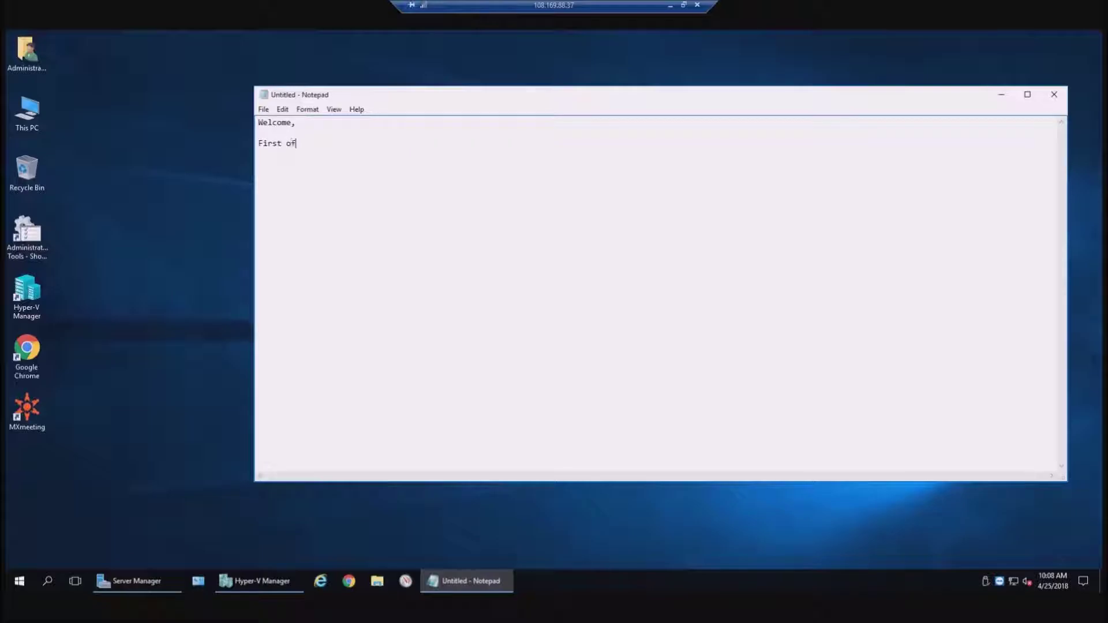
Step: Extend the note's sentence to read "First of all, I'm gonna show"
type("I-m gonn")
key("ctrl+shift+Left")
key("ctrl+shift+Left")
key("Left")
key("Left")
type("'m")
key("shift+End")
key("Delete")
type("gonna show zou")
key("BackSpace")
key("BackSpace")
key("BackSpace")
key("BackSpace")
key("BackSpace")
key("alt+space")
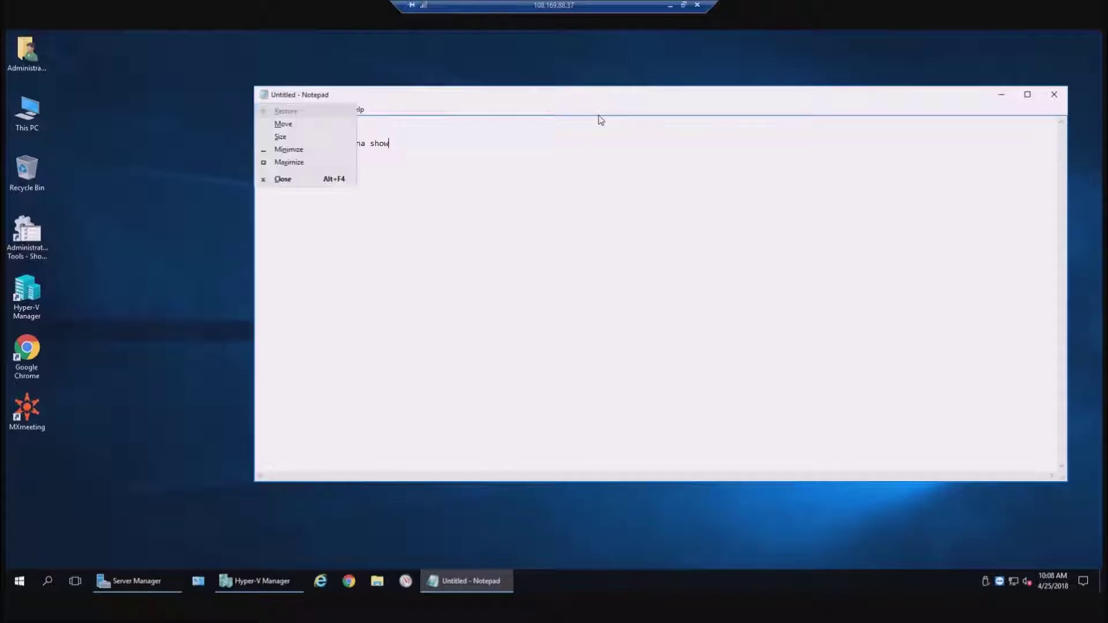
key("Escape")
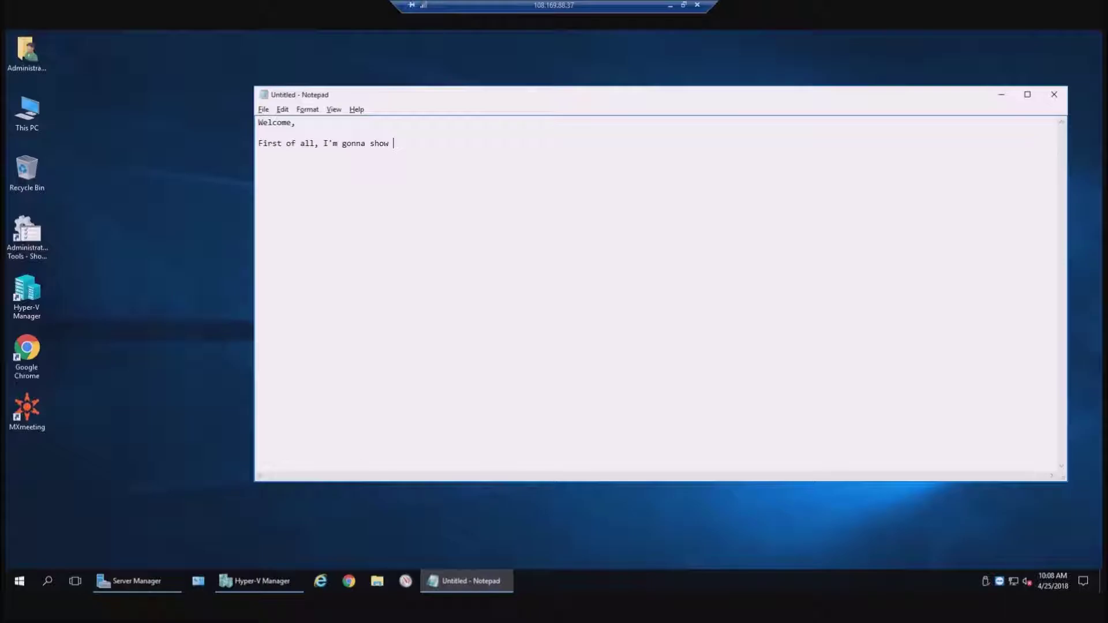
Step: Complete the sentence with "you how to install the Hyper-V role on Windows Server 2016" and shrink the Notepad window to fit the text
type("z")
key("BackSpace")
type("you how to install the Hyper-V role")
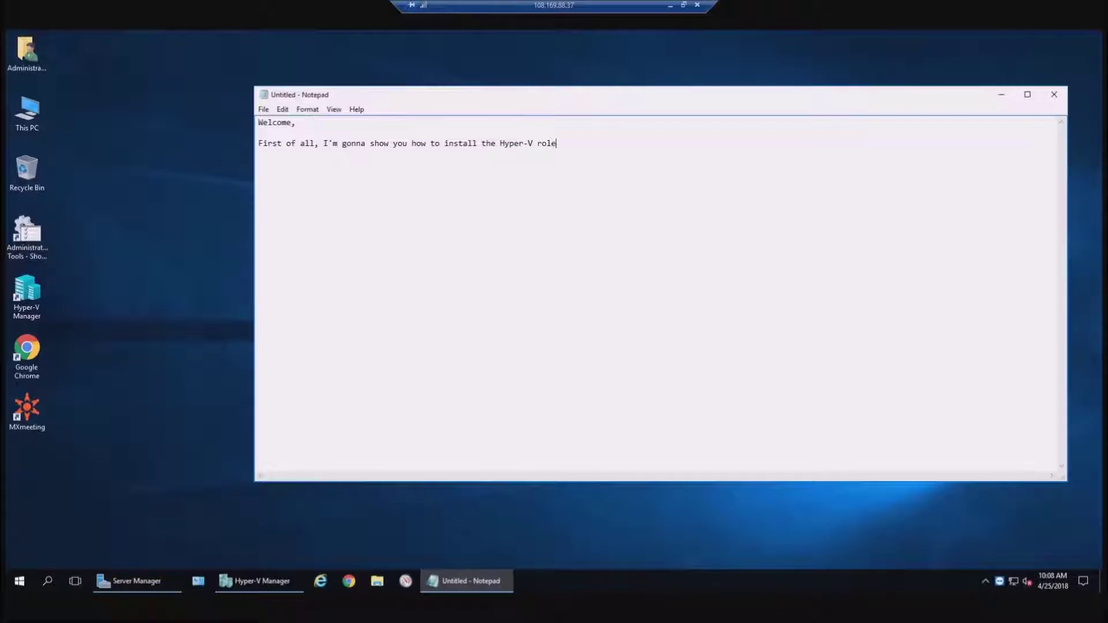
type(" on Server 2016Windows Server 2016")
left_click_drag(1067, 483, 689, 339)
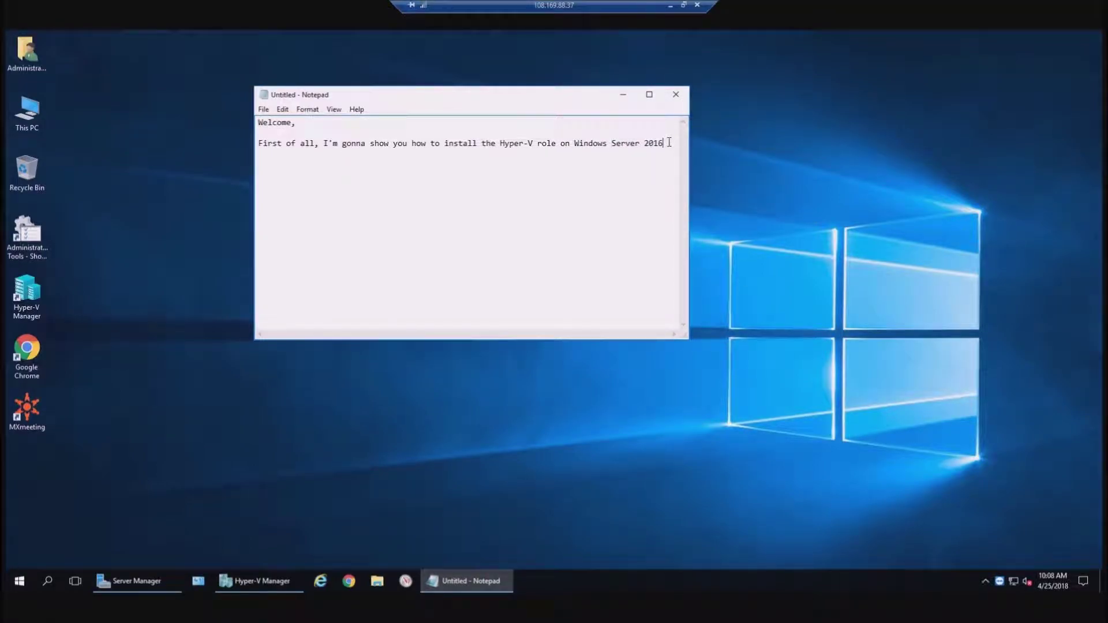
Step: End the sentence with a period and add the paragraph "As per usual, the server manager is our greatest friend! So let's go..."
type(".  ")
type("As per usual,")
type(" the server manage")
type("r is our")
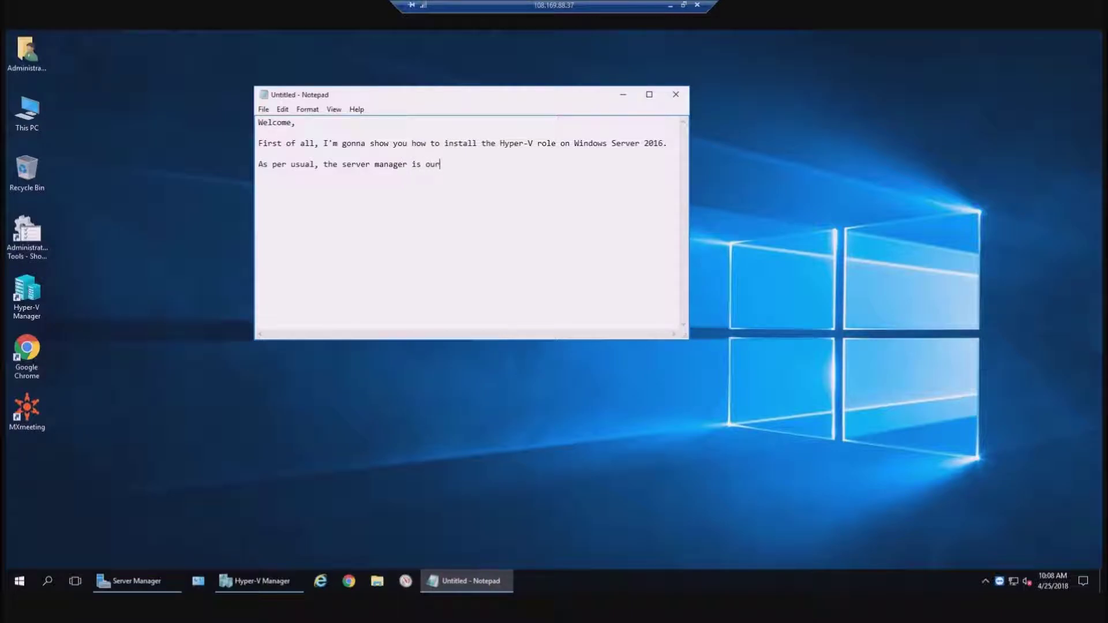
type(" greatest friend! SO .1")
key("BackSpace")
type("go...")
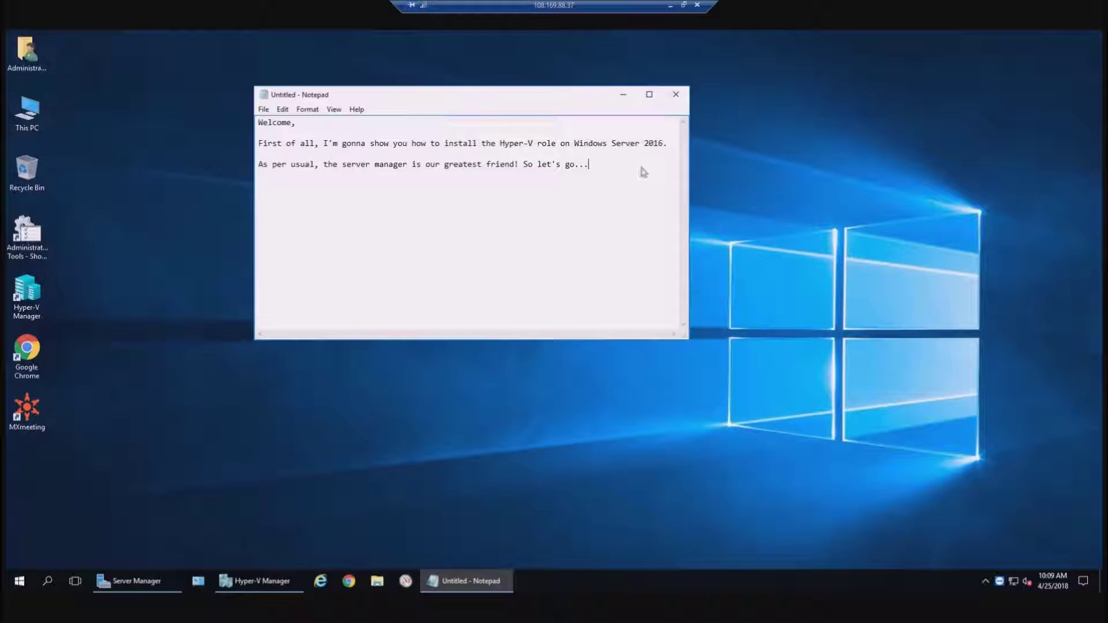
Step: Start the Add Roles and Features Wizard in Server Manager and advance with role-based installation to the Hyper-V entry in the server roles
left_click(150, 580)
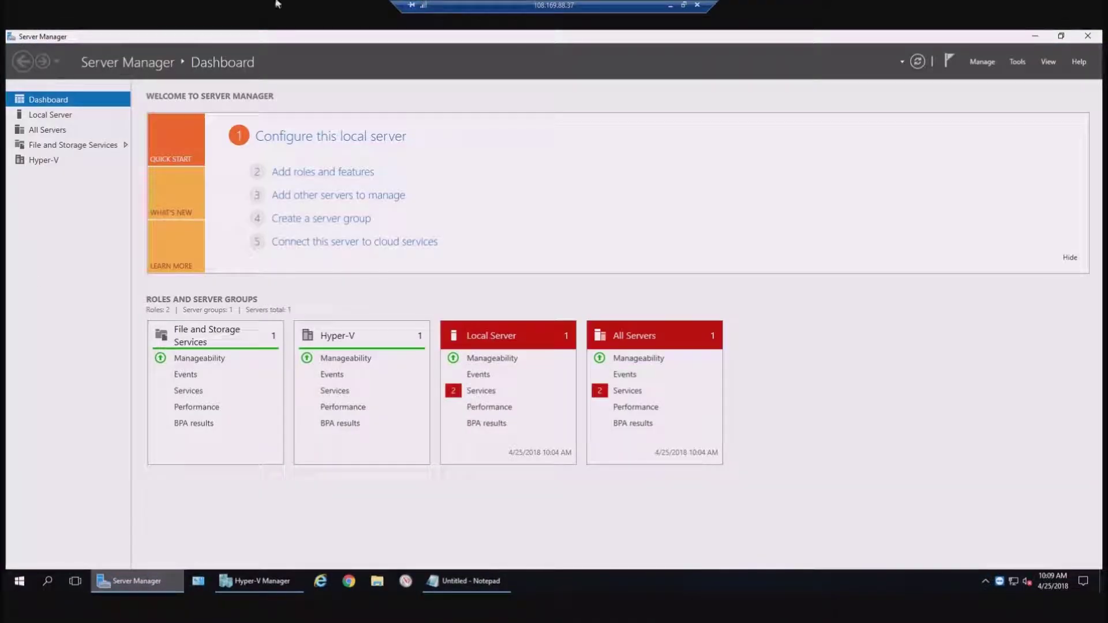
left_click(989, 66)
left_click(990, 79)
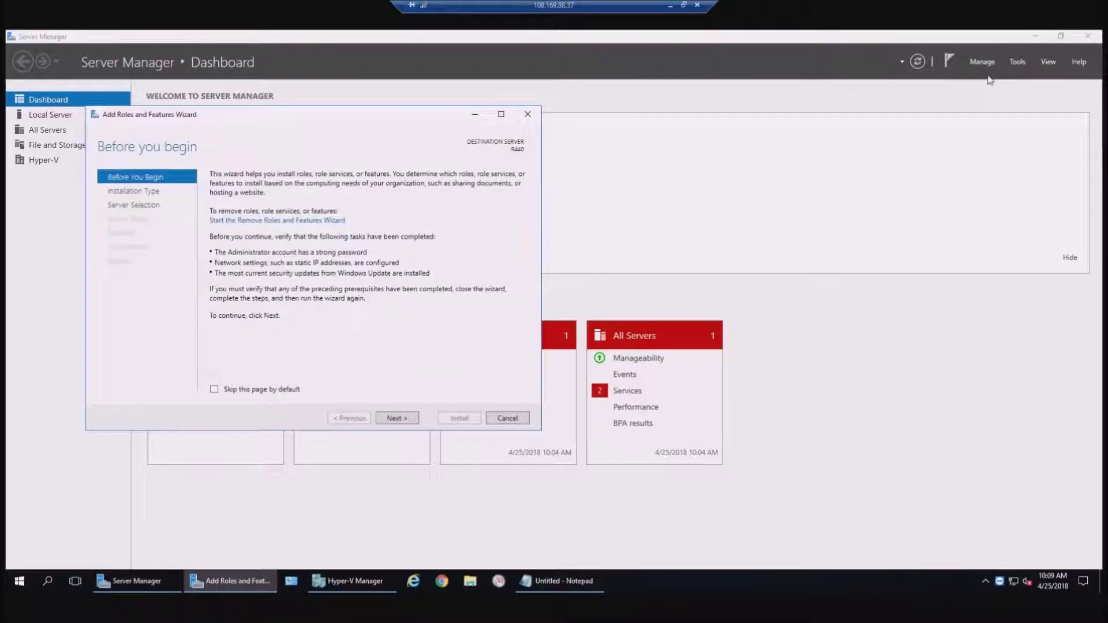
left_click(398, 420)
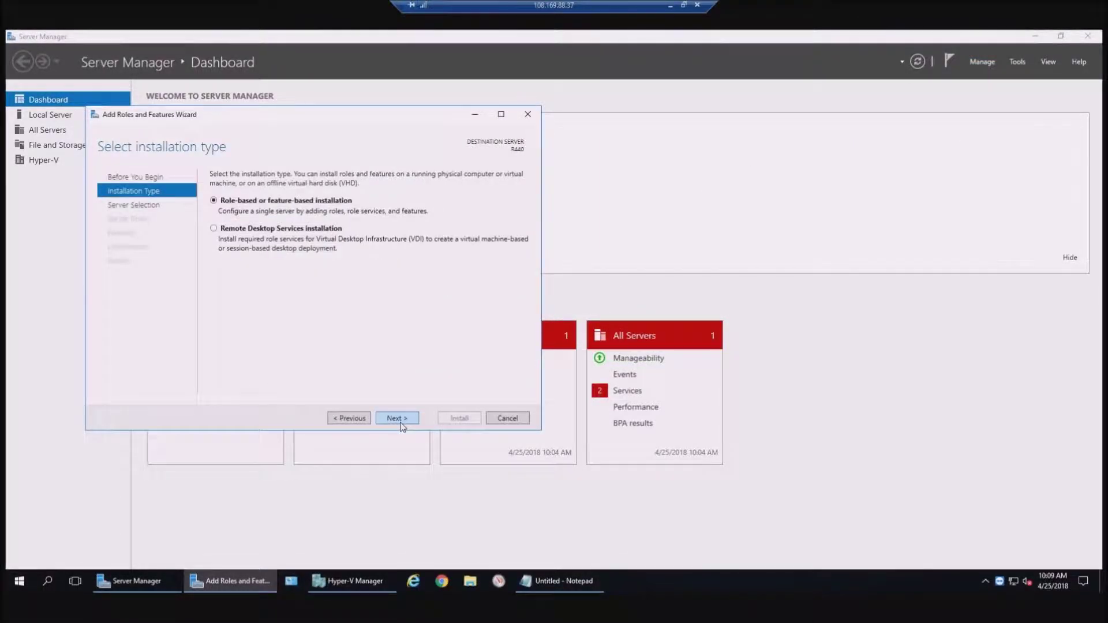
left_click(401, 421)
left_click(393, 419)
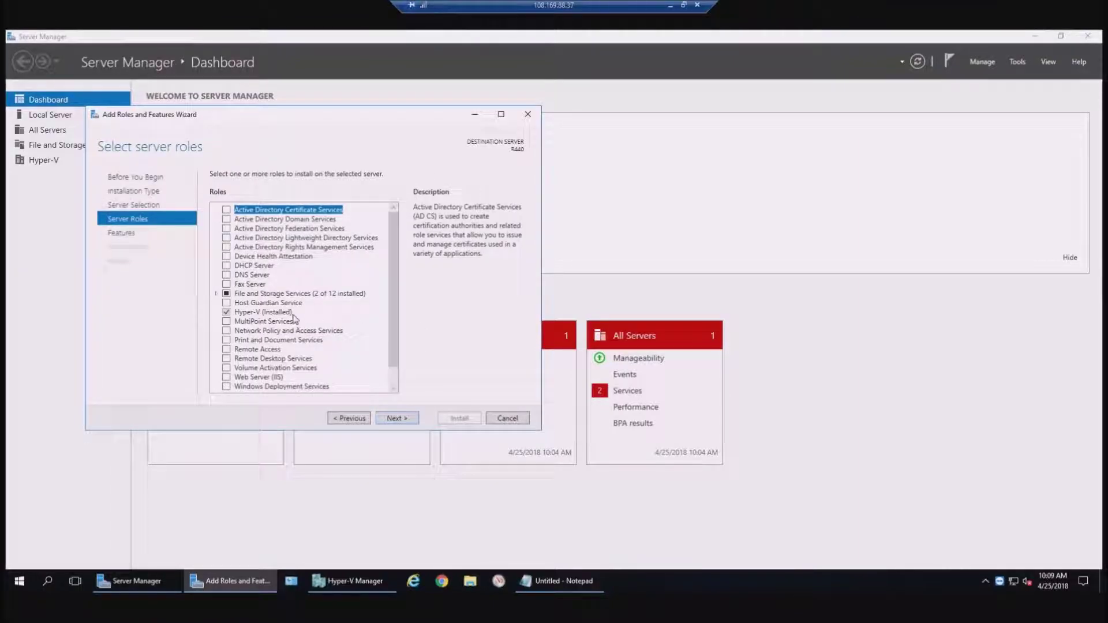
left_click(255, 313)
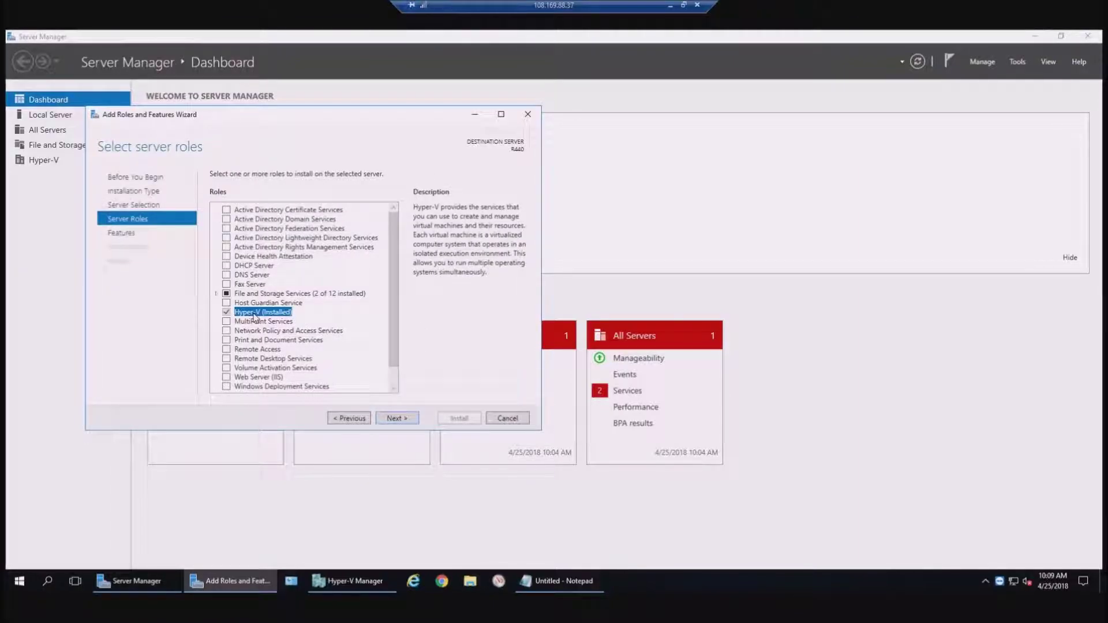
Step: Move the Notepad window beside the wizard and replace its text with "I have already installed the role on this server, but it's pretty straightforward."
left_click(554, 580)
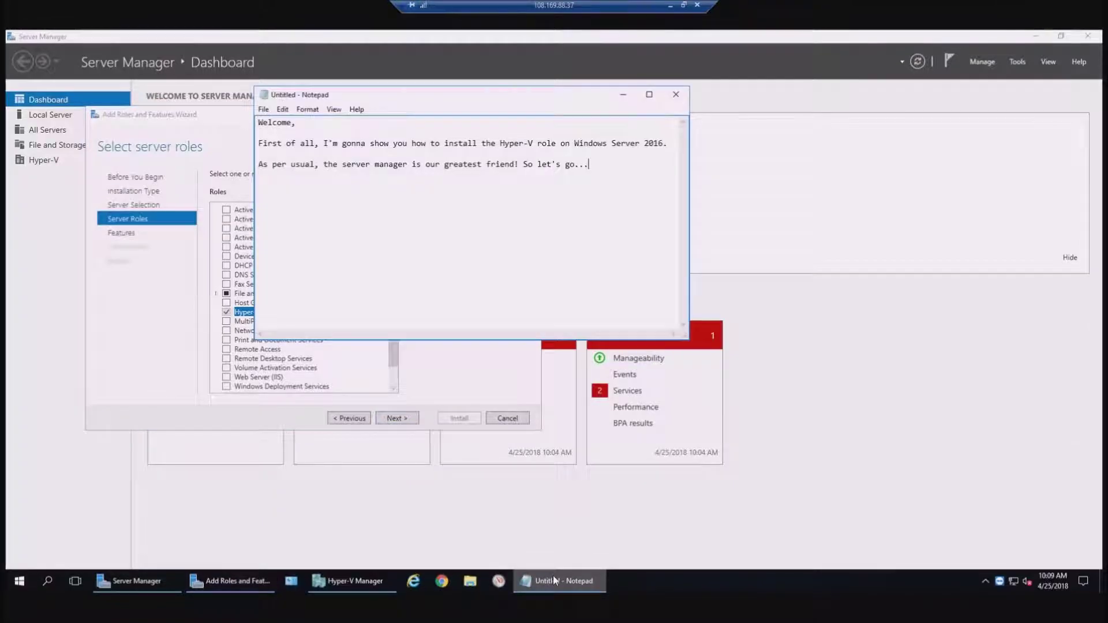
left_click_drag(459, 99, 671, 140)
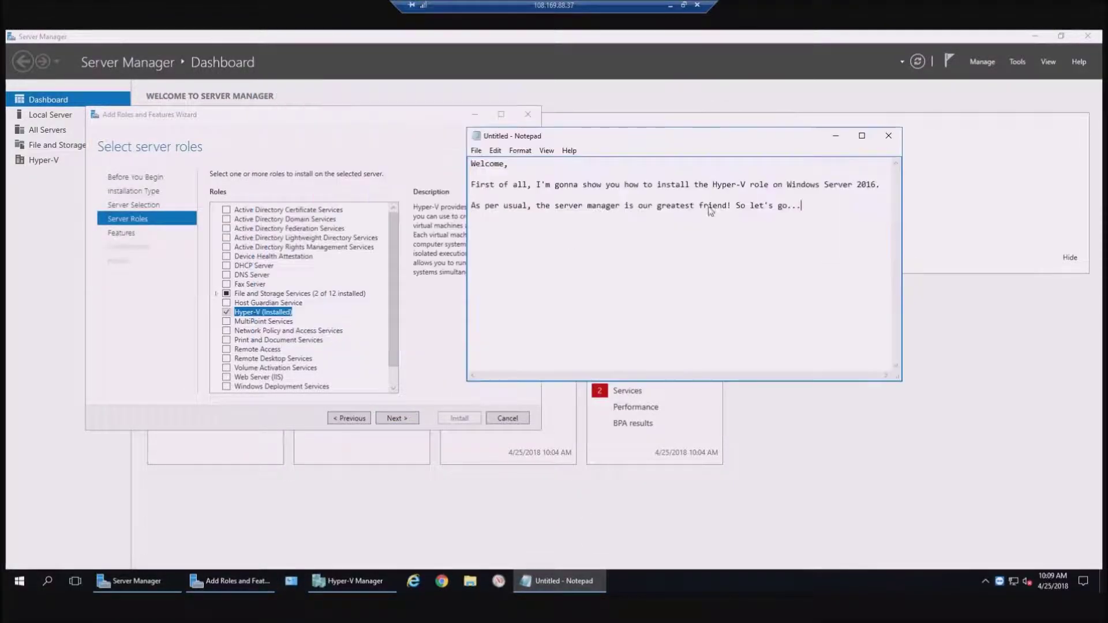
key("ctrl+a")
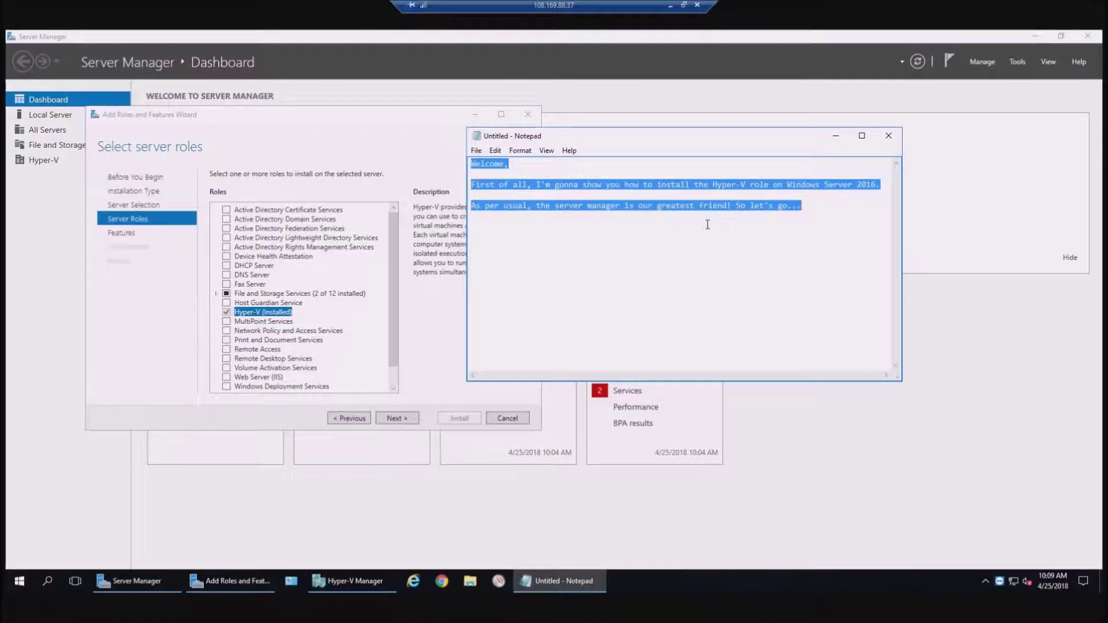
type("I have already in")
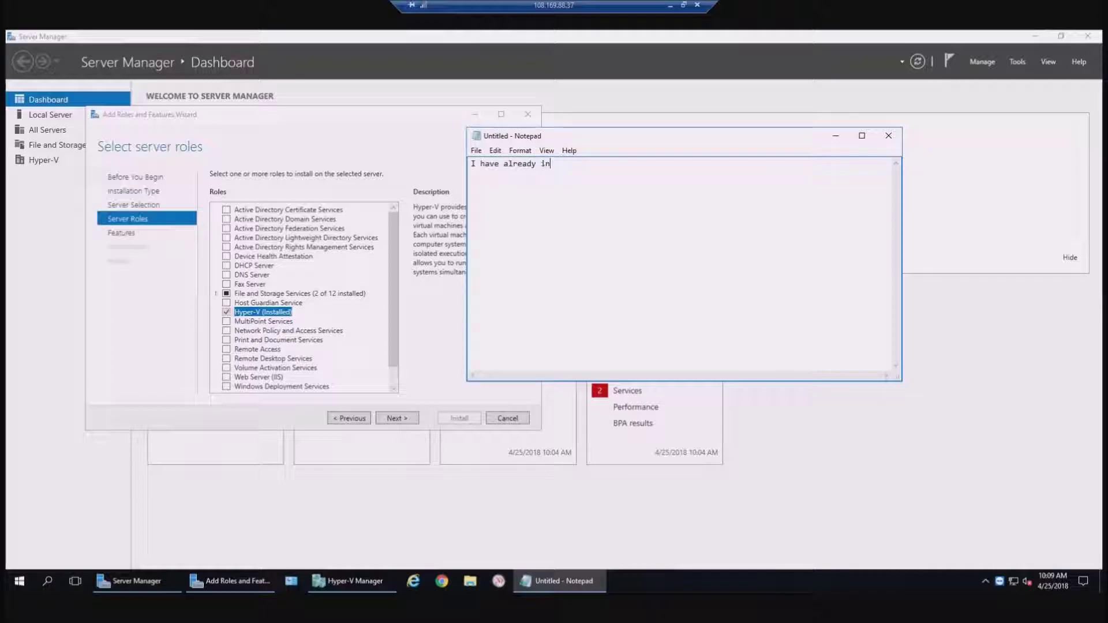
type("stalled the role on this serv")
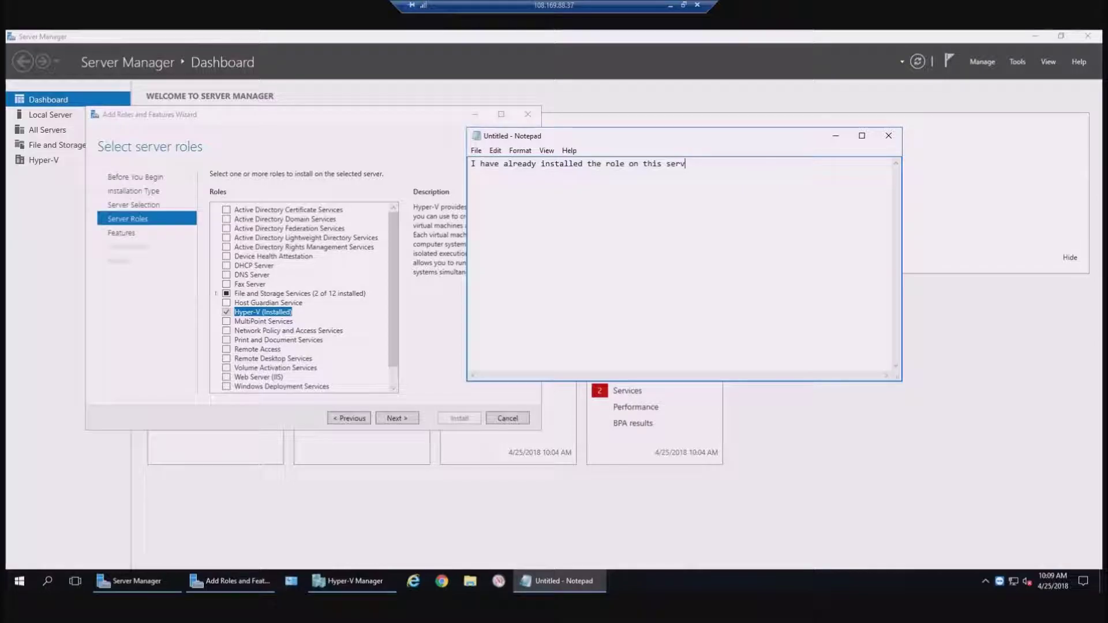
type("er, but it's pre")
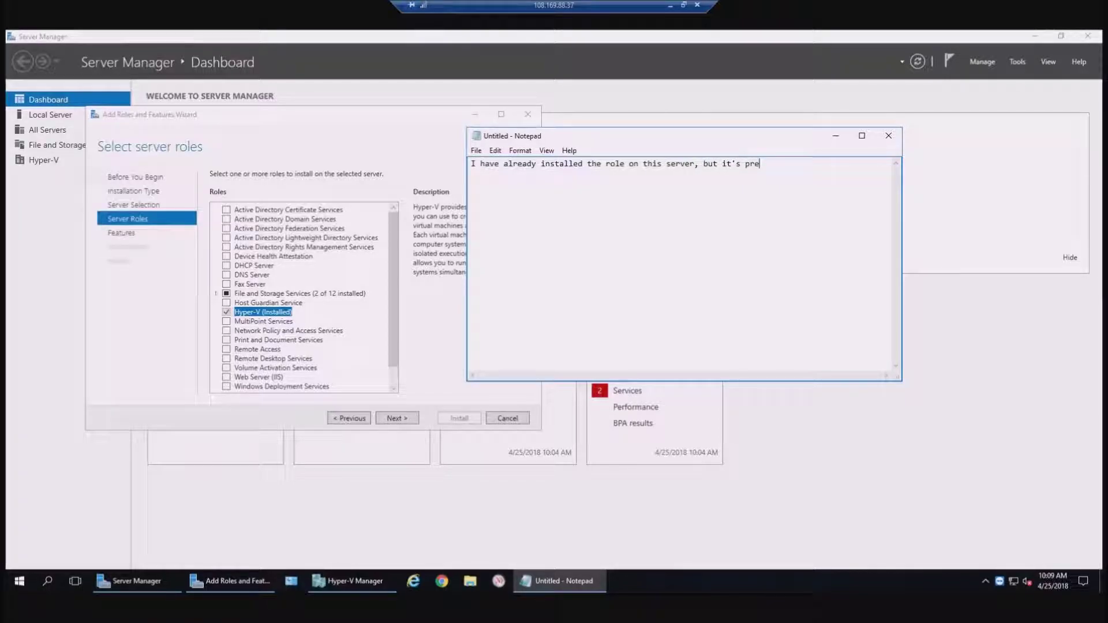
type("tty straightfor")
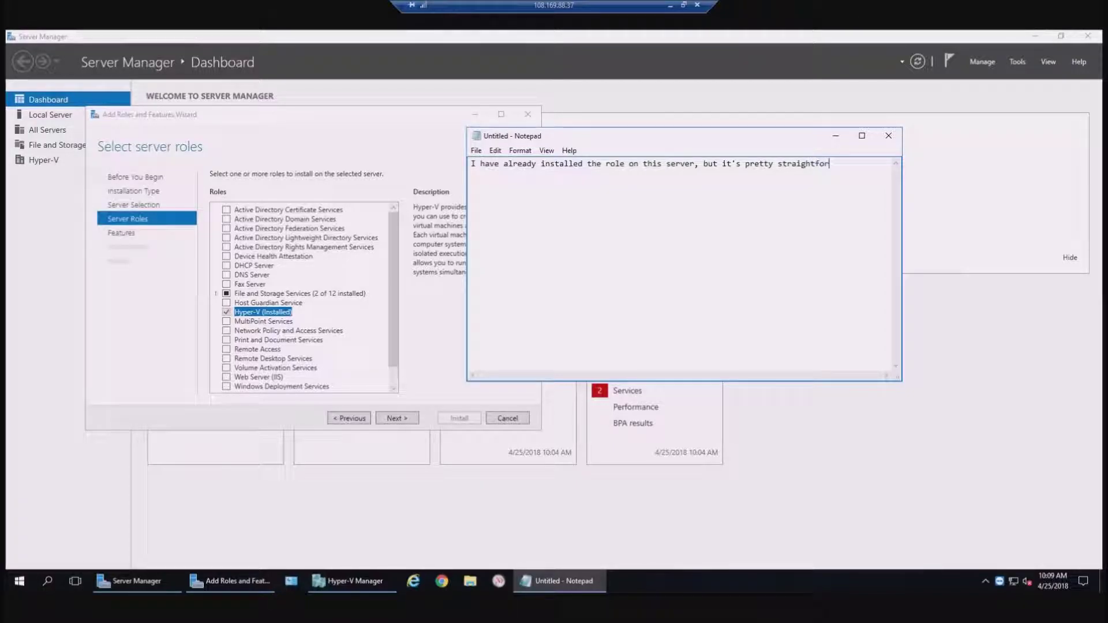
type("ward.Jus")
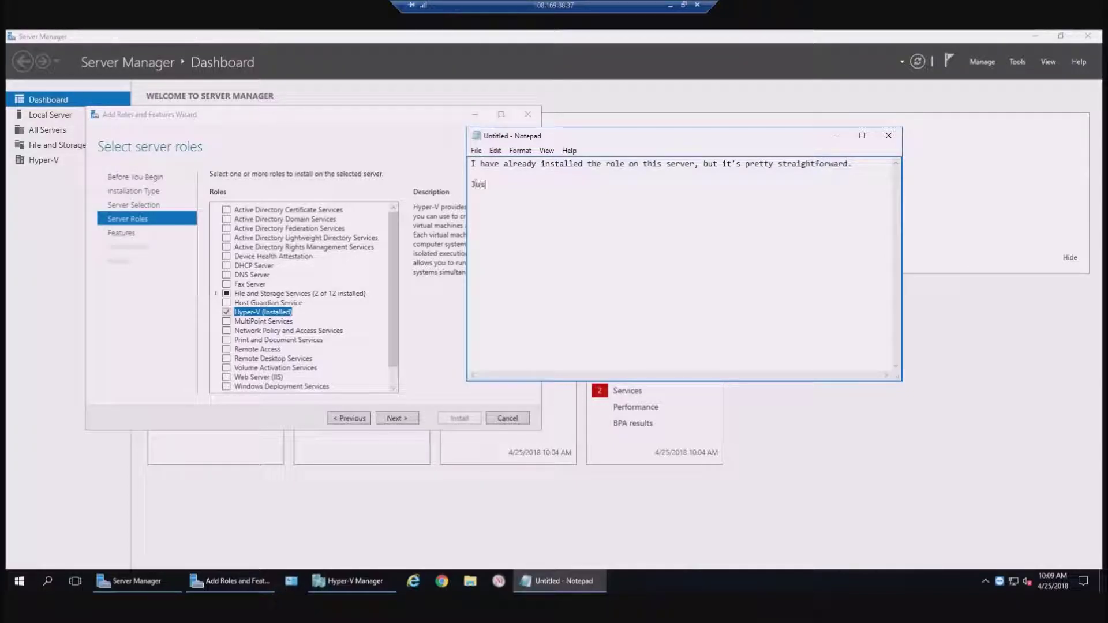
Step: Write the instruction "Just check the Hyper-V role, and keep clicking 'next'" as the note's second paragraph, with next in double quotes
type("t check ")
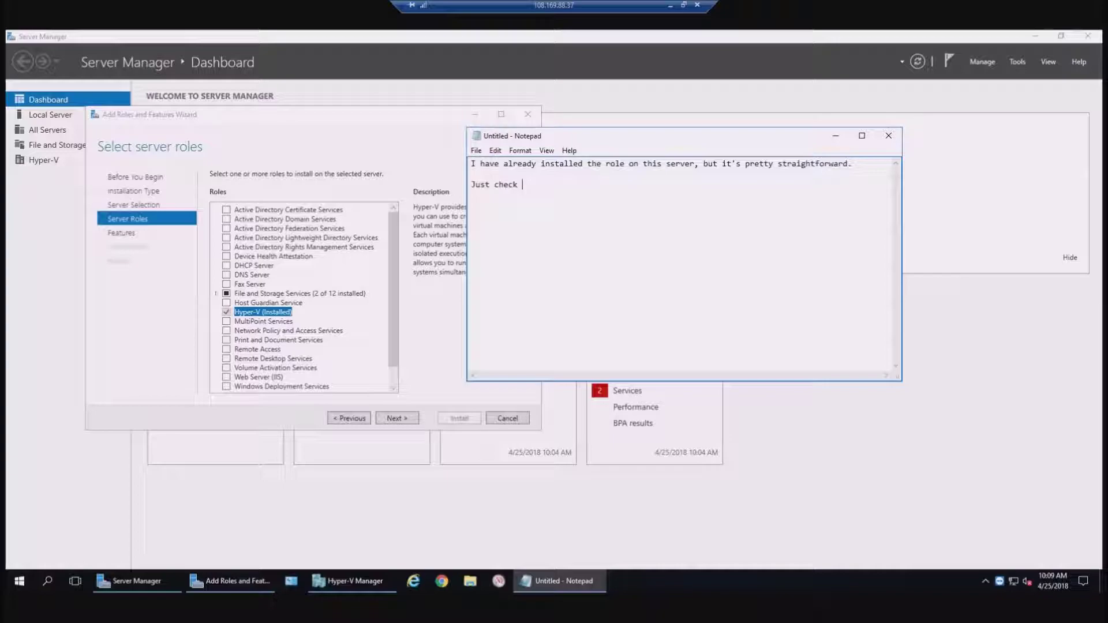
type("the Hyper-V roll")
type(", and keep clic")
type("ing")
key("BackSpace")
key("BackSpace")
key("BackSpace")
key("BackSpace")
type("cing")
key("BackSpace")
key("BackSpace")
key("BackSpace")
type("king")
key("BackSpace")
key("BackSpace")
key("BackSpace")
key("BackSpace")
type("kign")
key("BackSpace")
key("BackSpace")
type("ng")
key("BackSpace")
type("\"next")
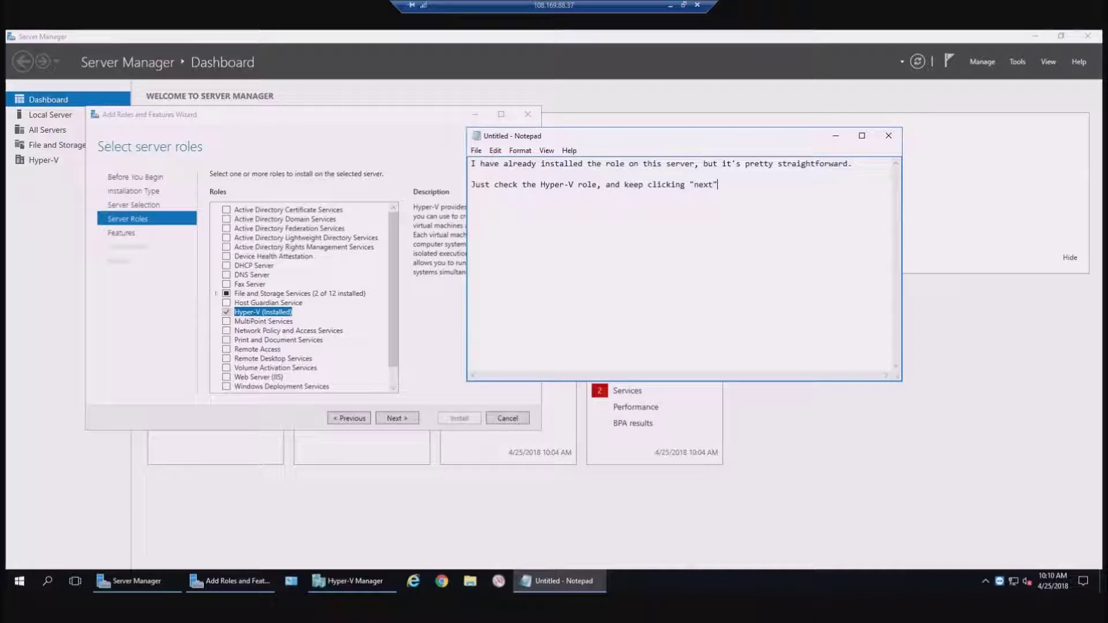
Step: Finish the sentence with and "install", adding "After that, all you have to do is restart your server once, and Hyper-V is ready to go."
type("\" and \"finish")
key("BackSpace")
key("BackSpace")
key("BackSpace")
key("BackSpace")
key("BackSpace")
key("BackSpace")
type("install\". After that, y")
key("BackSpace")
type("all you")
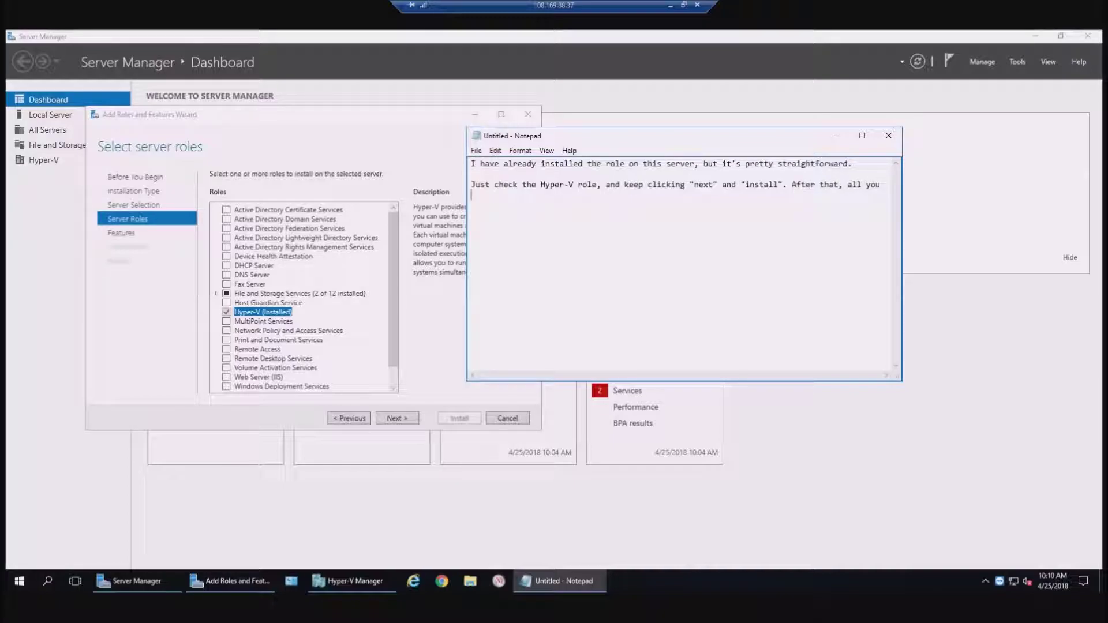
type(" have to do is restart your server")
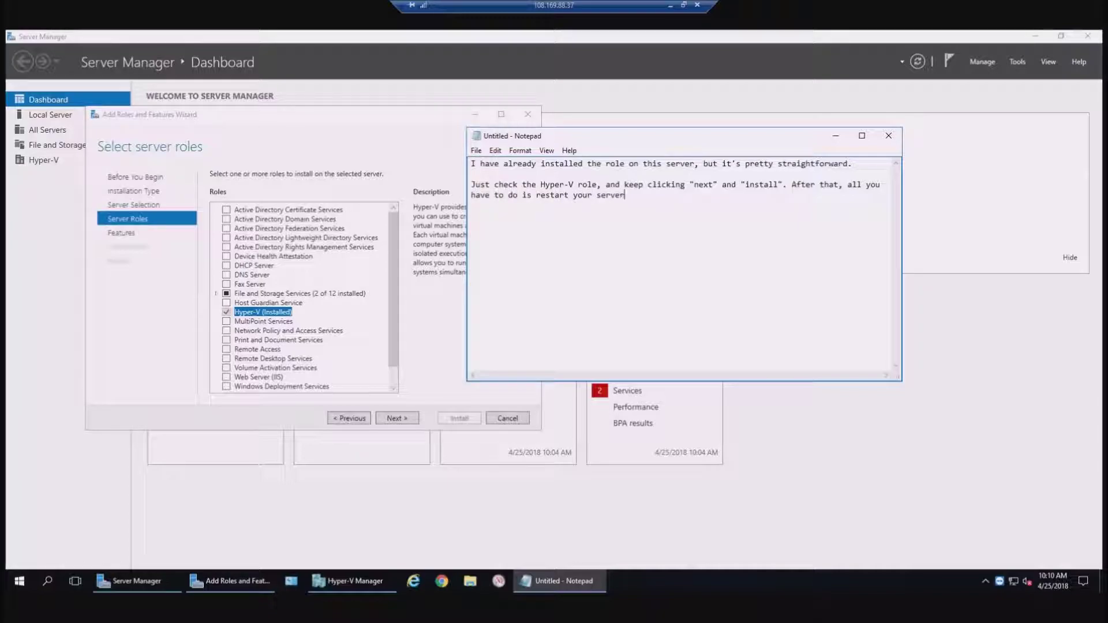
type(" once, and Hyper-V is ready to go.")
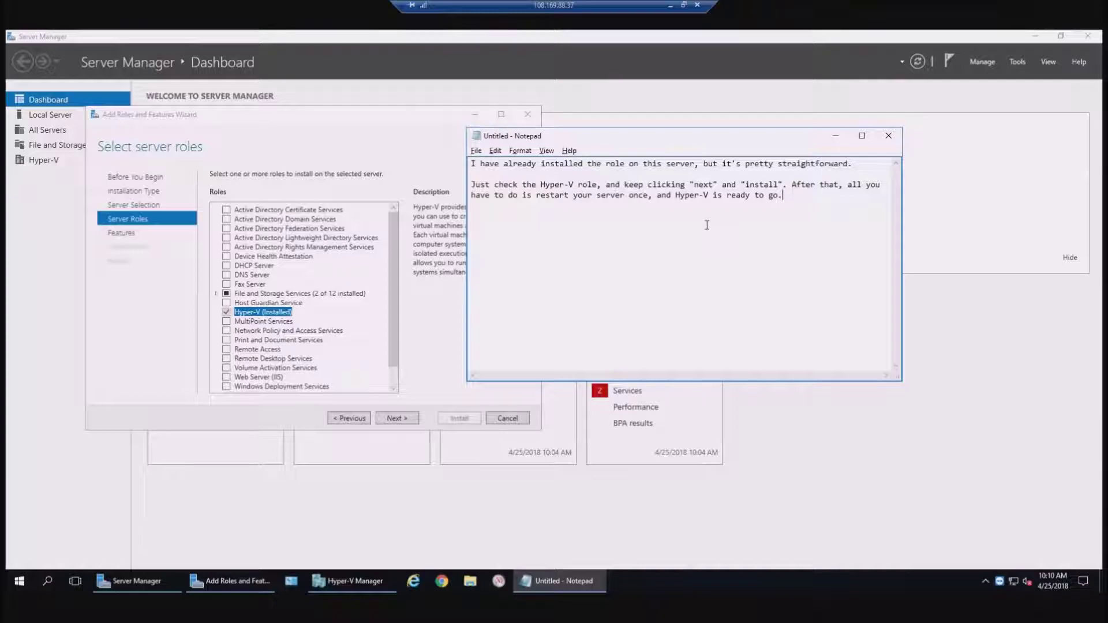
Step: Close the note without saving it and cancel the Add Roles and Features Wizard
left_click(888, 135)
left_click(573, 306)
left_click(507, 418)
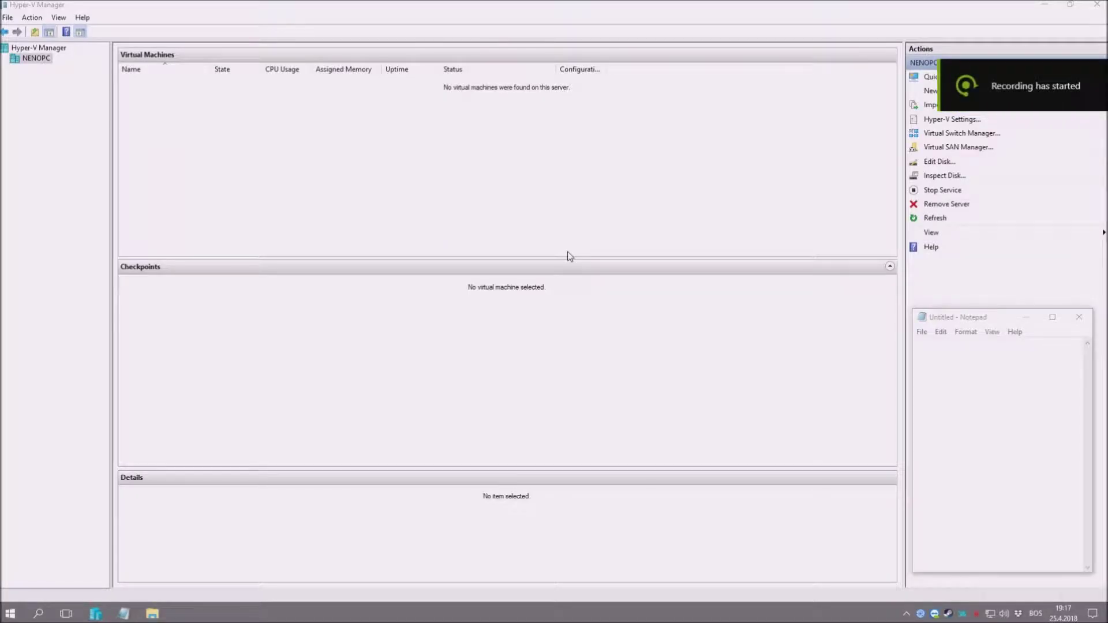
Step: Write "This is what the Hyper-V GUI looks like." in the empty Notepad note beside Hyper-V Manager
left_click(943, 432)
type("This is what the Vi")
key("BackSpace")
type("Hyper-V gu")
key("BackSpace")
key("BackSpace")
type("GUI looks like.")
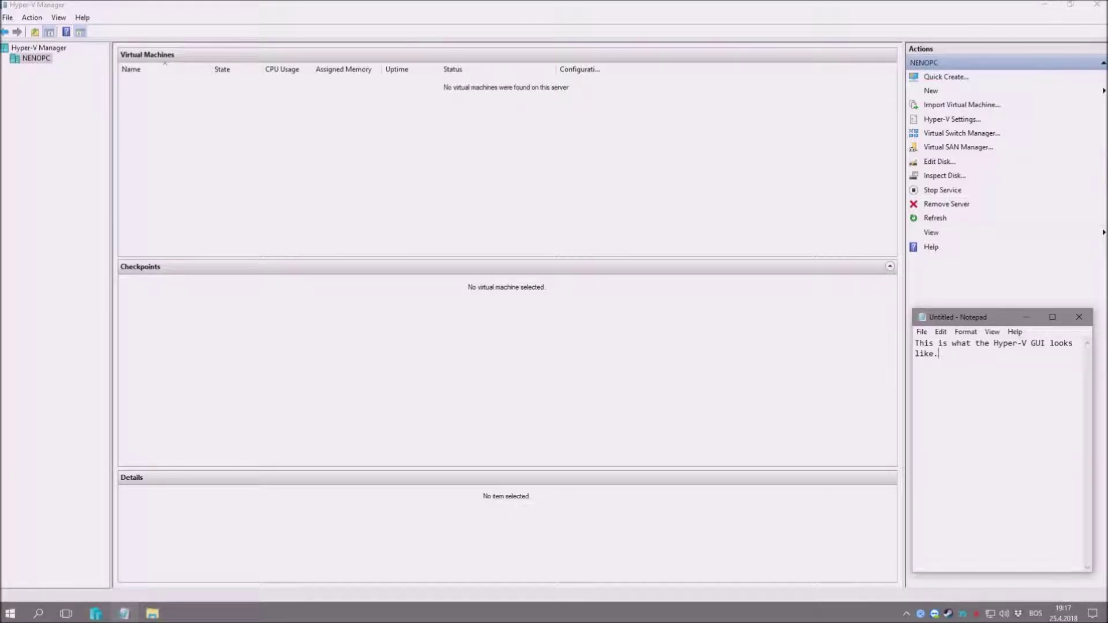
Step: Add a new paragraph to the note reading "It will be pretty easy to use, you'll see."
key("Return")
key("Return")
type("It will be pretty easy to use")
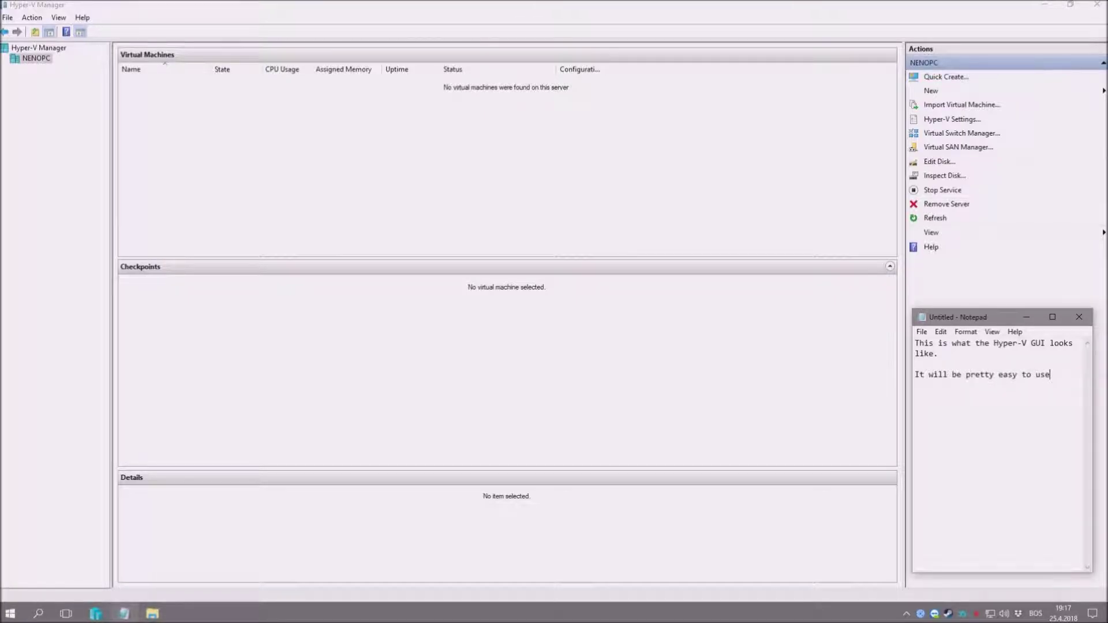
type(", you'll see.")
key("Return")
Step: Add the paragraph "Note that you can install Hyper-V on a Windows 10 Pro or Enterprise machine too, it doesn't have to be a server edition."
type("Note that you can i")
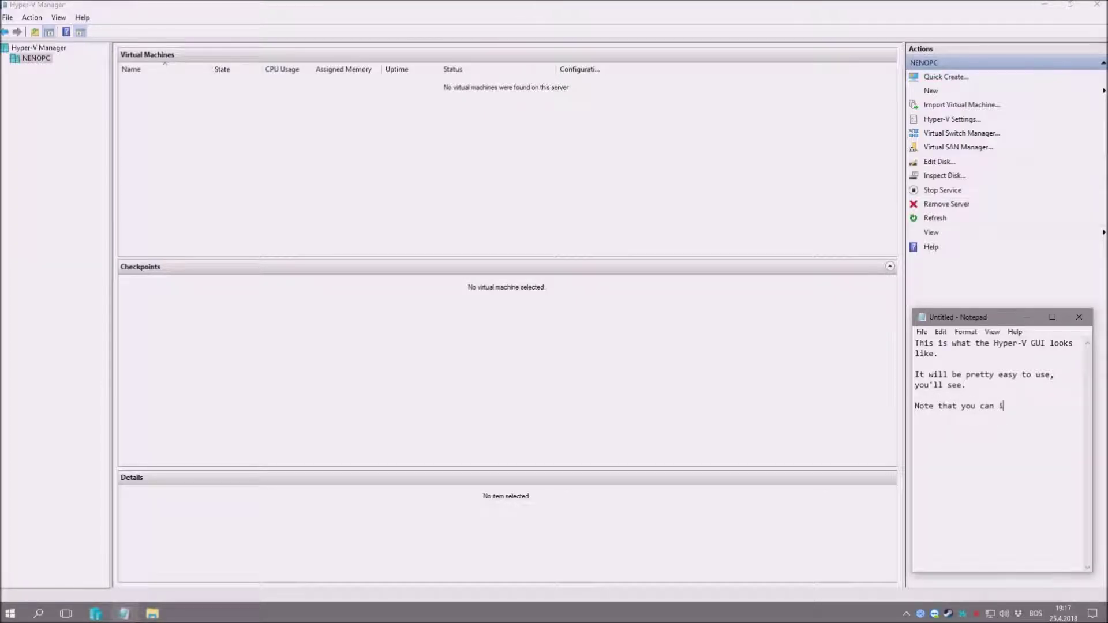
type("nstall Hyper-V on a Windows 10 P")
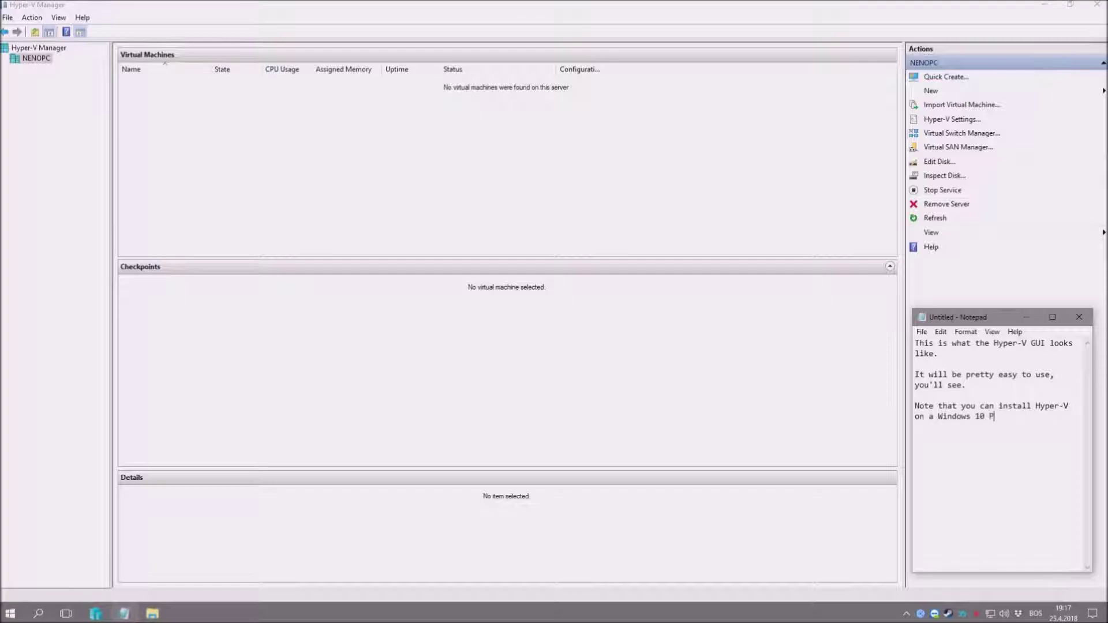
type("ro or Enterpris")
type("e machine too, it ")
type("doesn'")
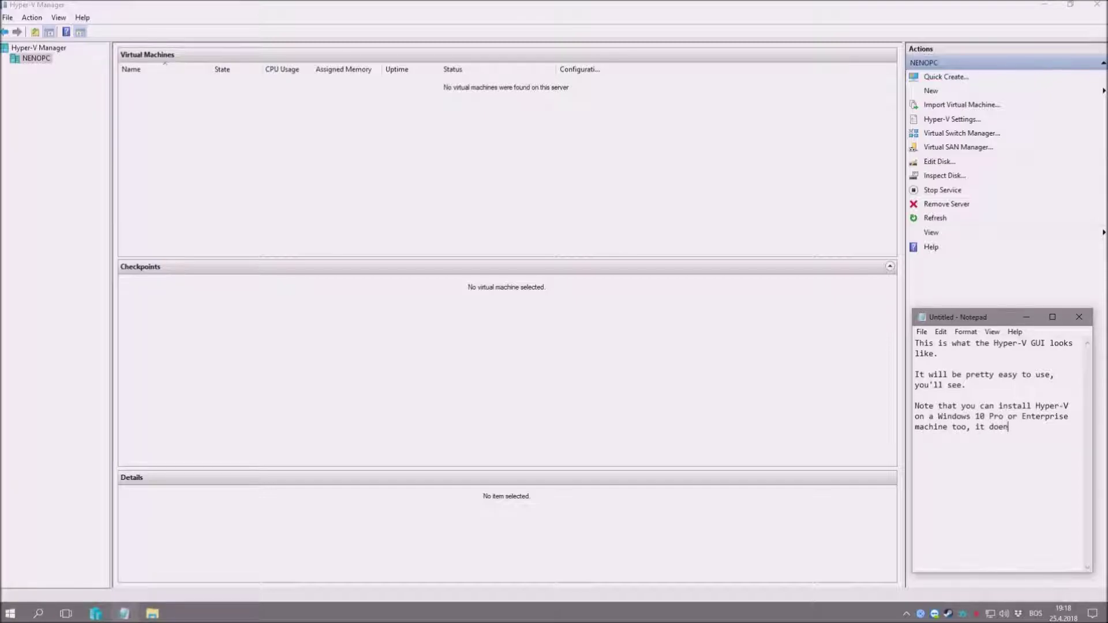
type("t have to be a se")
type("edition.")
key("Return")
key("Return")
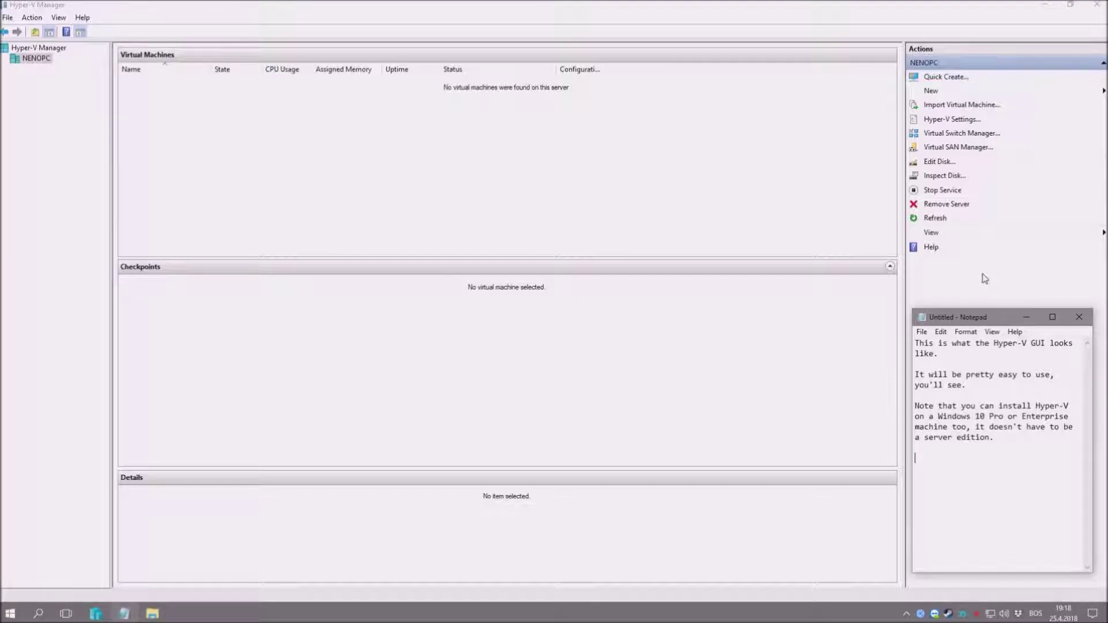
type("To find out more about that, ")
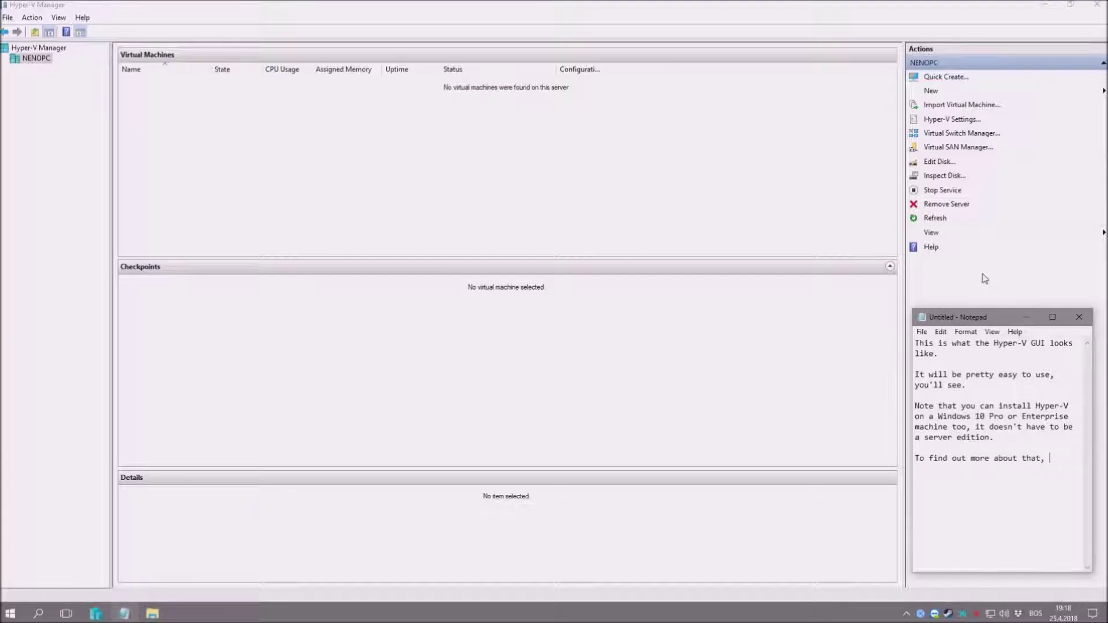
type("visit this link:")
type("https://bit.ly/2kDg6Sw")
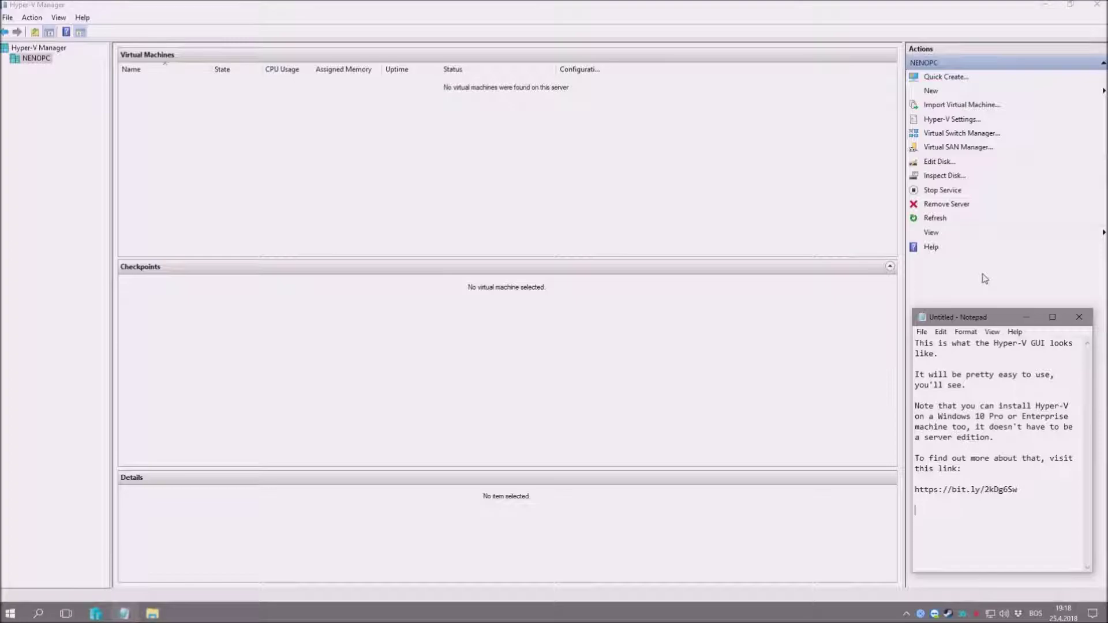
Step: Replace the whole note with "So... Let's create our first Virtual Machine :)" and start a new line
key("ctrl+a")
key("Delete")
type("So,")
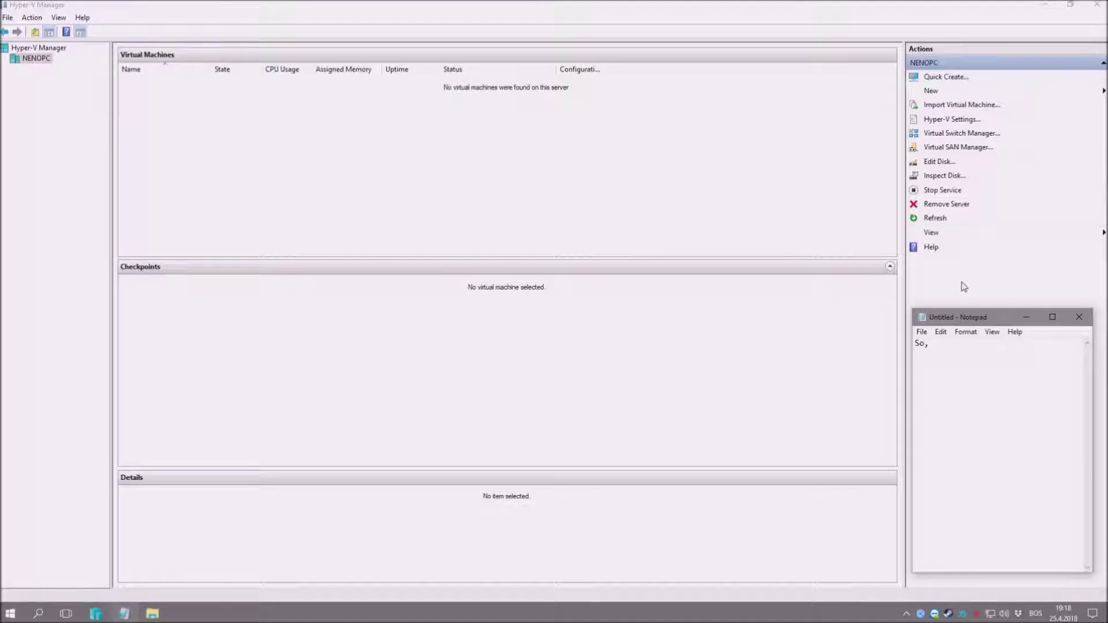
key("BackSpace")
type("... L")
type("et's ")
type("create our first")
type(" Virtual Machin")
type("e :)")
key("Return")
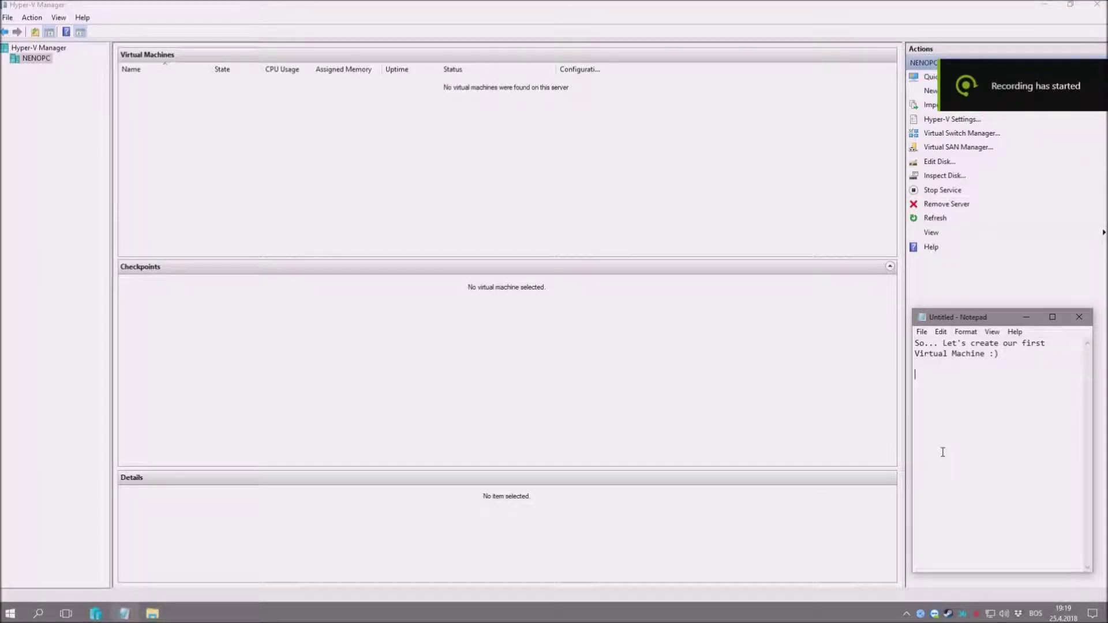
Step: Clear the whole note and start the New Virtual Machine Wizard for the local Hyper-V server
key("ctrl+a")
key("BackSpace")
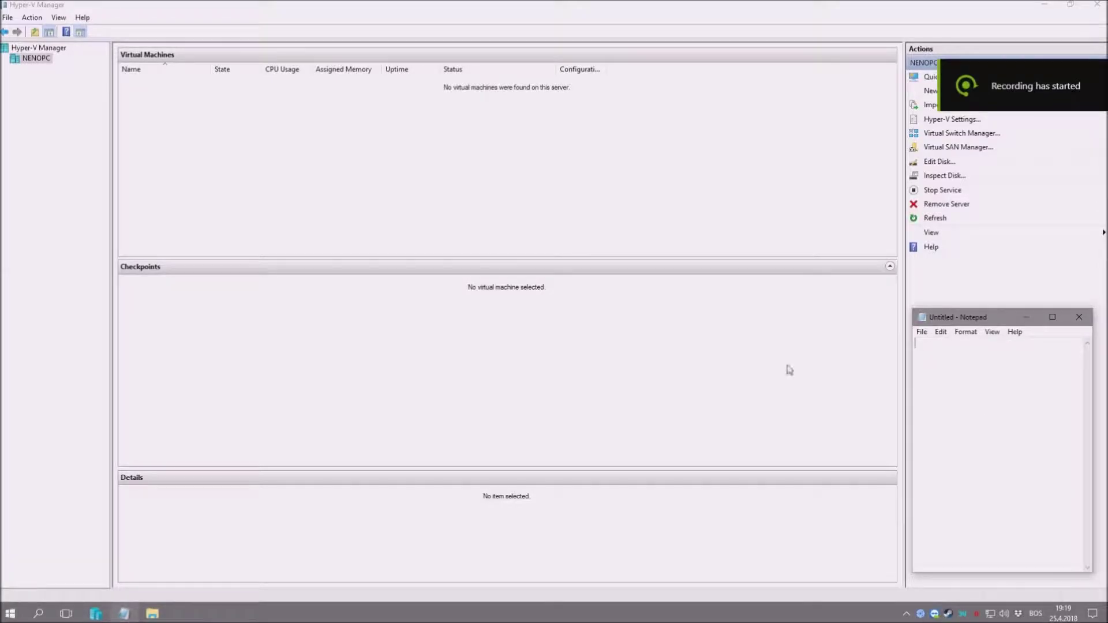
right_click(46, 60)
mouse_move(109, 84)
left_click(231, 85)
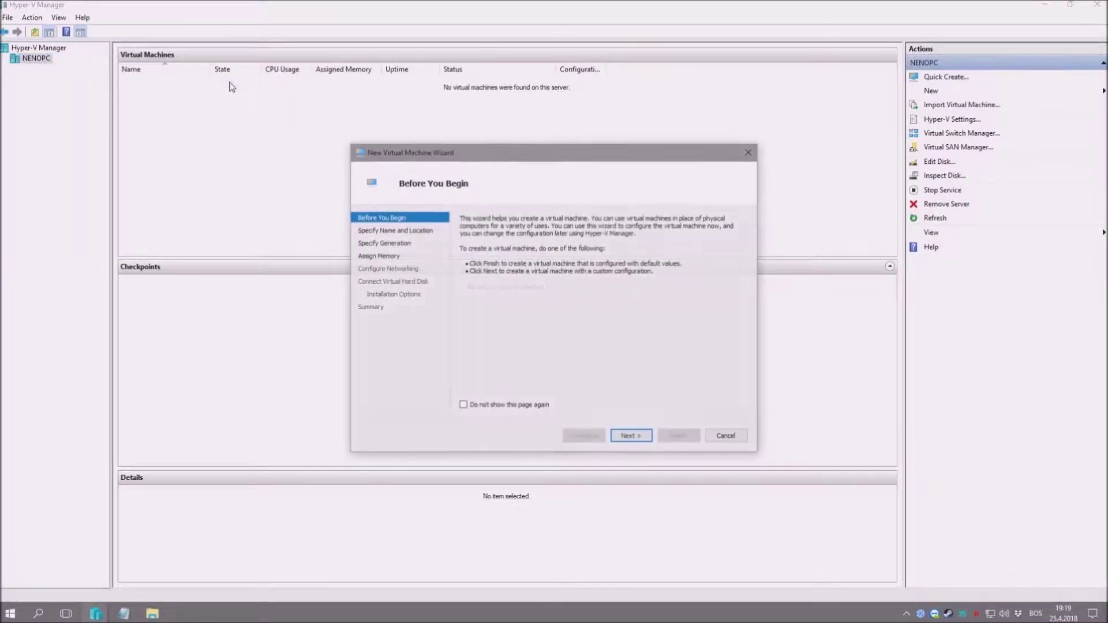
Step: Write "As you can see, it's a simple Windows UI, and everything is pretty much self-explanatory." in Notepad, followed by a blank line
key("alt+Tab")
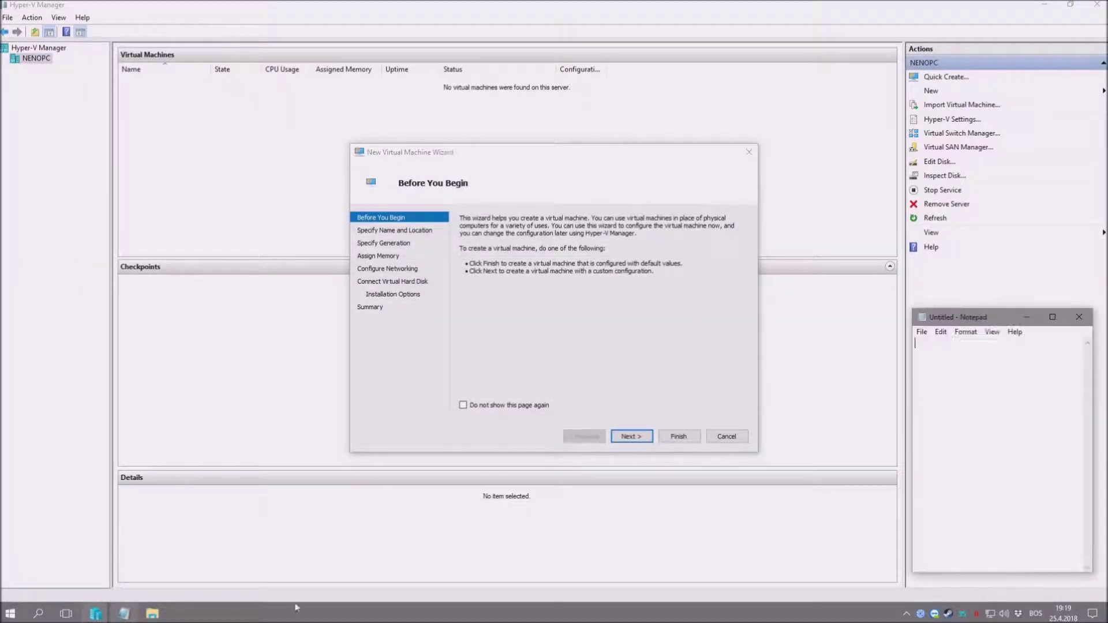
type("As you can s")
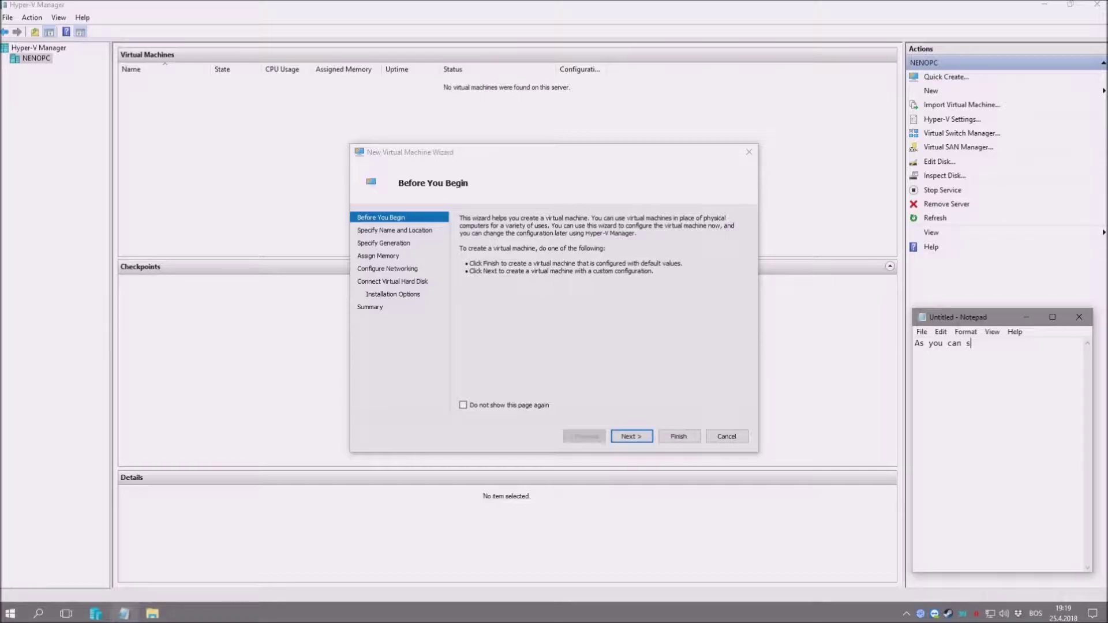
type("ee, it's a simple Windows UI, and everything is pretty much self-explanatory.")
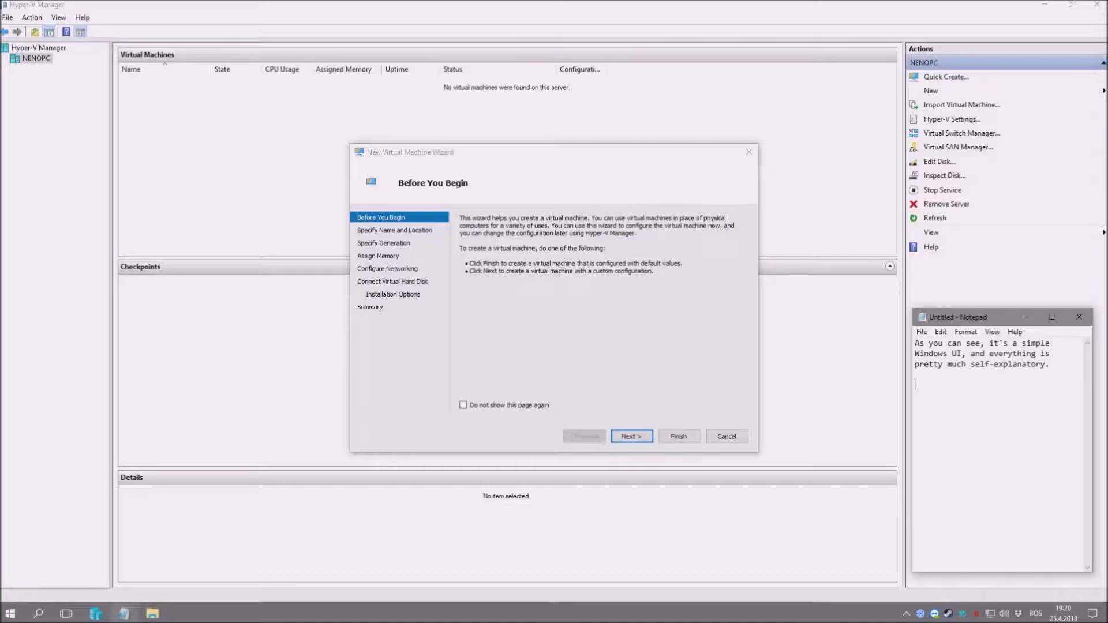
key("Return")
key("Return")
Step: Proceed to the wizard's name and location page and name the virtual machine "Our Server"
left_click(632, 437)
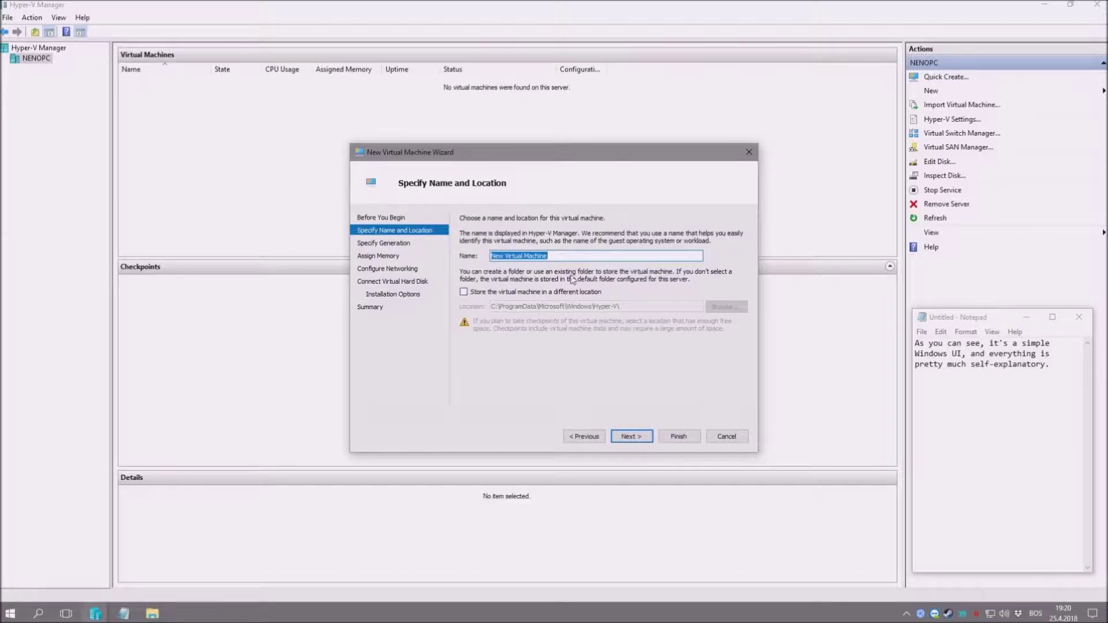
type("Our Serve")
Step: Replace the note with "We will name our first machine "Our Server", just so we have a descriptive name, to easily spot it and notice its role."
left_click(995, 363)
key("ctrl+a")
key("BackSpace")
type("We will name our first machine \"Our Server\", js")
key("BackSpace")
type("ust so we have a descriptive name, to easly")
key("BackSpace")
key("BackSpace")
type("sily spot it and ")
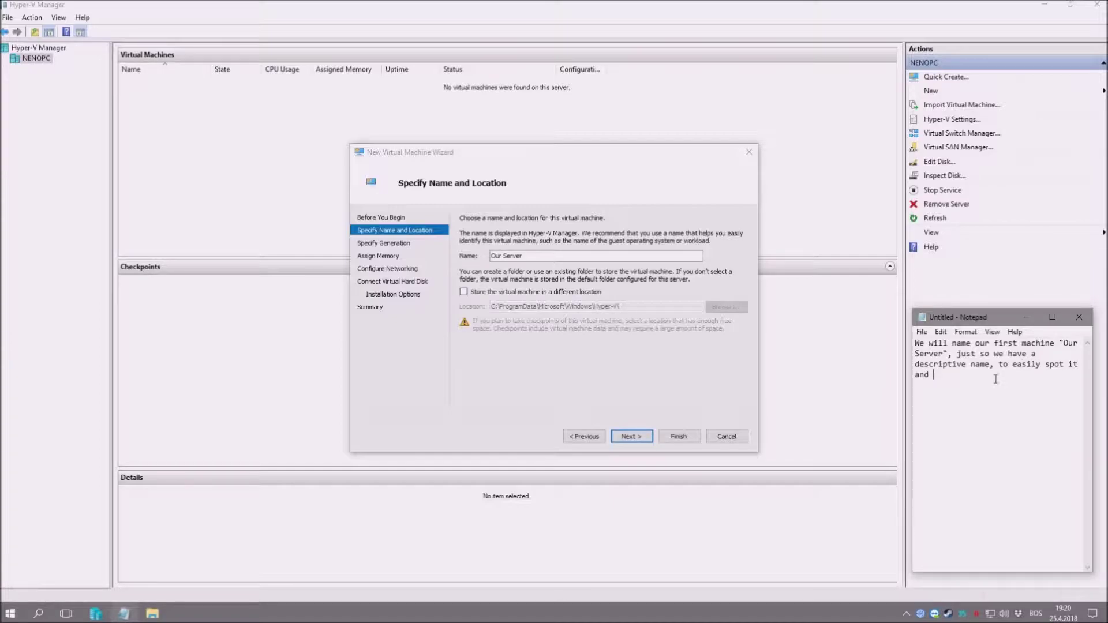
type("notice ")
type("its role.  ")
Step: Add the paragraph "I will use an alternative location for the VM, but you can store it wherever you want."
type("I will use an")
type(" alternative ")
type("location for the V")
type("M, but you can ")
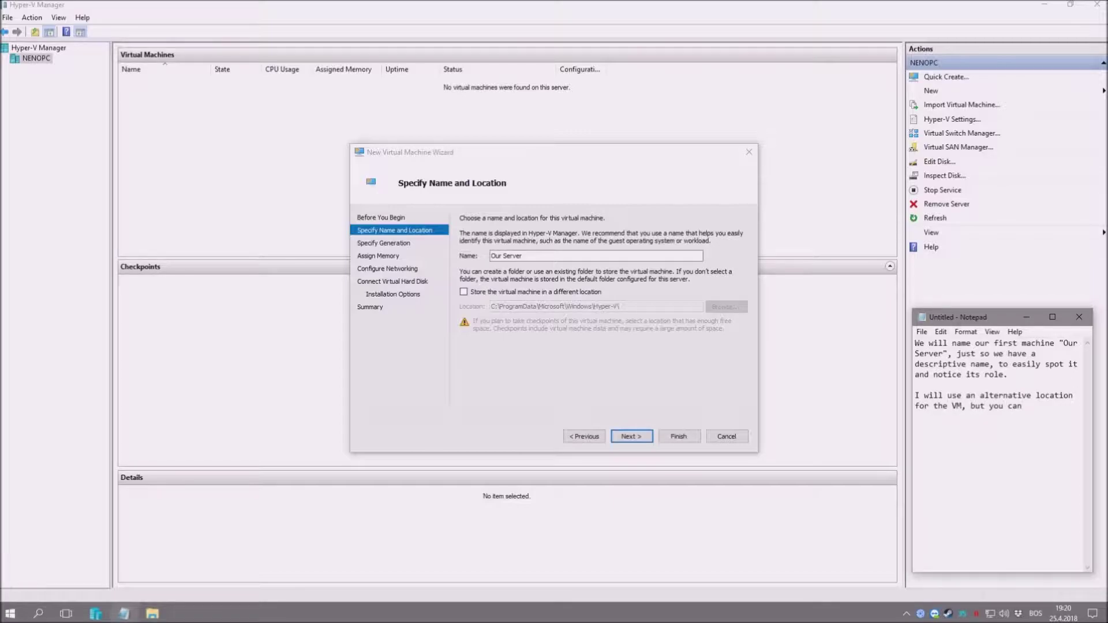
type("store it wherever you want.")
Step: Store the virtual machine in the different location F:\Virtual Machines\ and choose Generation 2 on the following wizard page
left_click(592, 292)
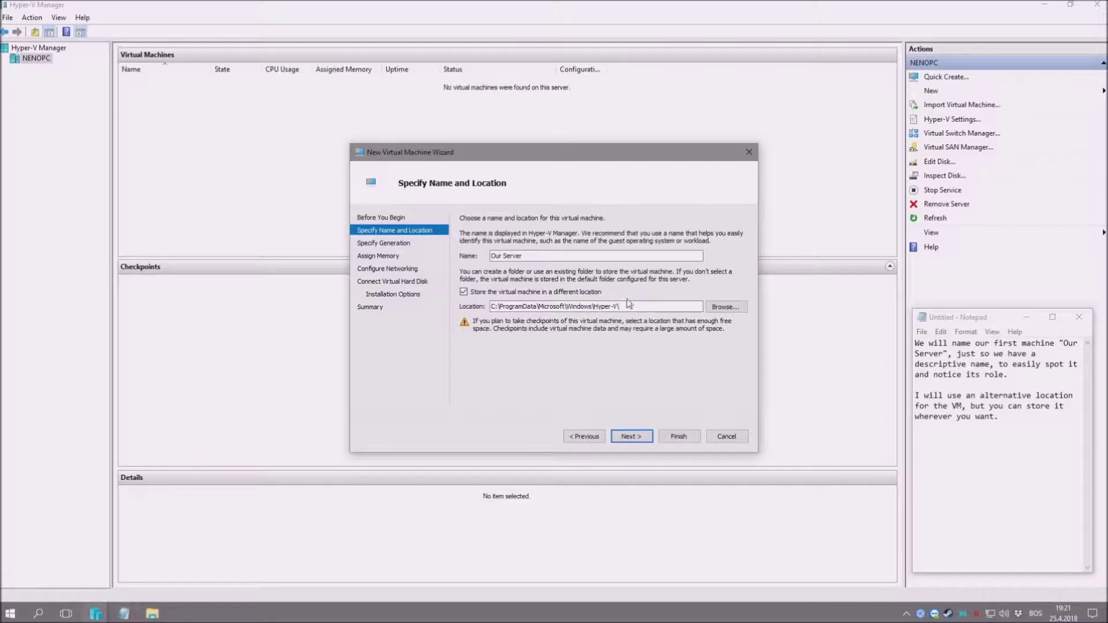
type("F:\\Virtual Machines")
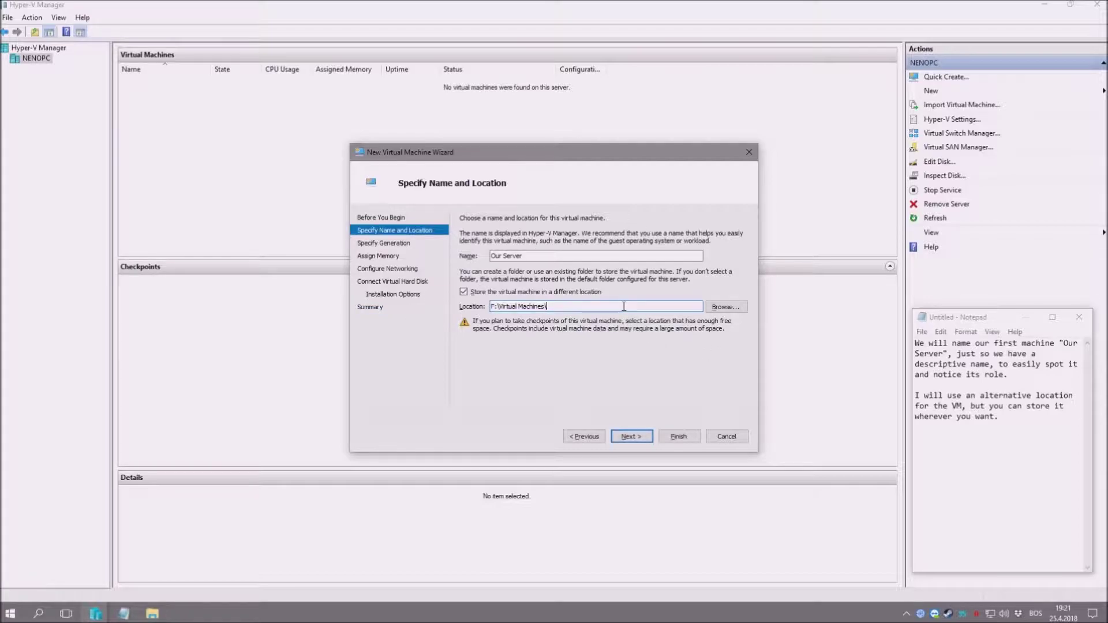
left_click(643, 440)
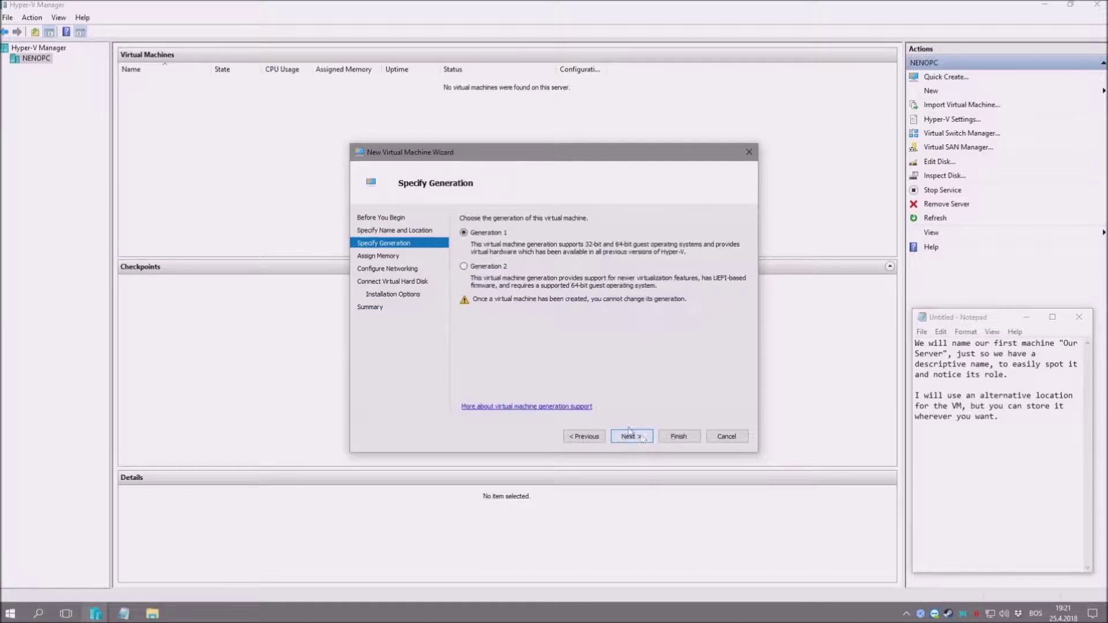
left_click(488, 267)
Step: Replace the note with "Your choice in this step depends on what kind of virtual machine you want to create."
left_click(1025, 429)
key("ctrl+a")
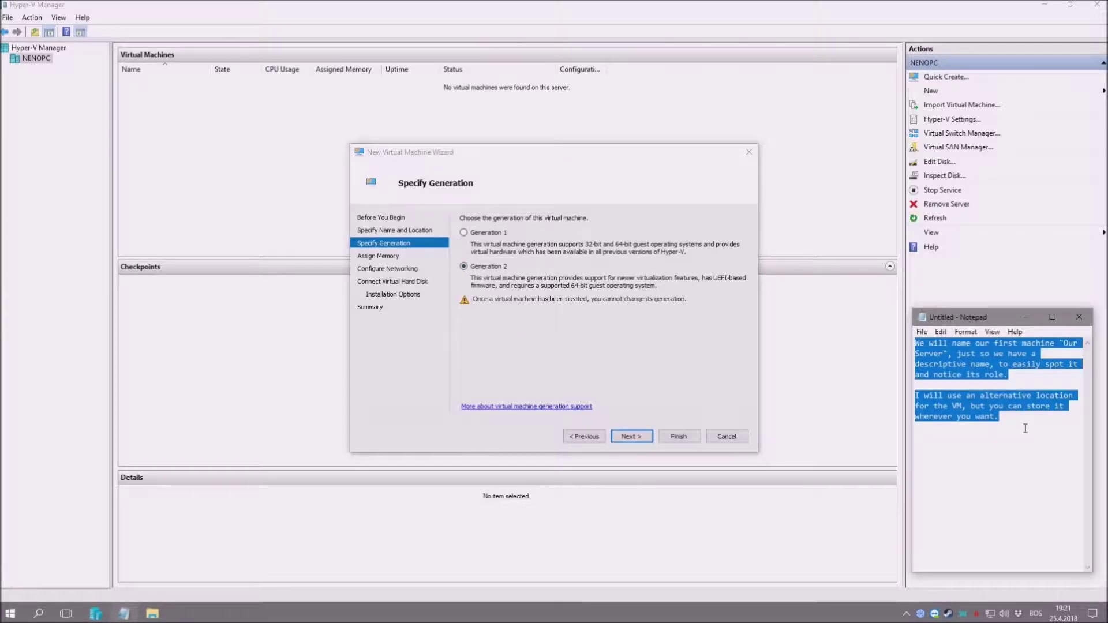
type("This step de")
key("BackSpace")
key("ctrl+a")
type("Your choic")
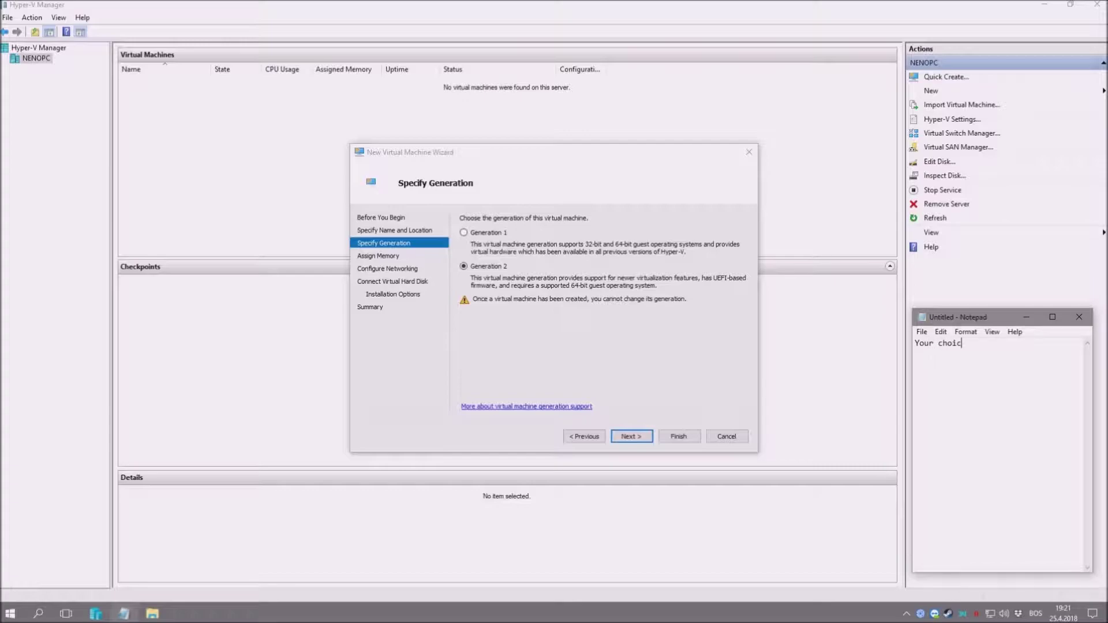
type("e in this step depends on what kind of virtual ma")
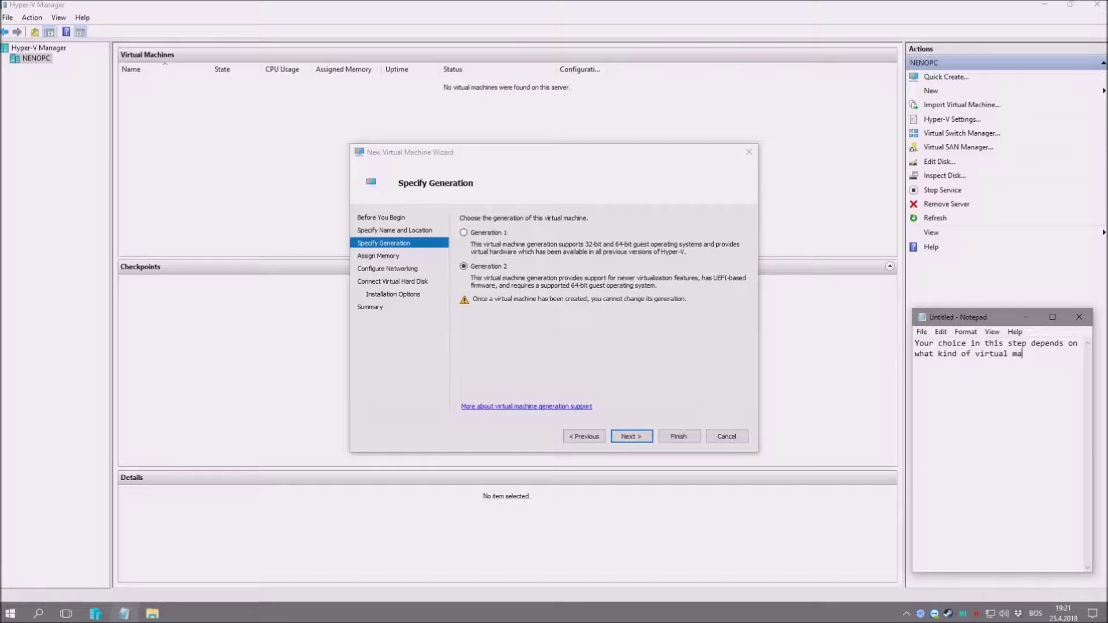
type("chine you want to create.")
key("Return")
key("Return")
Step: Add the paragraph "For example, if I wanted to virtualize an older machine for some reason, I'd choose Gen1 because its compatible with such systems as 32bit ones"
type("For example, if ")
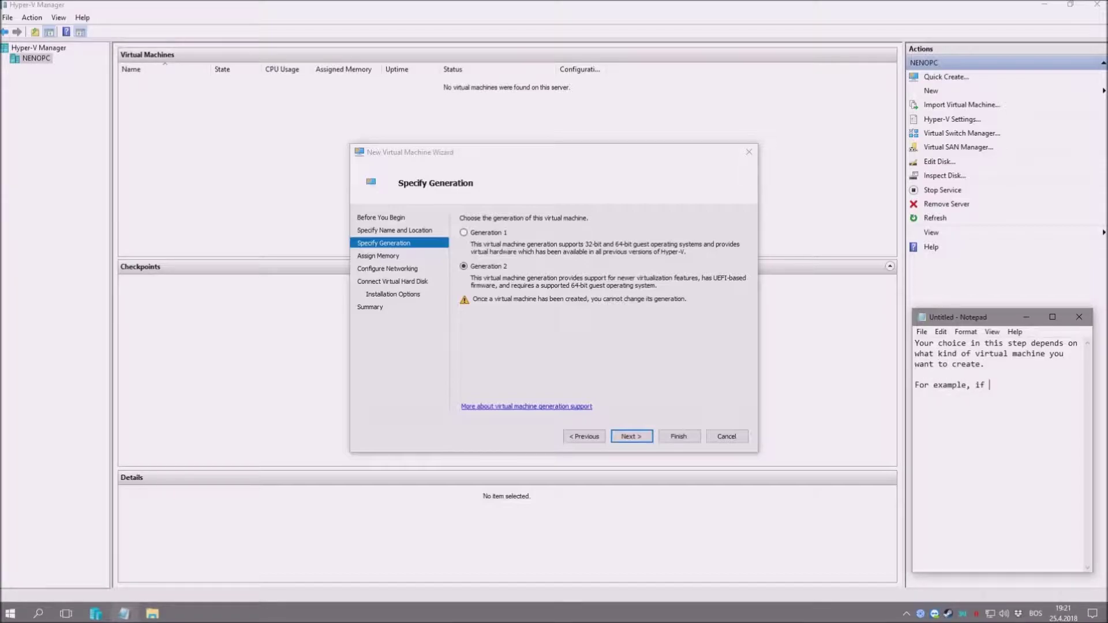
type("I wanted to virtualize an older machine for some reason")
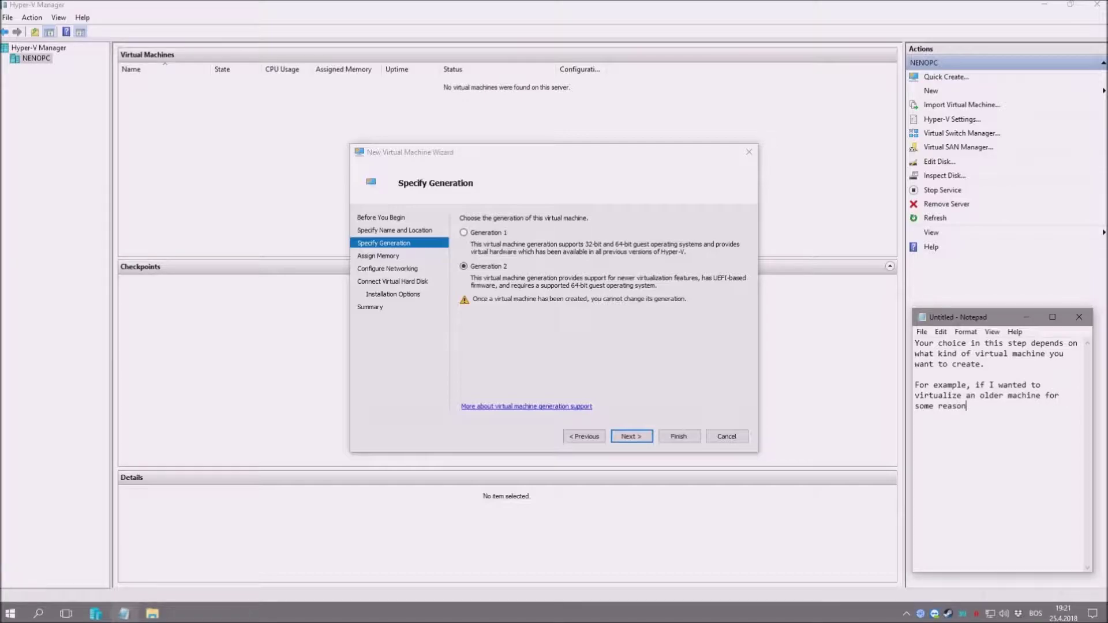
type(", I'd choose ")
type("Gn")
type("n1")
type(" because i")
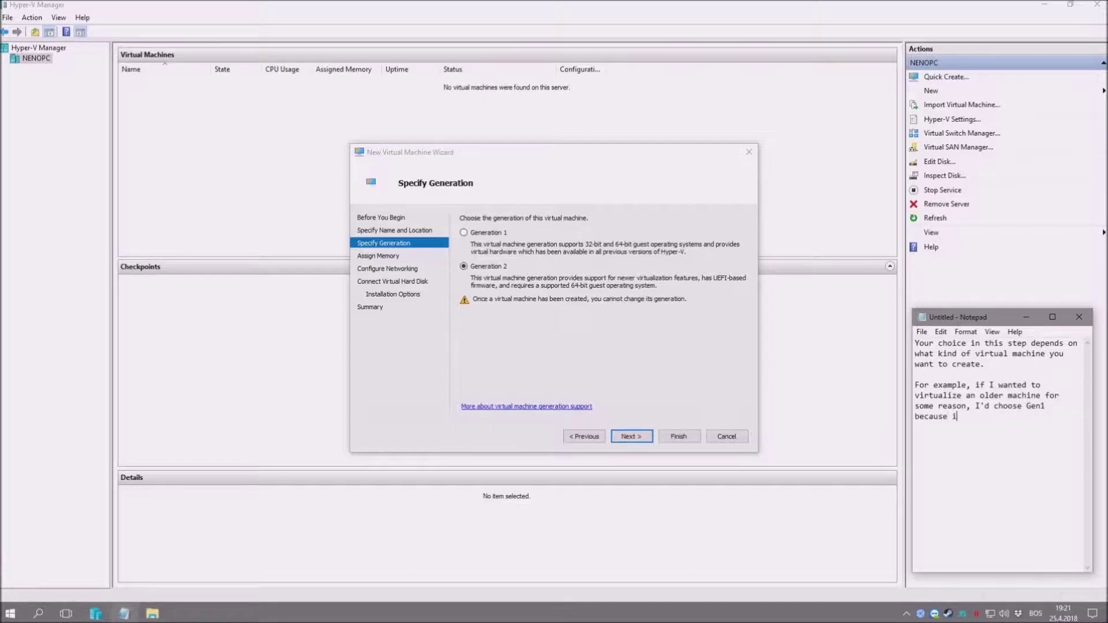
type("ts compatible with such syste")
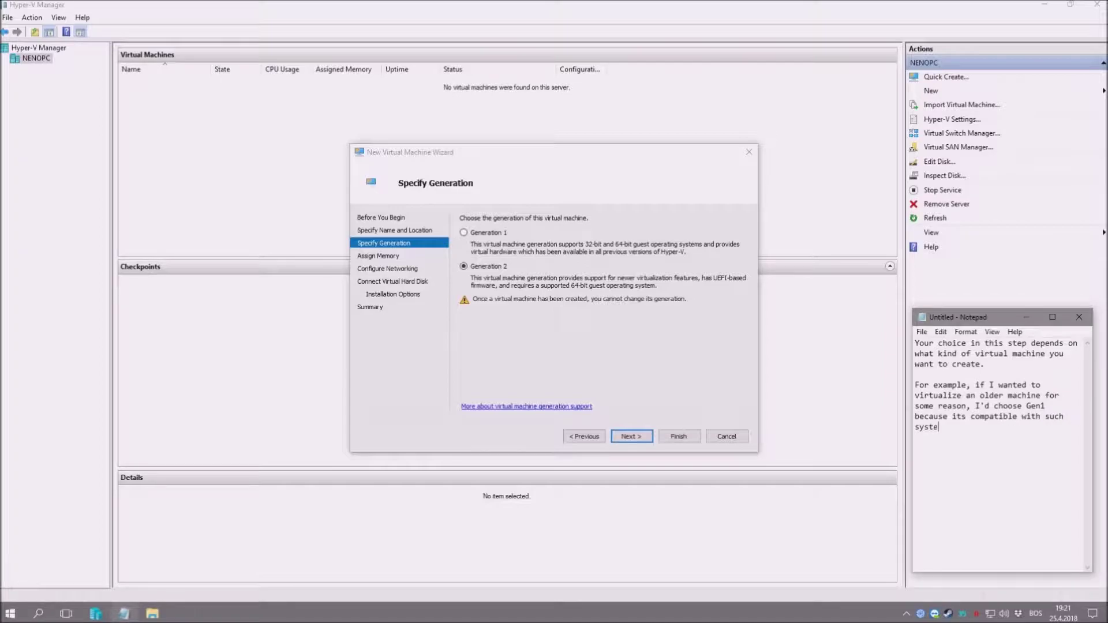
type("ms as 23")
key("BackSpace")
key("BackSpace")
type("32bit ones")
type(",")
Step: Add "However, if I'm going to use a newer system (Win10 or WinSrv 2016), I'll go for Gen2 because I'm 100% sure that Gen2 is compatible with them."
type("However, if ")
type("I'm using")
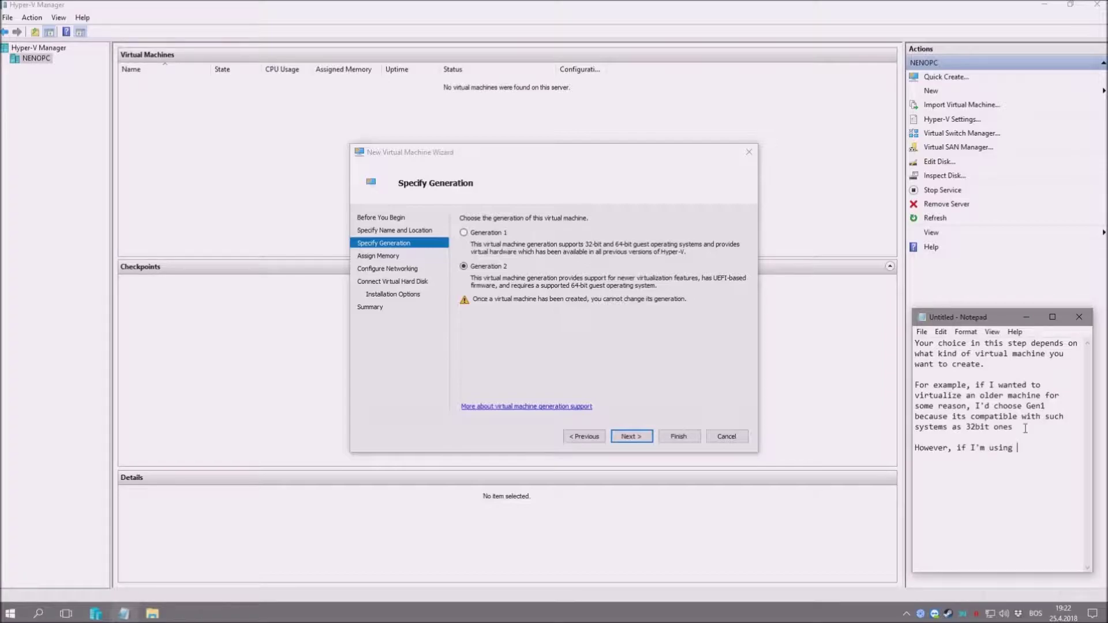
key("BackSpace")
key("BackSpace")
key("BackSpace")
key("BackSpace")
key("BackSpace")
key("BackSpace")
type("going to use a newer system (W")
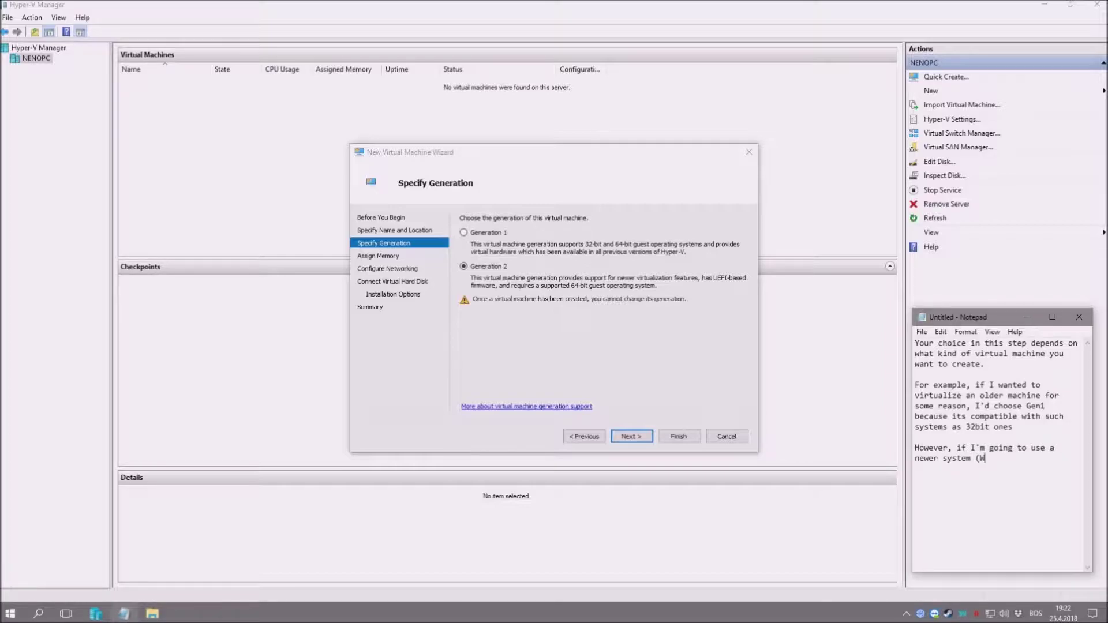
type("in10 or WinSrv 2016), I'll go for Gen2")
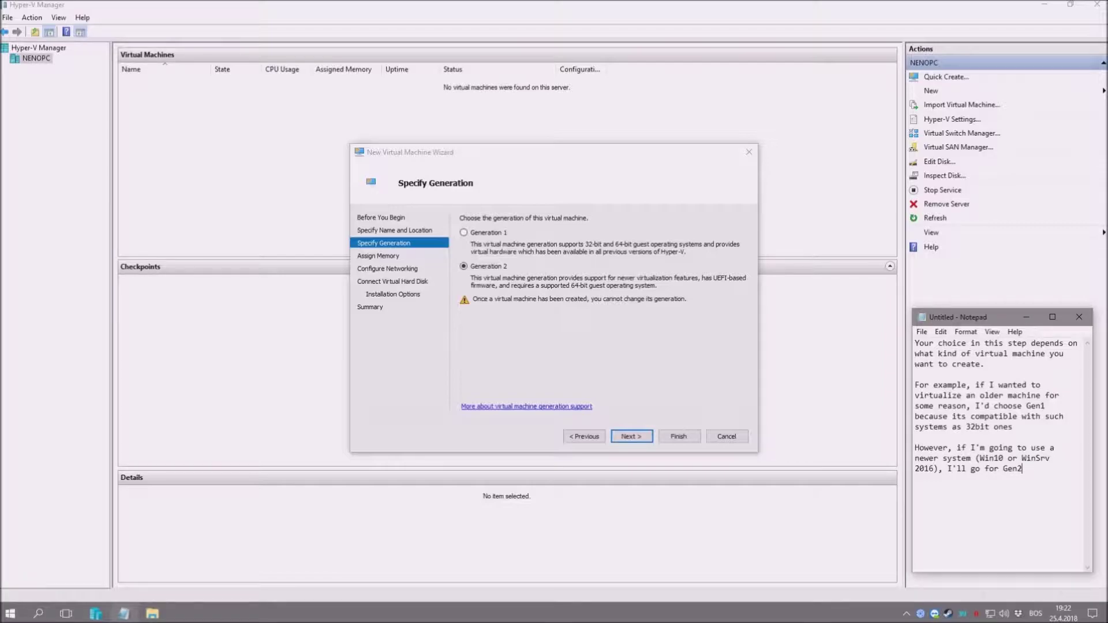
type(" because I'm 100% sure that Gen2 is compat")
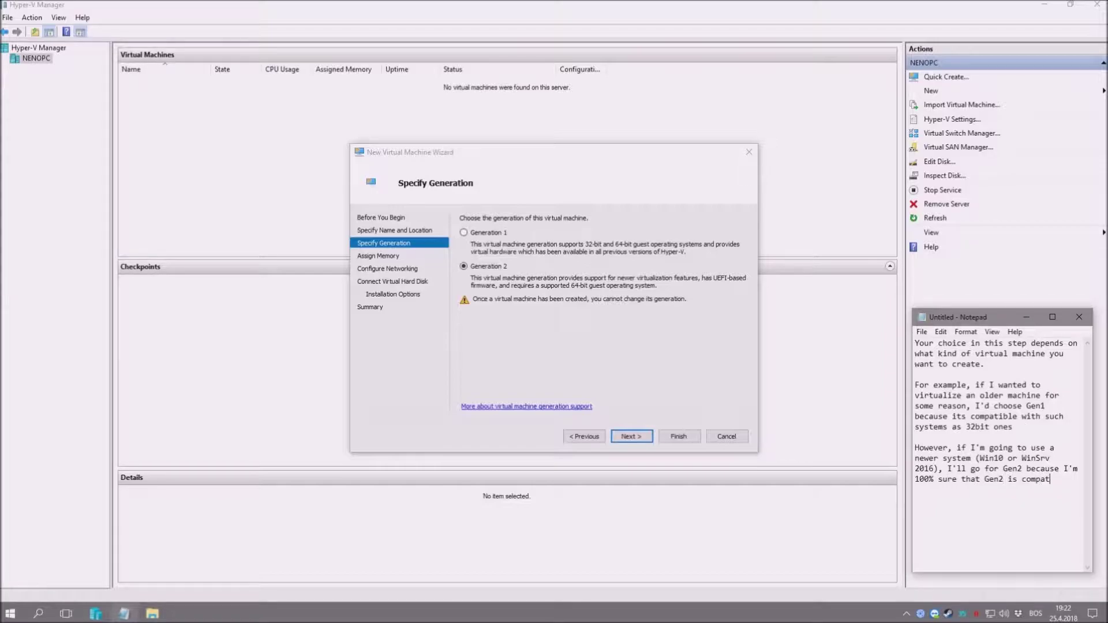
type("ible with them.")
Step: Add the paragraph "If you're not sure about which VM Generation to choose, you can go with Gen1."
type("If you're not sure")
type(" about ")
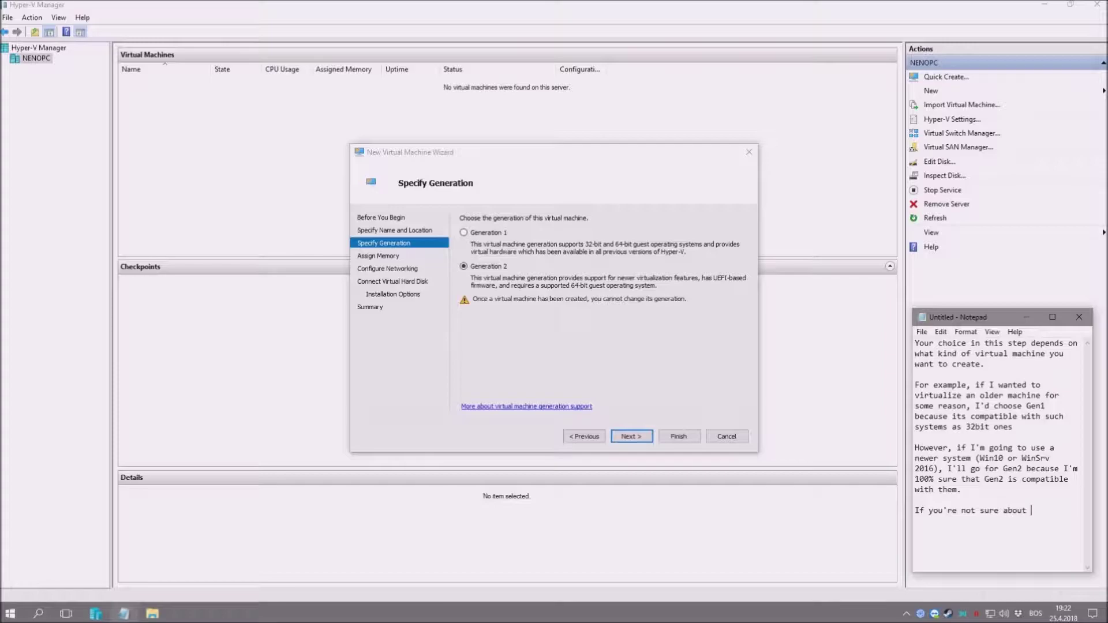
type("which Generation VM")
key("End")
type("to choose, you can go with")
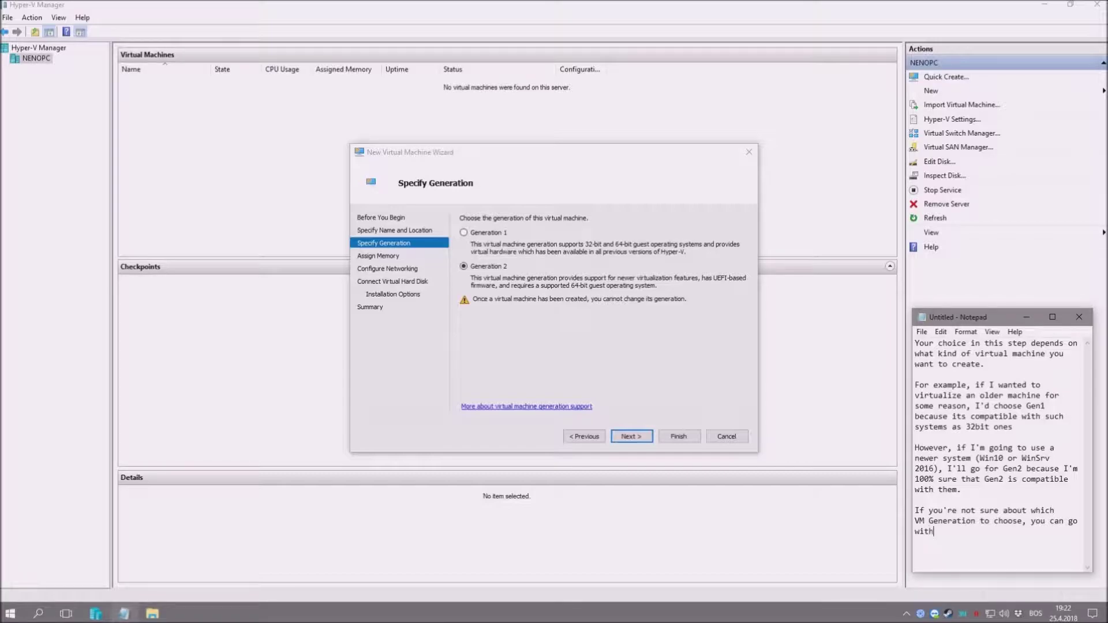
type(" Gen1.  For this example, w")
Step: Add the closing paragraph "For this excercise, we will use Gen2 for our server."
key("BackSpace")
key("BackSpace")
key("BackSpace")
key("BackSpace")
key("BackSpace")
key("BackSpace")
key("BackSpace")
key("BackSpace")
key("BackSpace")
type("excercise, we w")
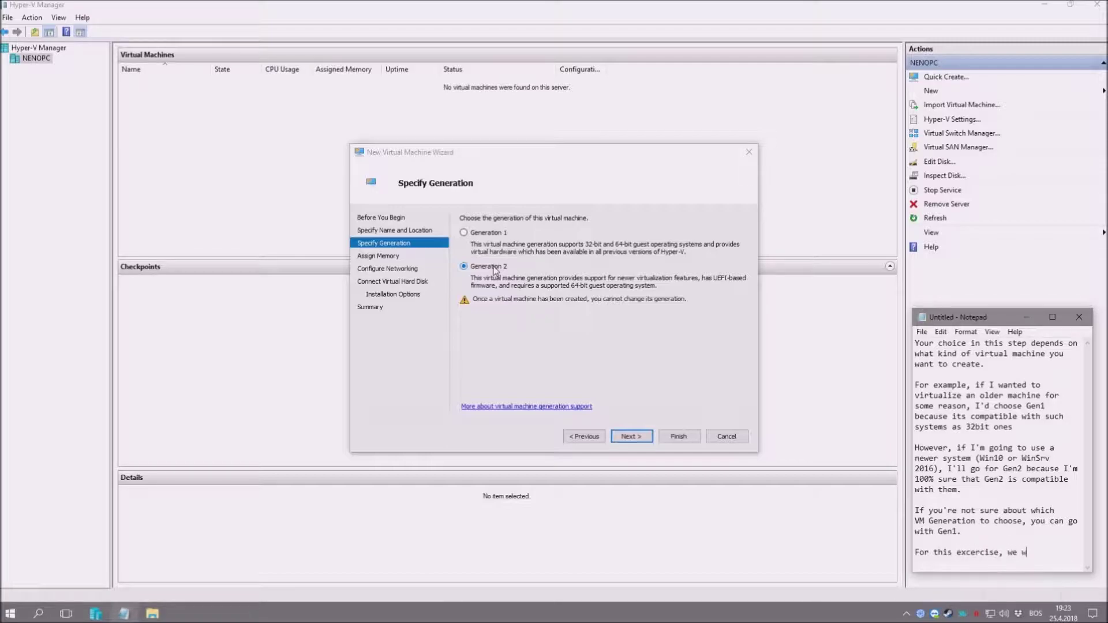
type("ill use Gen2")
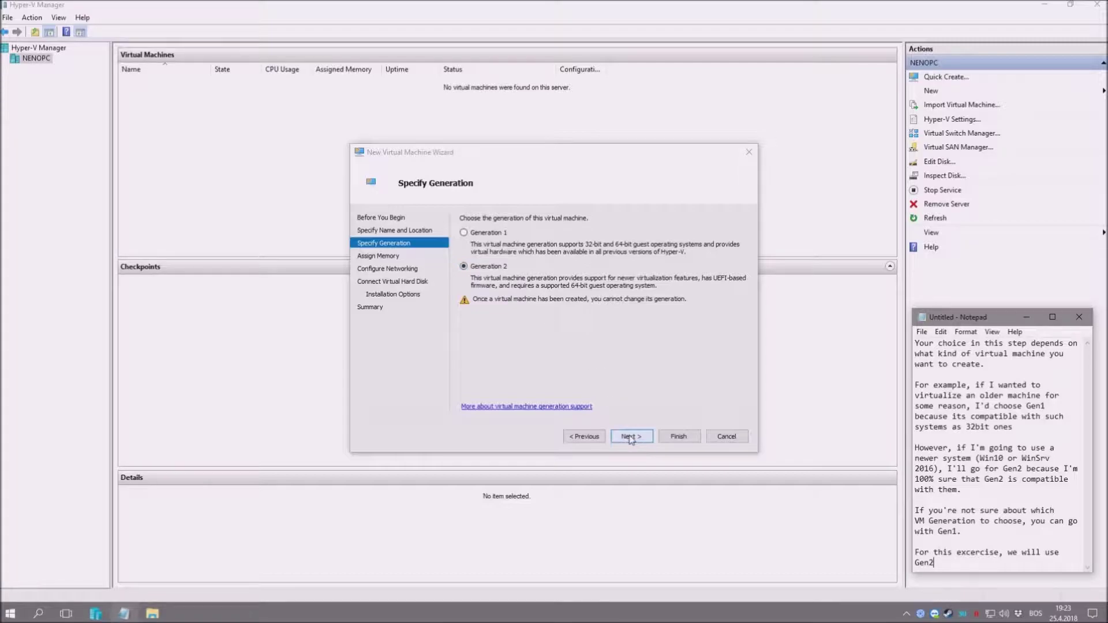
type(" for our server.")
Step: Proceed to memory assignment and replace the note with "It's always a good thing to use a fixed amount of memory for your VMs."
left_click(631, 438)
double_click(522, 249)
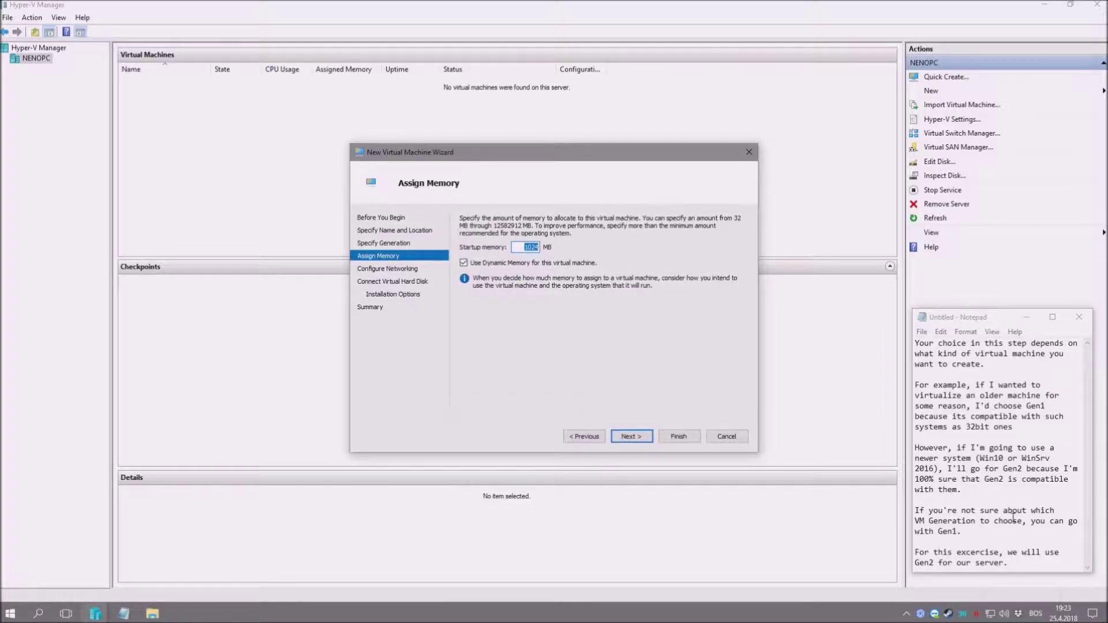
left_click(1015, 563)
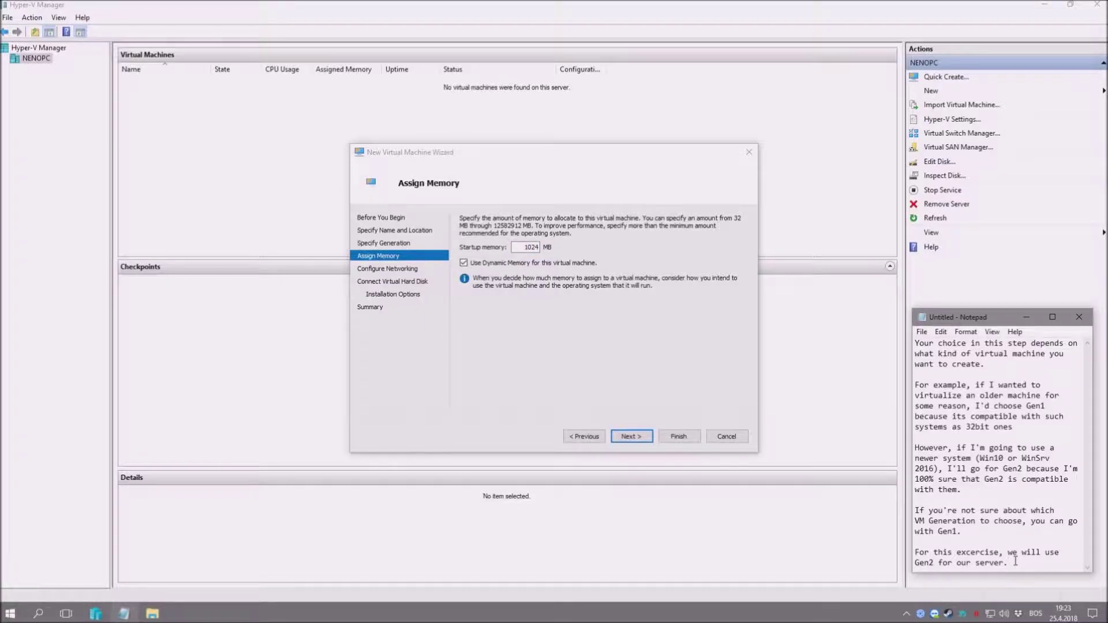
key("ctrl+a")
type("It")
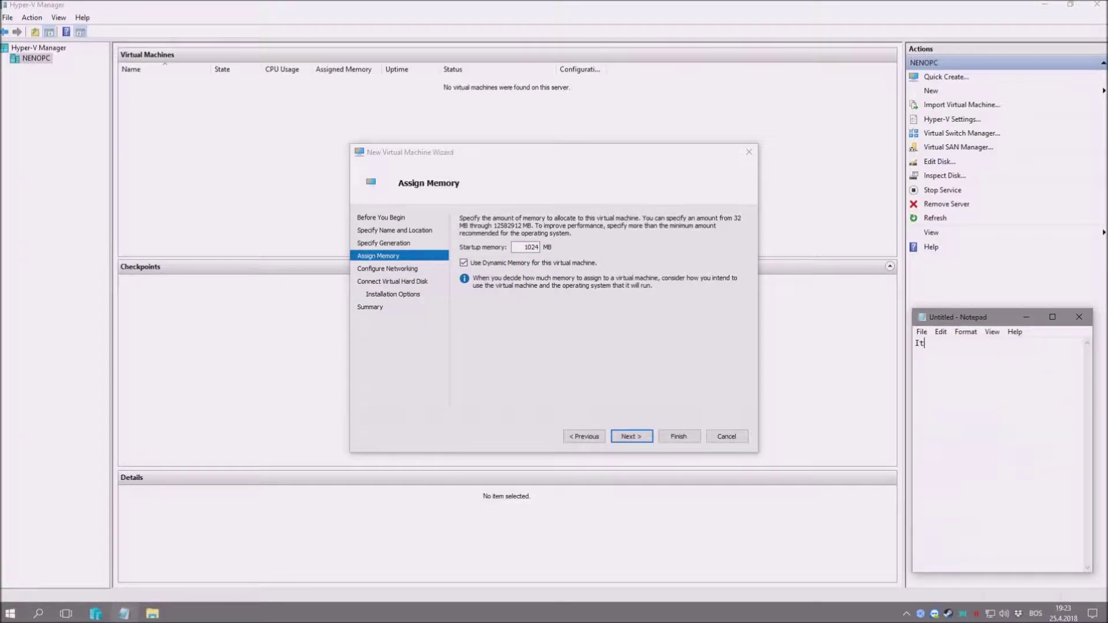
type("'s always a good thing to use a fixed number")
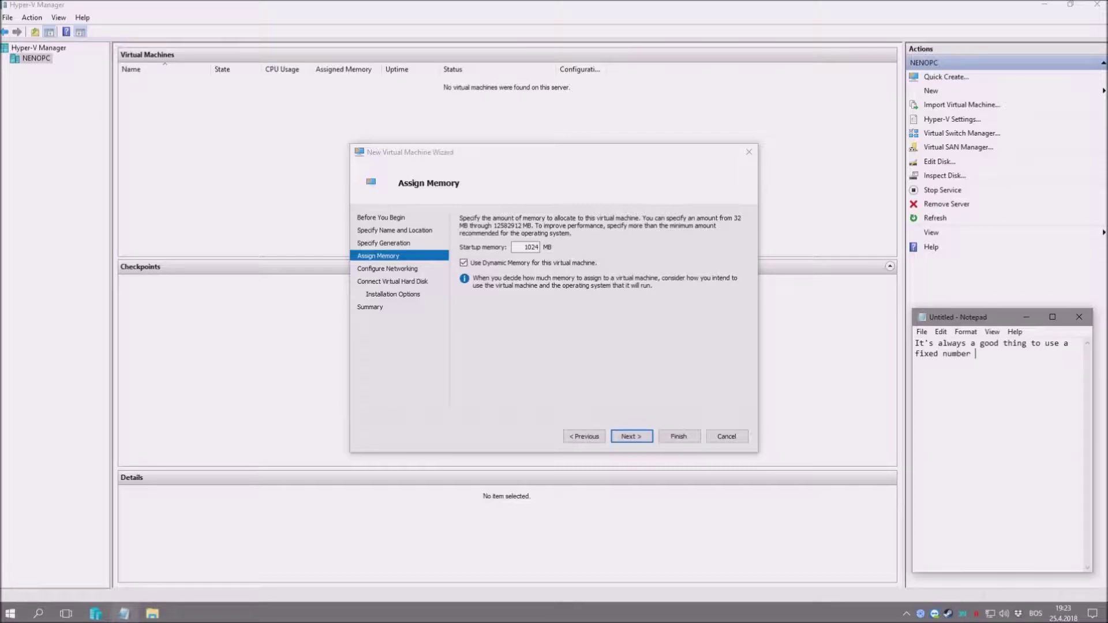
key("BackSpace")
key("BackSpace")
key("BackSpace")
key("BackSpace")
key("BackSpace")
key("BackSpace")
key("BackSpace")
type("amount of memory for your VMs.")
key("Return")
key("Return")
Step: Change the word "always" to "usually" in the note's first sentence
type("How")
double_click(944, 343)
type("usually a good thing to us")
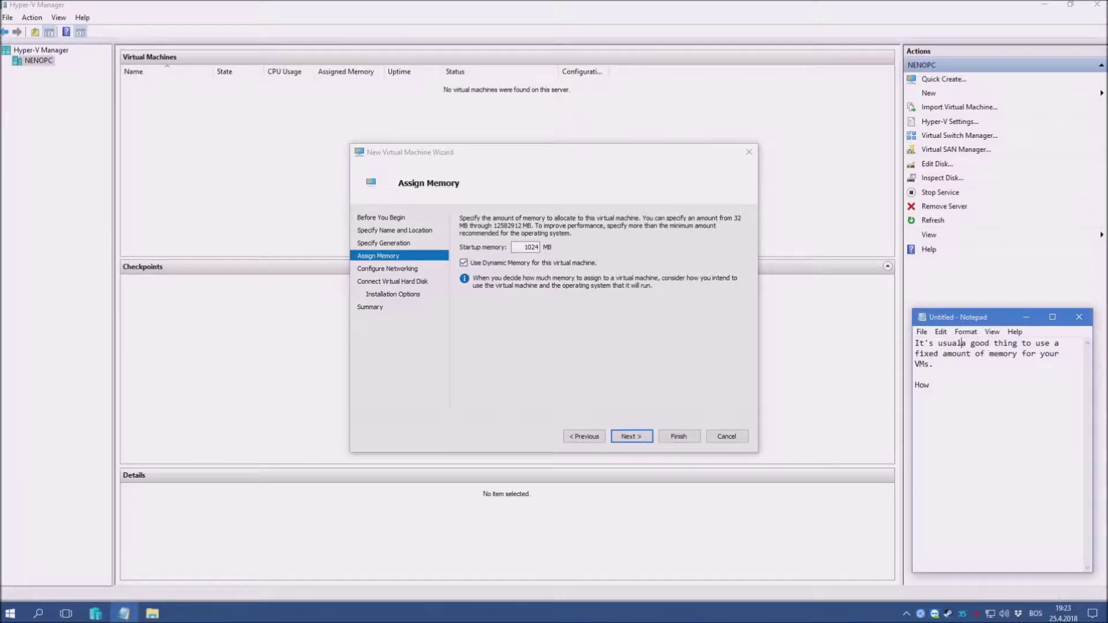
Step: Add the paragraph "However, if you don't have lots of memory available, you can use dynamic memory too. We'll talk about that a little later."
type("e a fixed amount of memory for your VMs.  However, ")
type("if you")
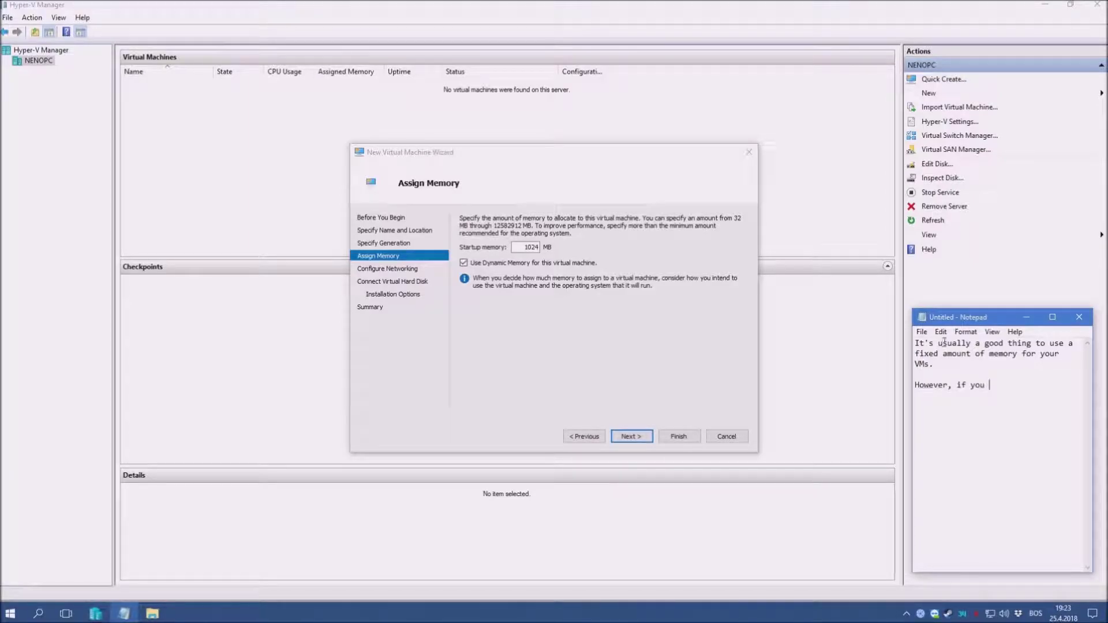
type(" don't have lots of memory availabl")
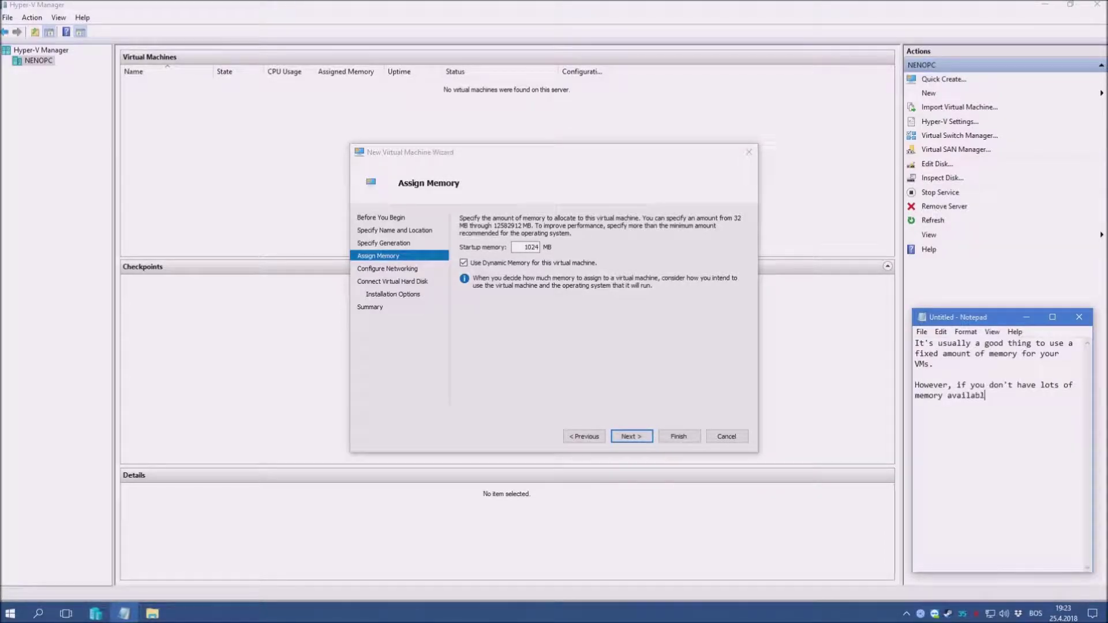
type("e, you can use dynamic memory too. We'll talk about that a little")
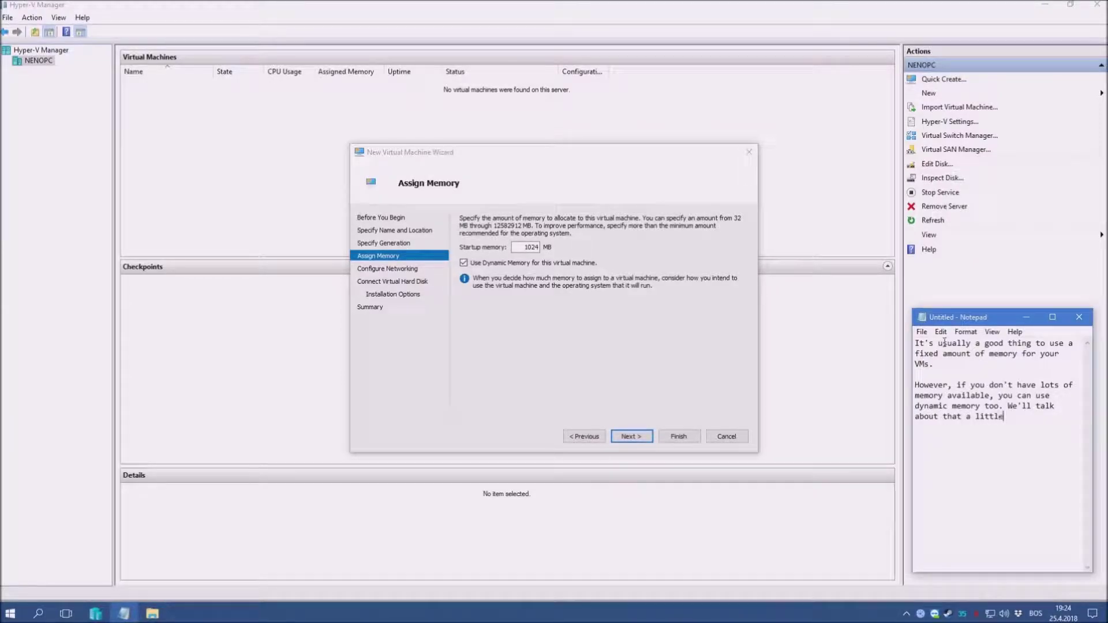
type(" later.")
Step: Keep the startup memory at 1024 MB, proceed to networking and connect the virtual machine to Default Switch
left_click_drag(522, 247, 573, 247)
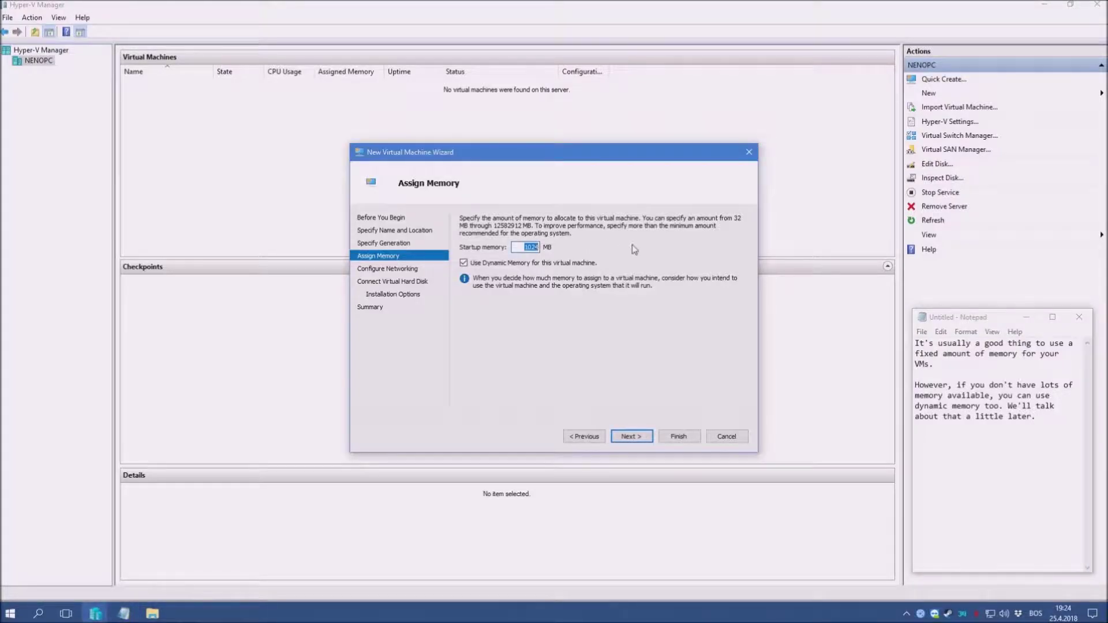
left_click(516, 247)
double_click(516, 247)
left_click(628, 440)
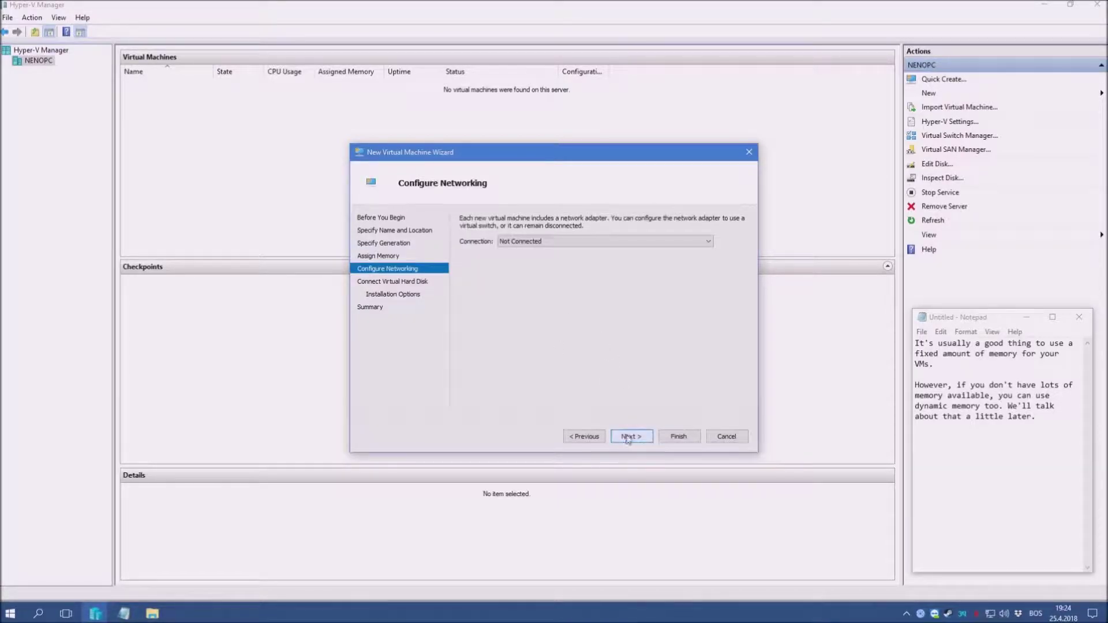
left_click(526, 242)
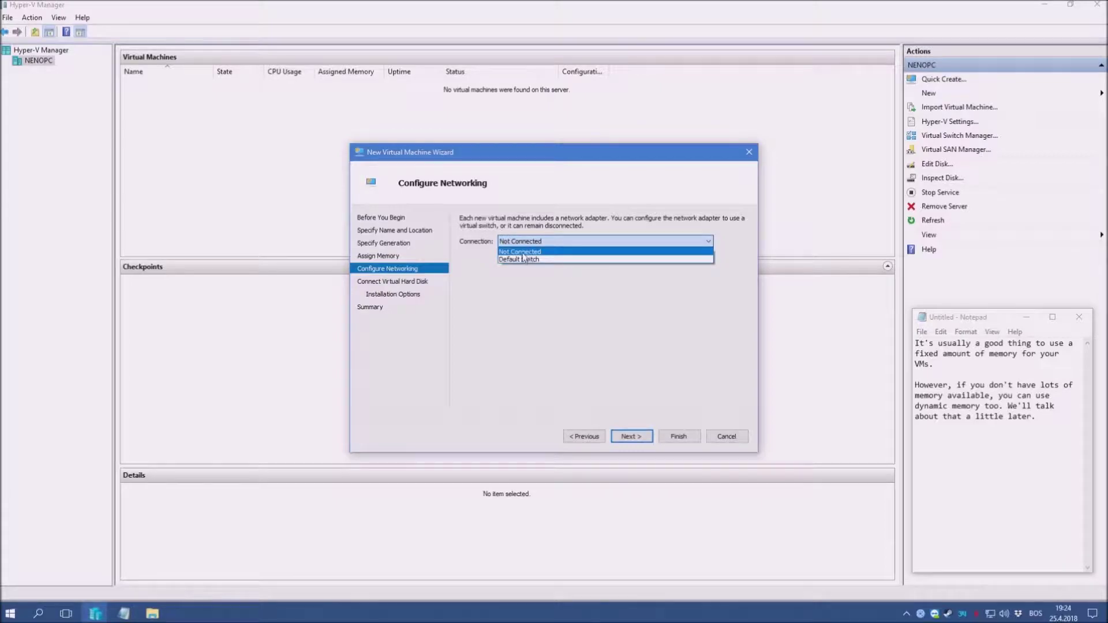
left_click(522, 259)
Step: Replace the note with "Hyper-V uses so called "Switches"" and begin a new paragraph "They are basically virtual switches, used"
left_click(1023, 416)
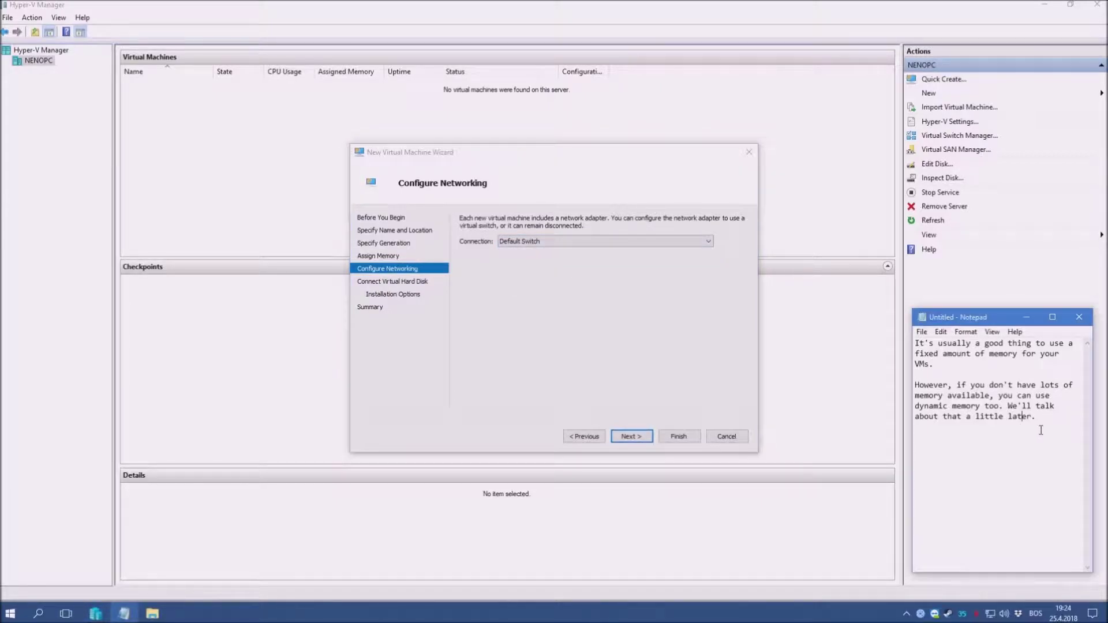
key("ctrl+a")
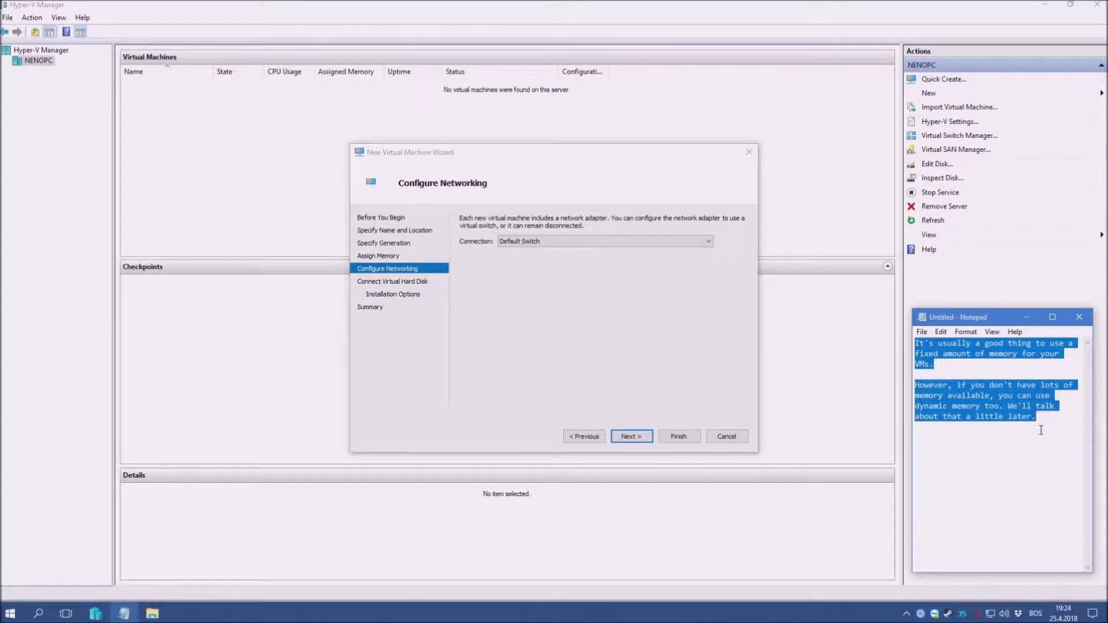
type("Hyper-V use")
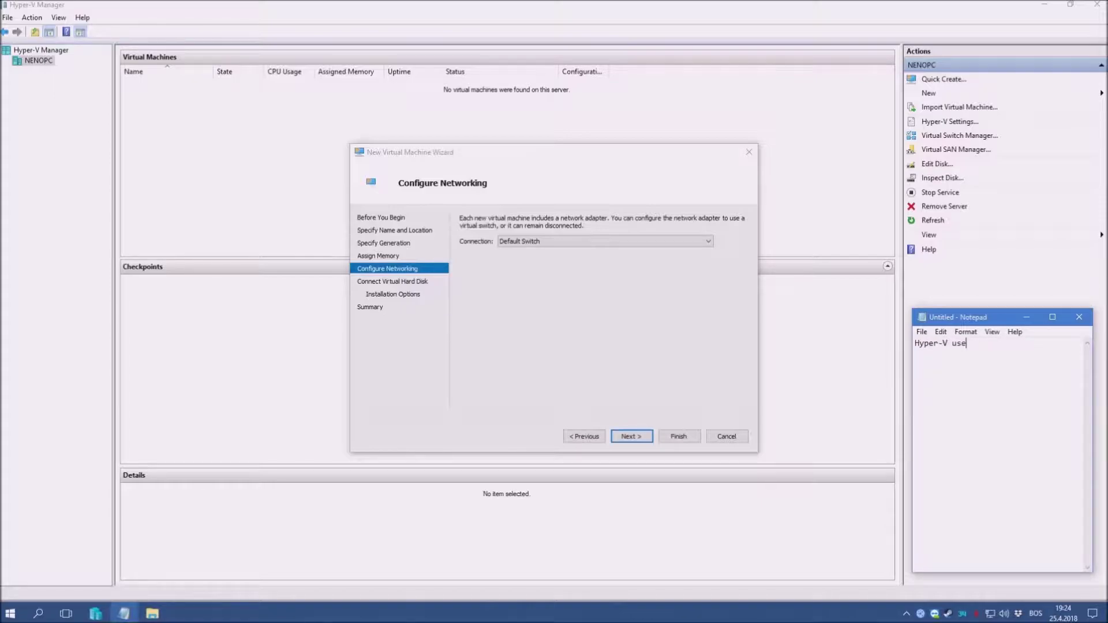
type("s so called \"Switches\"  They are ba")
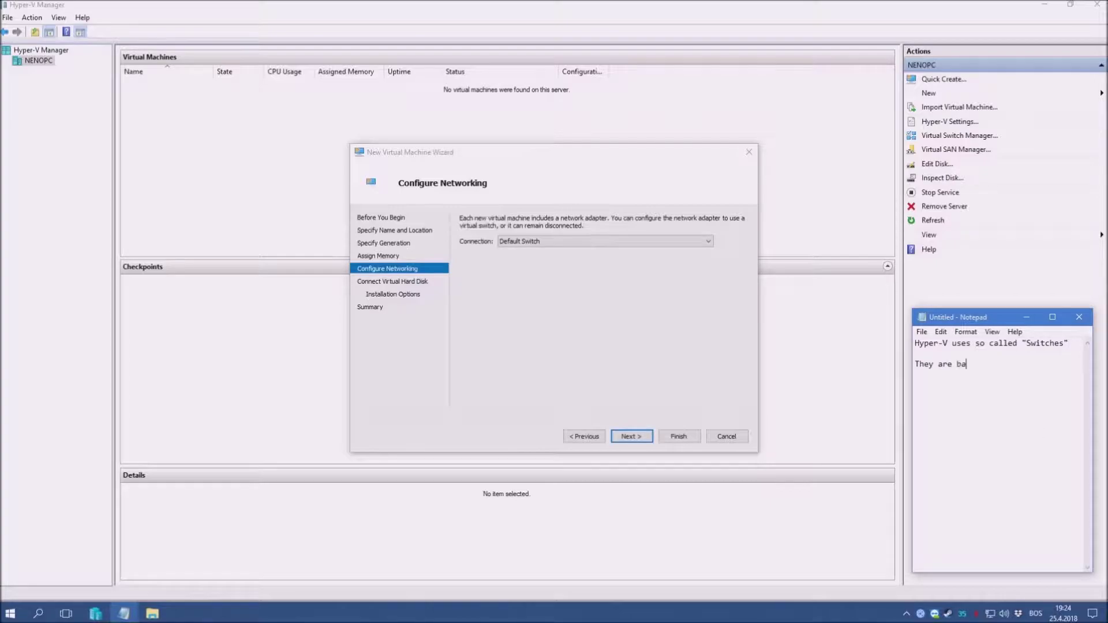
type("sically virtual")
type("switch")
type("es, used ")
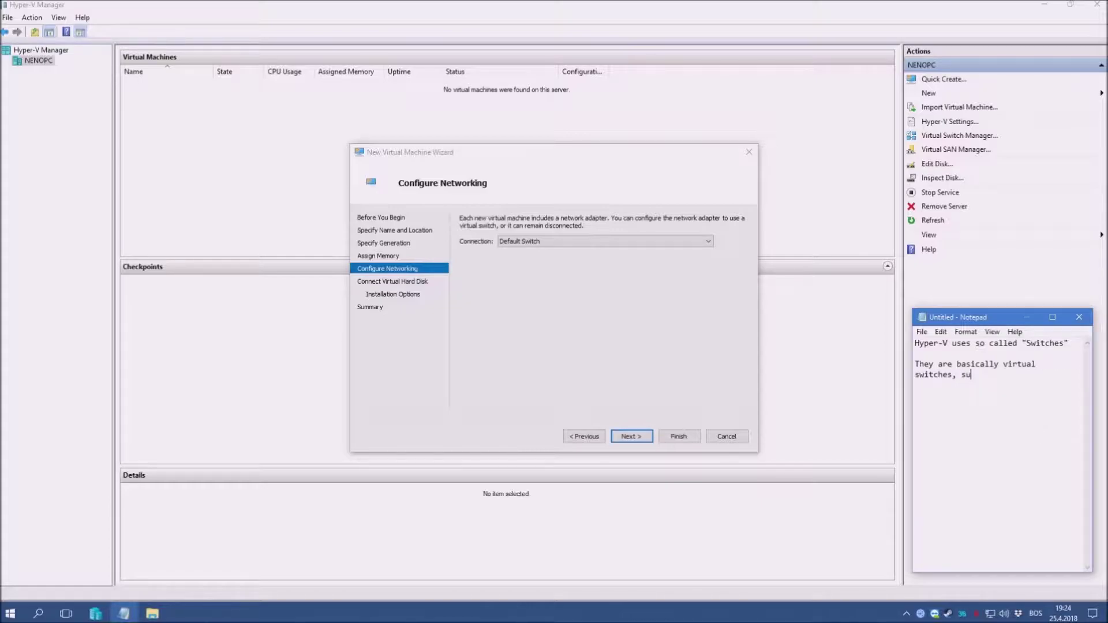
Step: Continue the paragraph with "to connect your VM either to your host (the server where Hyper-V is running), some private/internal network etc."
type("to connect your VM either to your host (the ser")
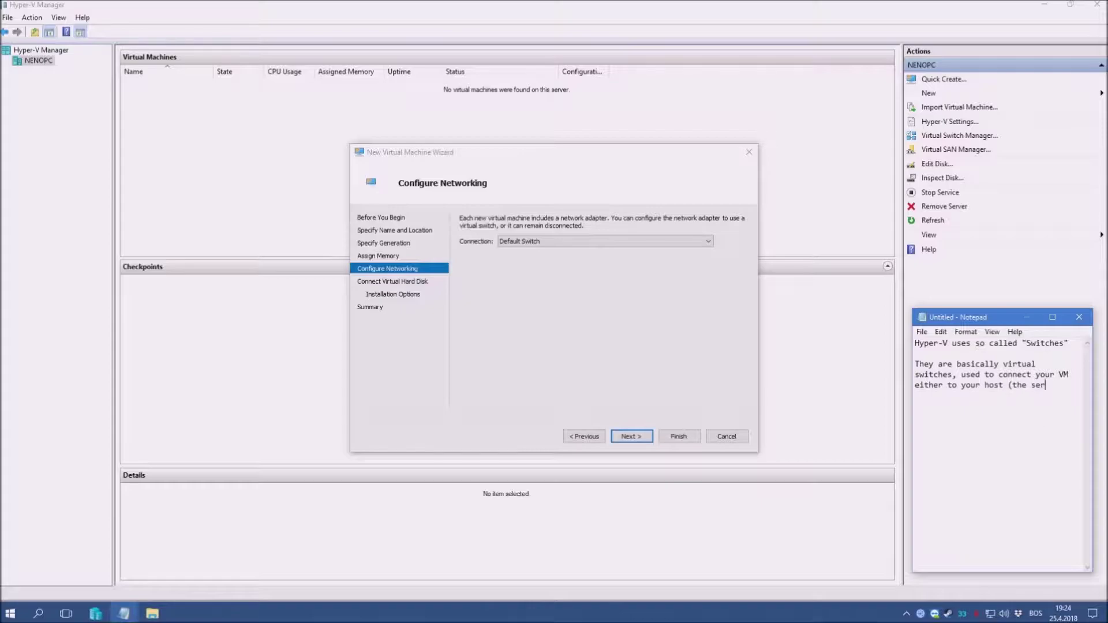
type("ver where Hyper-V is running), your")
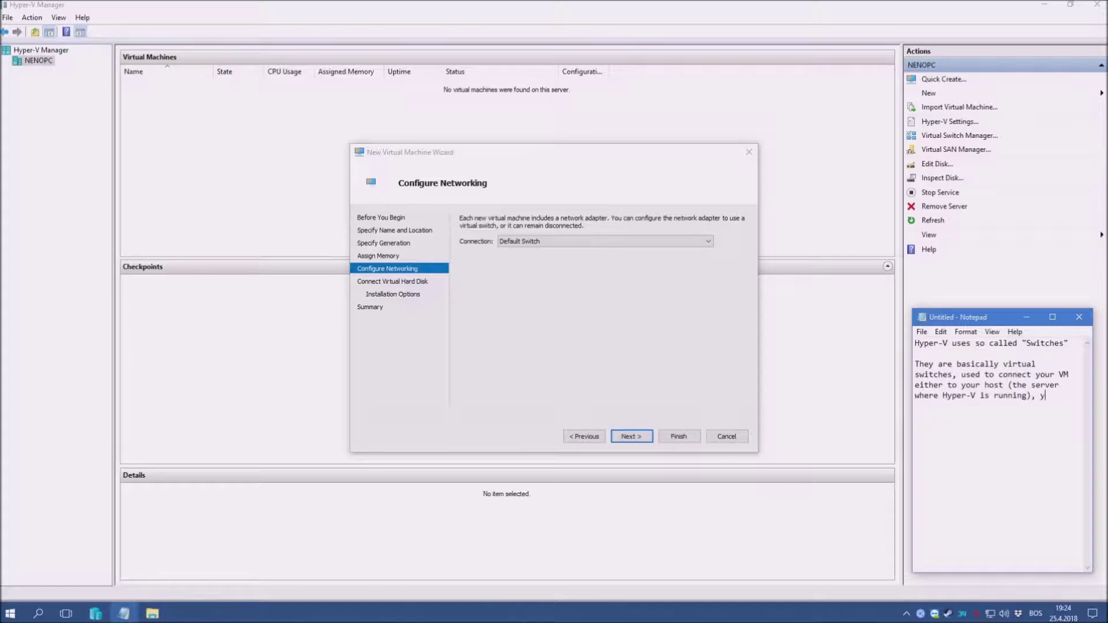
key("BackSpace")
key("BackSpace")
key("BackSpace")
type("some private/internal network etc.")
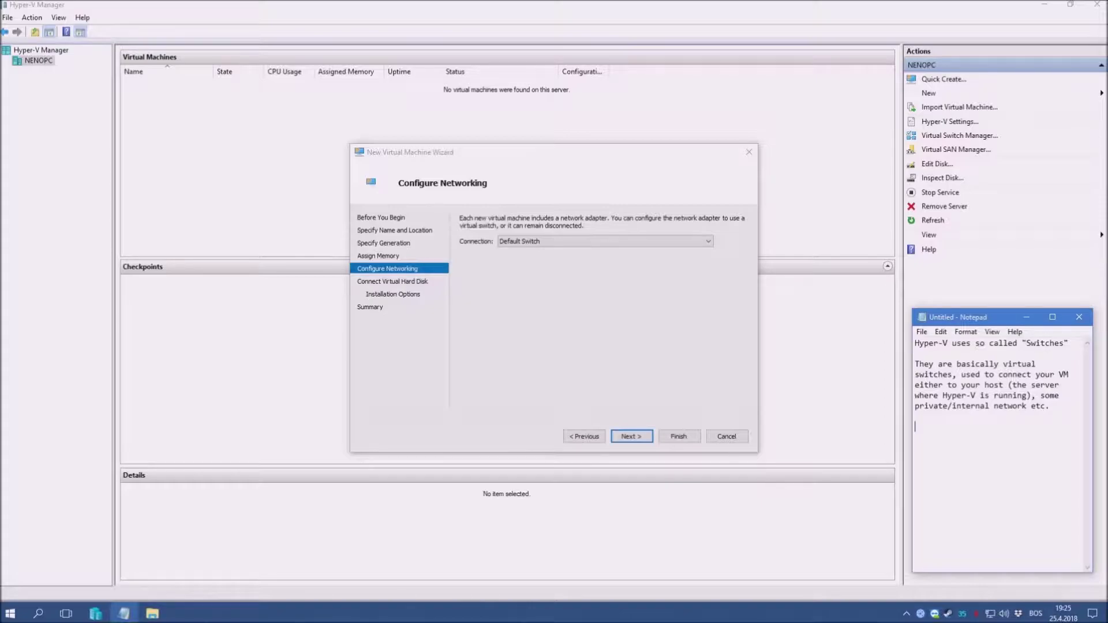
Step: Add the paragraph "I will use the default switch right now, and we'll talk about this a little later too."
key("Return")
key("Return")
type("I will use the default switch right now, and we'll talk ")
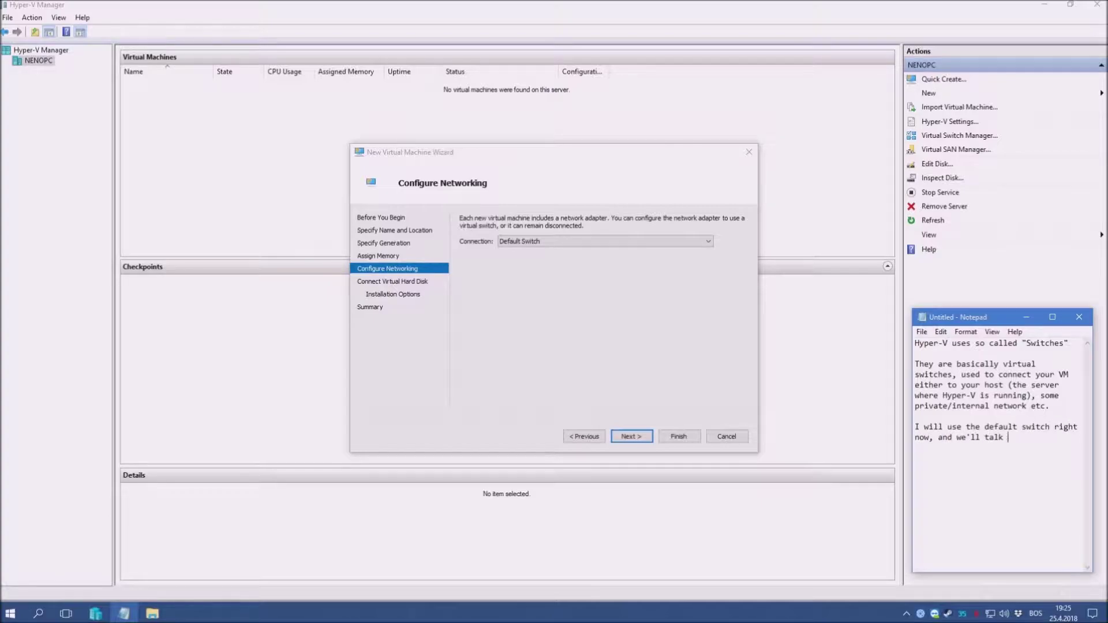
type("about this a little later too.")
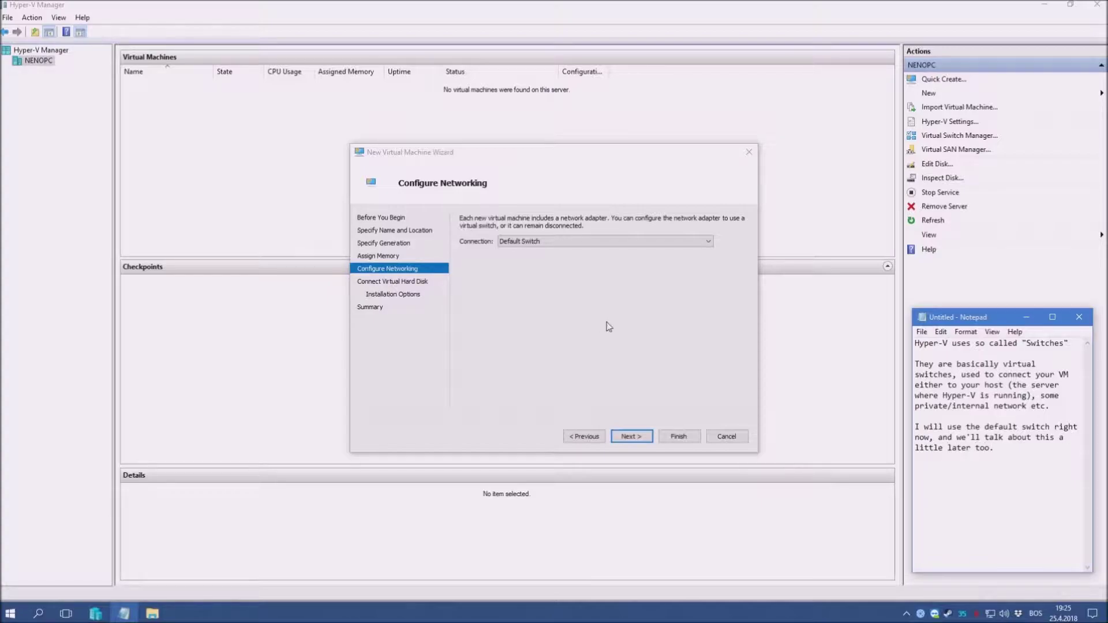
Step: Proceed to the virtual hard disk setup, name the new disk Our_Server.vhdx and set its size to 20 GB
left_click(631, 436)
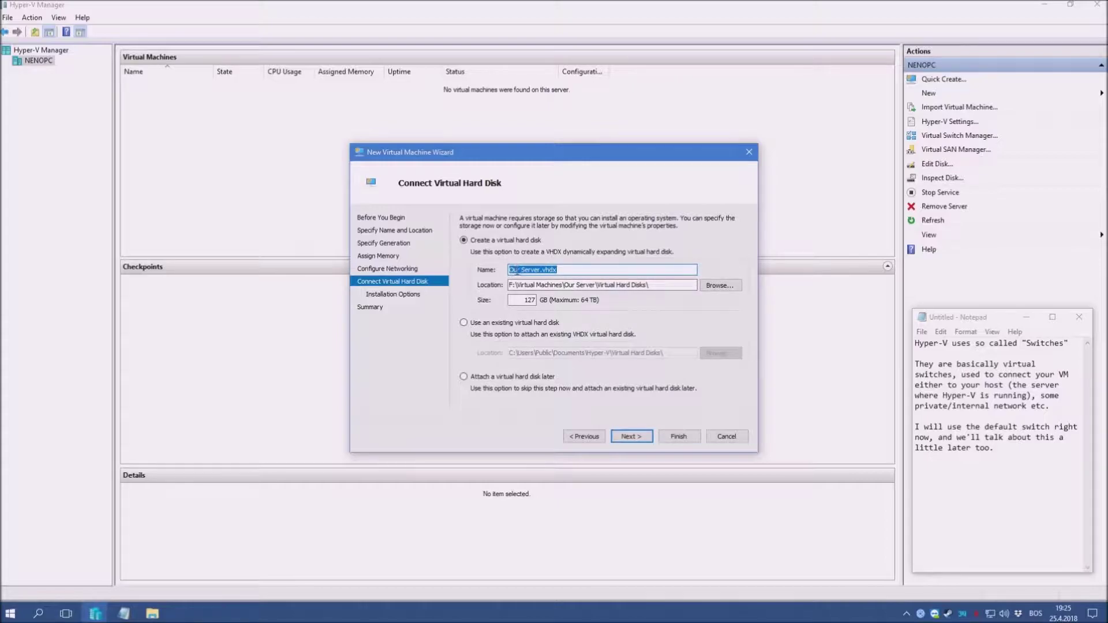
left_click(521, 270)
key("BackSpace")
type("_")
key("Tab")
key("Tab")
type("202")
key("BackSpace")
key("BackSpace")
type("020")
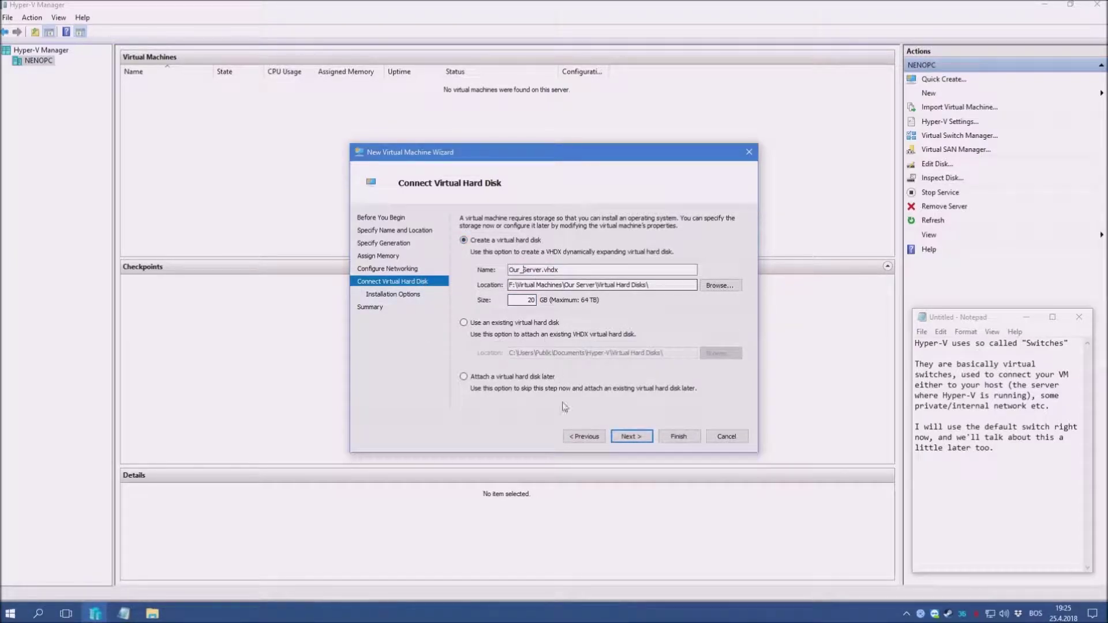
Step: Replace the note with "If you have a vhd/vhdx file (a virtual hard disk file), you can attach it here."
key("alt+Tab")
key("ctrl+a")
type("As")
key("BackSpace")
type("If you hav")
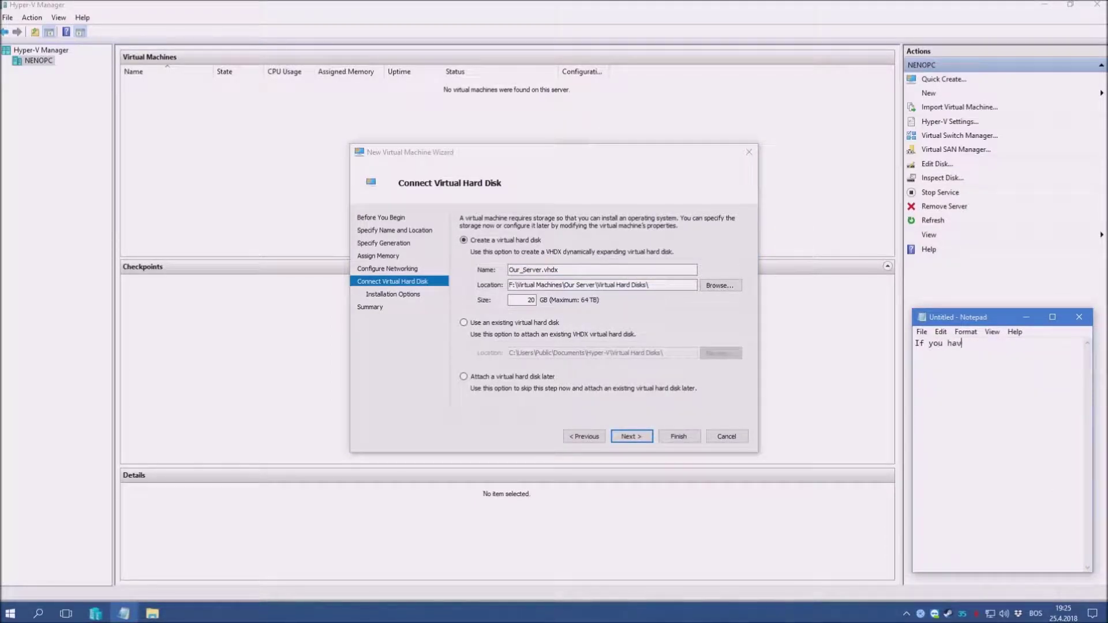
type("e a vhd/vhdx file (a virtual hard disk")
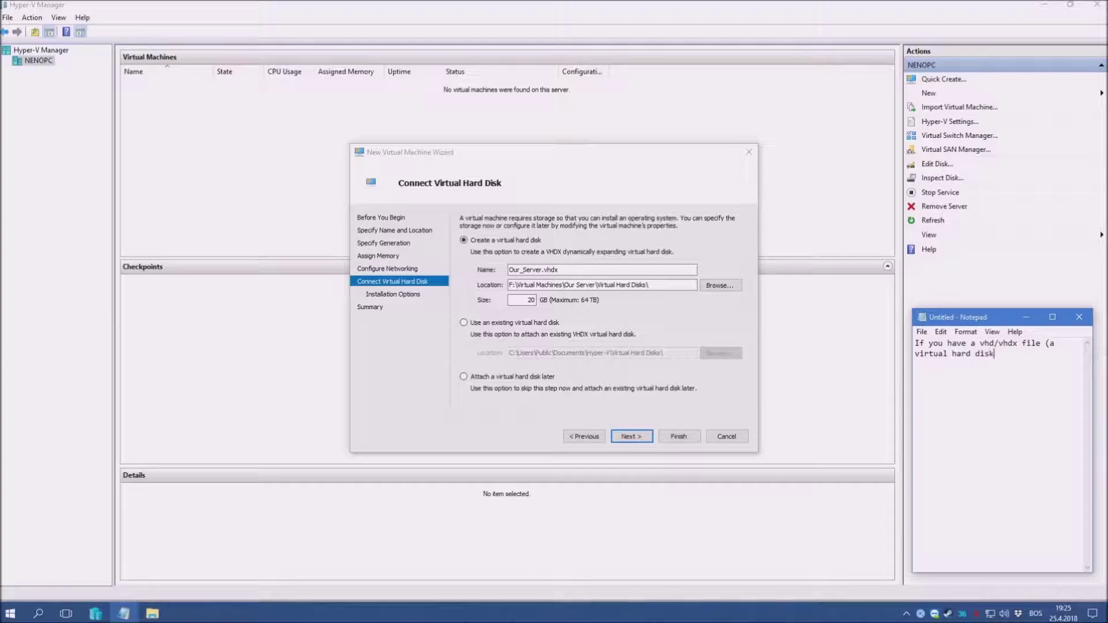
type(" file), you can attacheit here.If you're")
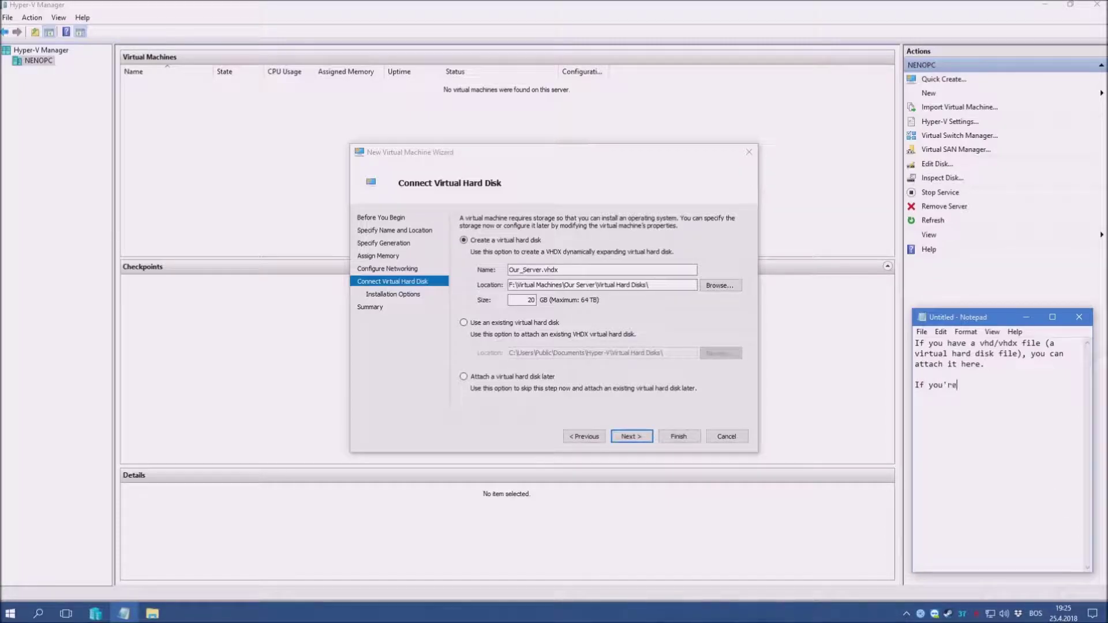
Step: Write the second paragraph "If you're creating a new machine, like we're doing now, you can just go on and create a new virtual disk."
type(" creating anew machine, If")
type("ke we're doing now")
type(", you can just go ")
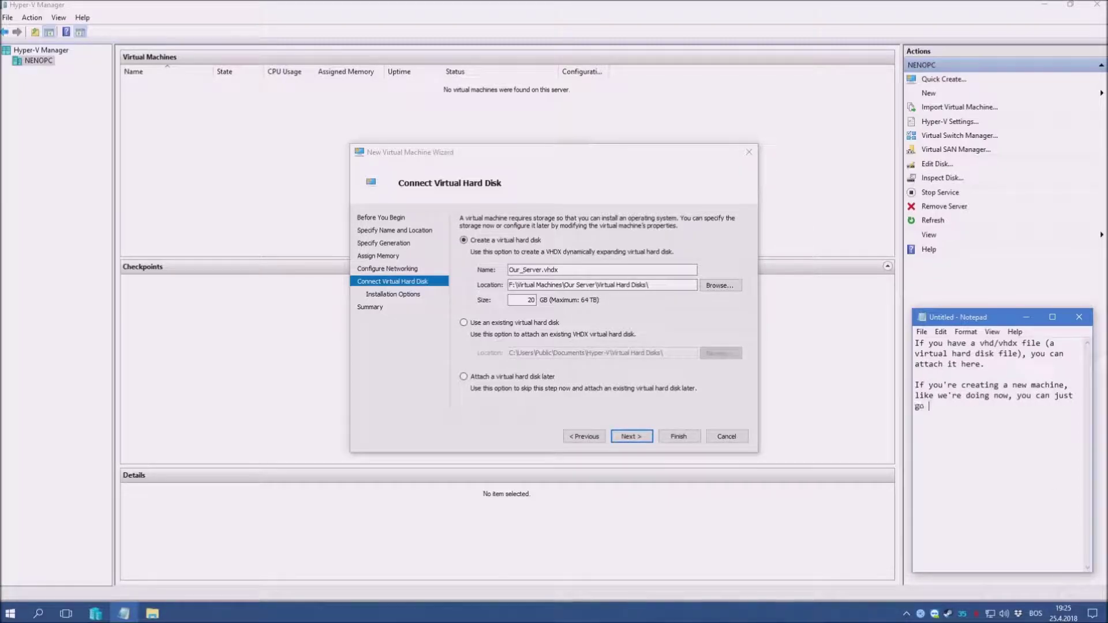
type("on and ")
type("create")
type(" a new ")
type("virtual disk.")
Step: Add the closing paragraph "This disk will be stored as a vhdx file on your physical hard drive."
type("This disk wil")
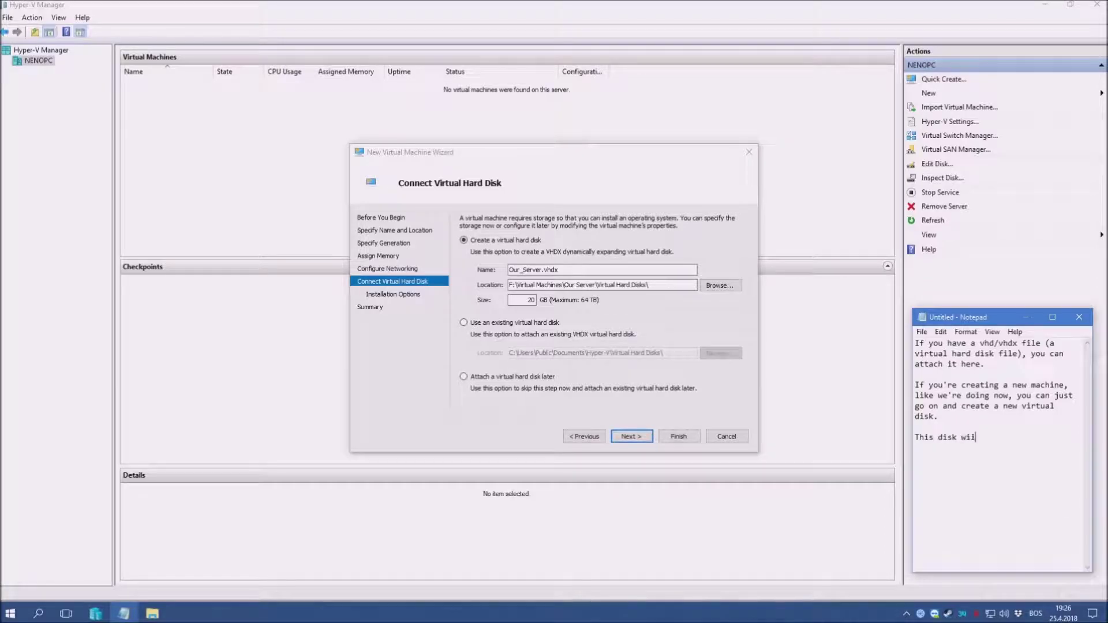
type("l be stored as a vhefile on your phy")
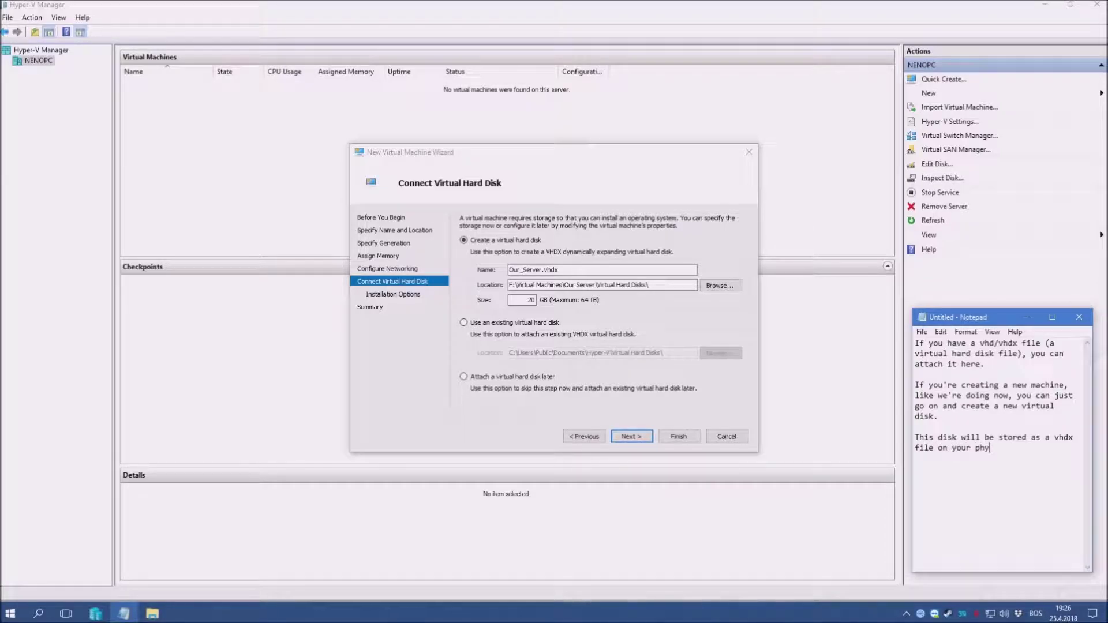
type("sical hard drive.")
Step: Proceed to the summary with the default installation option and replace the note with "Here we can see a list of options we chose for the machine."
left_click(638, 437)
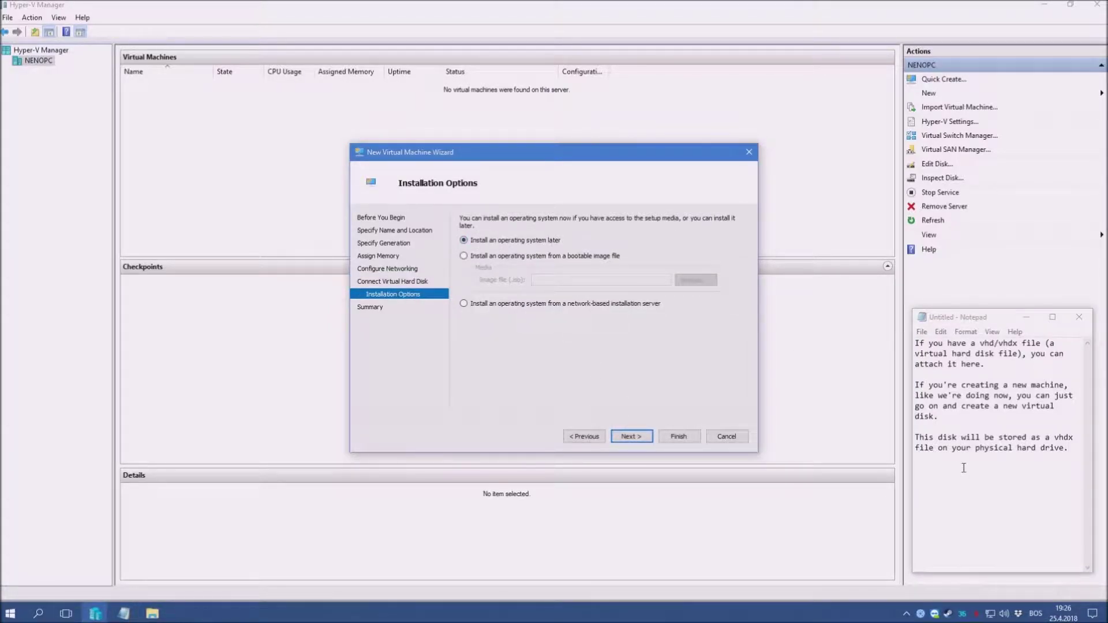
left_click(631, 437)
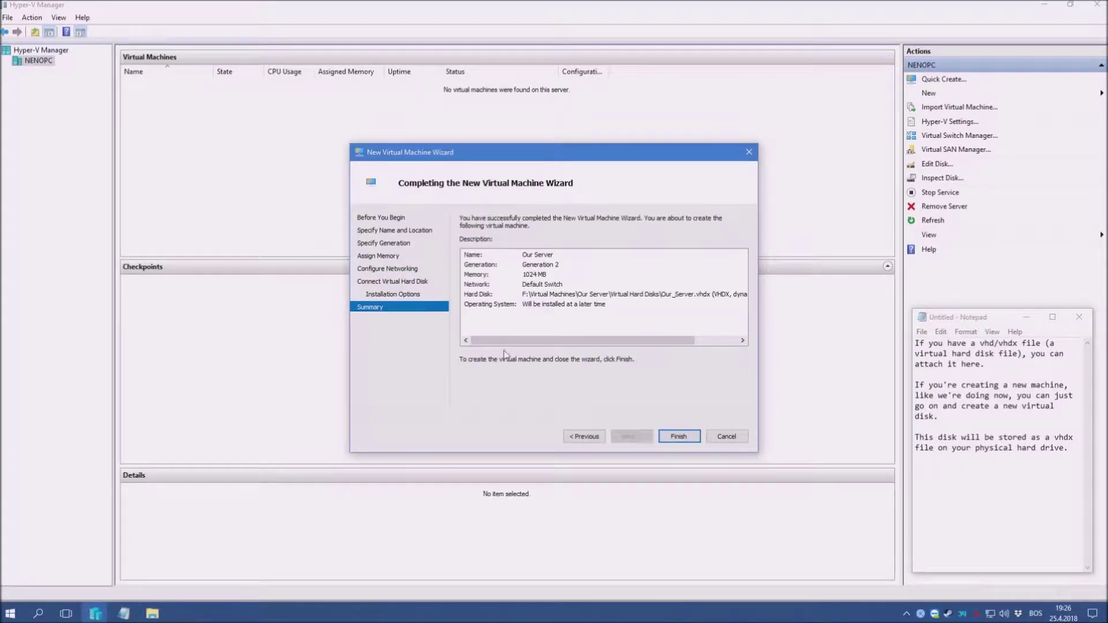
left_click(1031, 468)
key("ctrl+a")
type("Here we can see")
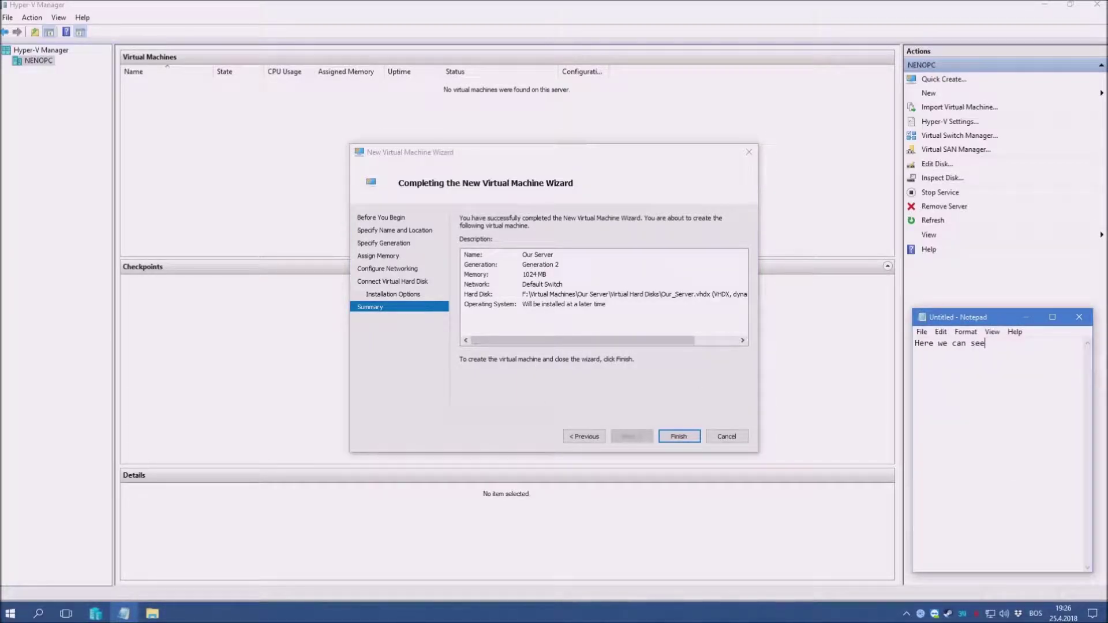
type(" a list of options we chose for the machine.")
Step: Add the paragraph "Click finish to complete this process." and complete the wizard to create the virtual machine
key("Return")
key("Return")
type("Click fini")
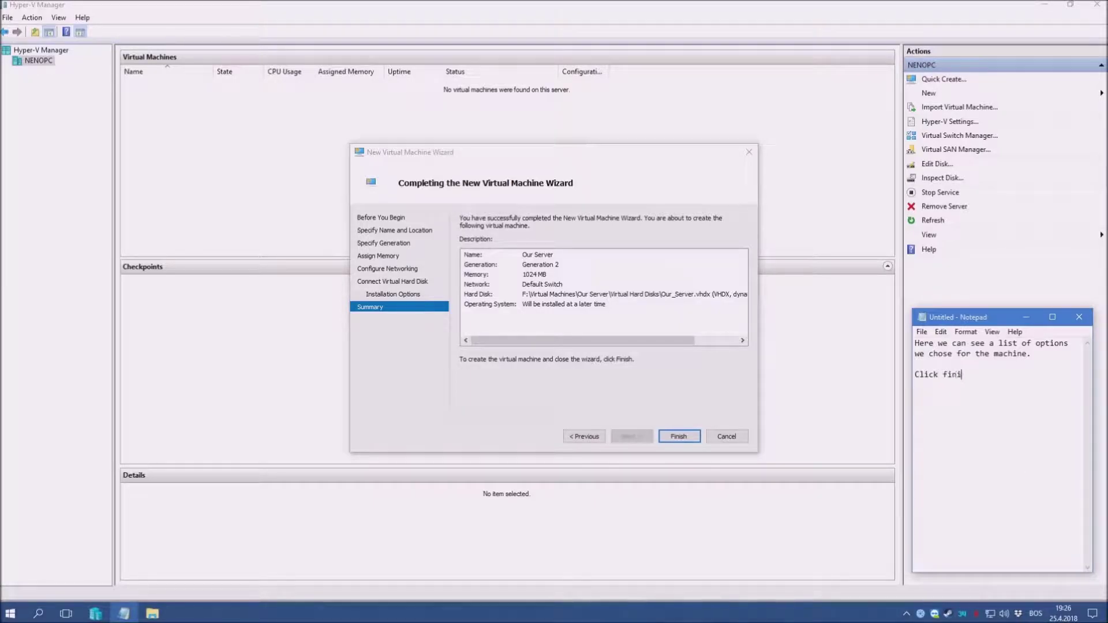
type("sh to complete this process.")
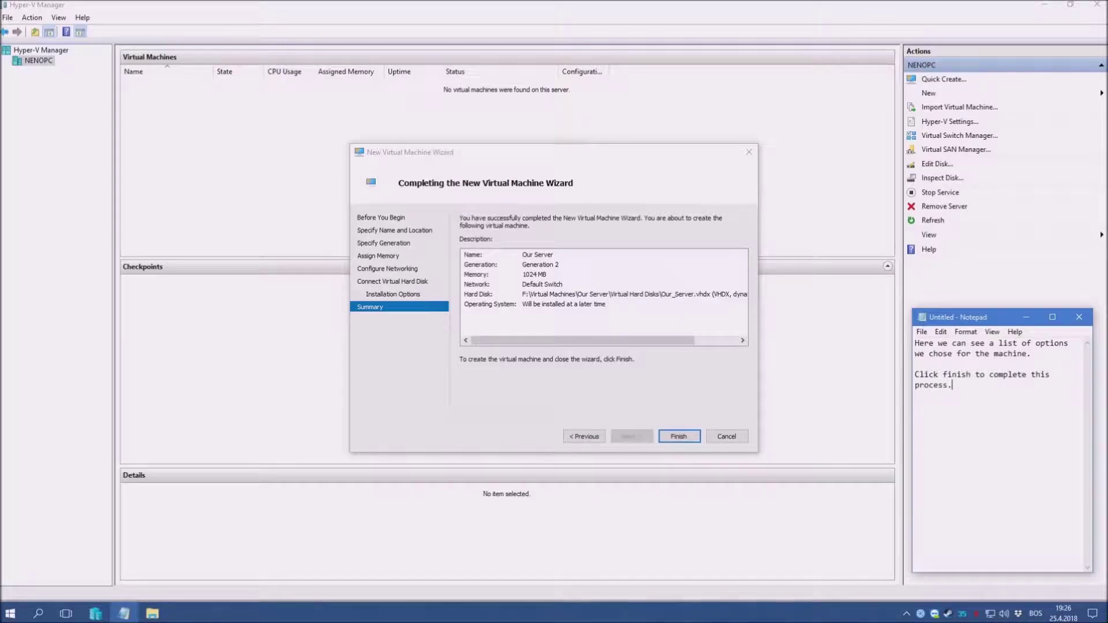
left_click(670, 441)
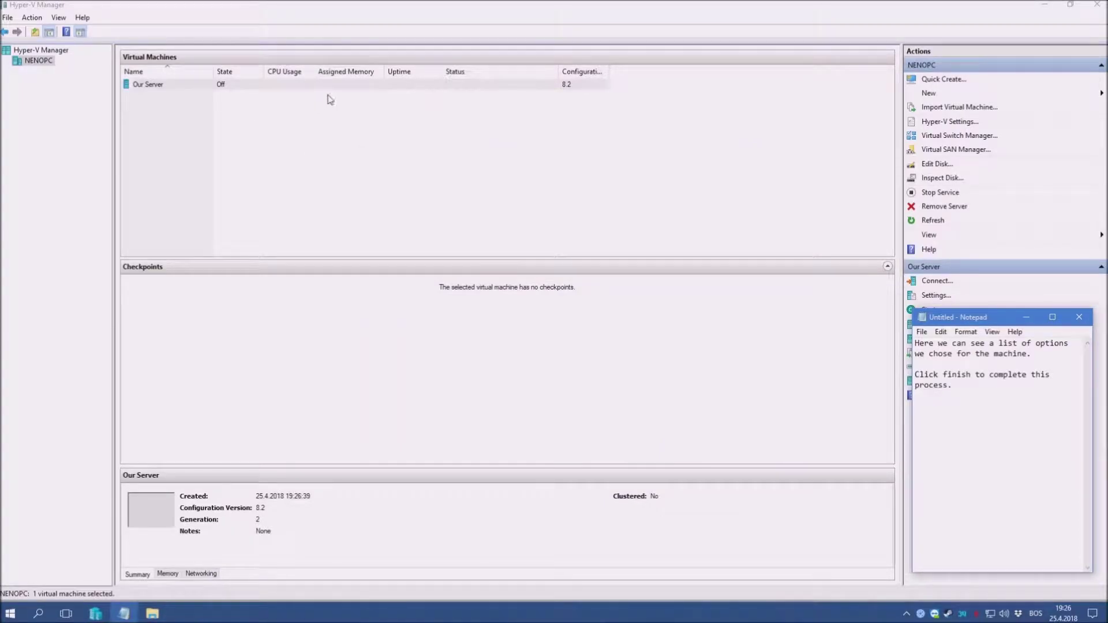
Step: Select the Our Server virtual machine and replace the note with "Pretty simple, sin't it? :)"
left_click(362, 85)
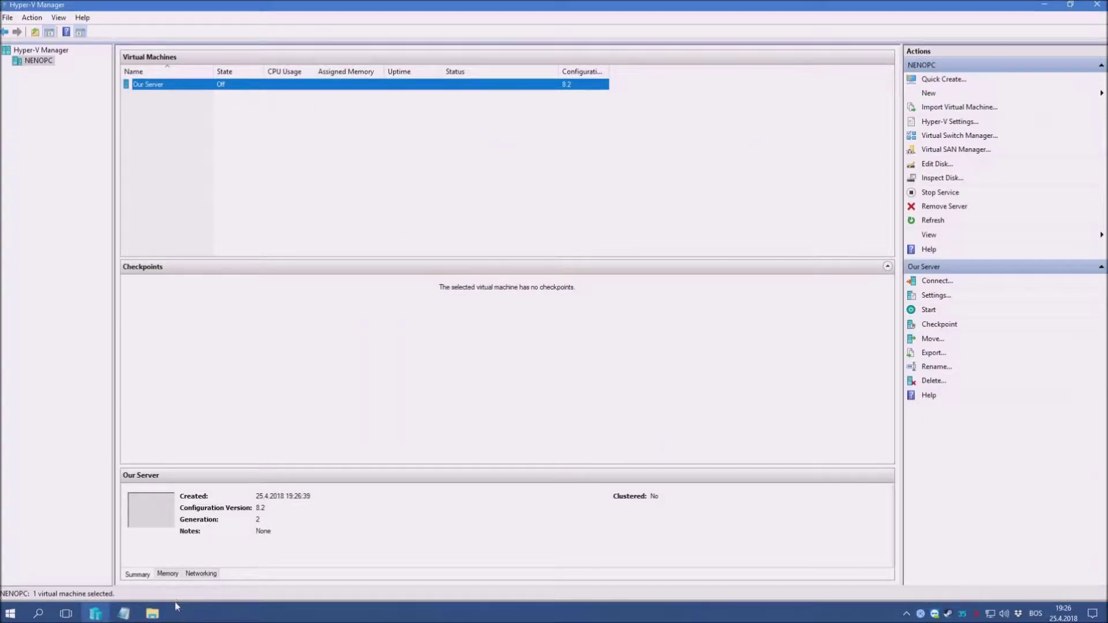
left_click(123, 613)
key("ctrl+a")
type("Pretty simple")
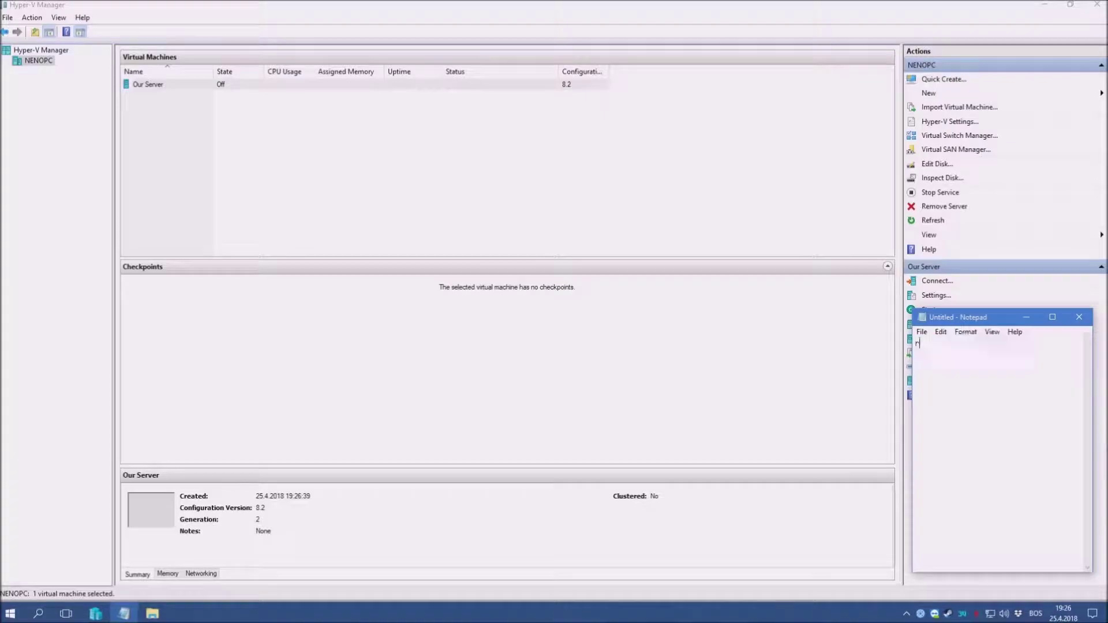
type(", sin't it? :)")
Step: Add the paragraph "Let's dig into our machine, and check out what info its offering" to the note
key("Return")
type("Let's dig into our m")
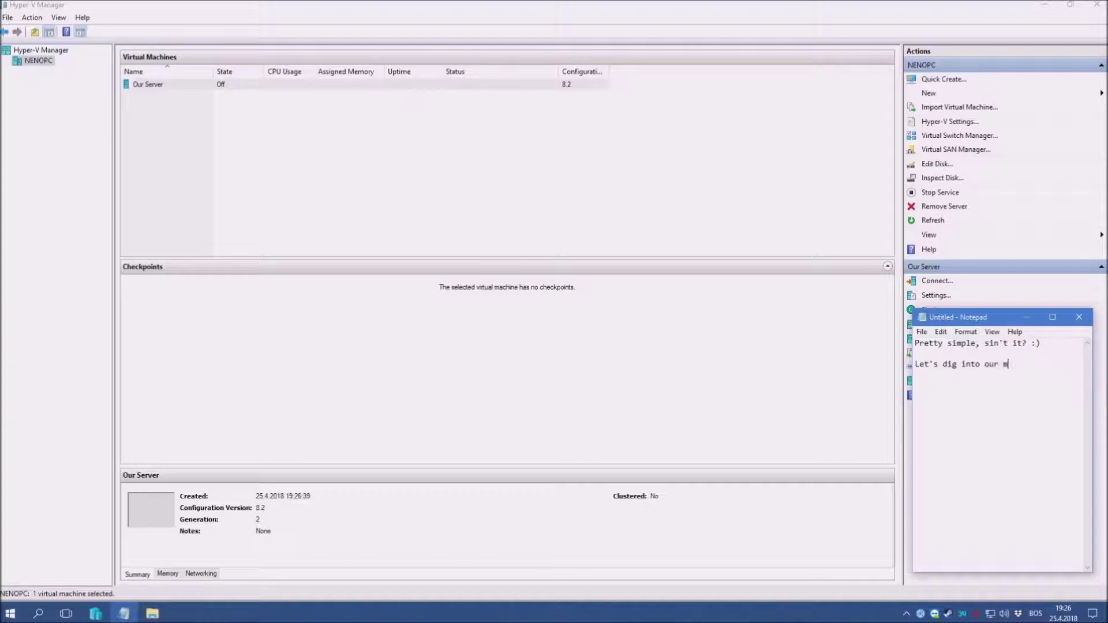
type("achine, and check out what ")
type("info its offerin")
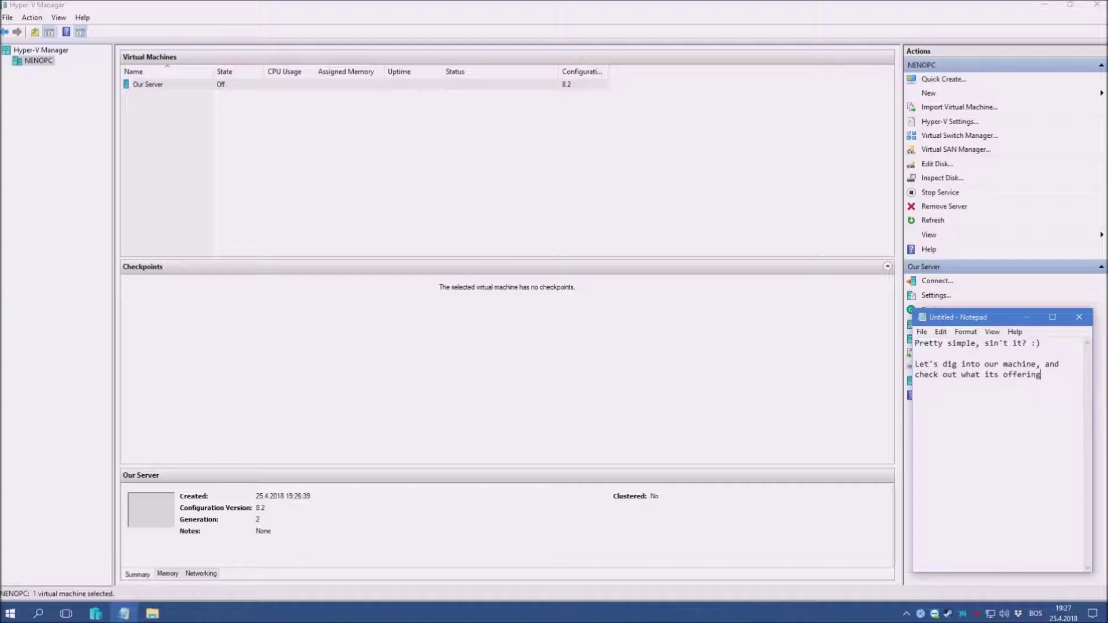
type("g")
key("ctrl+Left")
key("ctrl+Left")
type("info")
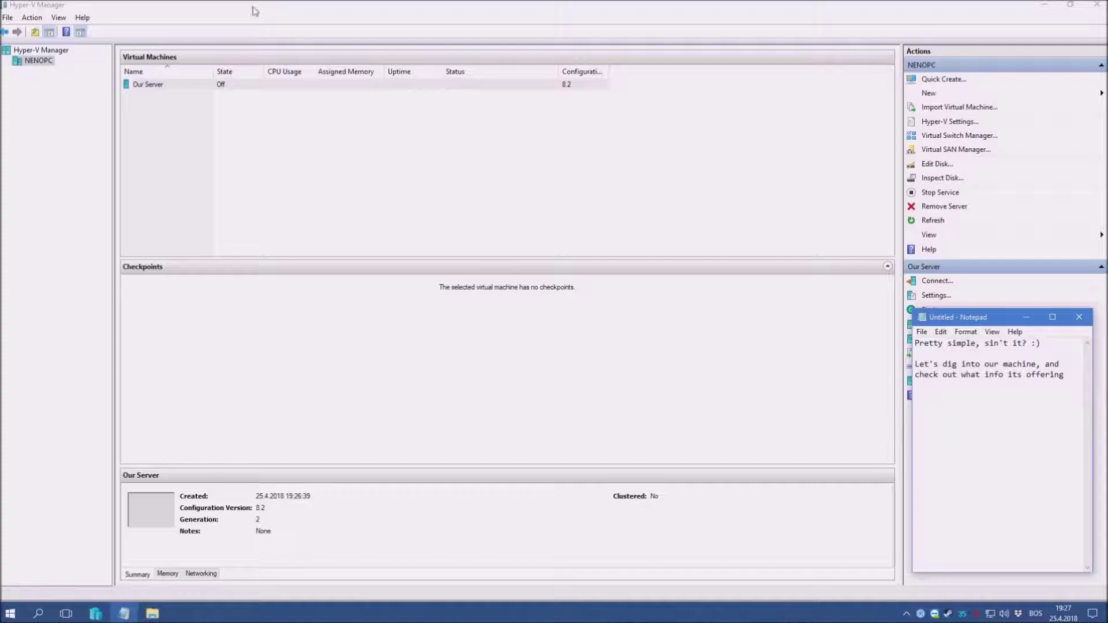
Step: Open the settings of the Our Server virtual machine and clear the note's text
right_click(171, 84)
left_click(226, 109)
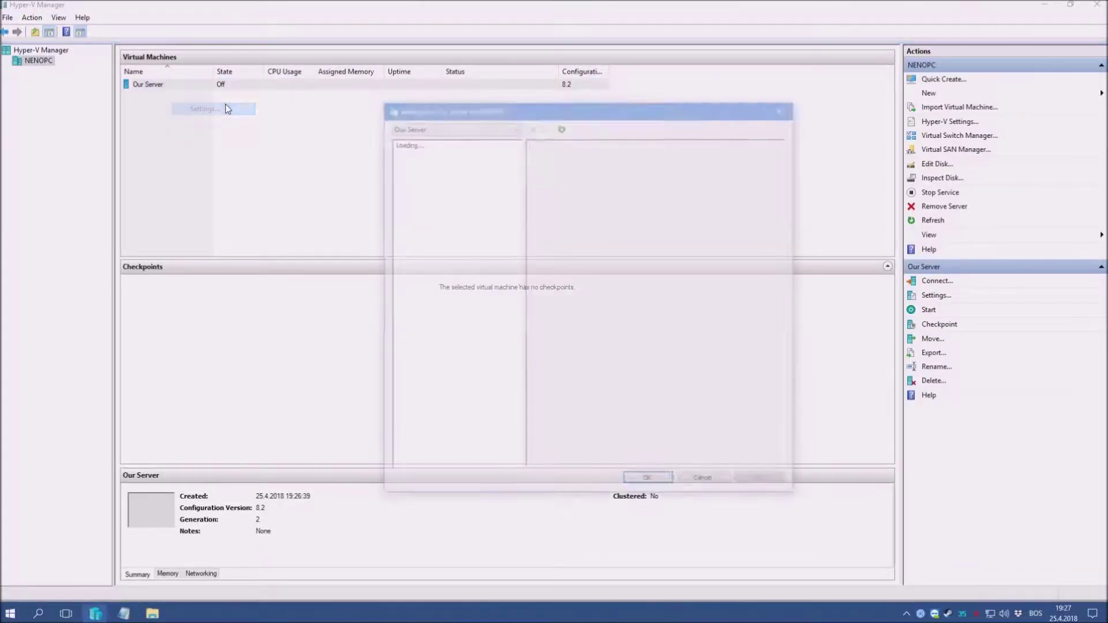
left_click(137, 614)
key("ctrl+a")
key("BackSpace")
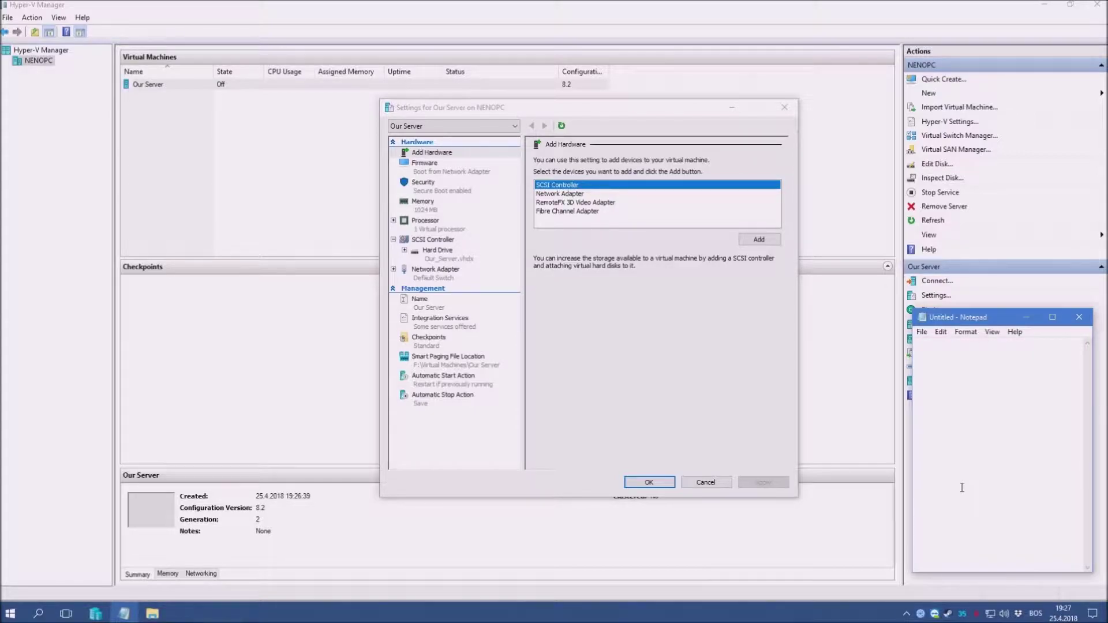
Step: Write the note "The settings of a Virtual Machine in Hyper-V will show all virtual components you have added to."
type("The settings of a Virtual Mac")
key("BackSpace")
key("BackSpace")
type("Machine in Hyp")
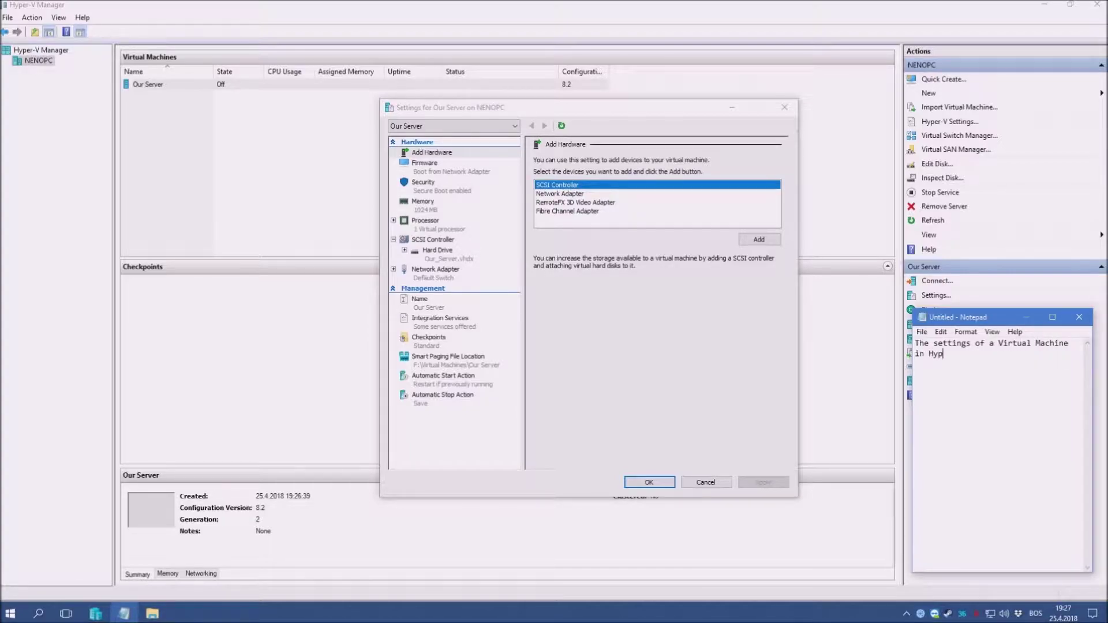
type("er-V will show")
type("all components")
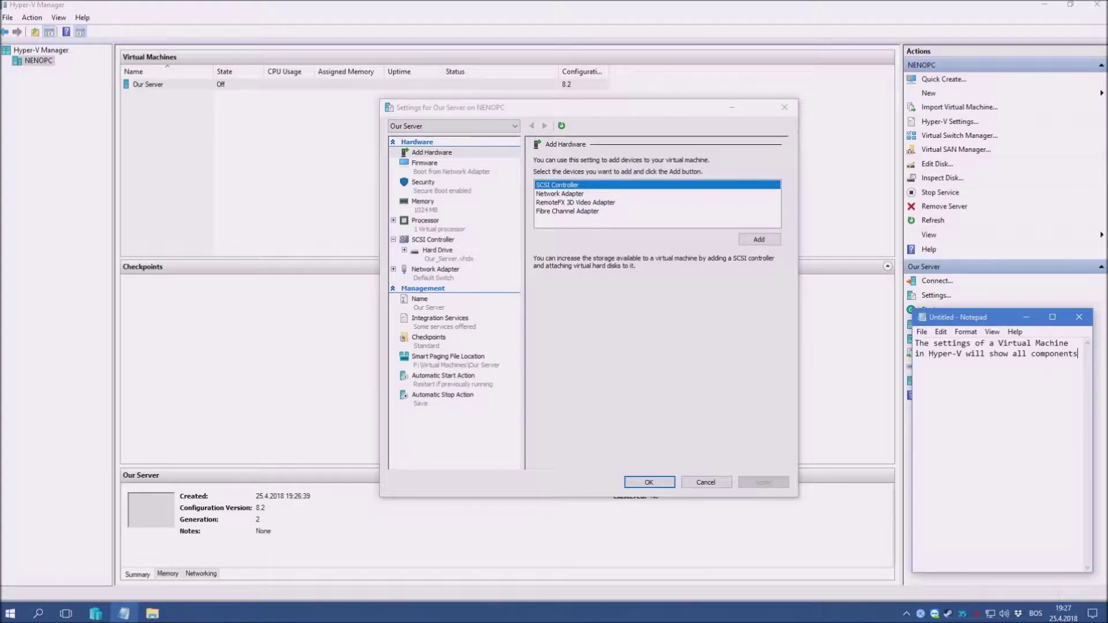
type("virtual ")
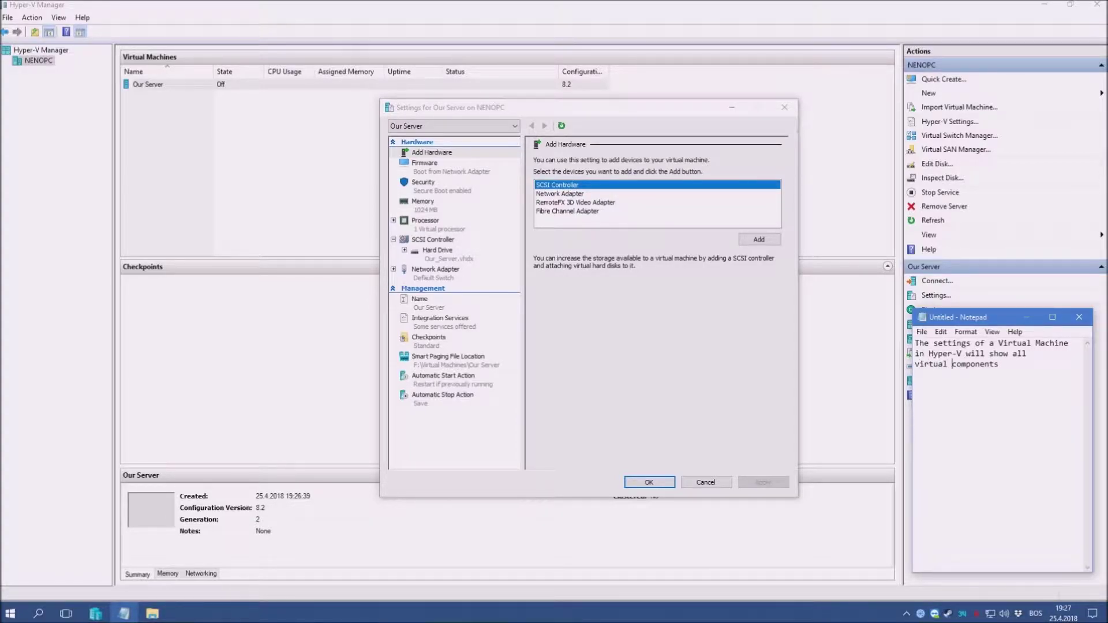
type("you have added to.")
Step: Begin a new paragraph in the note with "Since we know that we are going to install Windows 2016 server system"
key("Return")
key("Return")
type("Since we know a")
key("BackSpace")
type("that we")
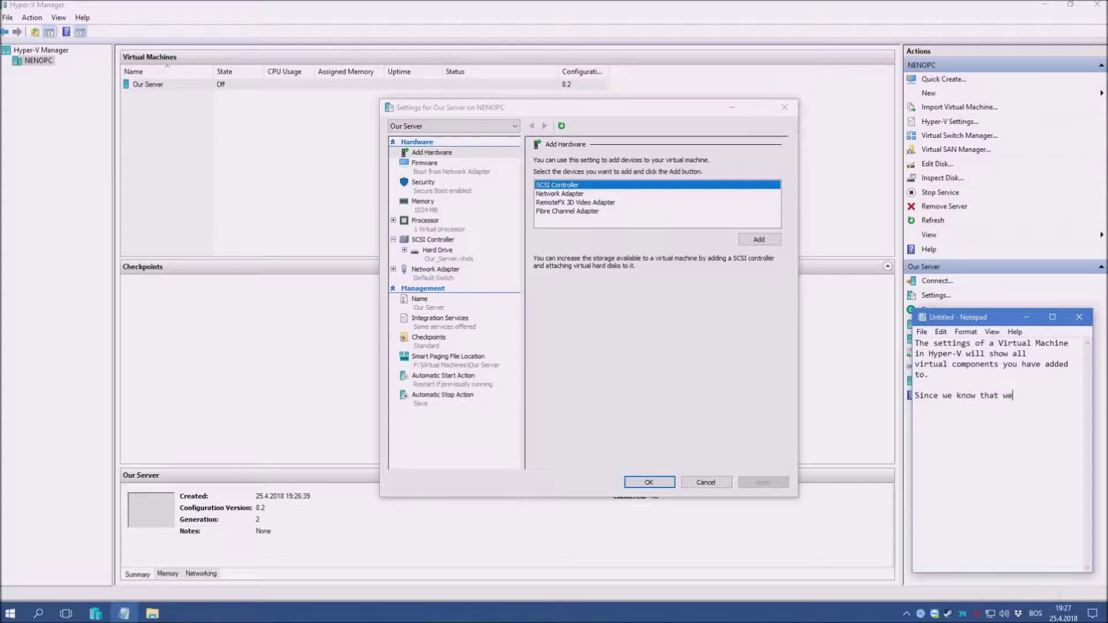
type(" are going to install a Windows 2016 server ")
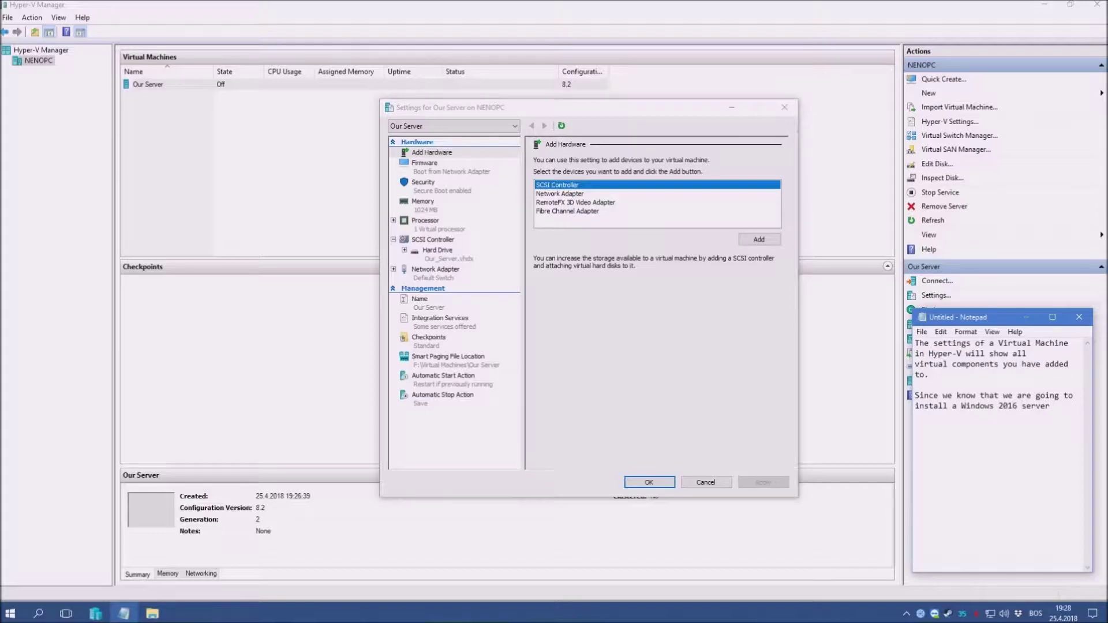
type("system")
key("Delete")
key("Delete")
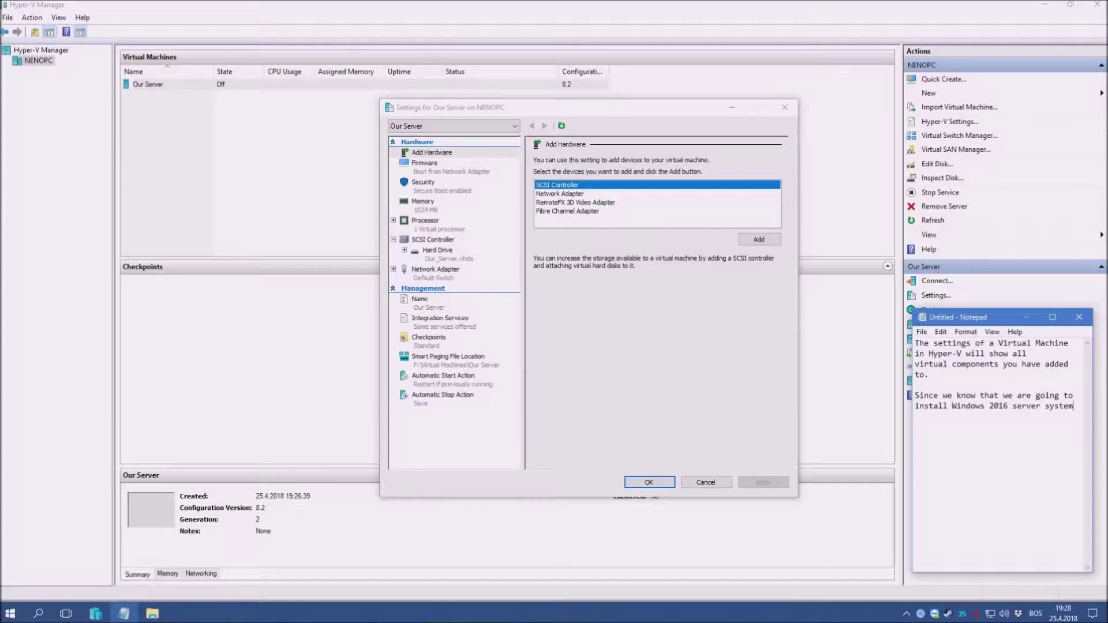
Step: Finish the paragraph with "on it, we don't have to change anything, but I always prefer to give my servers a little more processor power."
type("on it, we don't have to change anythin")
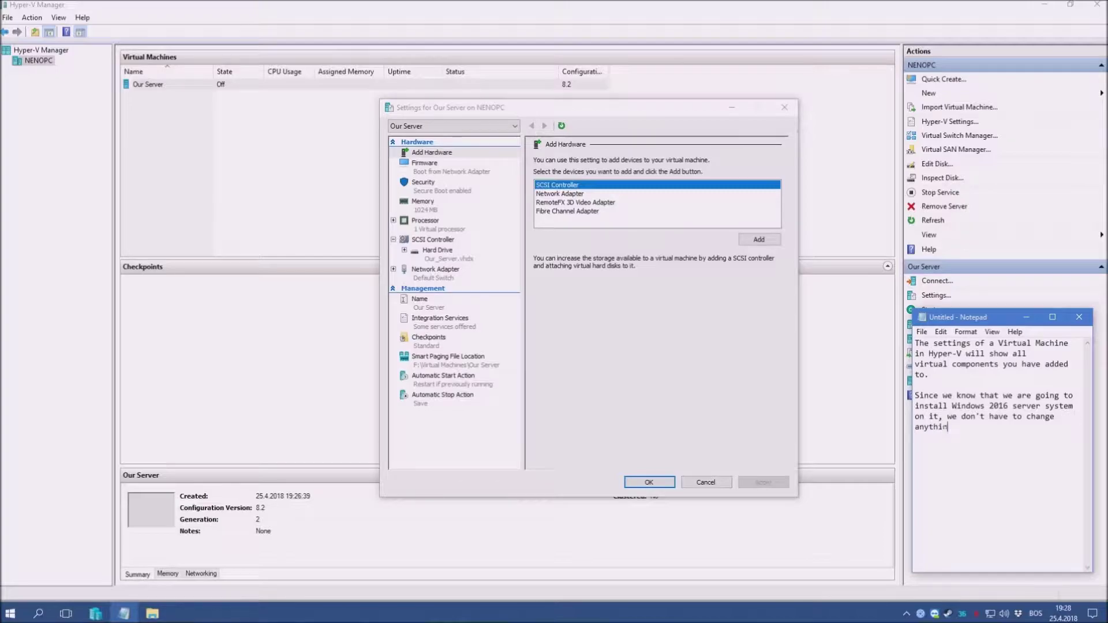
type("g, but I always prefe")
key("BackSpace")
type("fer to give my serv")
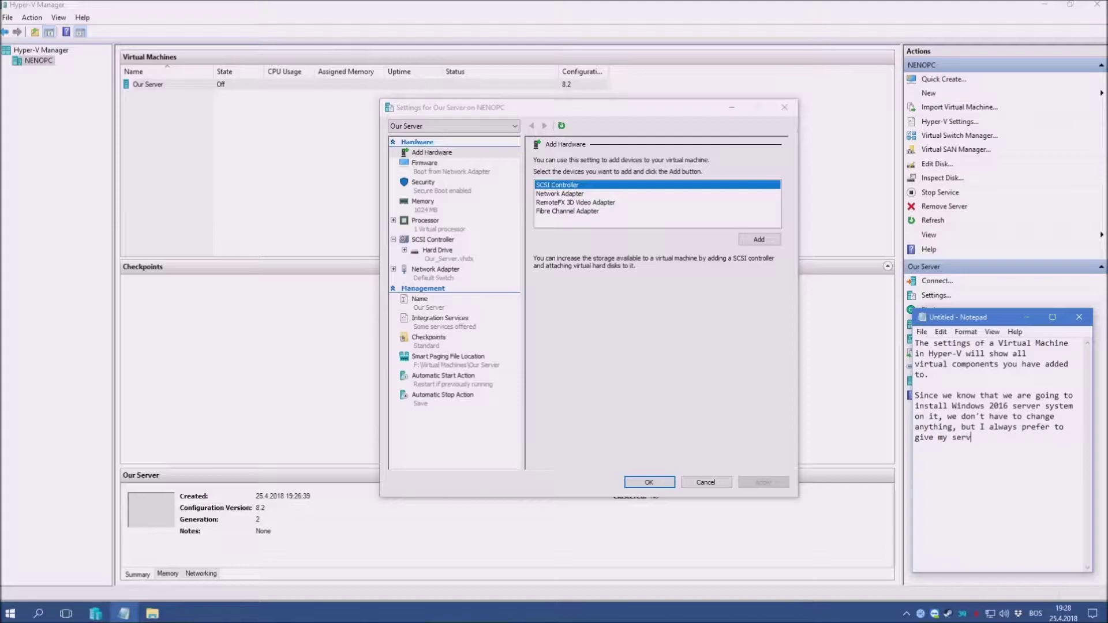
type("ers a little more processor power.")
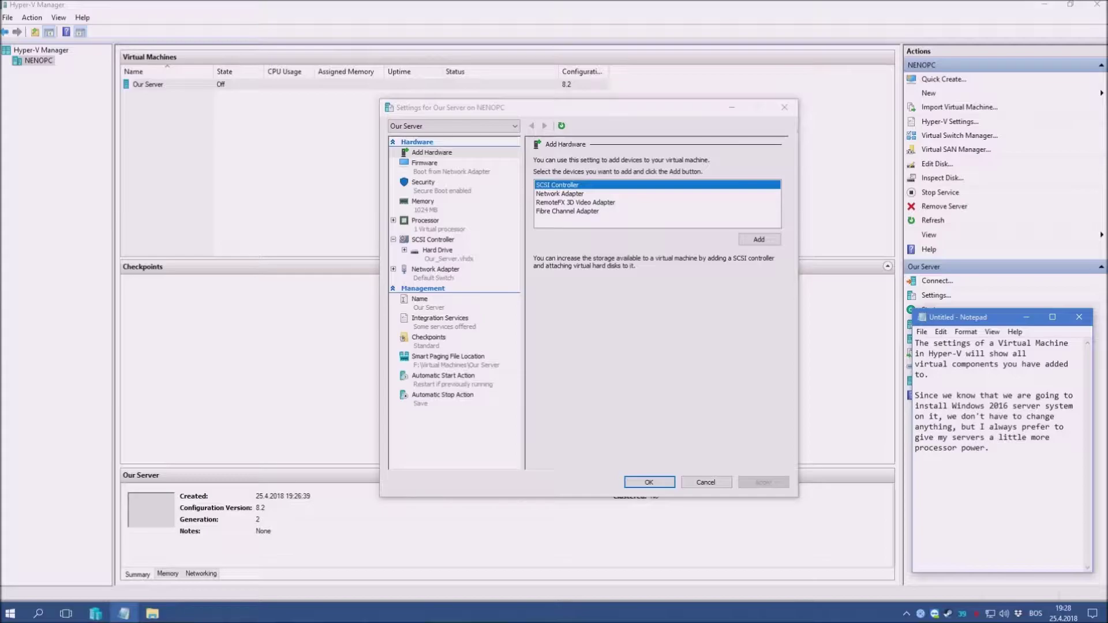
Step: Set the number of virtual processors of Our Server to 2 and apply the change
left_click(449, 232)
left_click(392, 221)
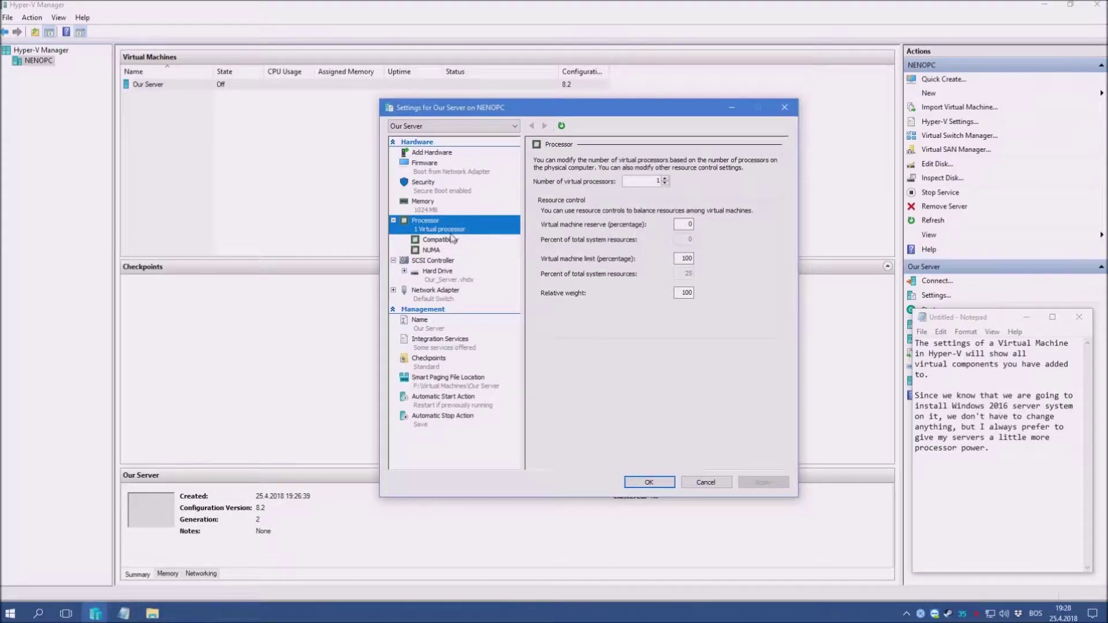
left_click(664, 179)
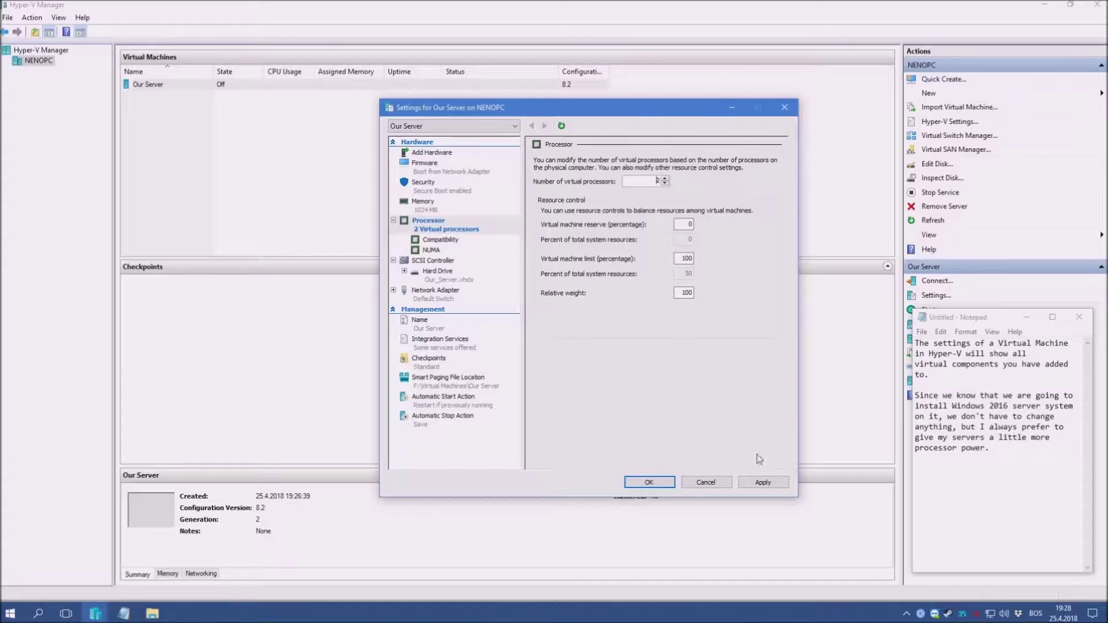
left_click(766, 487)
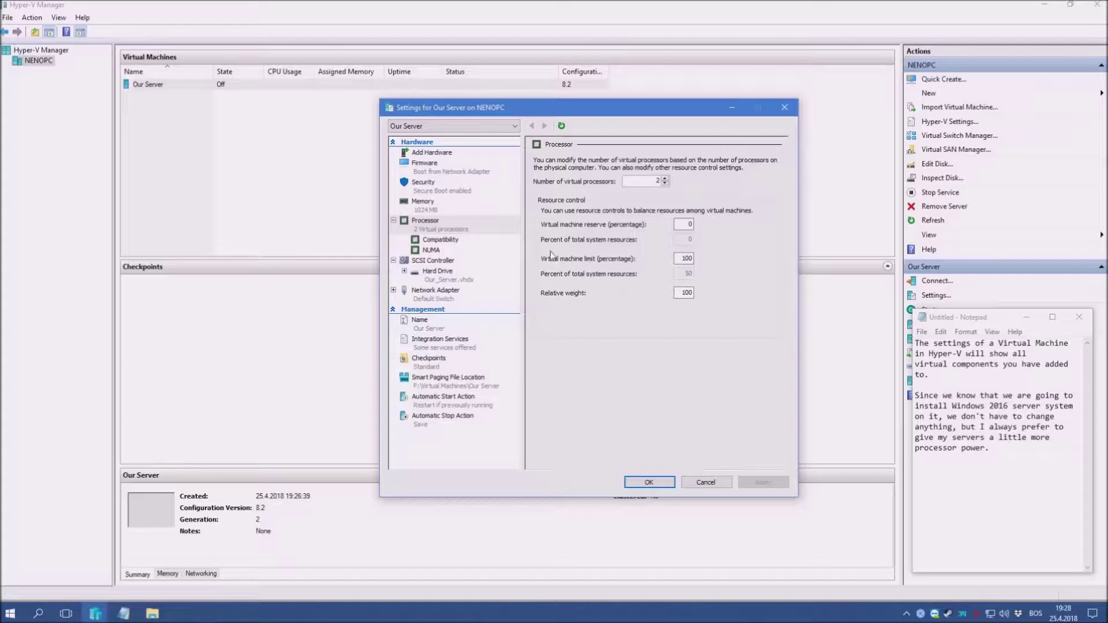
Step: Add the paragraph "And, now we can set our memory to dynamic." to the note
left_click(989, 486)
key("Return")
type("And, s")
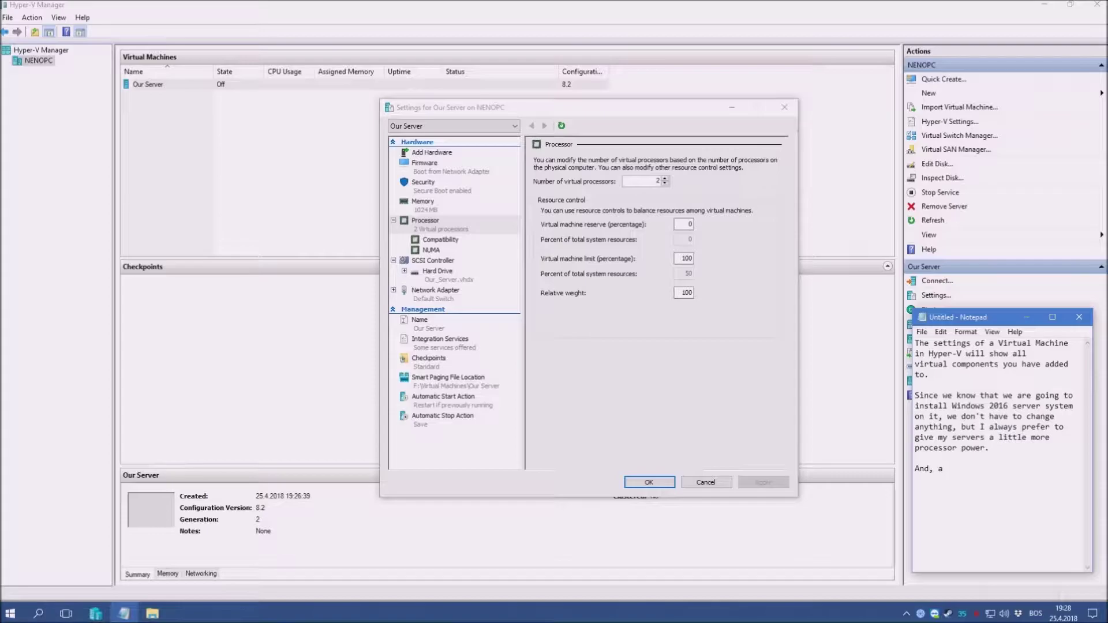
type("now we can s")
type("et our memory do ")
type("o dym")
type("amic.")
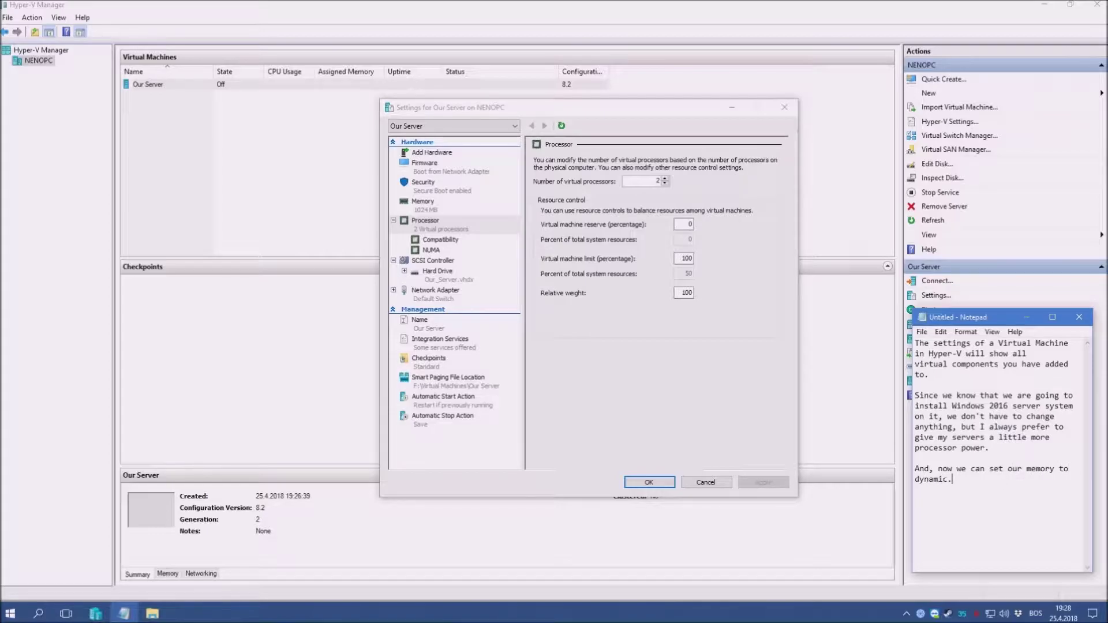
Step: Continue the paragraph with "That means we will give the machine a specific value of start-up memory to use. You can assing a low amount."
type(" That means we will give the machine a specific value of star")
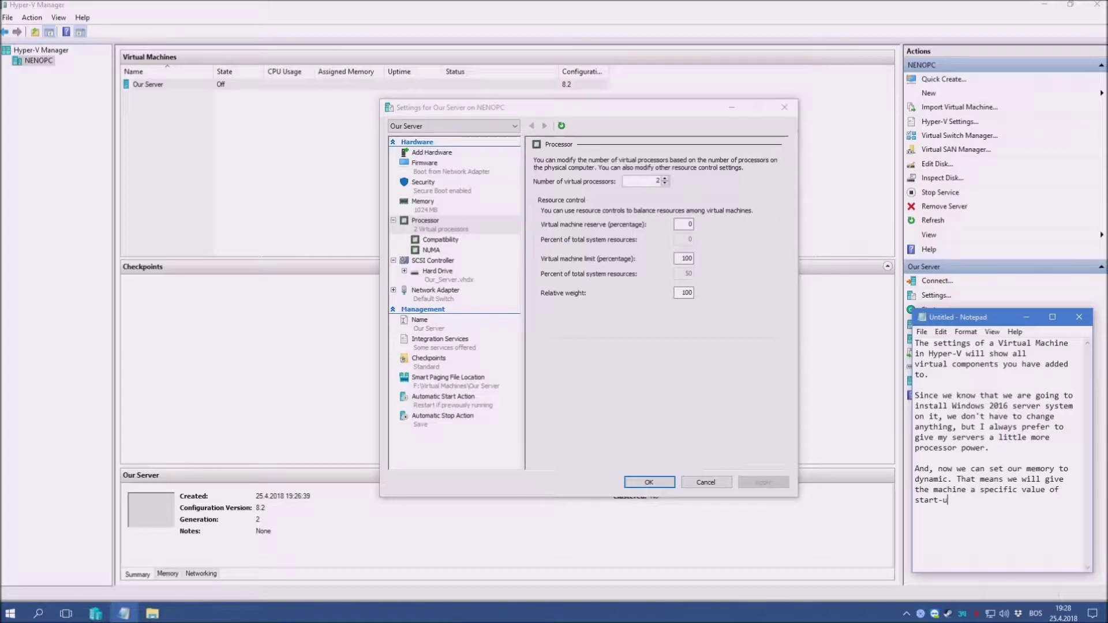
type("t-up mmem")
key("Delete")
key("End")
type("to use.")
type(" You can")
type(" assing a low amo")
type("unt")
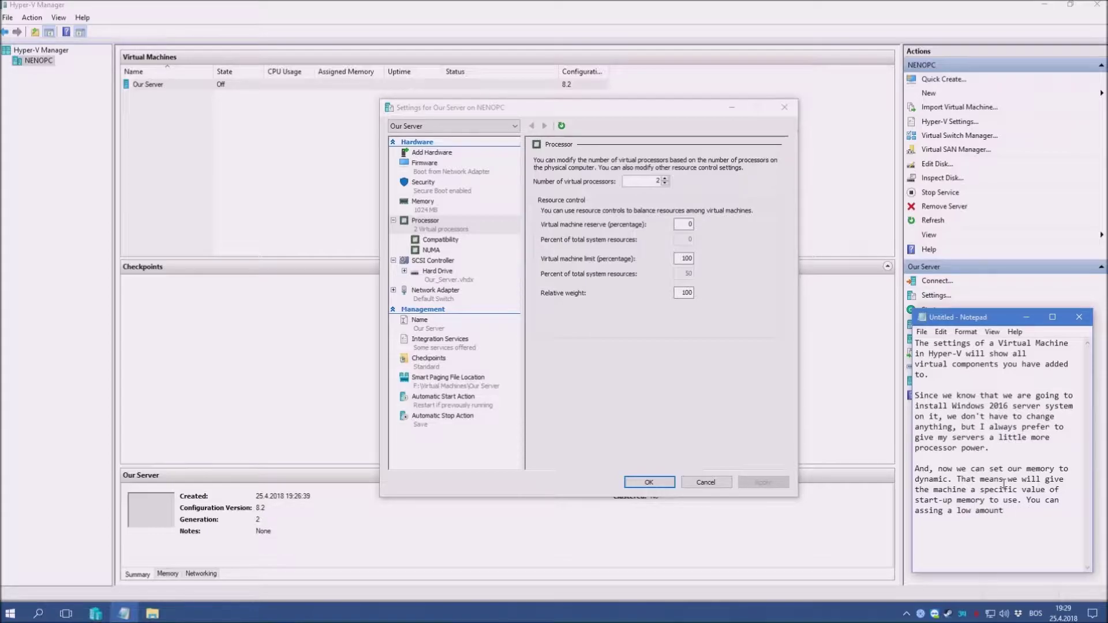
type(" for .")
Step: Add the paragraph "After that, we'll define a minimal and maximum amount that the machine will be allowed to use if needed."
key("Return")
type("ButAfter that,")
type(" we'll ")
type("define a minima")
type("l and ")
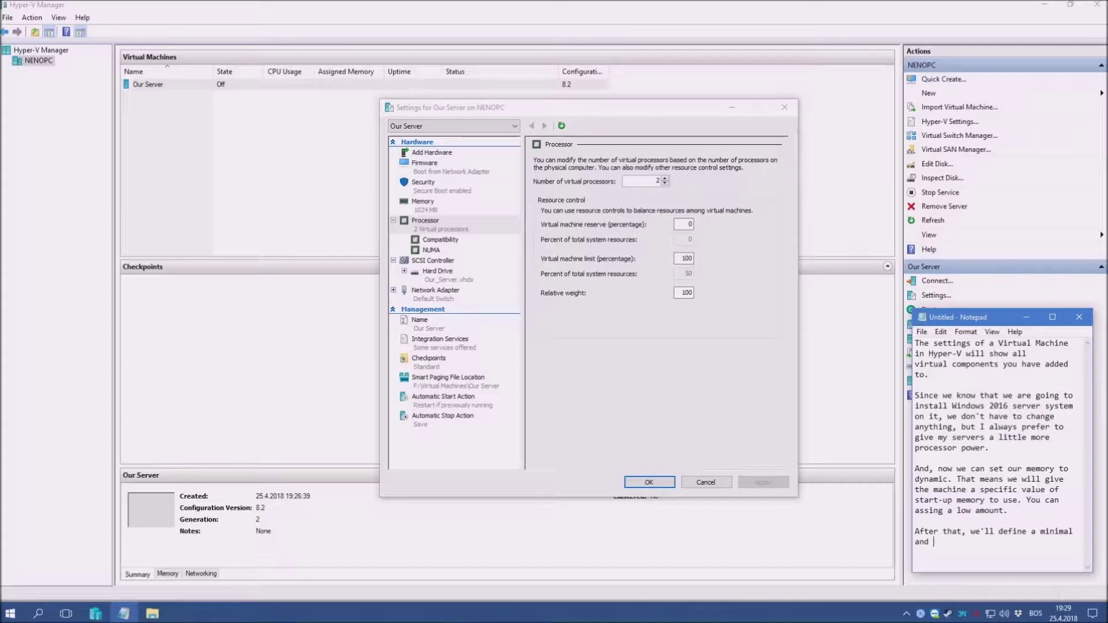
type("maxium ")
type("amount that")
type(" the machine")
type(" will be a")
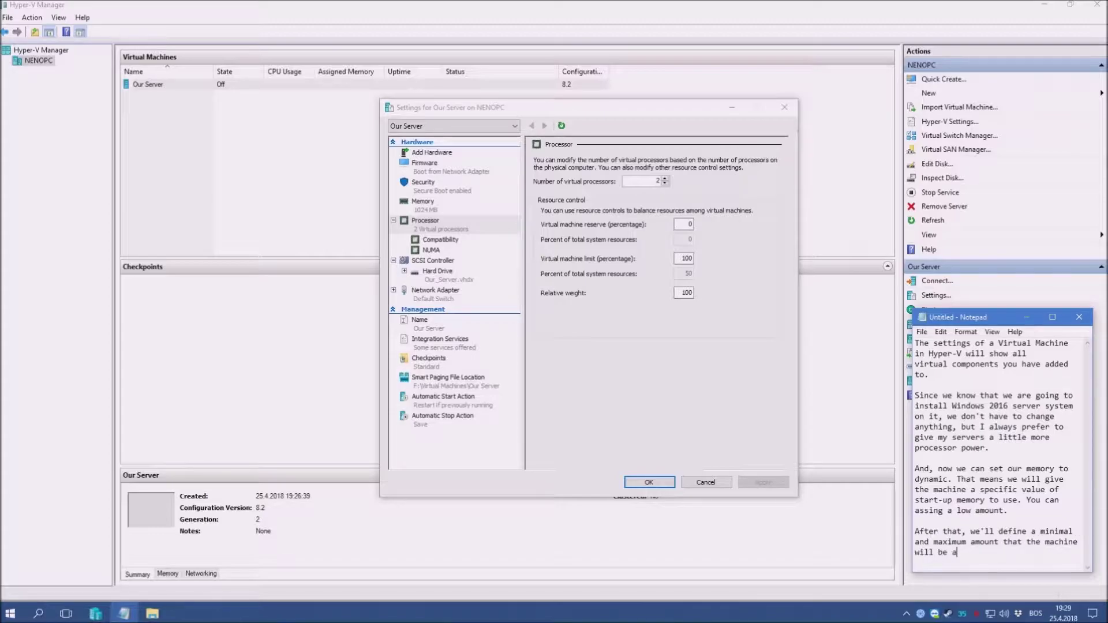
type("llowed to use if needed.")
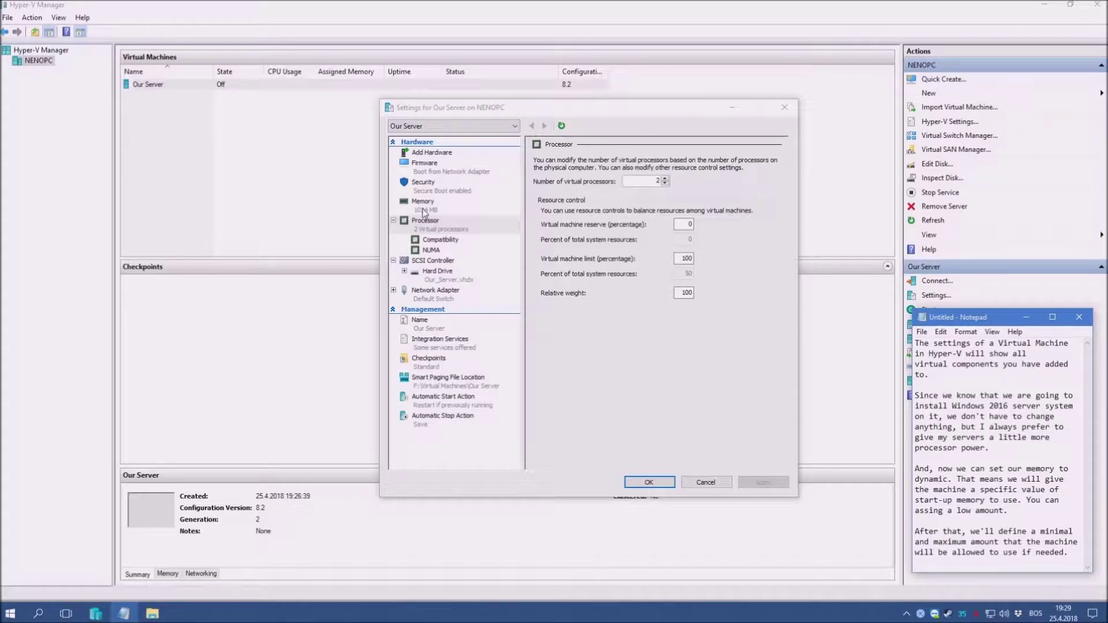
Step: Set the RAM of Our Server to 512 MB and enable Dynamic Memory
left_click(424, 205)
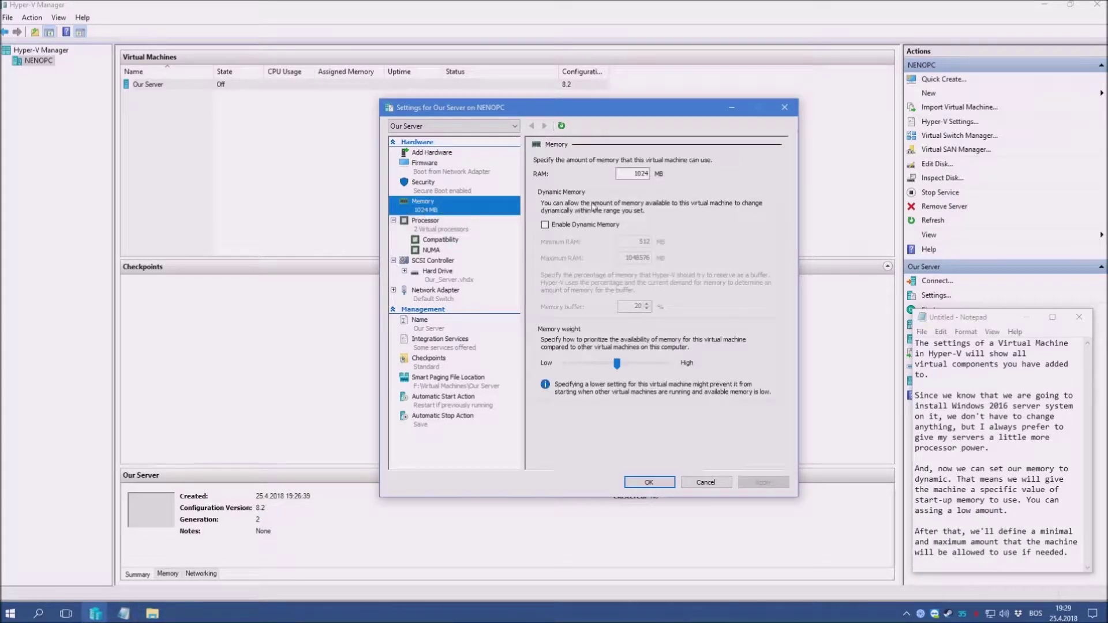
double_click(624, 174)
type("512")
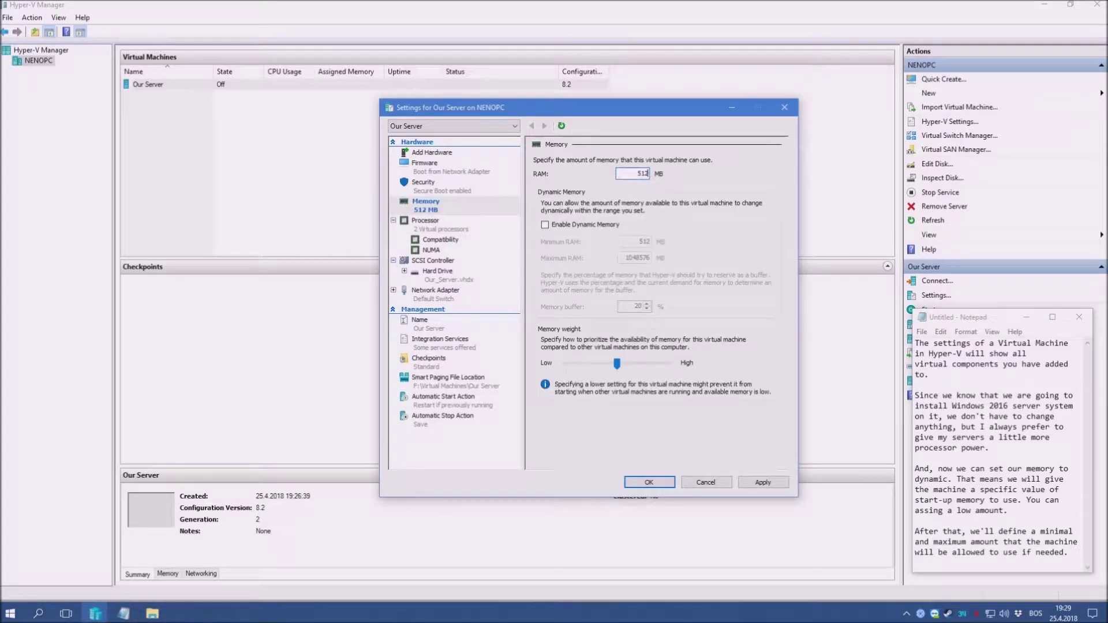
left_click(602, 225)
Step: Set the maximum RAM of the dynamic memory to 1024 MB and apply the change
double_click(635, 258)
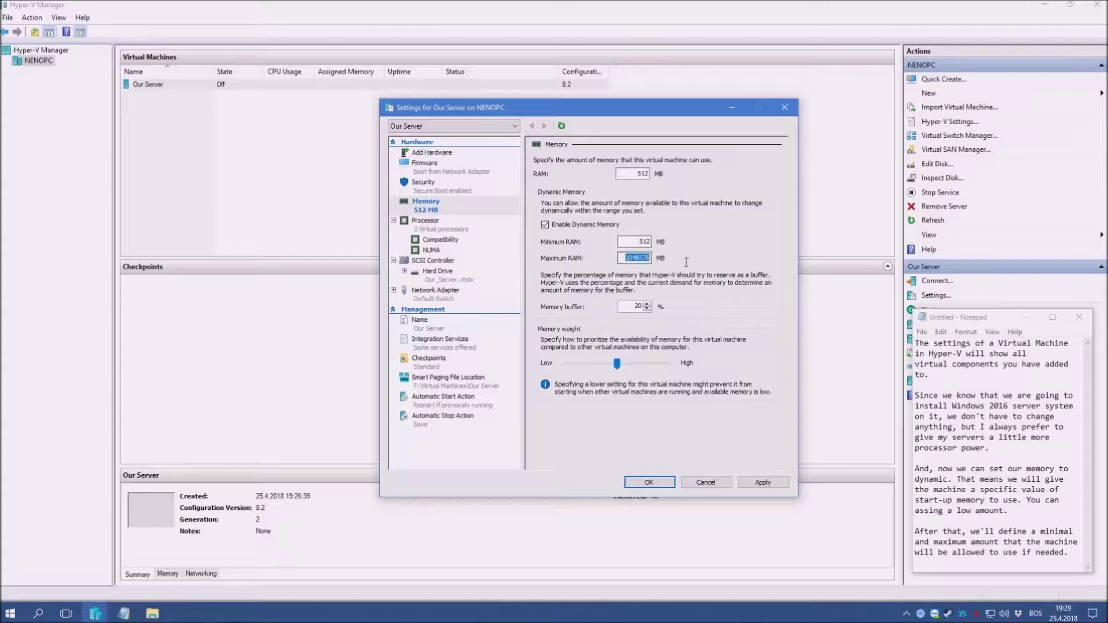
type("15")
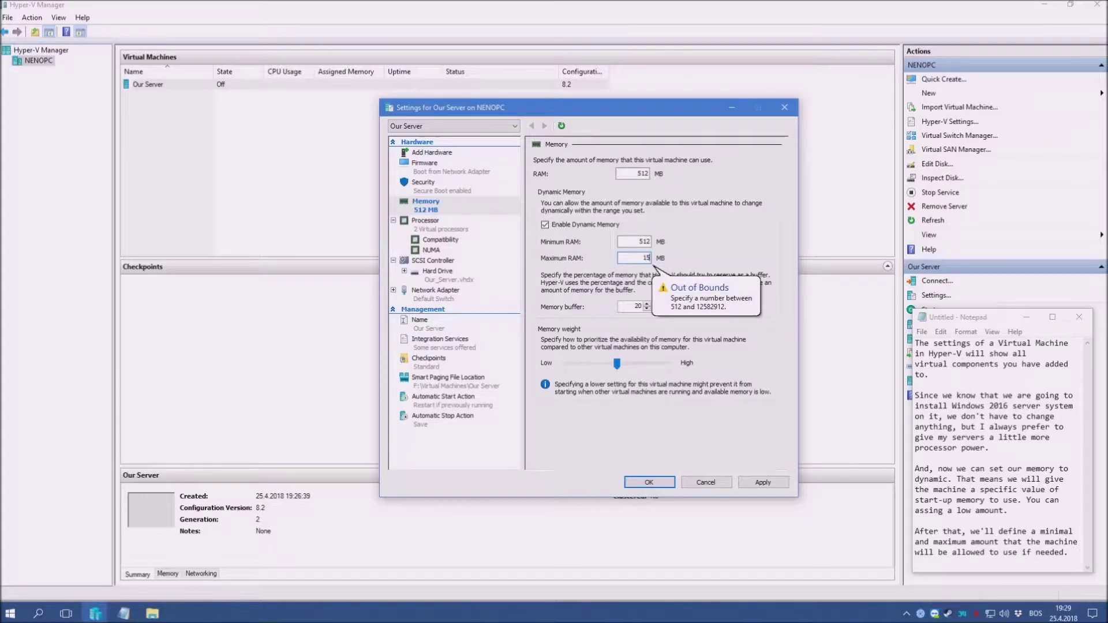
key("BackSpace")
type("024")
left_click(769, 479)
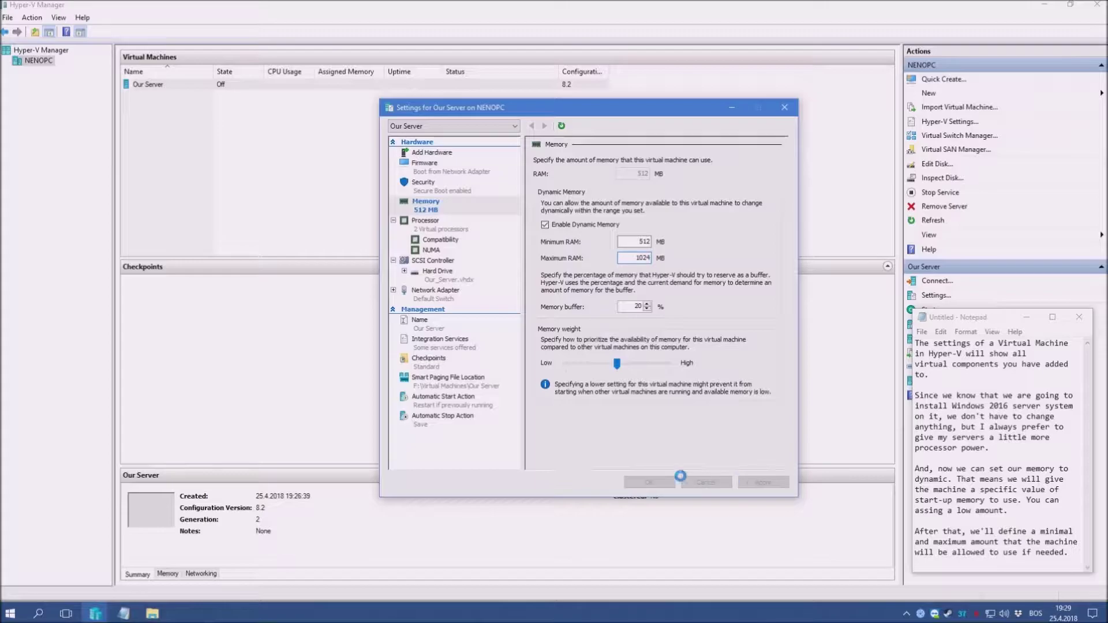
Step: Set the maximum RAM of the dynamic memory to 1536 MB and apply the change
double_click(629, 258)
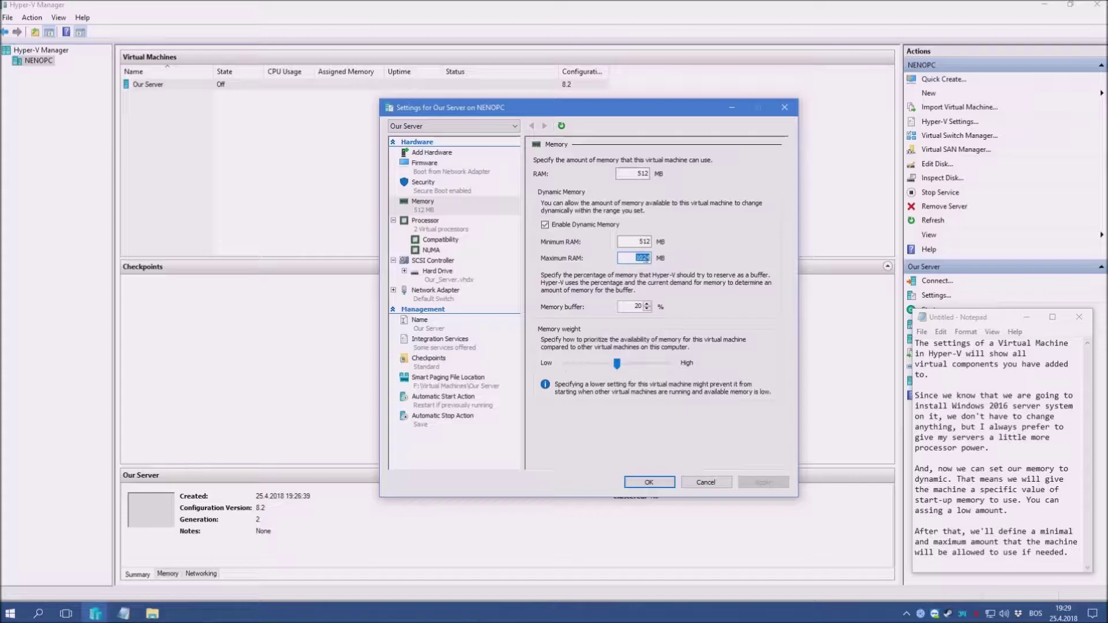
type("1536")
left_click(762, 482)
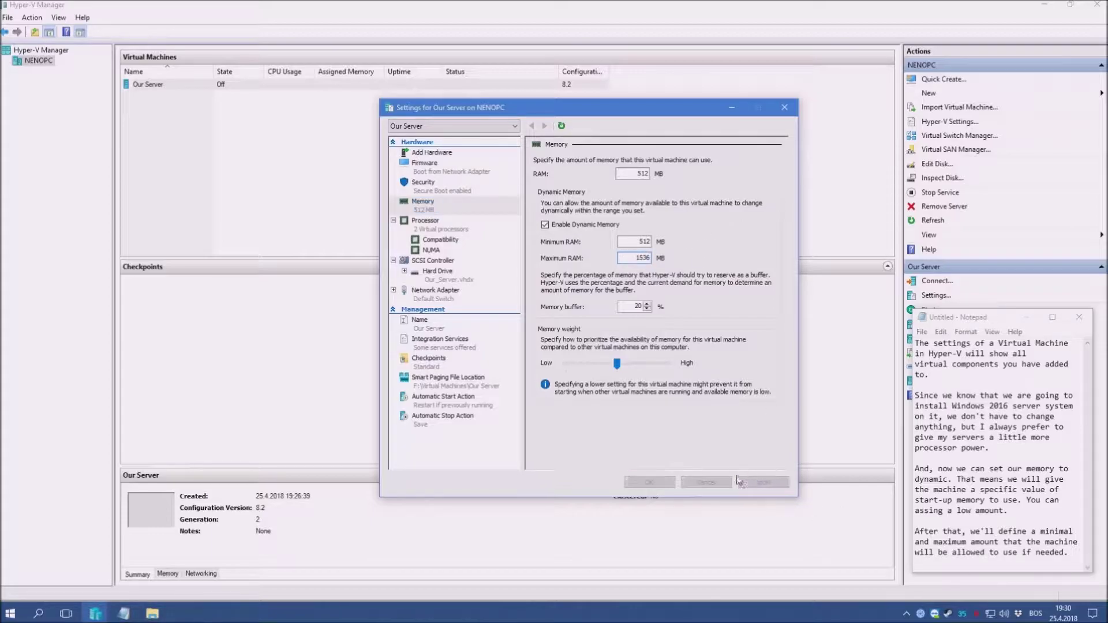
Step: Replace the note with "This means that our machine will use 512MB RAM when it starts, but will have about 1GB (1024MB) RAM available to use if needed"
left_click(952, 532)
key("ctrl+a")
key("Delete")
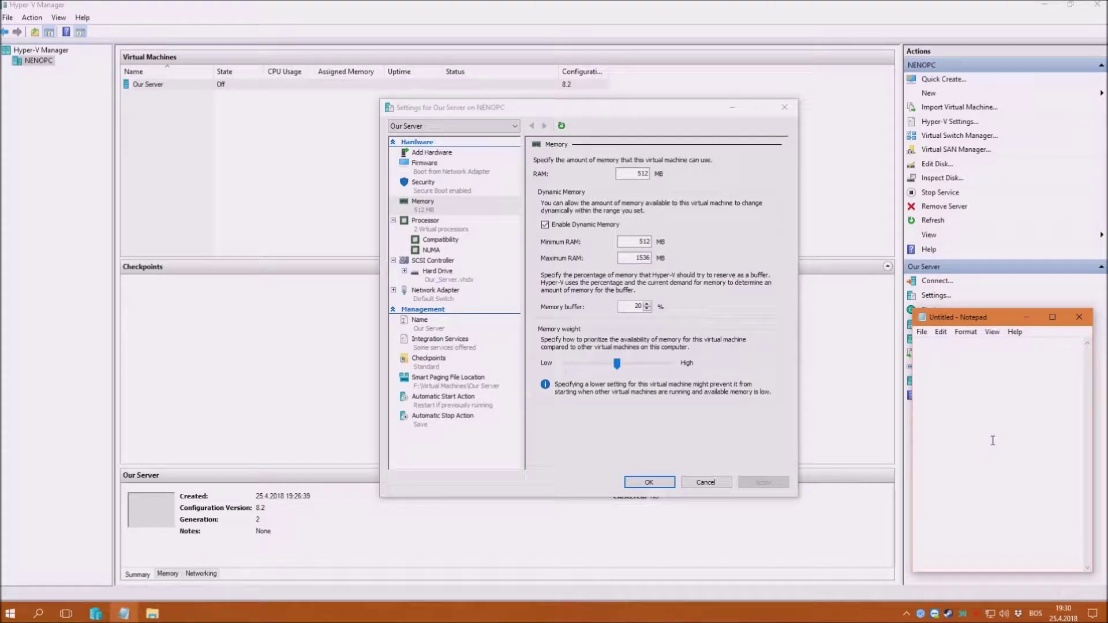
type("This means that our machine wil")
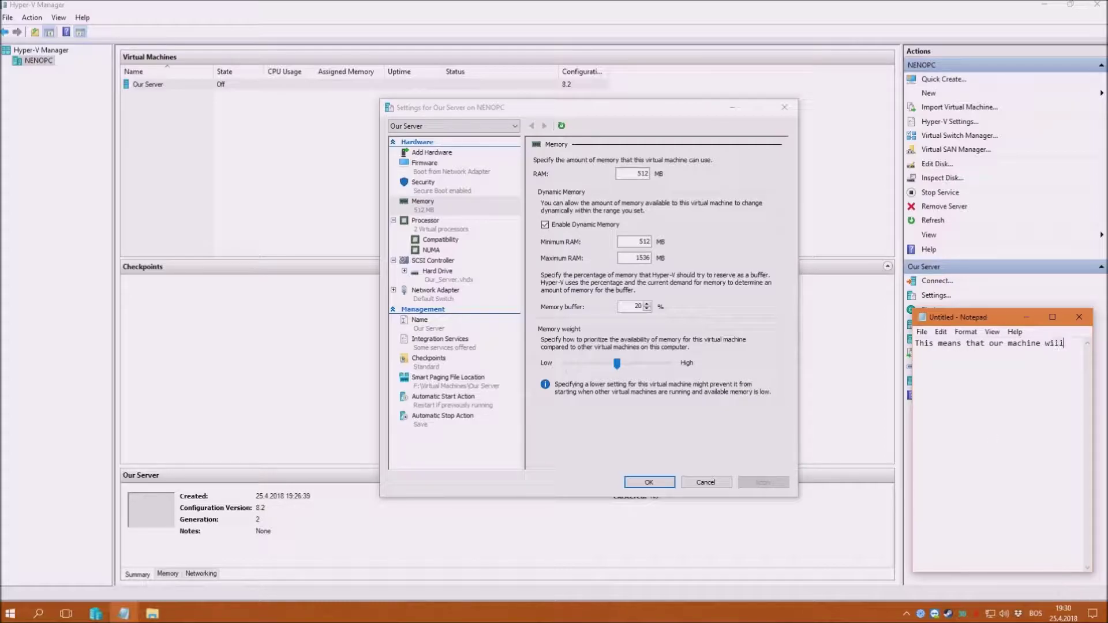
type("l use 512MB RAM when it starts, but will have")
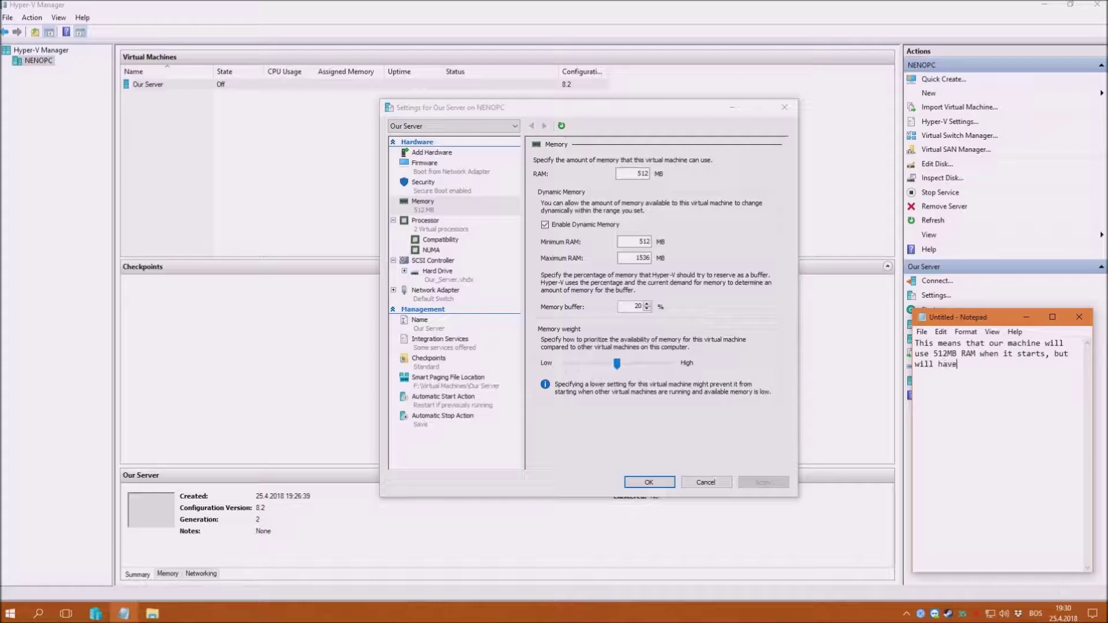
type(" about 1G BB (1024MB) RAM available to us")
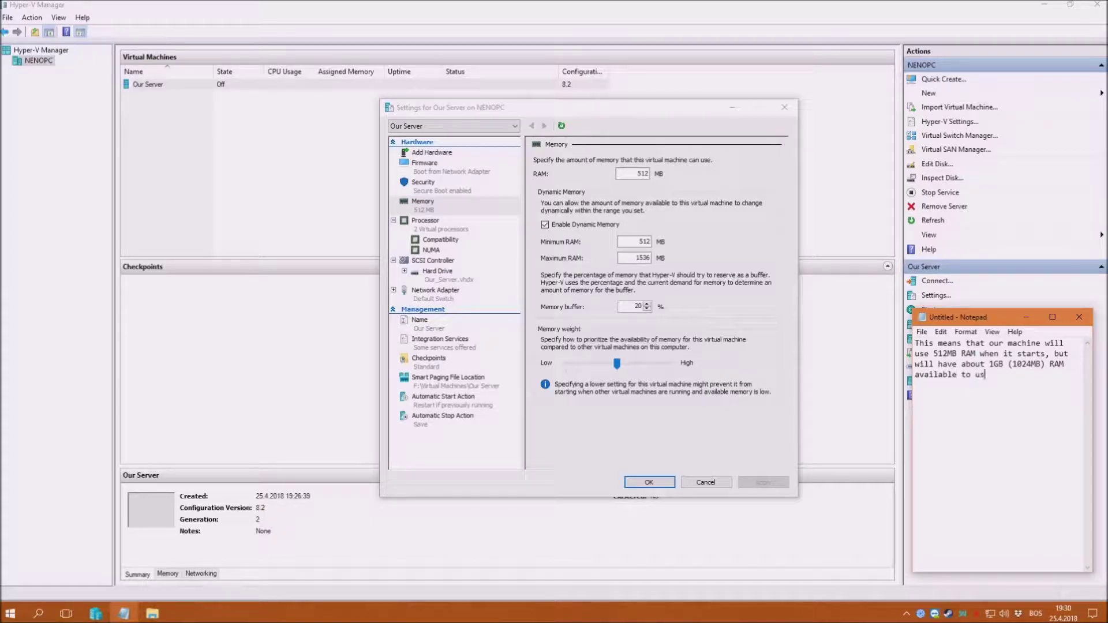
type("e if needed")
Step: Insert the word "more" before "RAM available to use if needed" in the note
left_click(1050, 364)
type("more")
key("End")
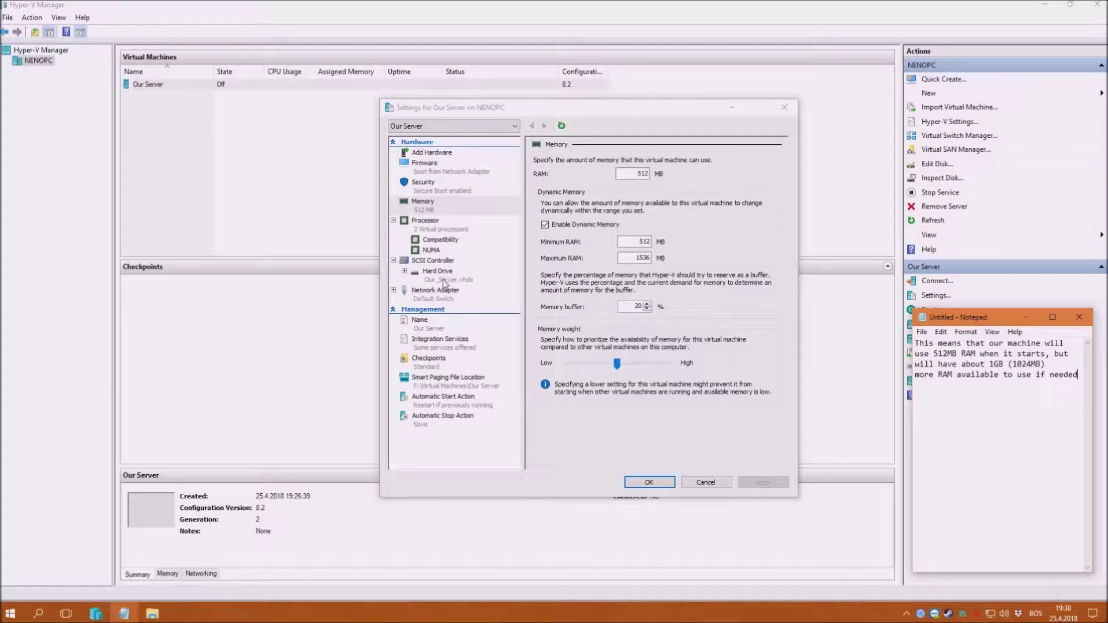
Step: Confirm the virtual machine's settings and connect to Our Server, moving its connection window higher
left_click(643, 483)
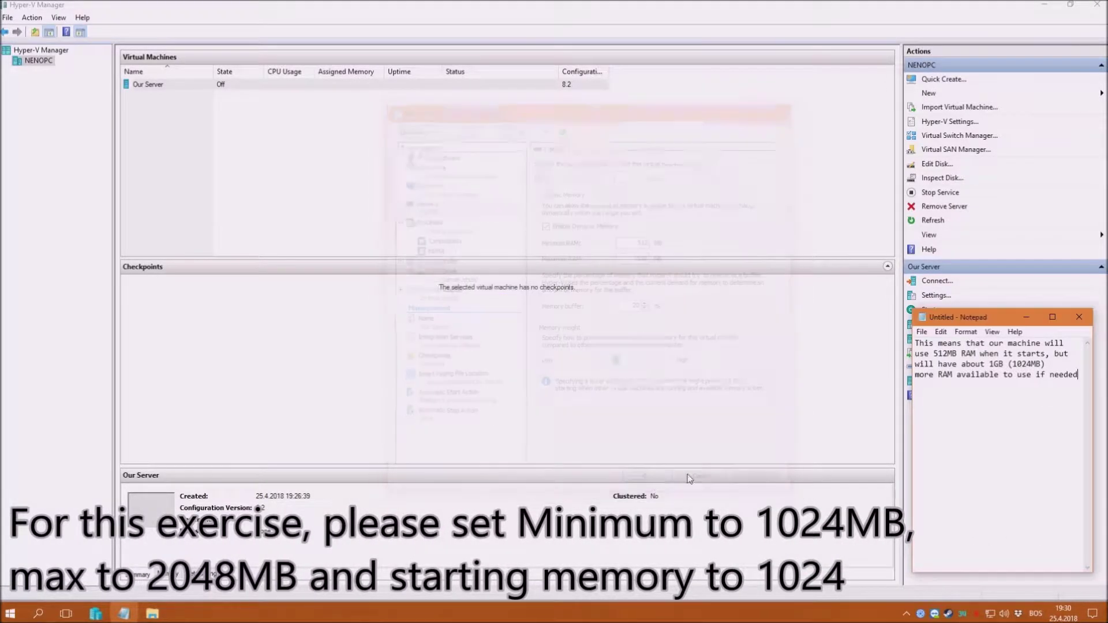
right_click(328, 84)
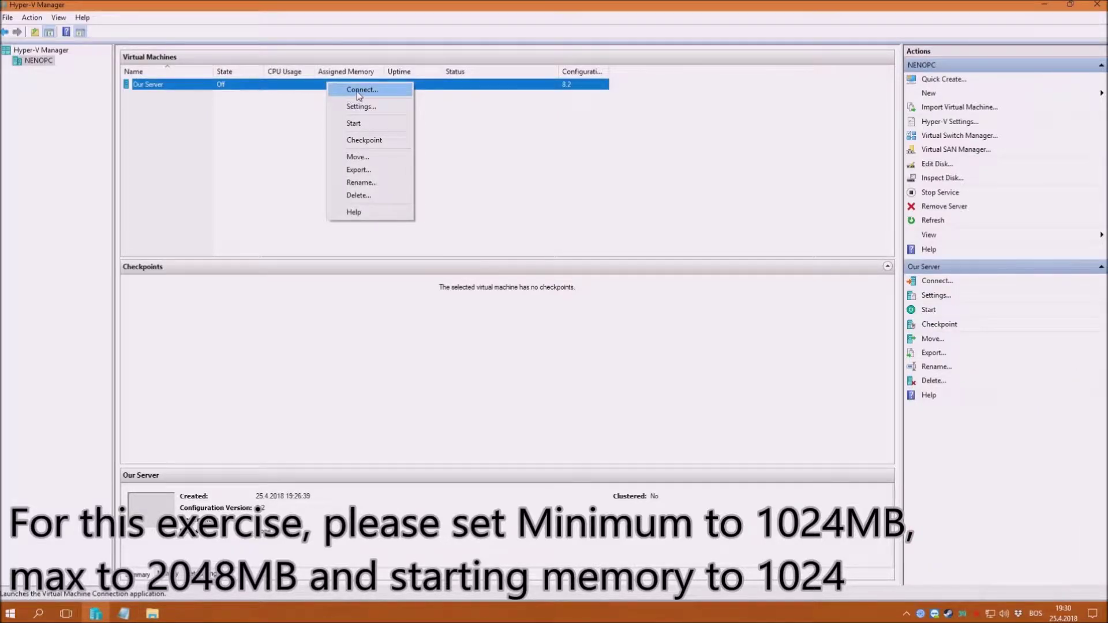
left_click(357, 91)
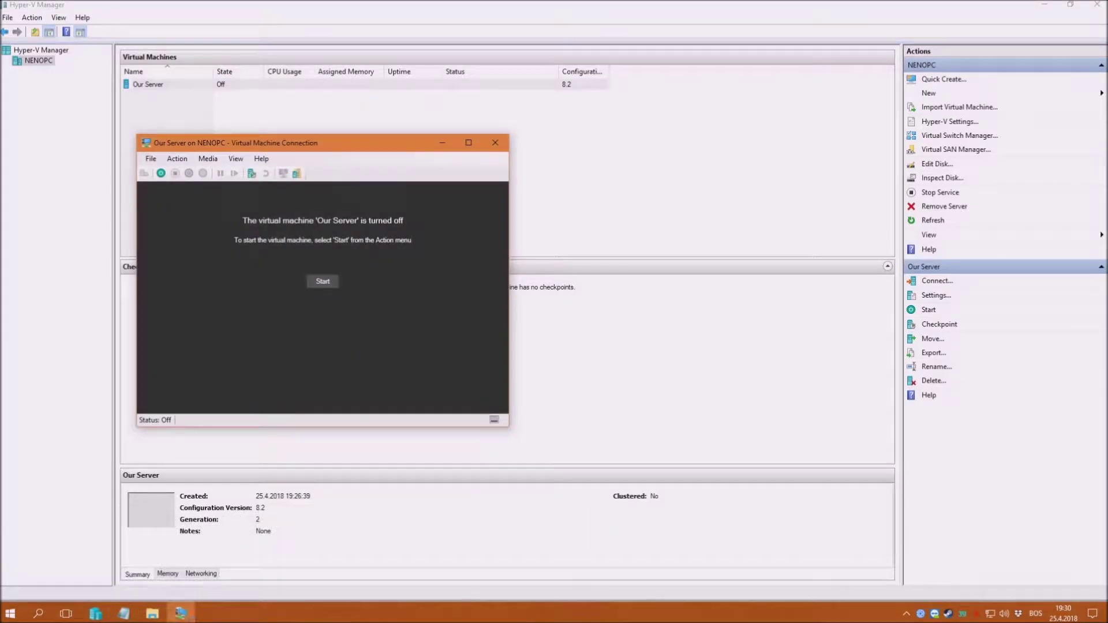
left_click_drag(329, 149, 329, 92)
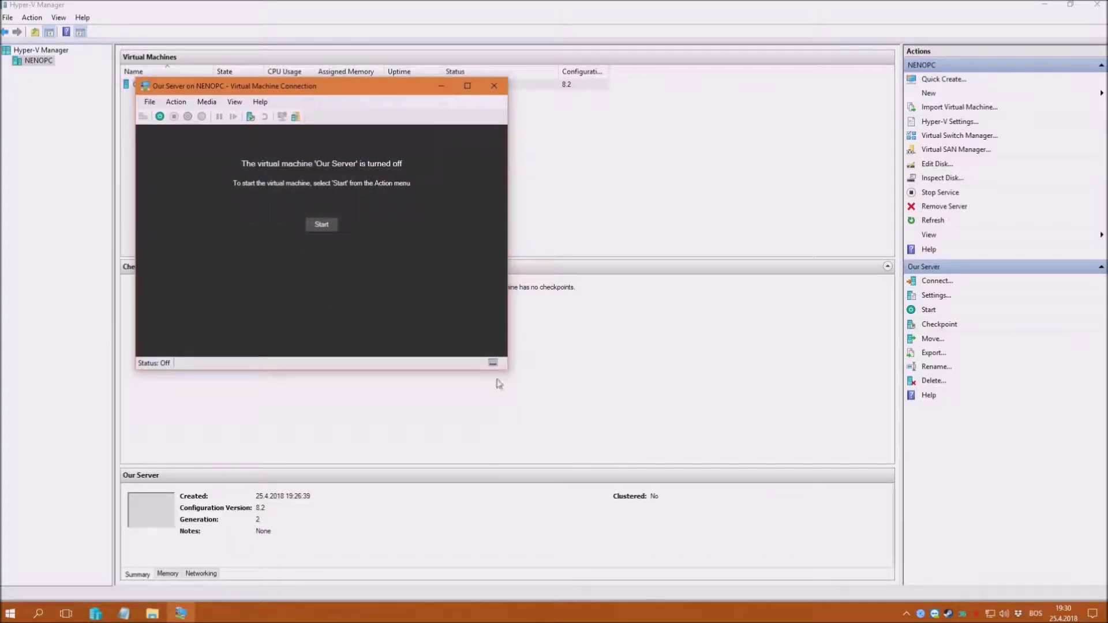
Step: Replace the note with "This is our "console". That's the place where we will see our machine running."
left_click(124, 613)
key("ctrl+a")
type("This is our ")
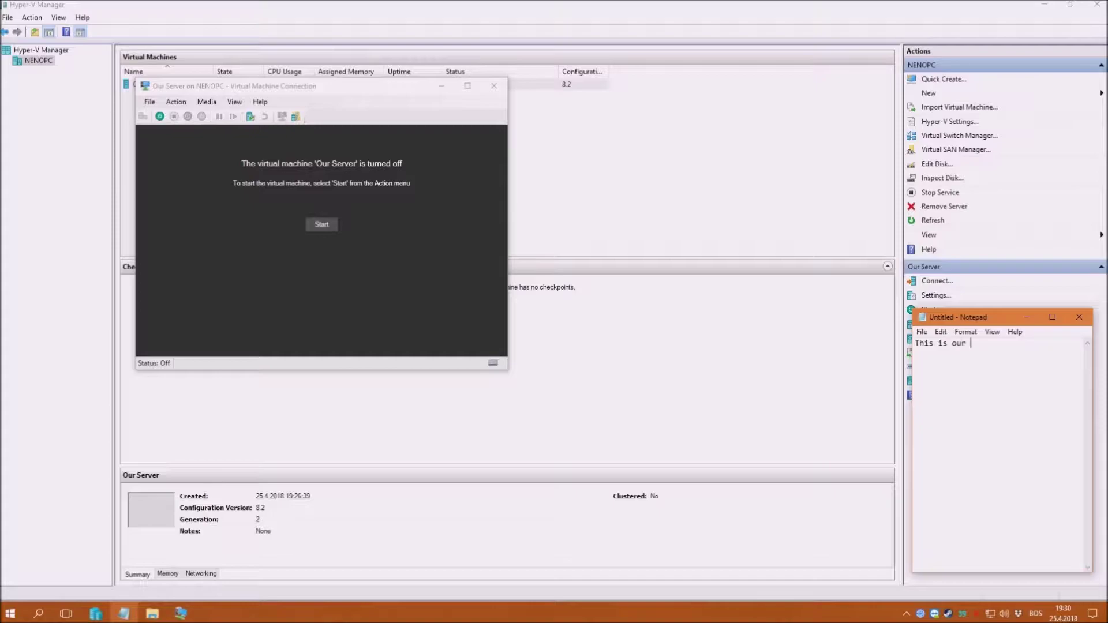
type("\"console\".")
type("That's the place ")
type("where we will see our macih")
type("e")
key("BackSpace")
key("BackSpace")
key("BackSpace")
key("BackSpace")
type("chine running.")
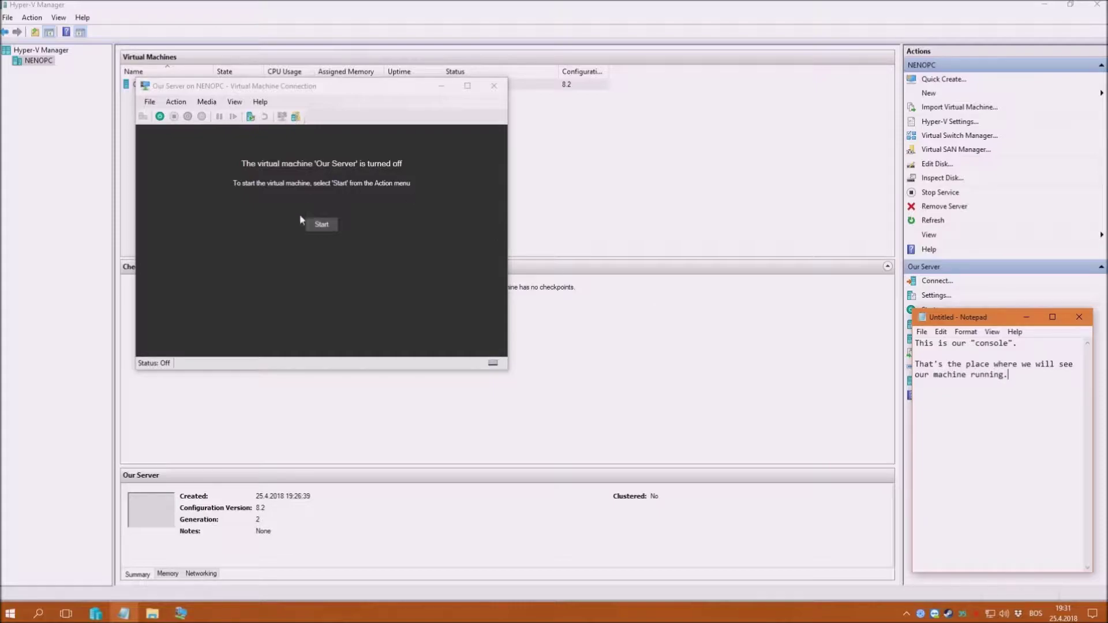
Step: Start Our Server from its connection window and reposition the enlarged window so it fits above the taskbar
left_click(326, 226)
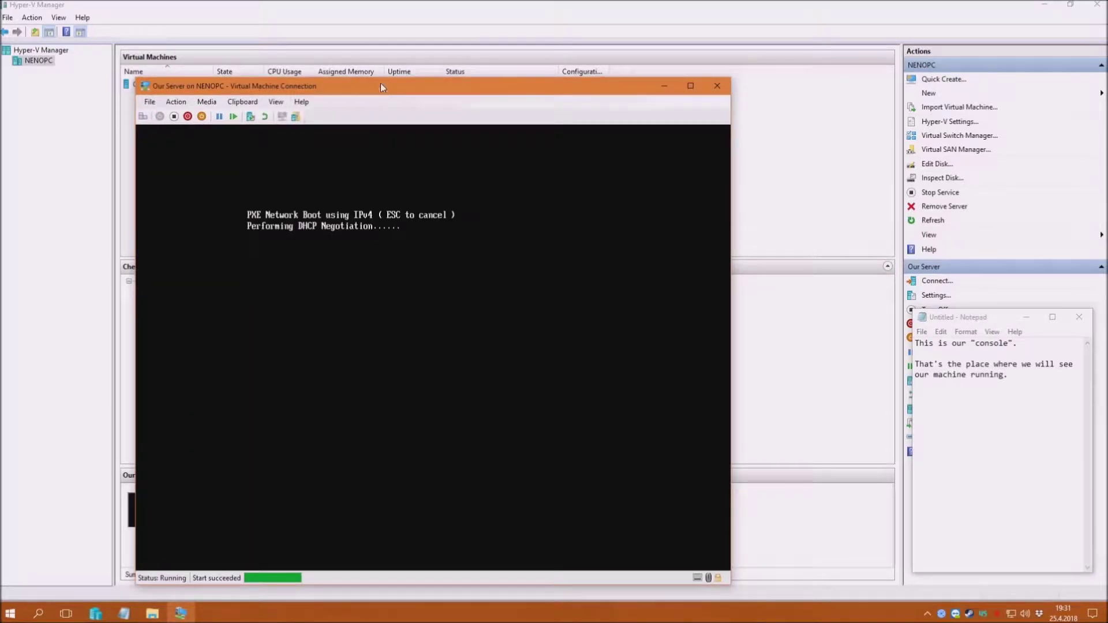
left_click_drag(382, 88, 378, 65)
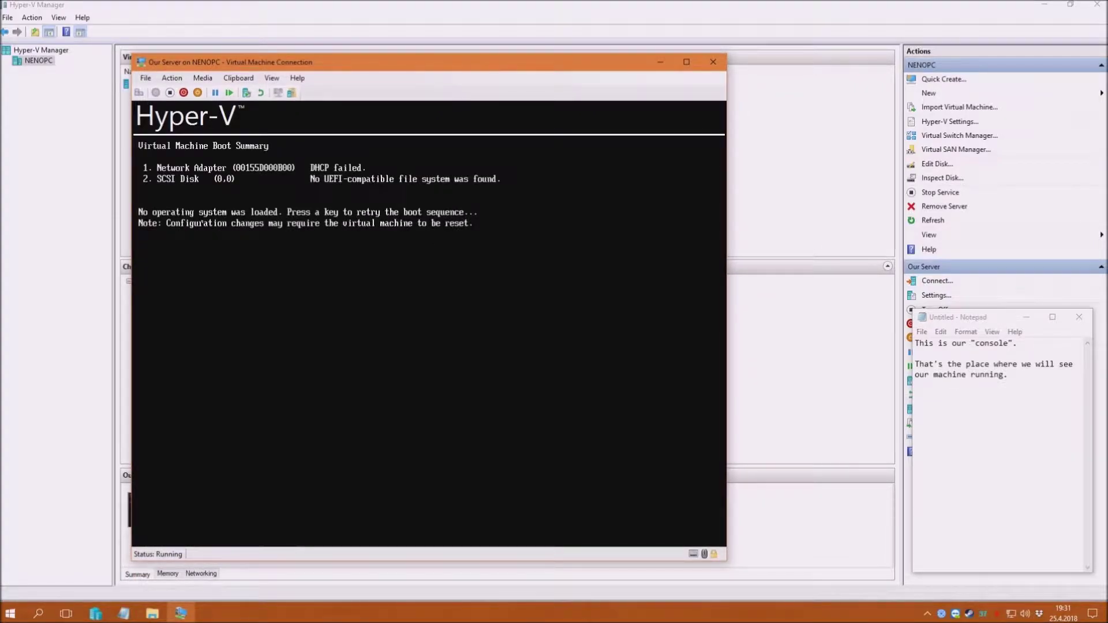
Step: Replace the note with "Of course, there's nothing on it yet since we haven't installed an operating system yet. Let's do that then."
left_click(984, 424)
key("ctrl+a")
type("Of course, there's nothing on it yet si")
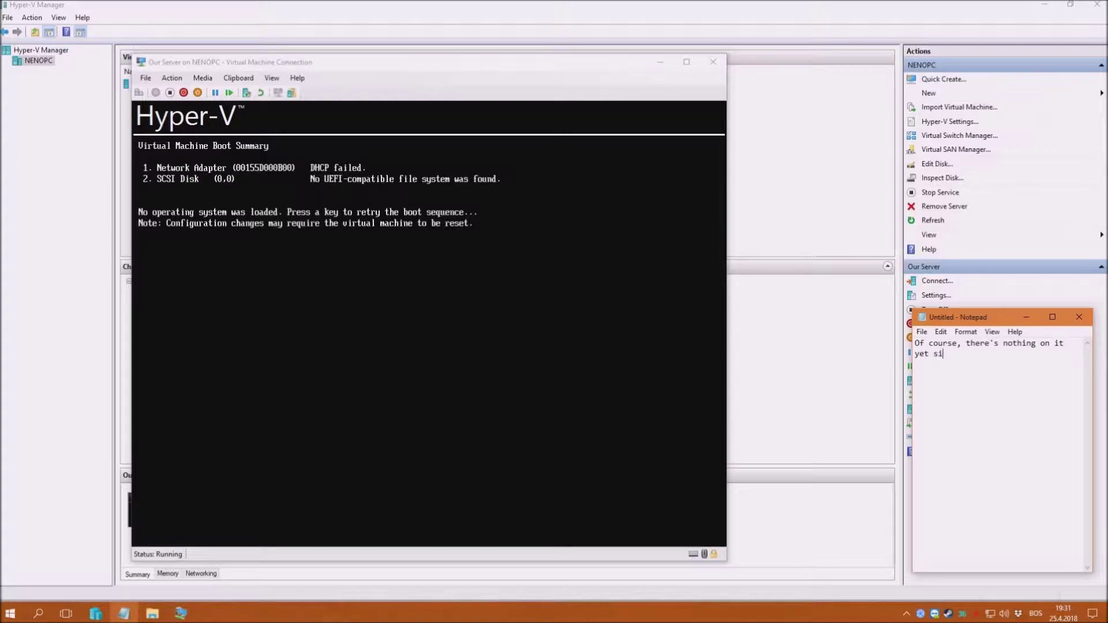
type("nce we haven' in")
key("BackSpace")
key("BackSpace")
key("BackSpace")
type("'t installed an operat")
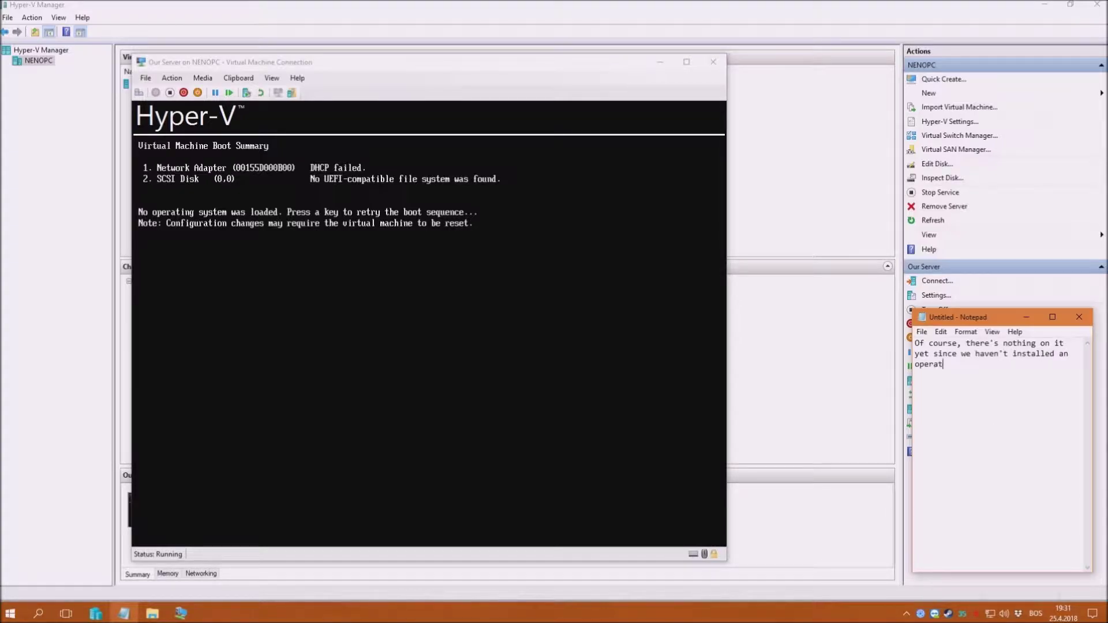
type("ing system yet.")
type("Let's to ")
type("o that the.")
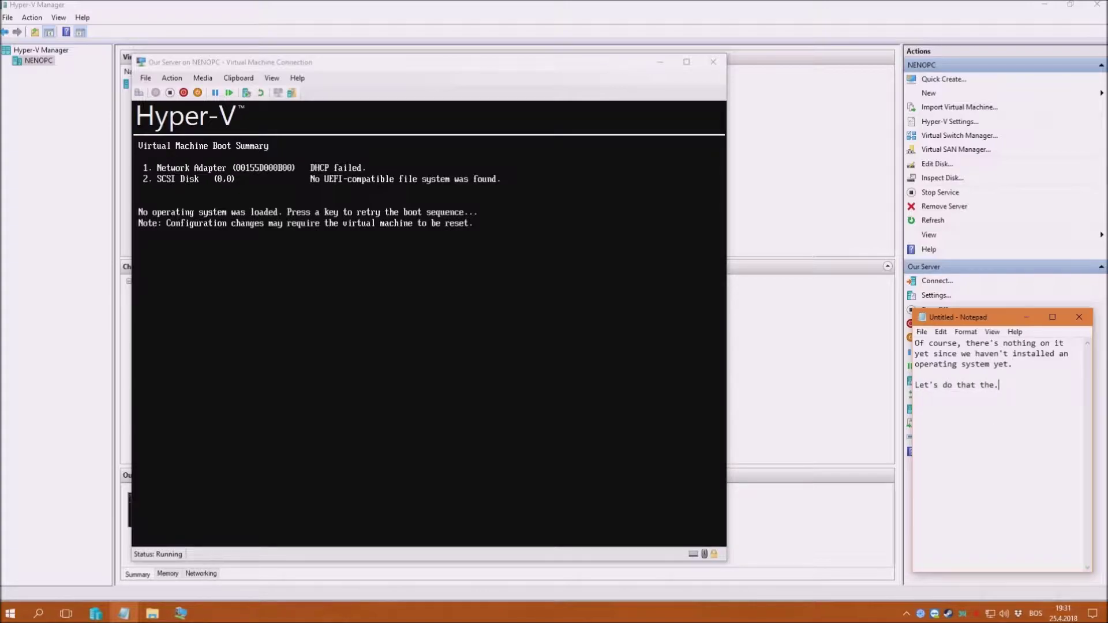
Step: Try to shut down Our Server from its connection window
left_click(677, 93)
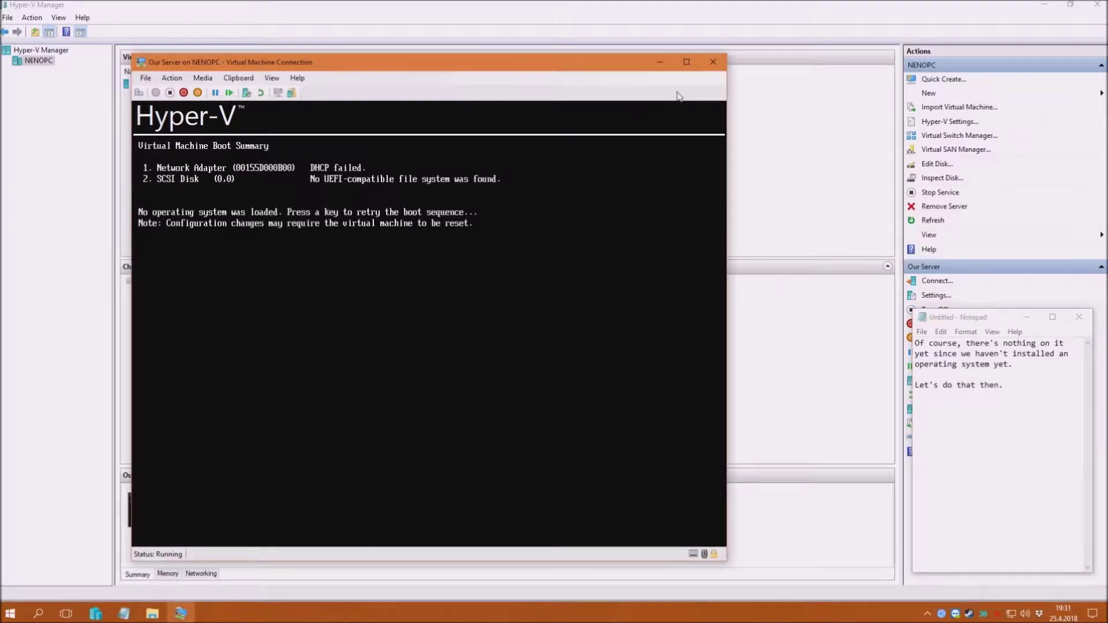
left_click(184, 94)
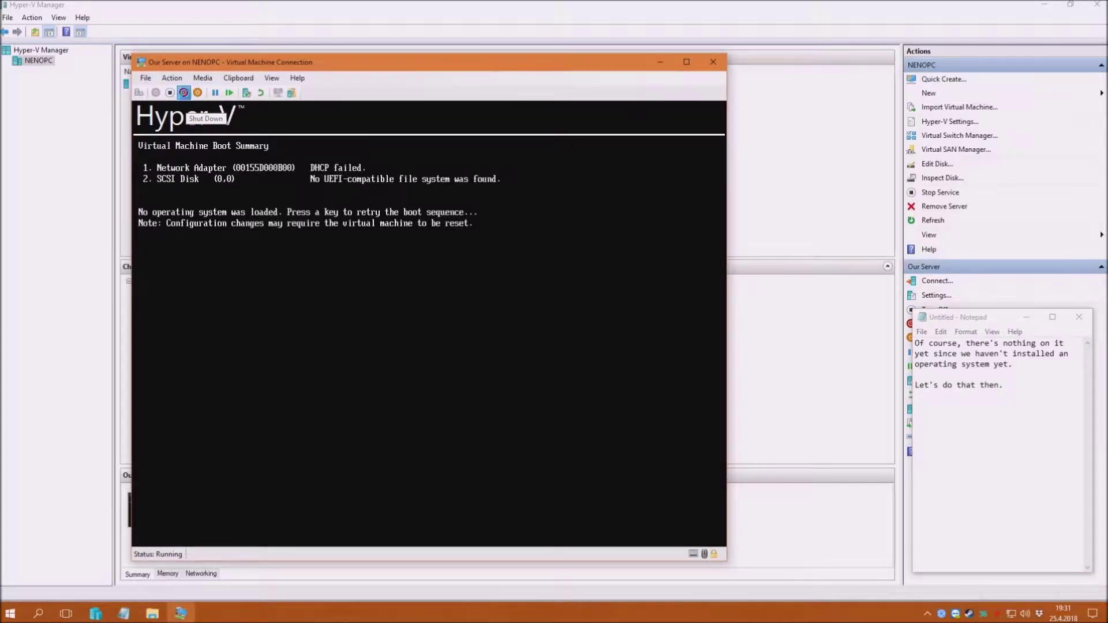
left_click(443, 322)
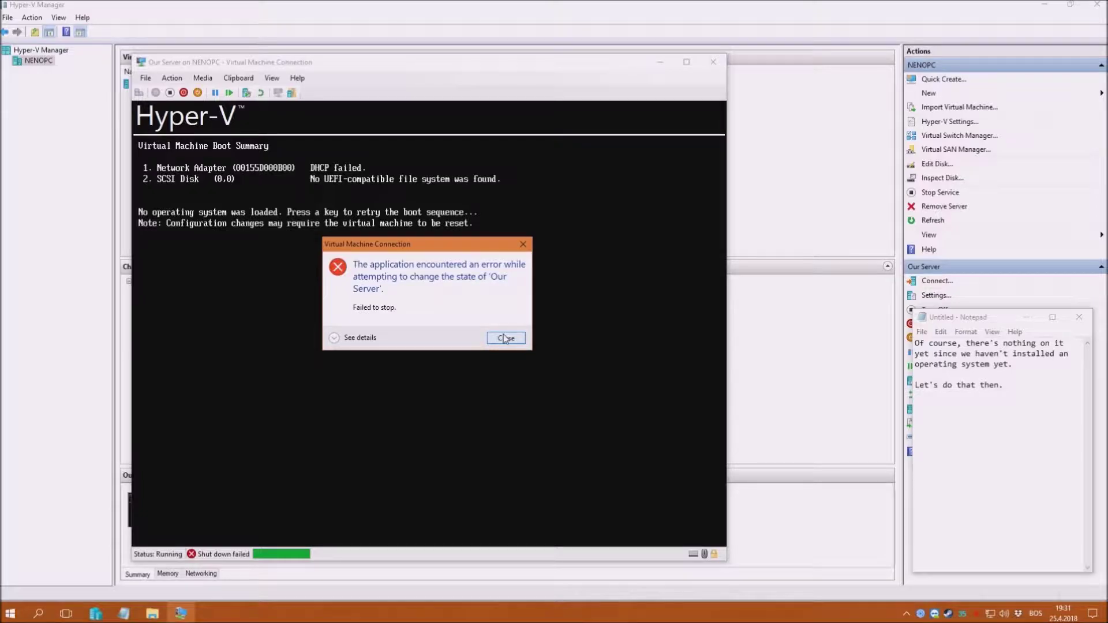
left_click(505, 339)
Step: Turn off Our Server and close its connection window
left_click(184, 94)
left_click(169, 93)
left_click(444, 325)
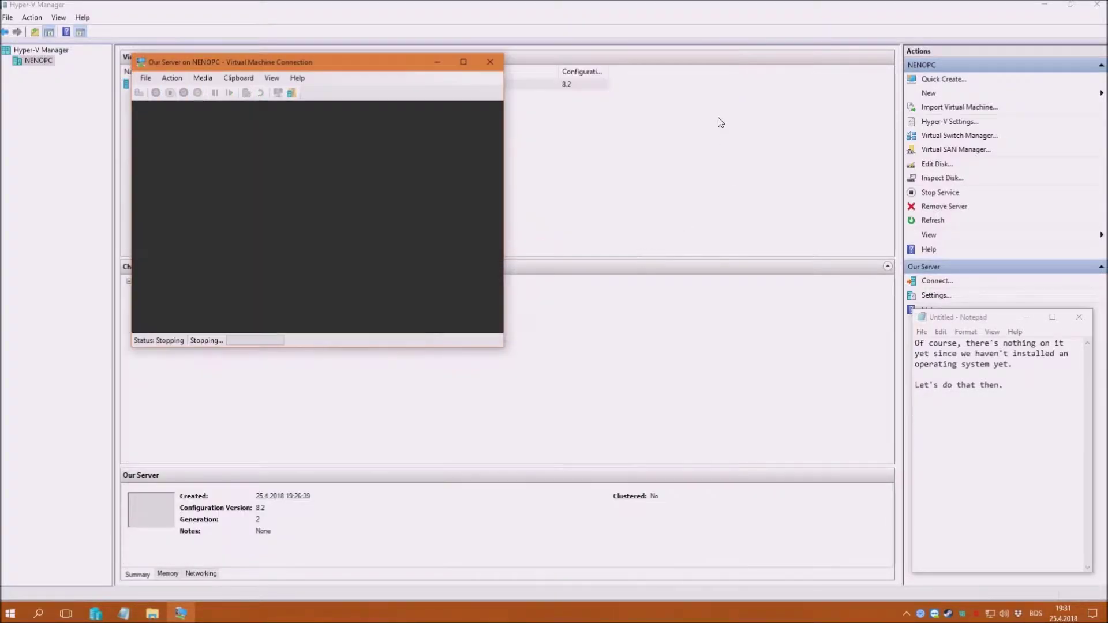
left_click(490, 61)
Step: Open the settings of Our Server and add a DVD drive to its SCSI controller
right_click(164, 84)
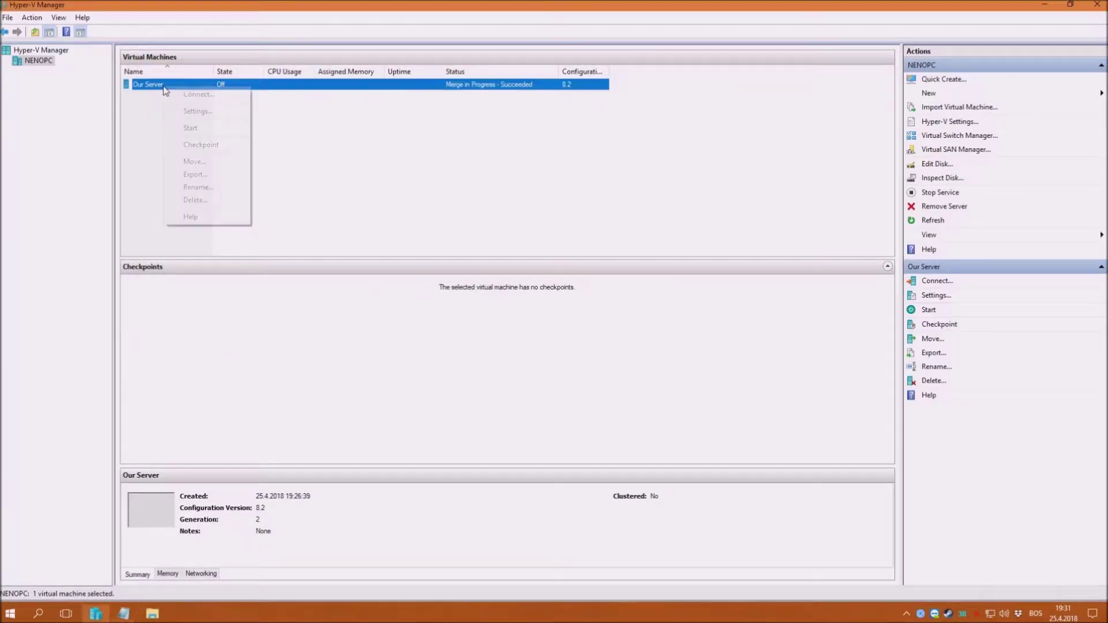
left_click(202, 110)
left_click(432, 240)
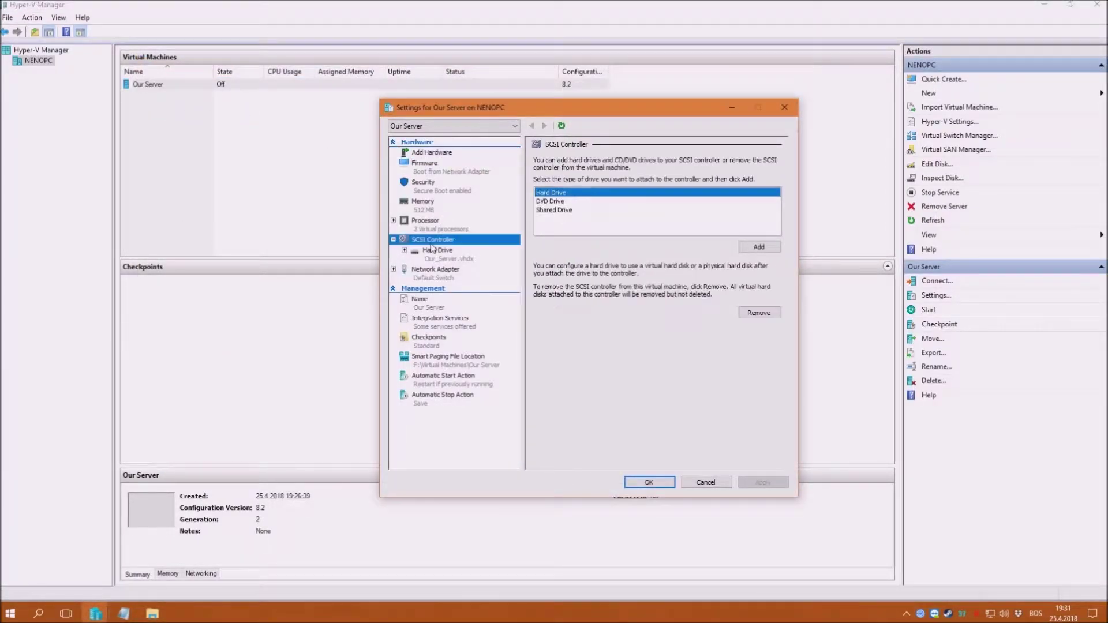
left_click(549, 201)
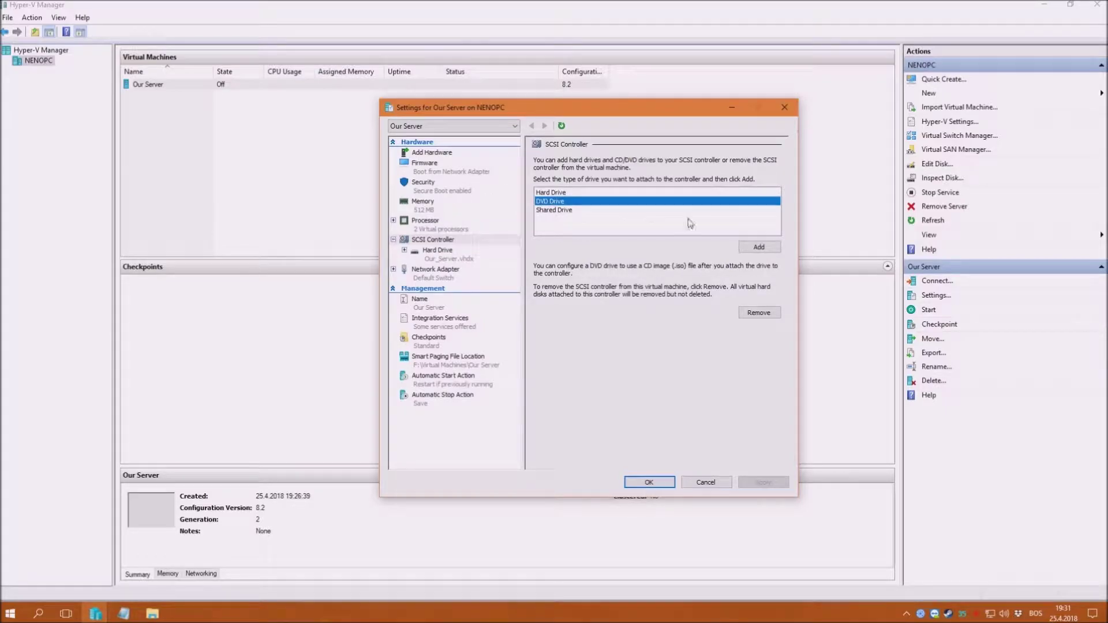
left_click(758, 247)
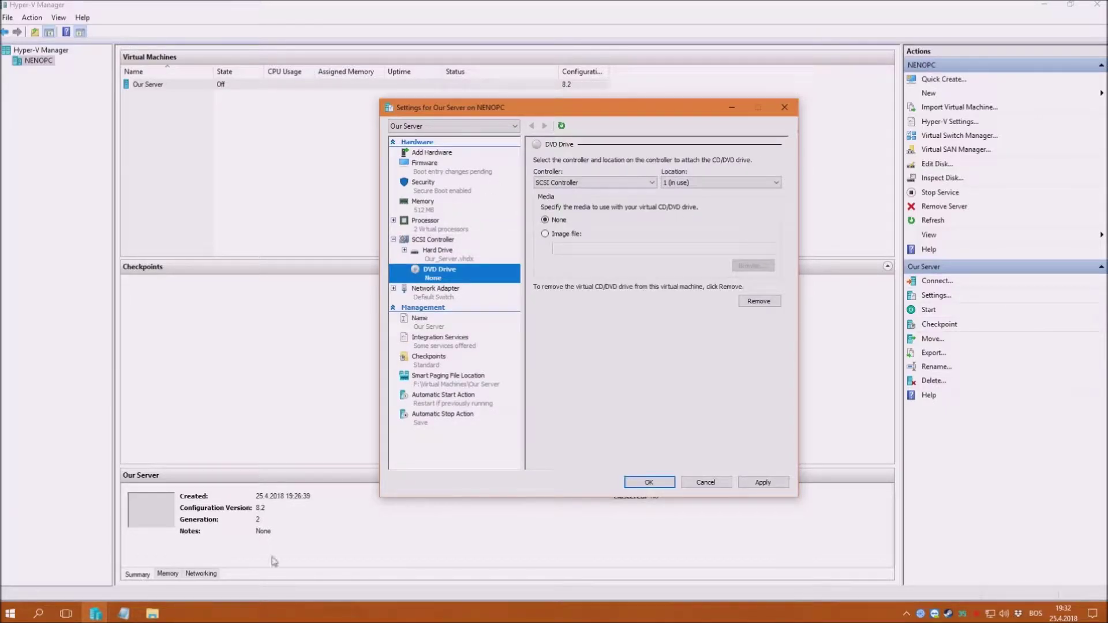
Step: Replace the note with "We are adding a virtual DVD drive, so we have a place where we can "put" our installation in"
left_click(124, 614)
key("ctrl+a")
type("We are addin")
type("irtua")
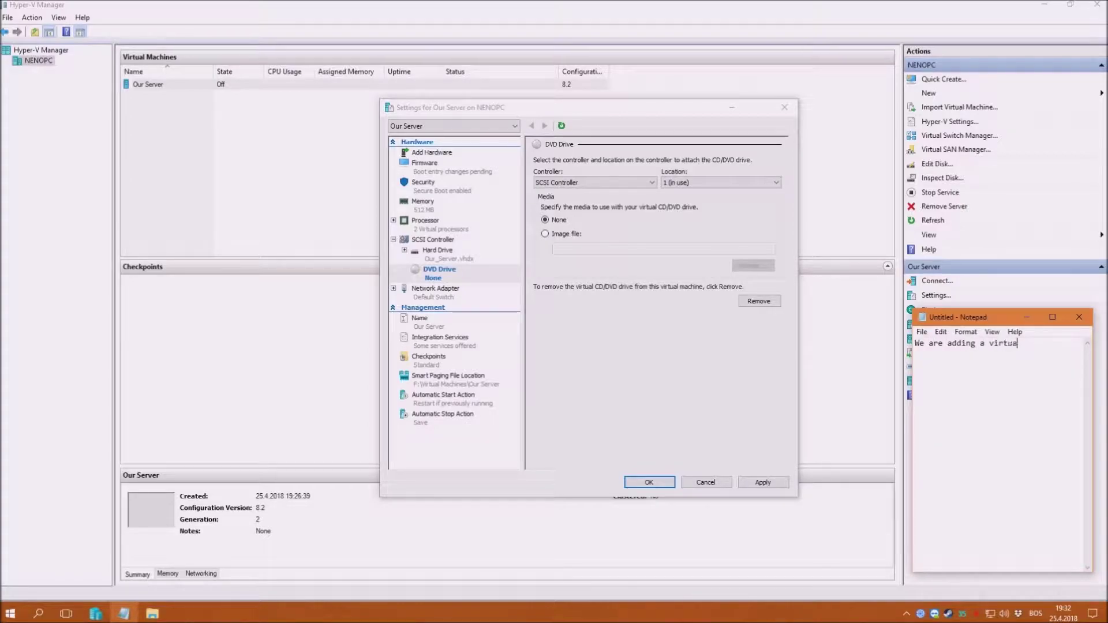
type("l DVD drive, so we have som")
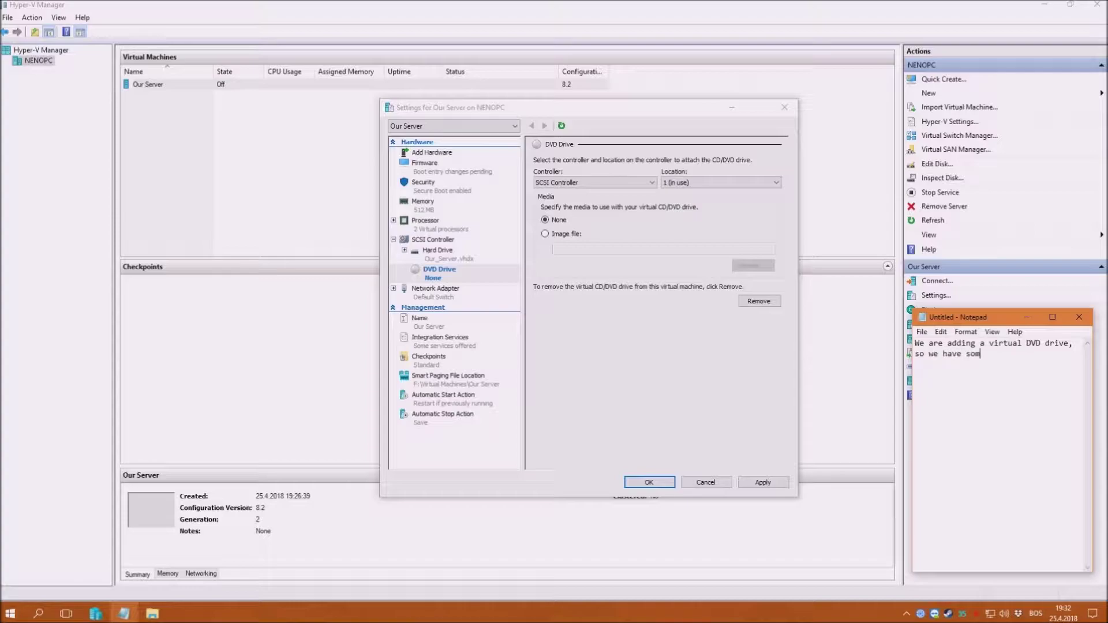
key("BackSpace")
type("a place where we can \"put\" our inst")
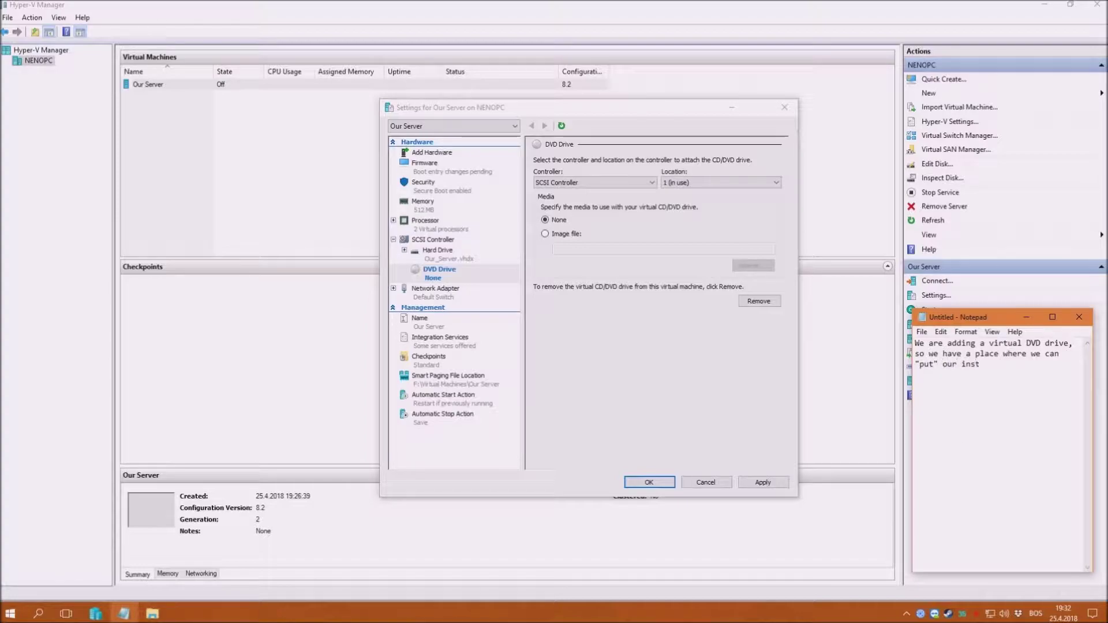
type("allation")
type(" in   ")
Step: Add the line "Actually, we are just mounting an ISO image" below the note's first sentence
type("Actually, we are jus")
type("t mounting")
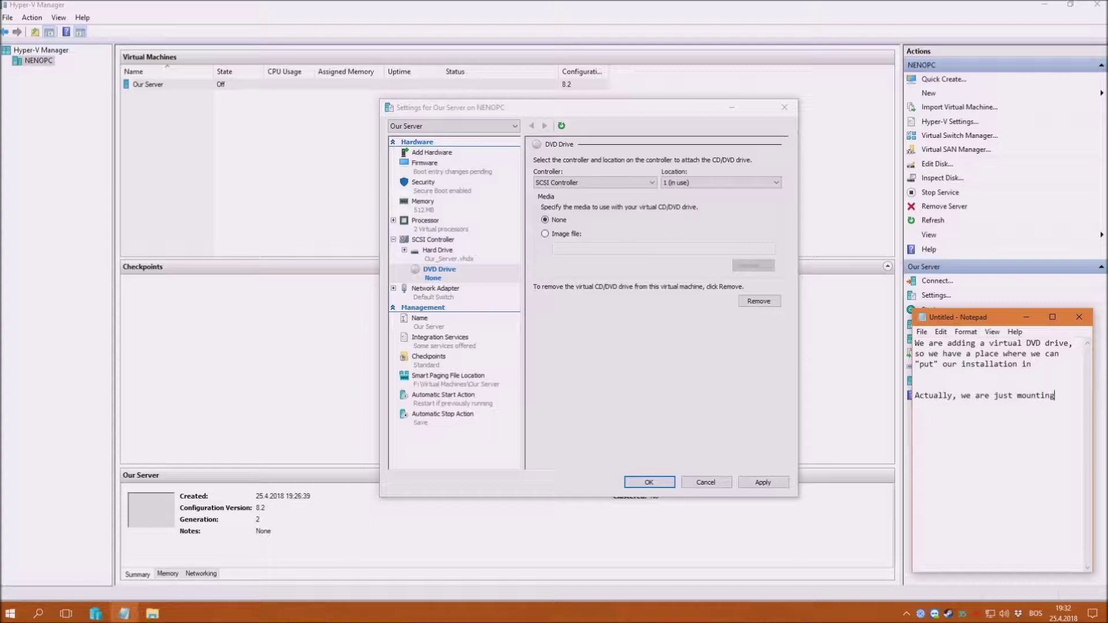
type(" an ISO image")
Step: Set the DVD drive's media to an image file and confirm the virtual machine's settings
left_click(544, 233)
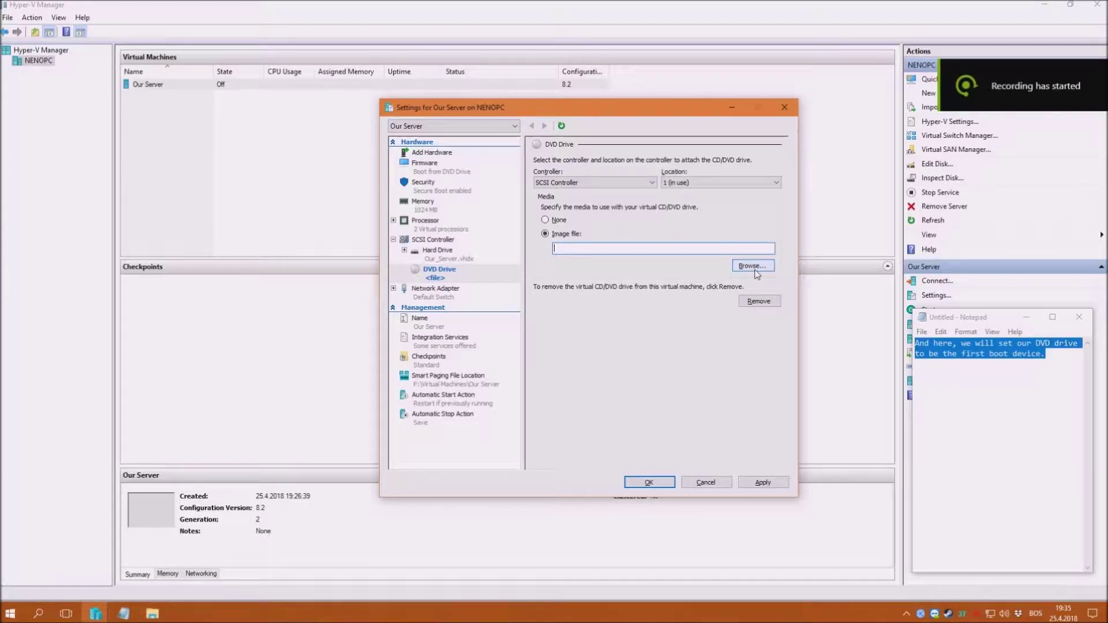
left_click(656, 484)
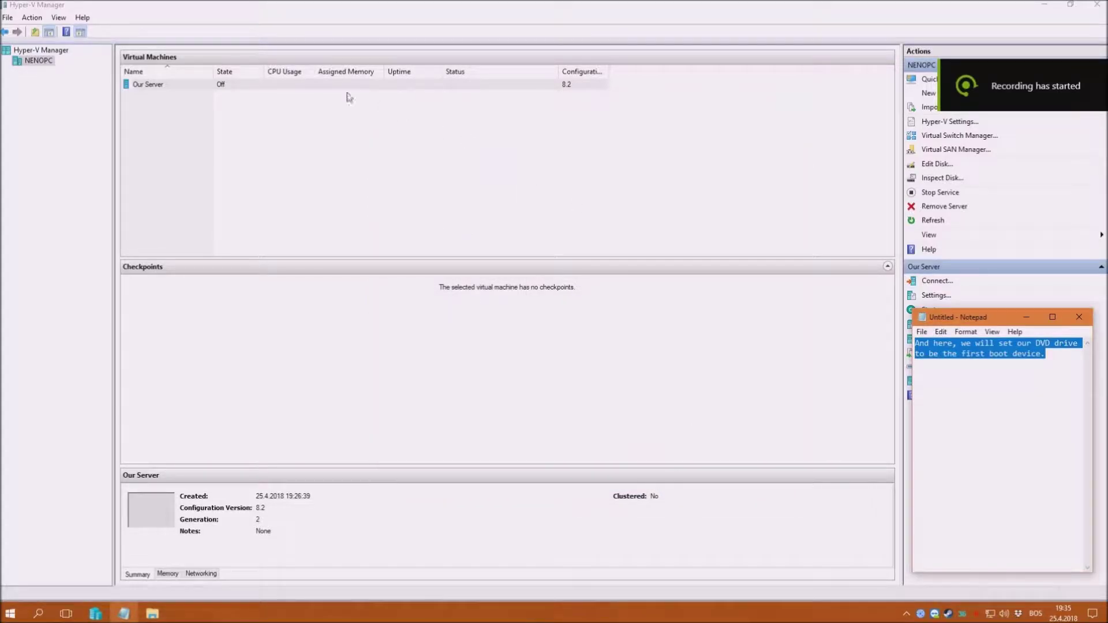
Step: Connect to Our Server and start it to boot the Windows Server 2016 setup
right_click(177, 84)
left_click(184, 90)
left_click(301, 176)
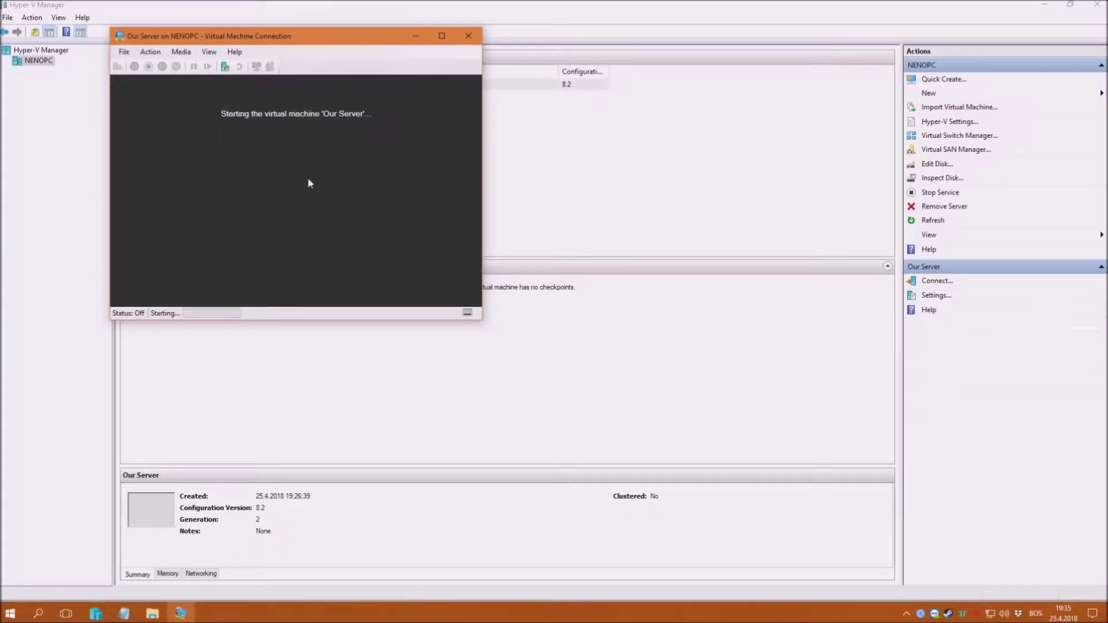
Step: Replace the note with "If you happen to get an error when trying this, just raise your start-up memory to 1GB Win2016 needs at least that much :)"
left_click(123, 613)
left_click(965, 480)
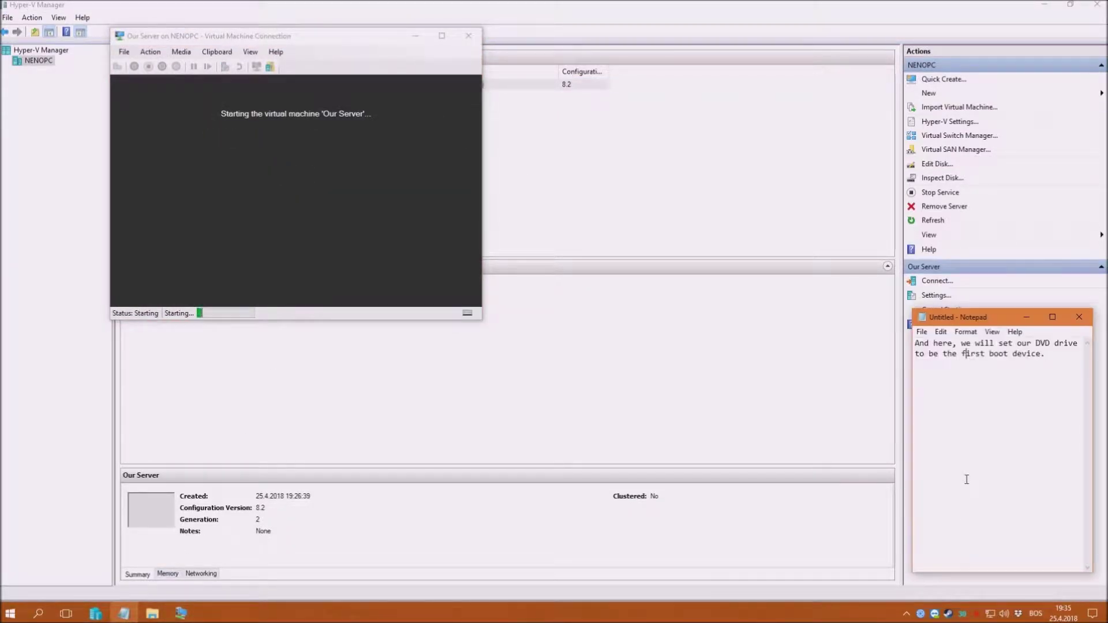
key("ctrl+a")
type("If")
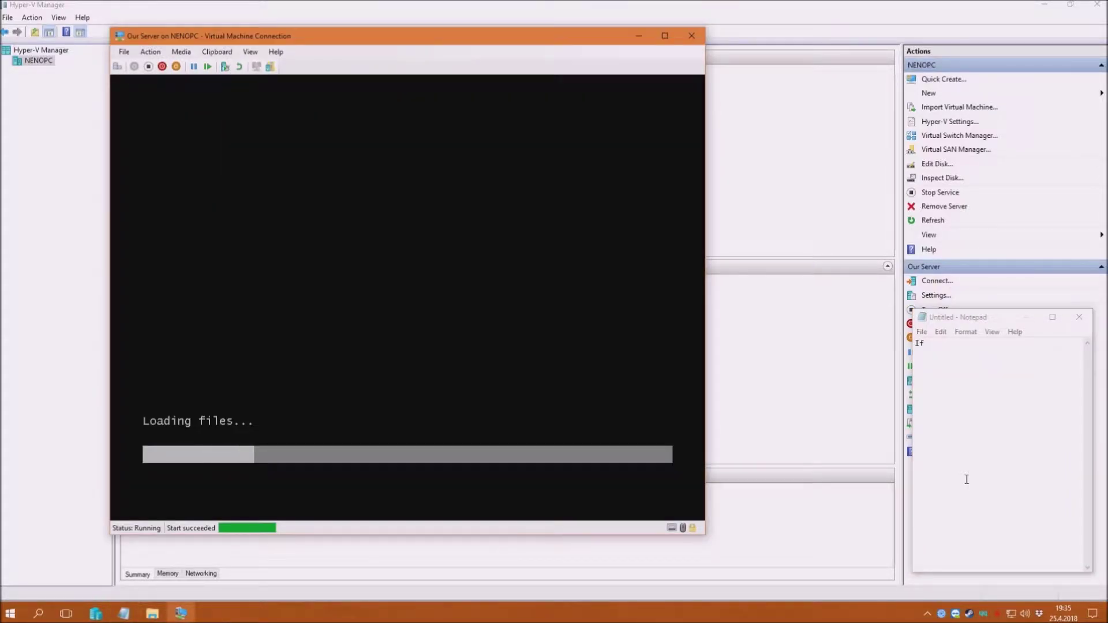
left_click(973, 367)
type("you happen to ")
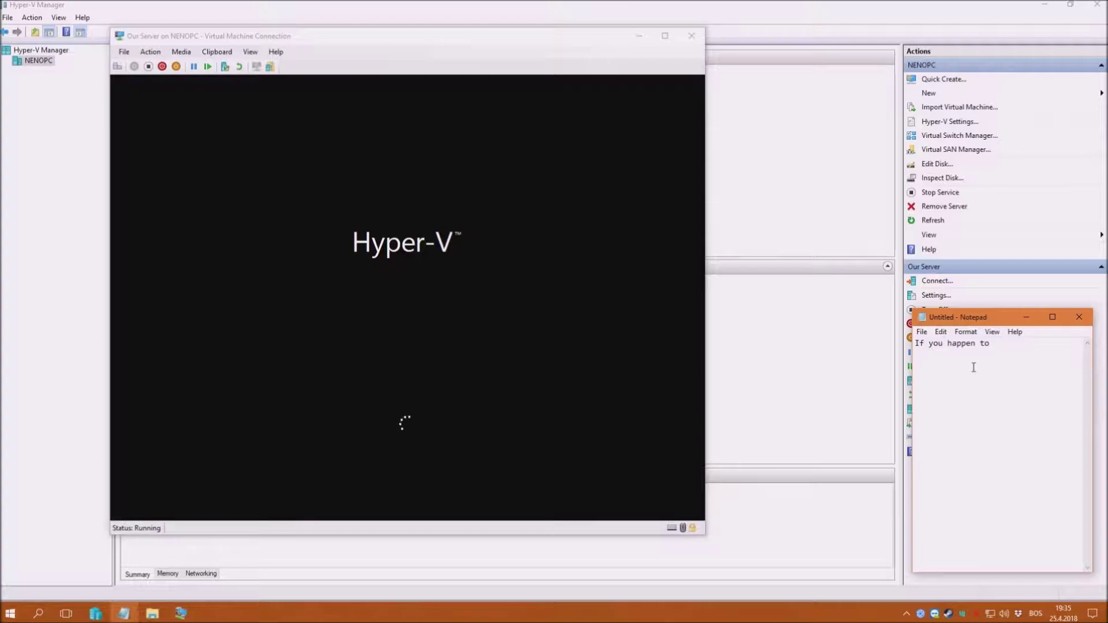
type("get an error when trying this, just ")
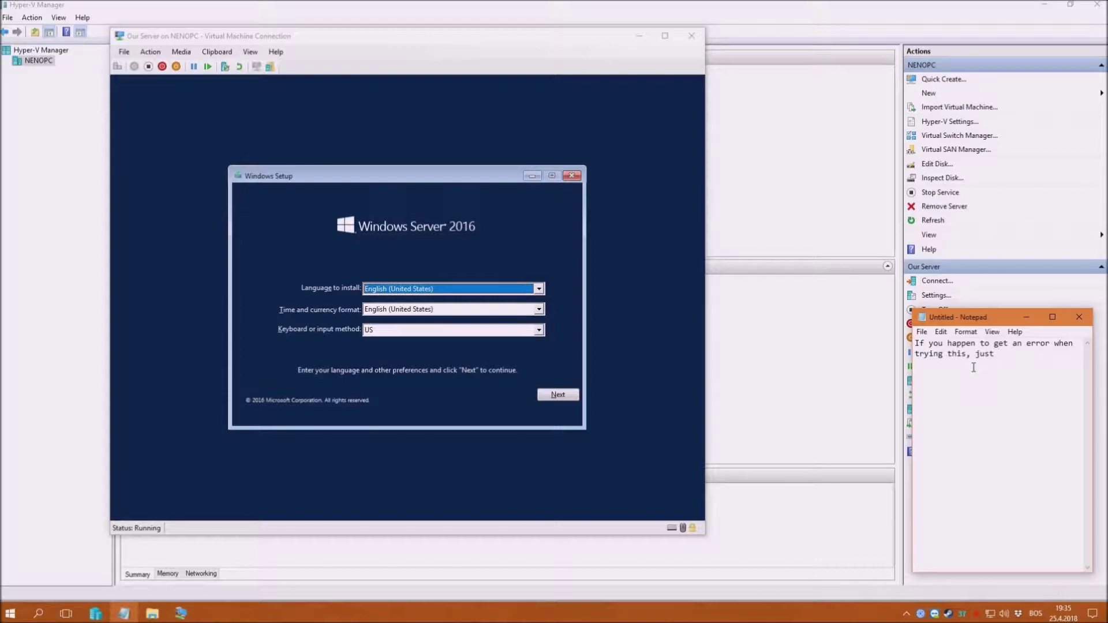
type("raise your ")
type("memory to")
key("BackSpace")
key("BackSpace")
key("BackSpace")
key("BackSpace")
key("BackSpace")
key("BackSpace")
key("BackSpace")
key("BackSpace")
type("start-up me")
type("mory to a")
type("1G")
type("Win201")
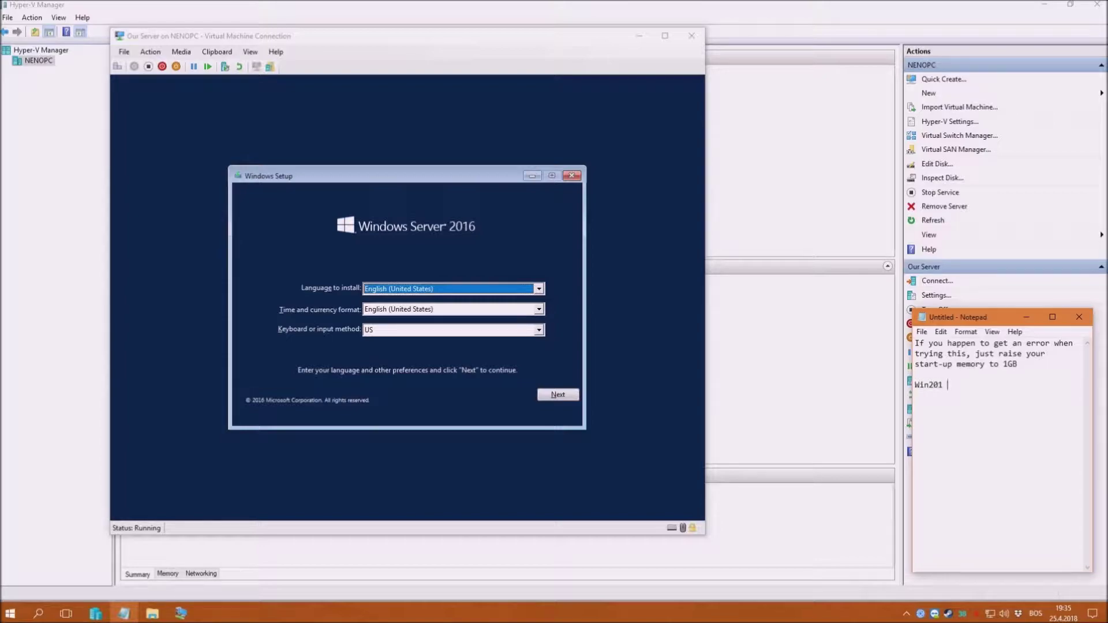
type("6 needs at least that much :)")
Step: Accept English (United States) and the US keyboard in Windows Setup and begin the Windows Server 2016 installation
left_click(558, 394)
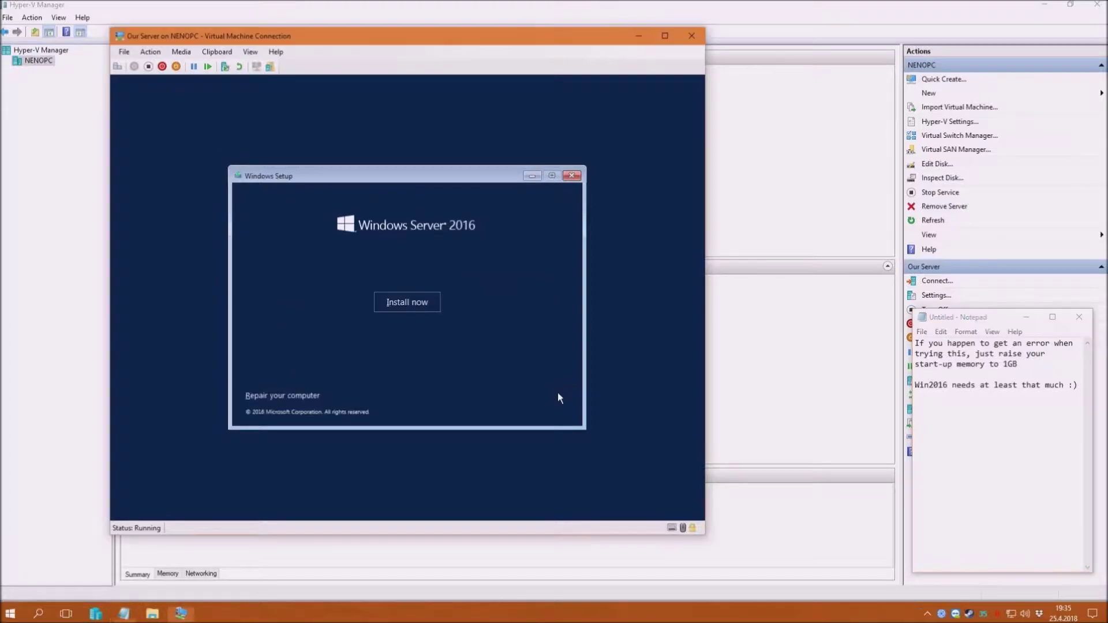
left_click(402, 304)
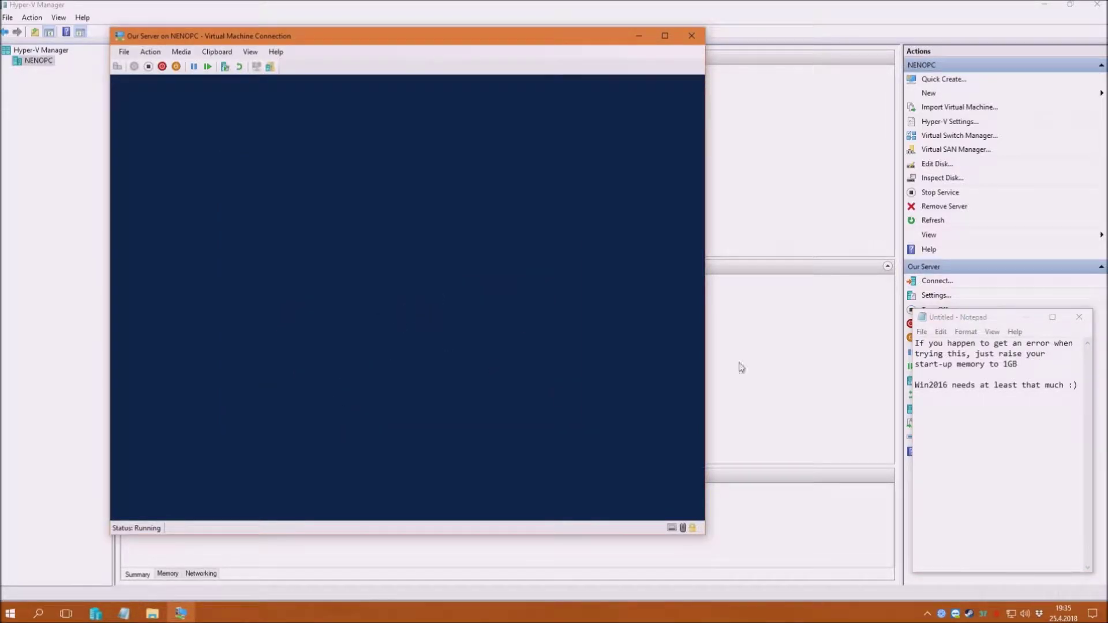
Step: Replace the note with "Installation of Windows 2016 server with GUI is pretty similar to installing Windows 10 (or any other user OS)."
left_click(917, 344)
key("ctrl+a")
key("Delete")
type("Instal")
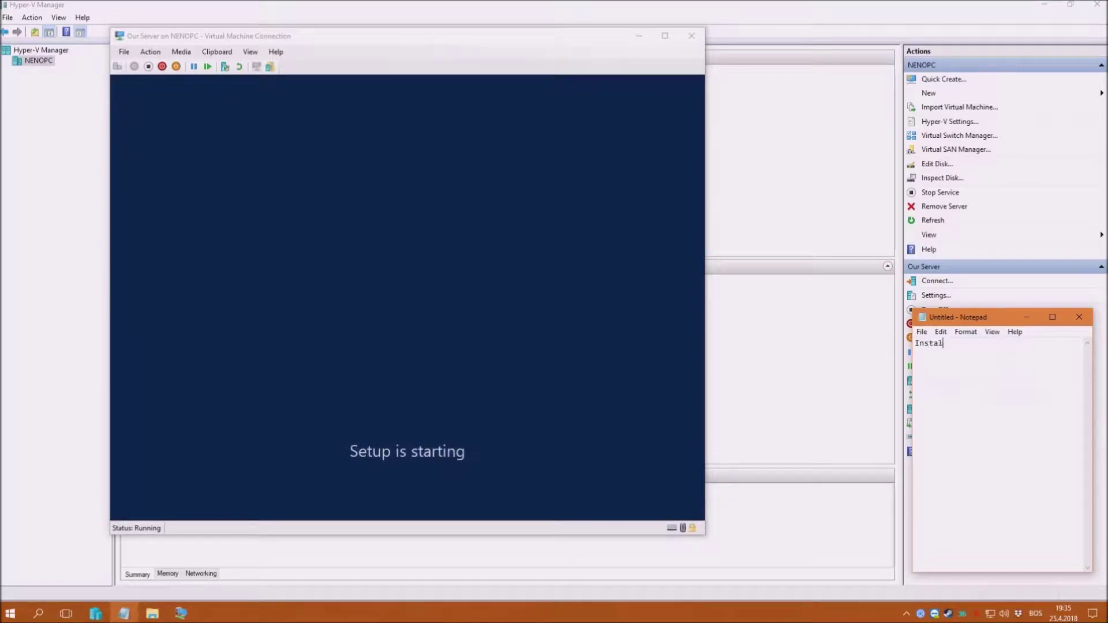
type("lation of Windows 2016 server w")
key("Return")
type("with GUI is")
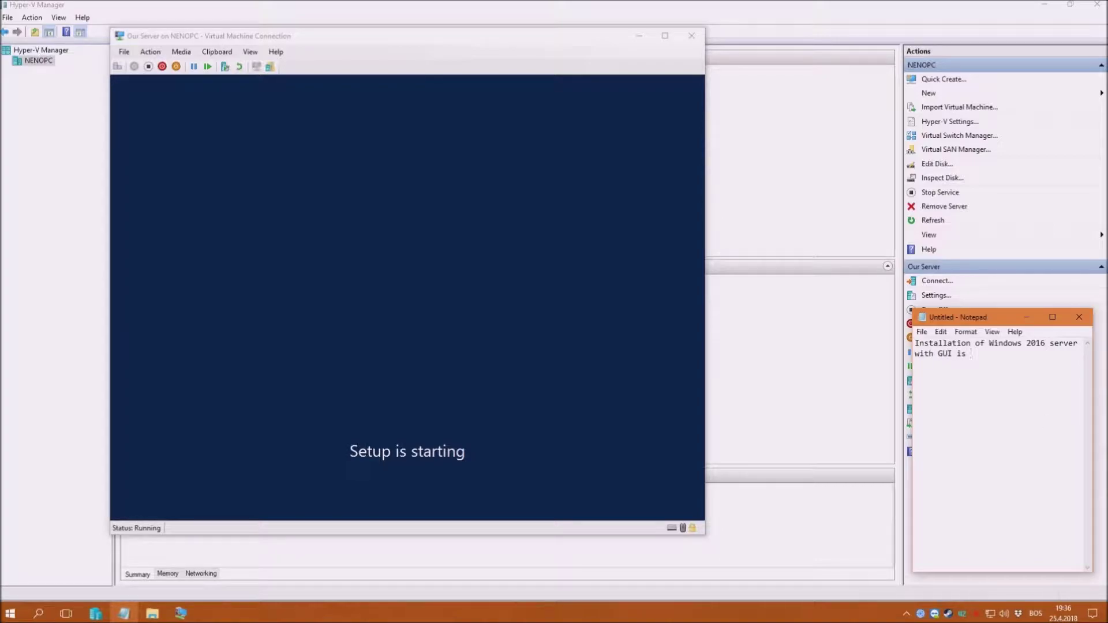
type(" pretty")
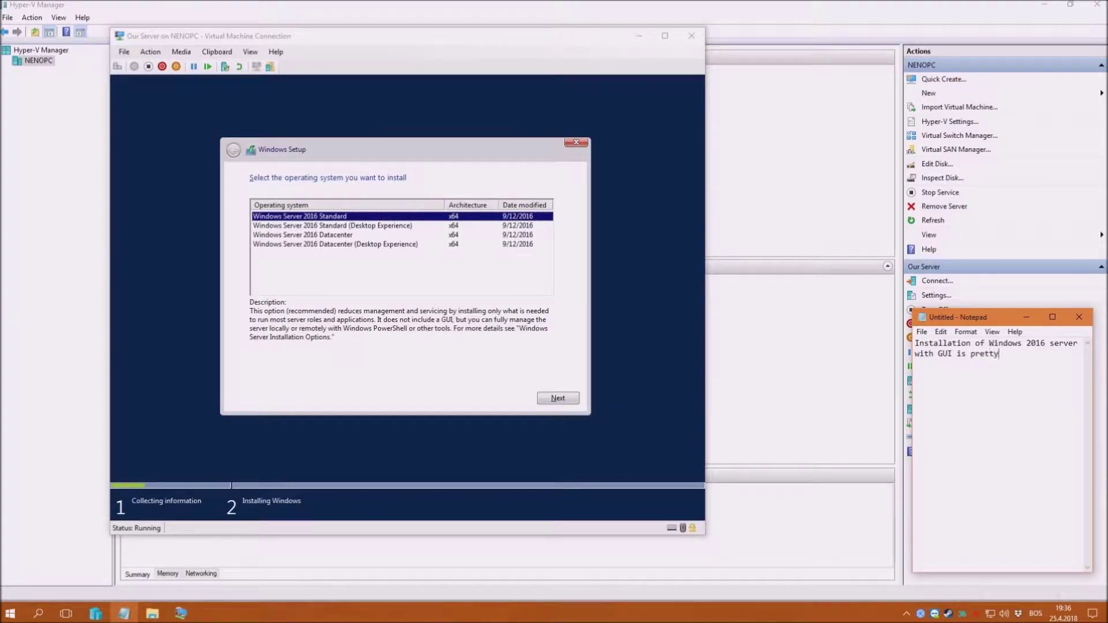
type(" similar to installing Wid")
type("n")
type("ndow")
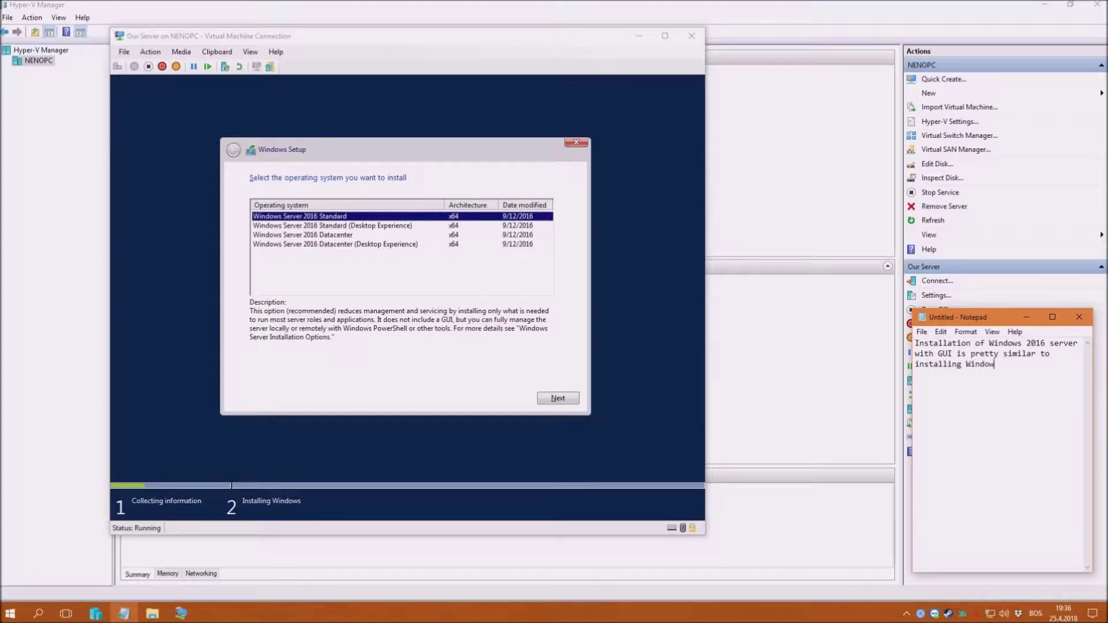
type("s 10 (or any othe")
type("r user OS)")
Step: Add the line "Here we will choose the Standard Edition (Desktop Experience)" to the note
type("Here we wi")
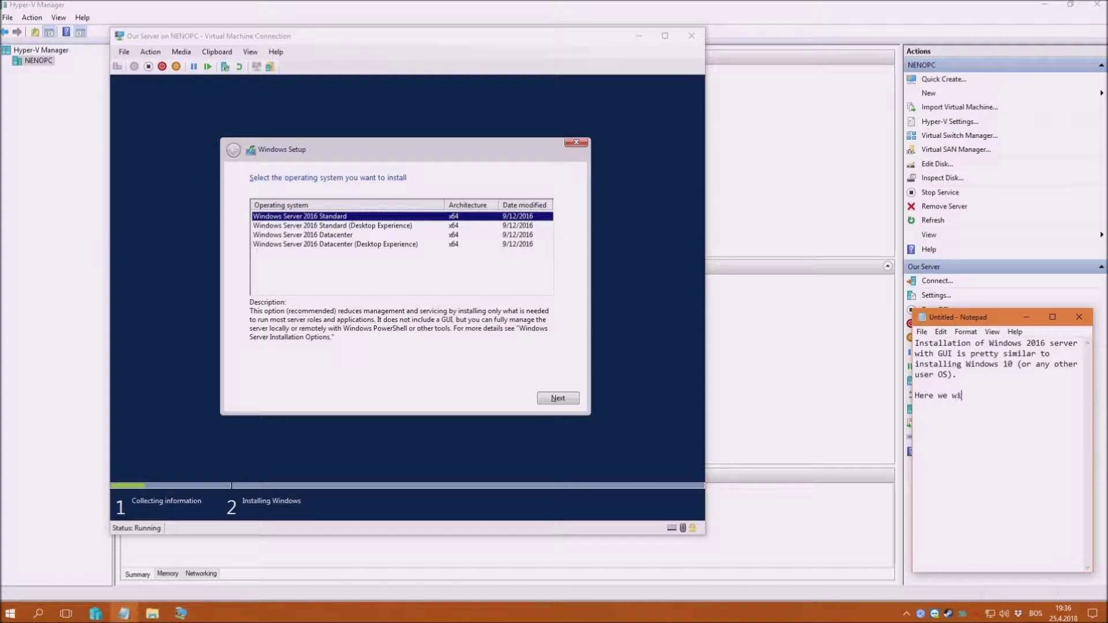
type("ll choose the Standard Edition")
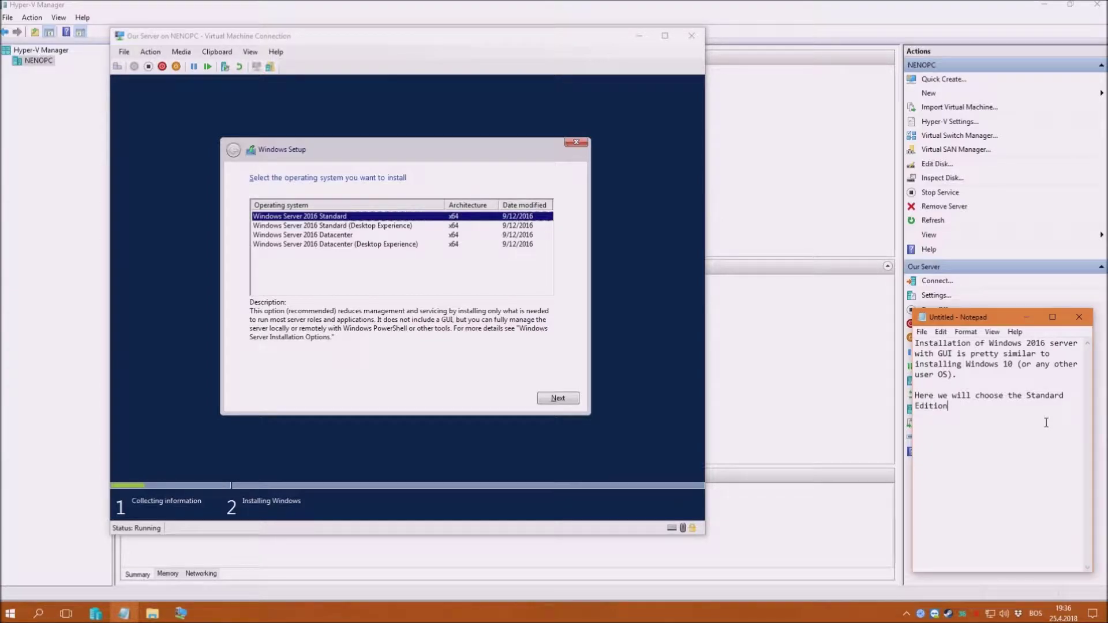
type(" (Desktop Experience)")
key("Return")
key("Return")
Step: Add "That basically means: Windows Server 2016 Standard edition with a Graphical User Interface." at the end of the note
type("That ba")
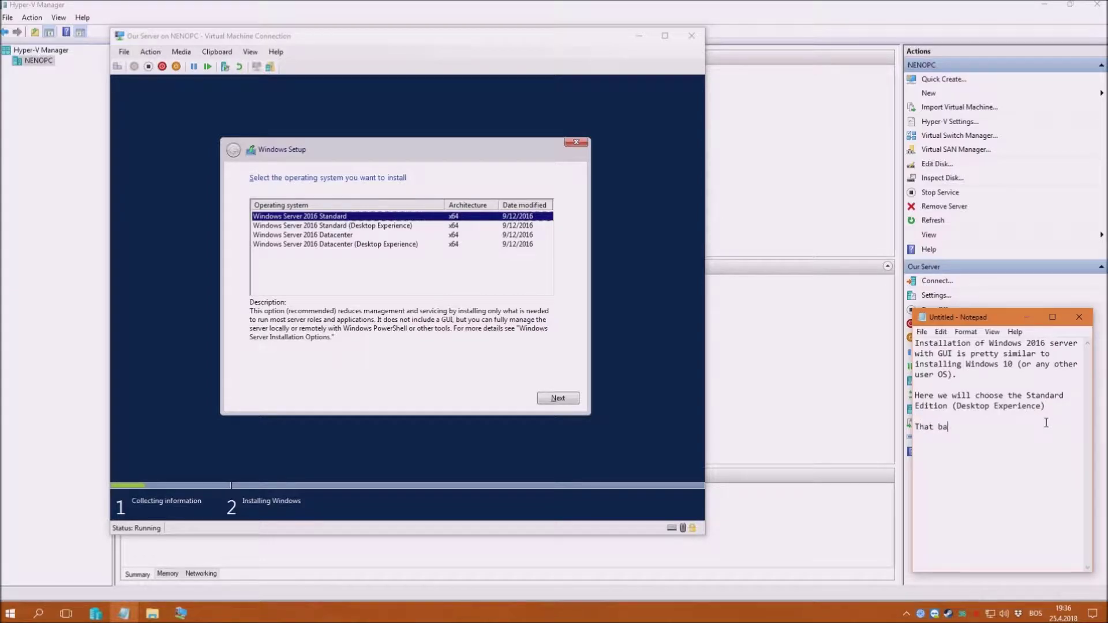
type("sically means")
key("Return")
type("Windows Server 2016 ")
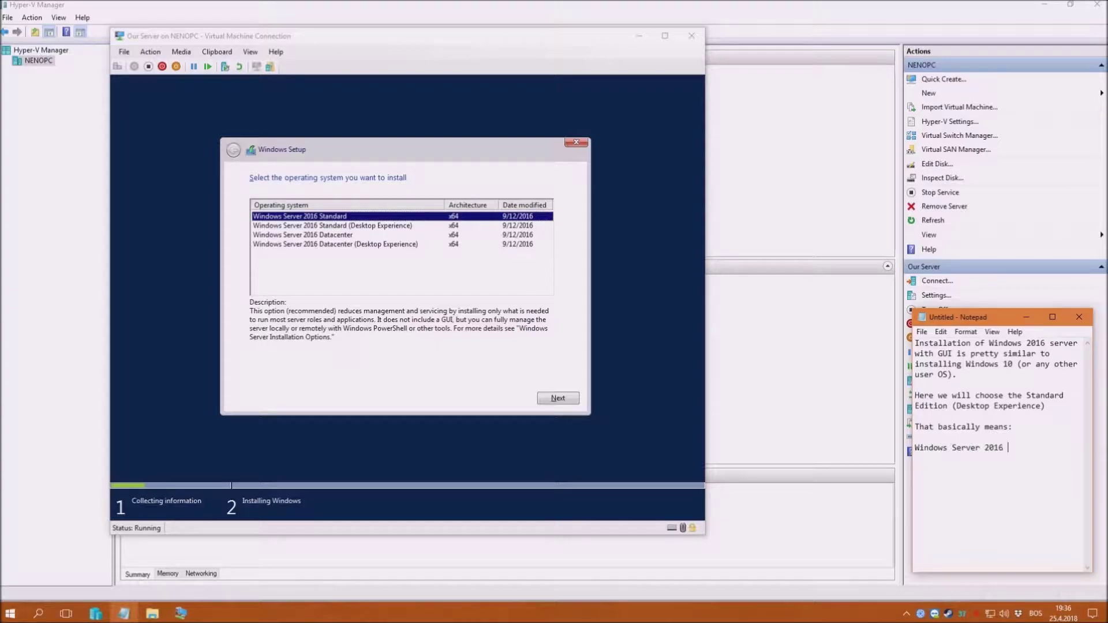
type("Standard edition with a Graphical User ")
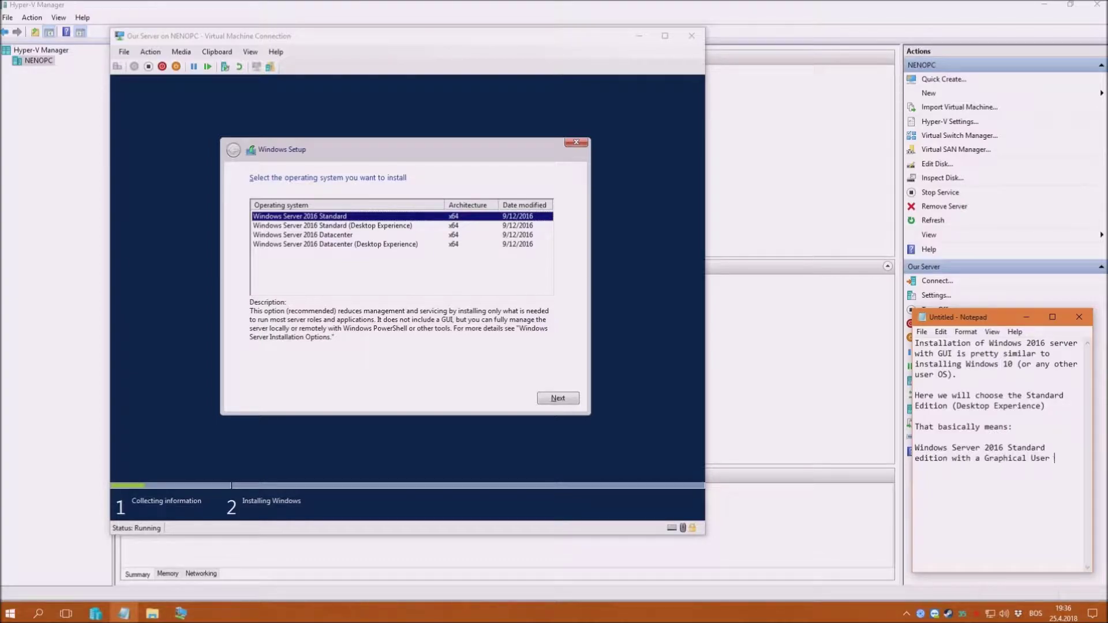
type("Interface.")
Step: Choose Windows Server 2016 Standard (Desktop Experience) as the operating system to install in Windows Setup
left_click(373, 226)
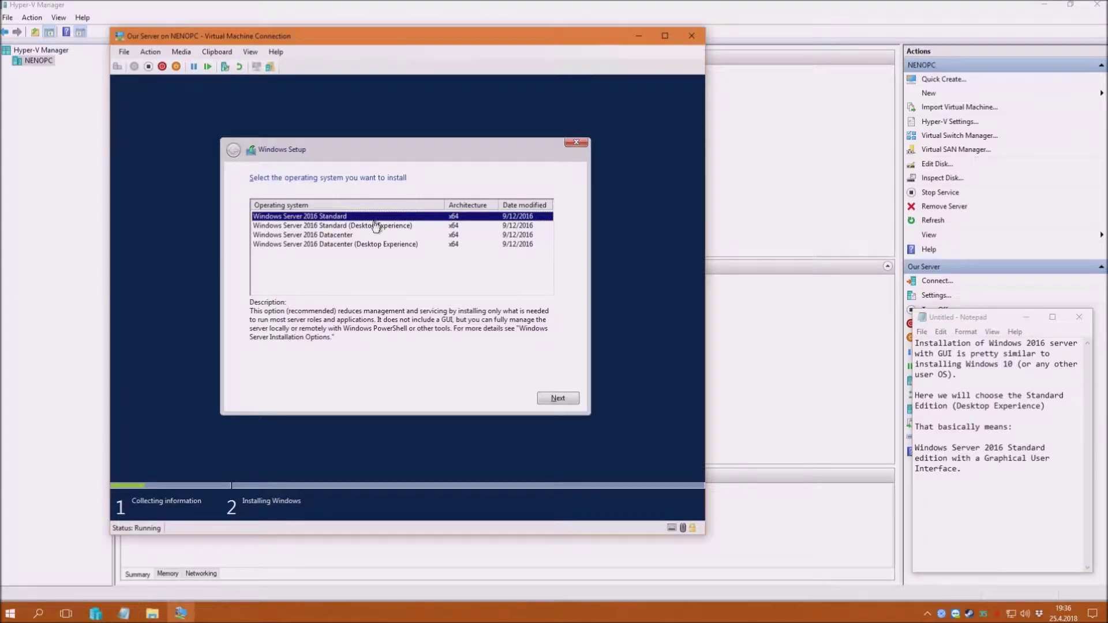
left_click(563, 399)
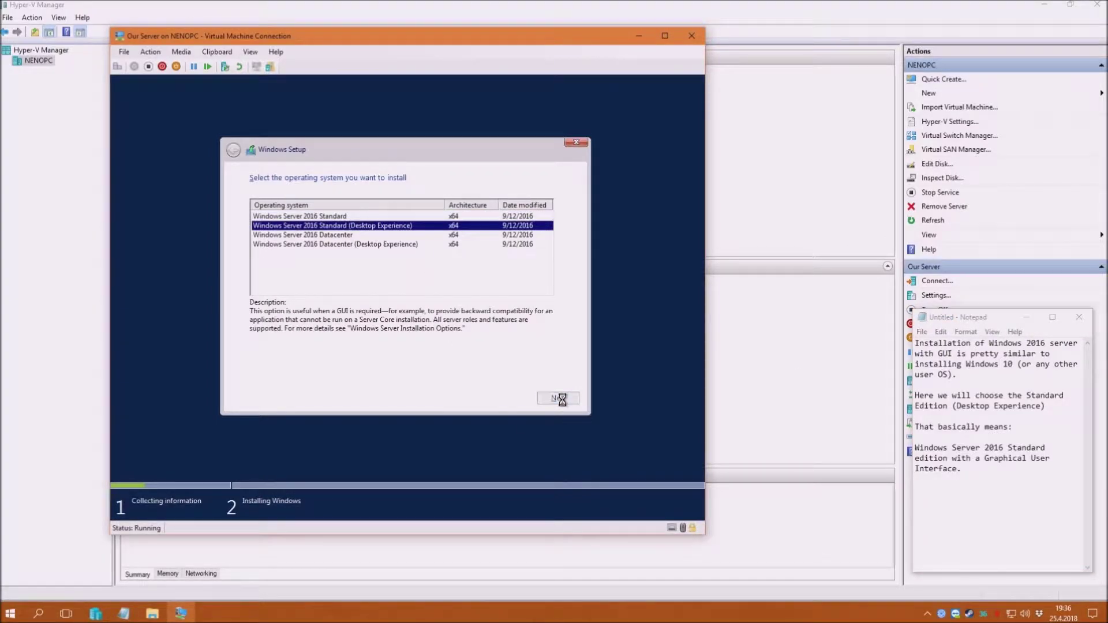
left_click(991, 488)
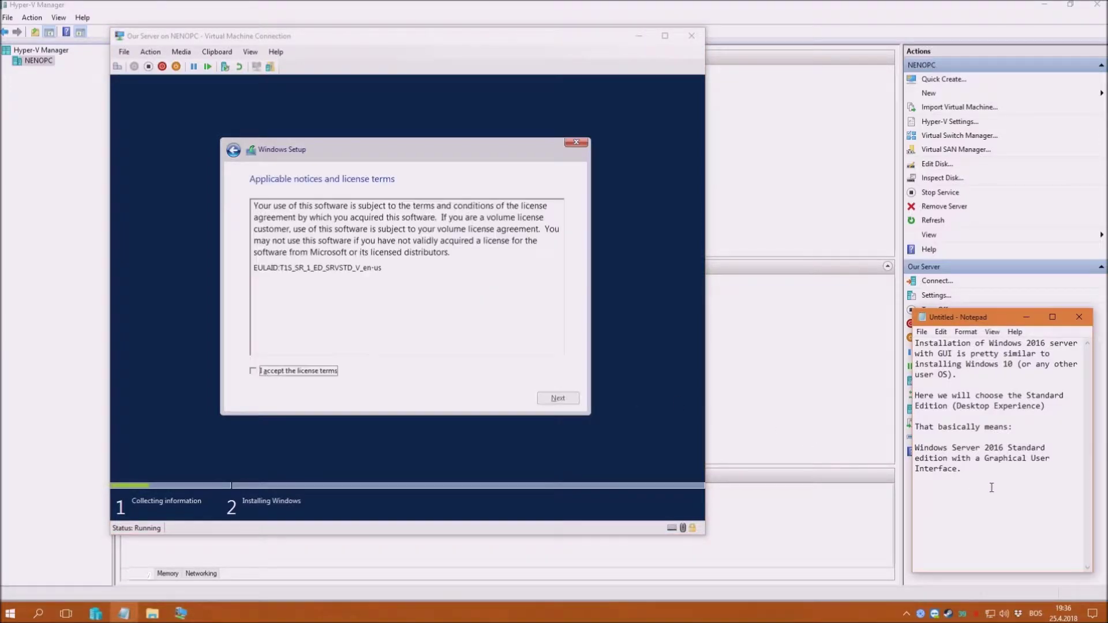
key("ctrl+a")
Step: Accept the license terms and choose the custom installation of Windows only
left_click(253, 370)
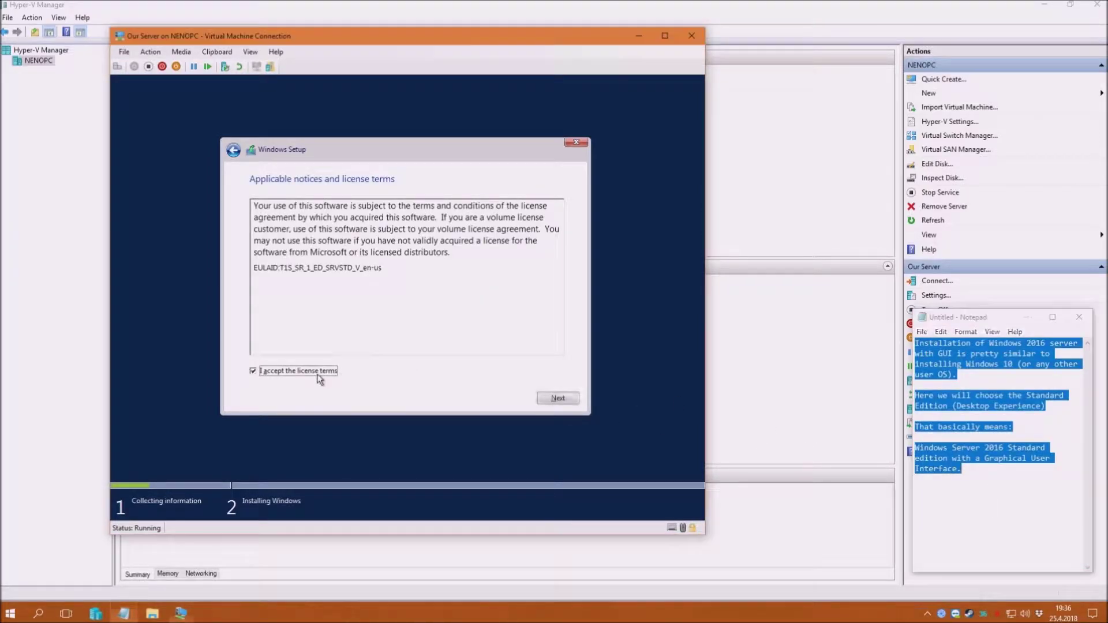
left_click(551, 398)
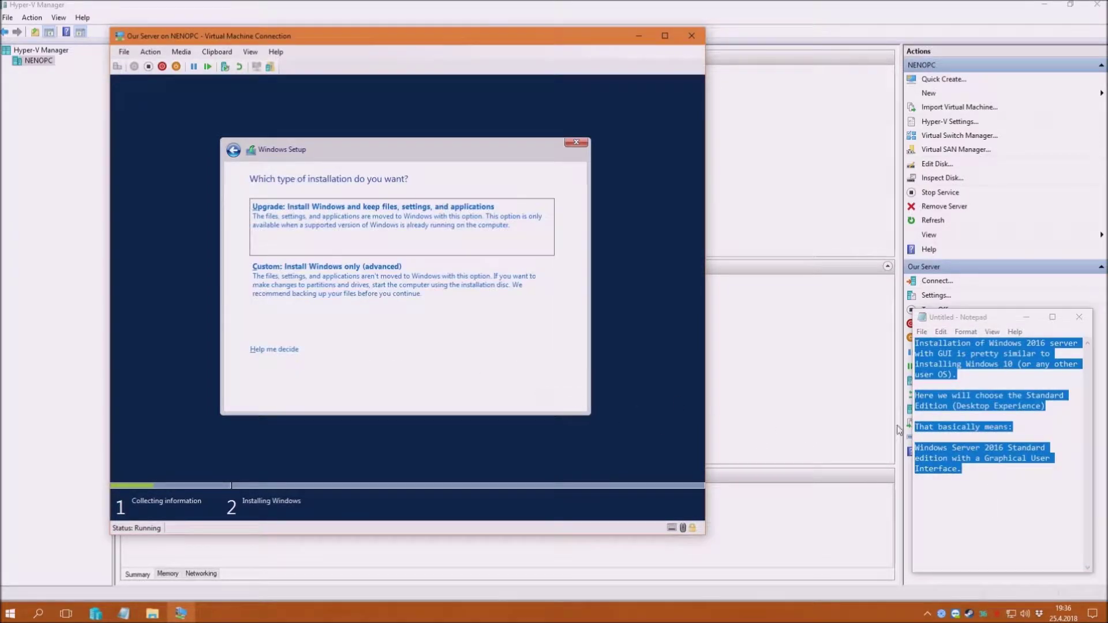
left_click(388, 304)
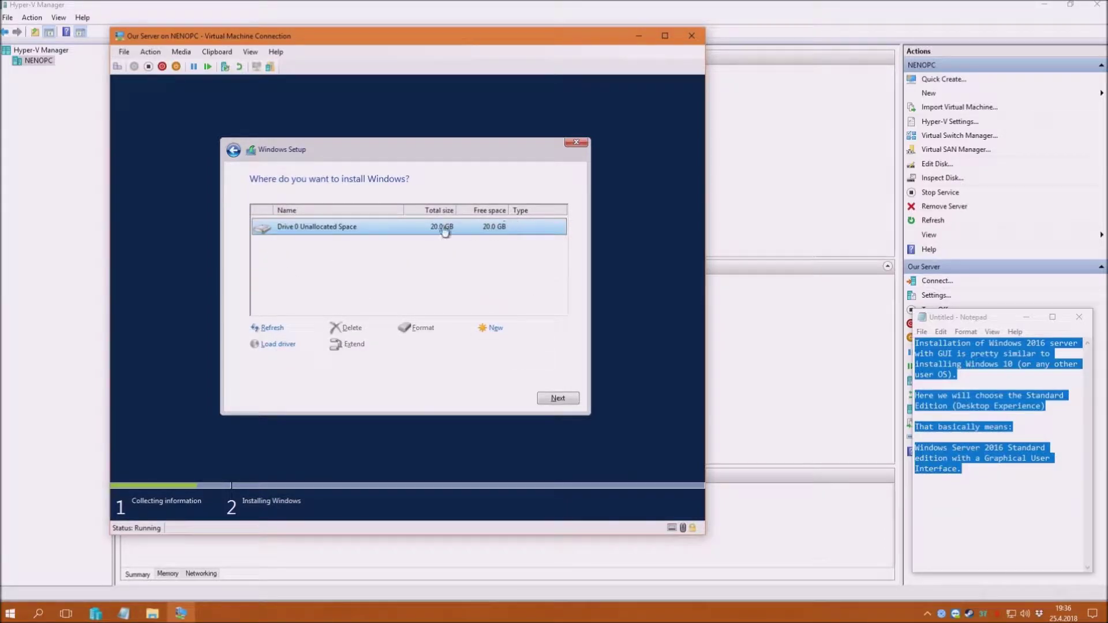
Step: Replace the note with "This is our virtual disk, remember? :)"
left_click(957, 458)
key("ctrl+a")
key("BackSpace")
type("This is")
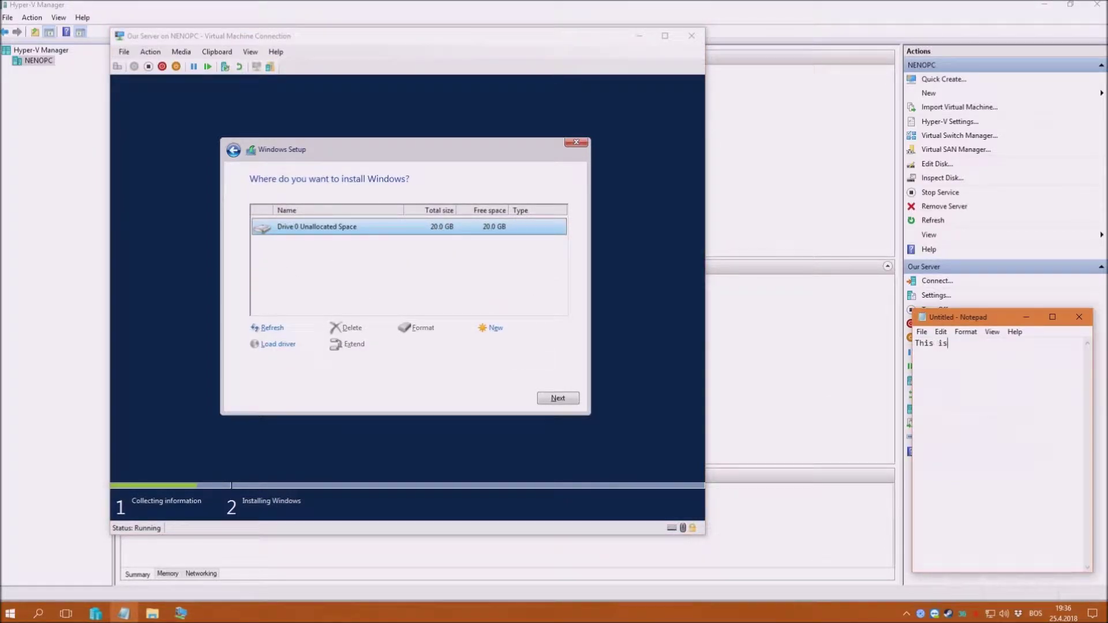
type(" our virtual disk, remember?")
key("Return")
type(":)")
Step: Start installing Windows on the Drive 0 unallocated space
left_click(558, 397)
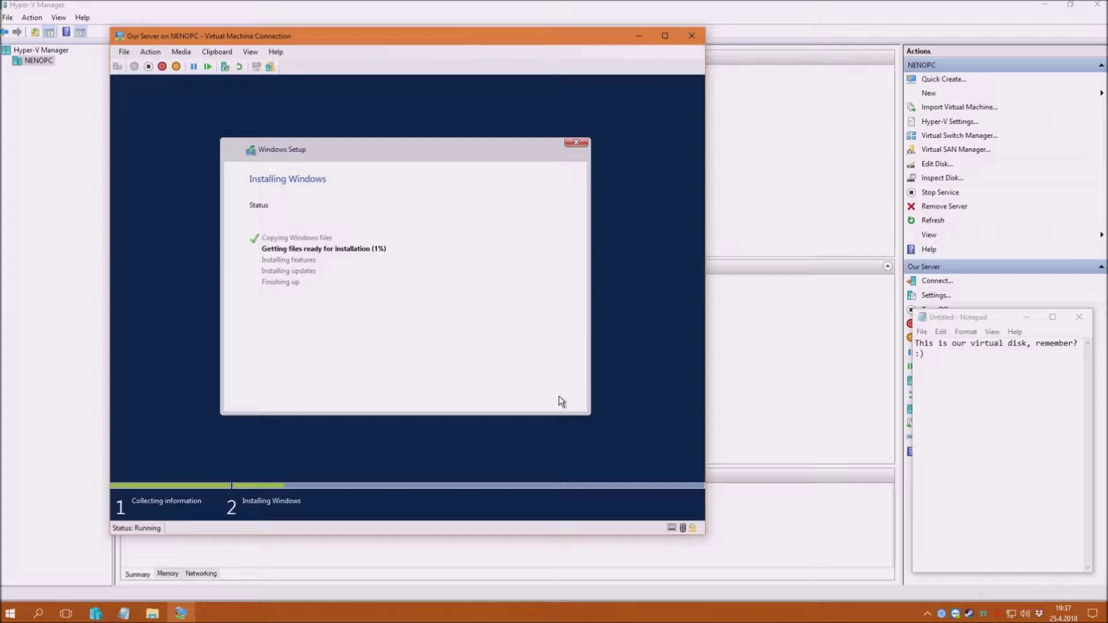
left_click(1039, 386)
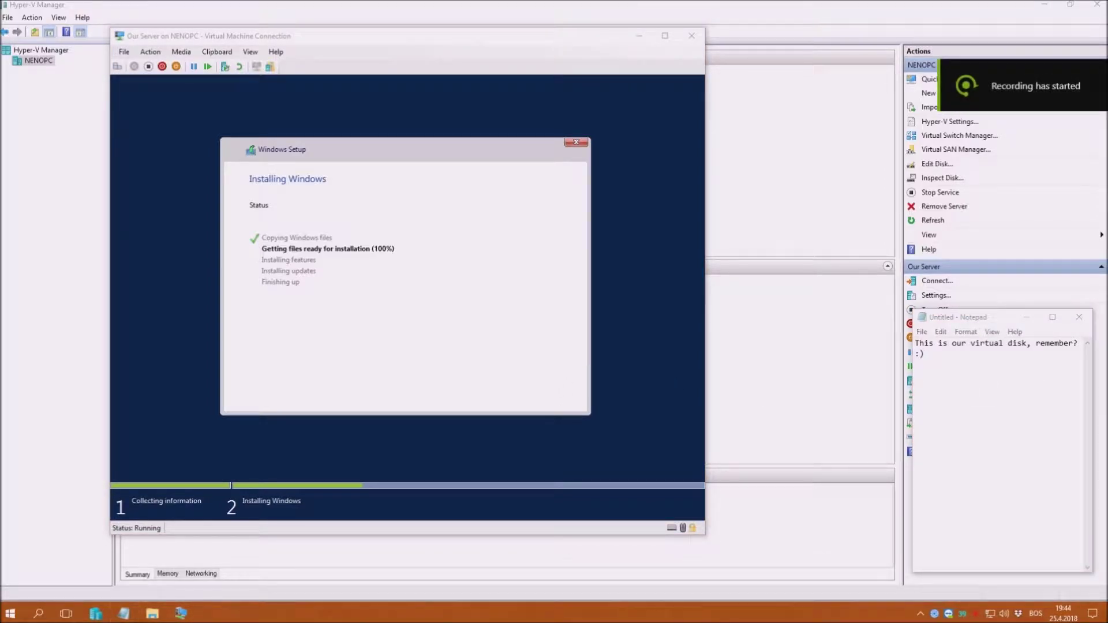
Step: Replace the note with "And we're done :)" and clear it again
left_click(956, 401)
key("ctrl+a")
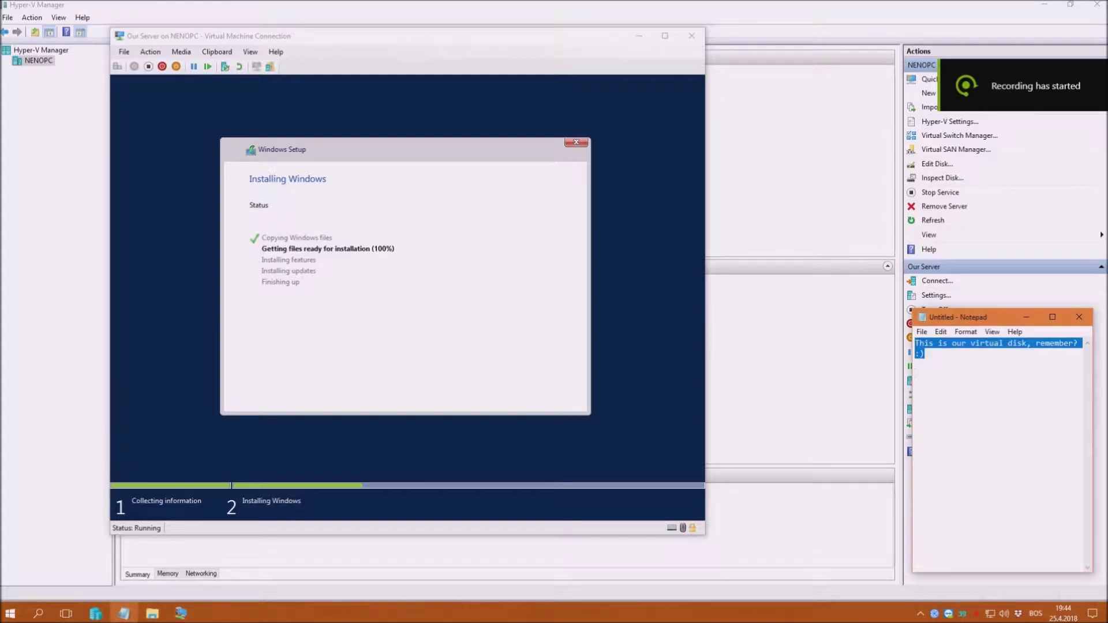
type("And we're donne")
key("BackSpace")
key("BackSpace")
type("e :)")
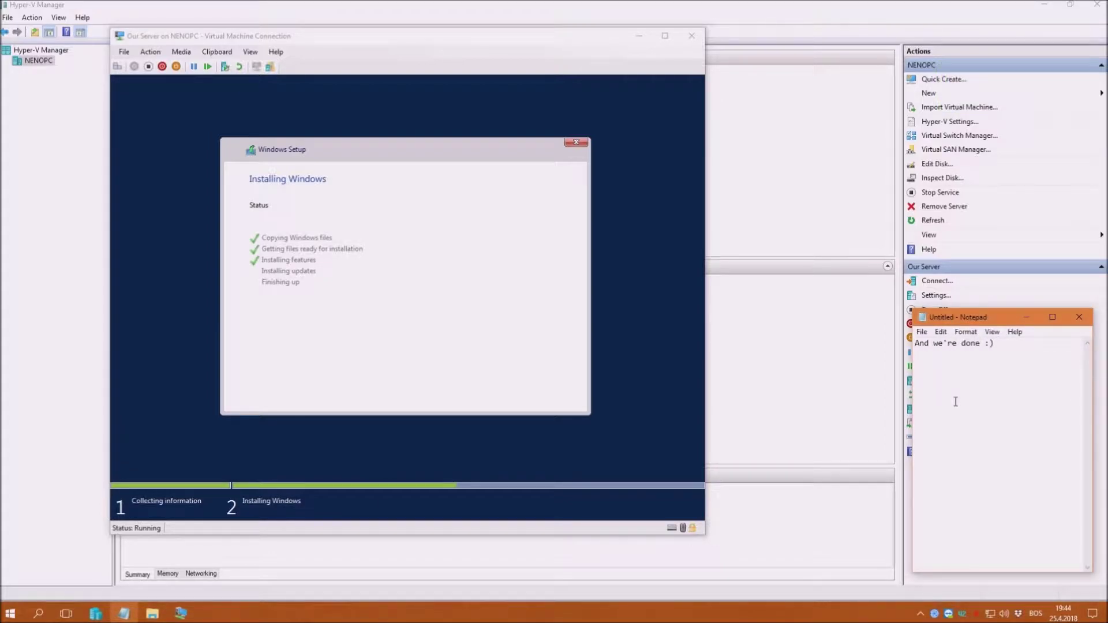
key("ctrl+a")
key("BackSpace")
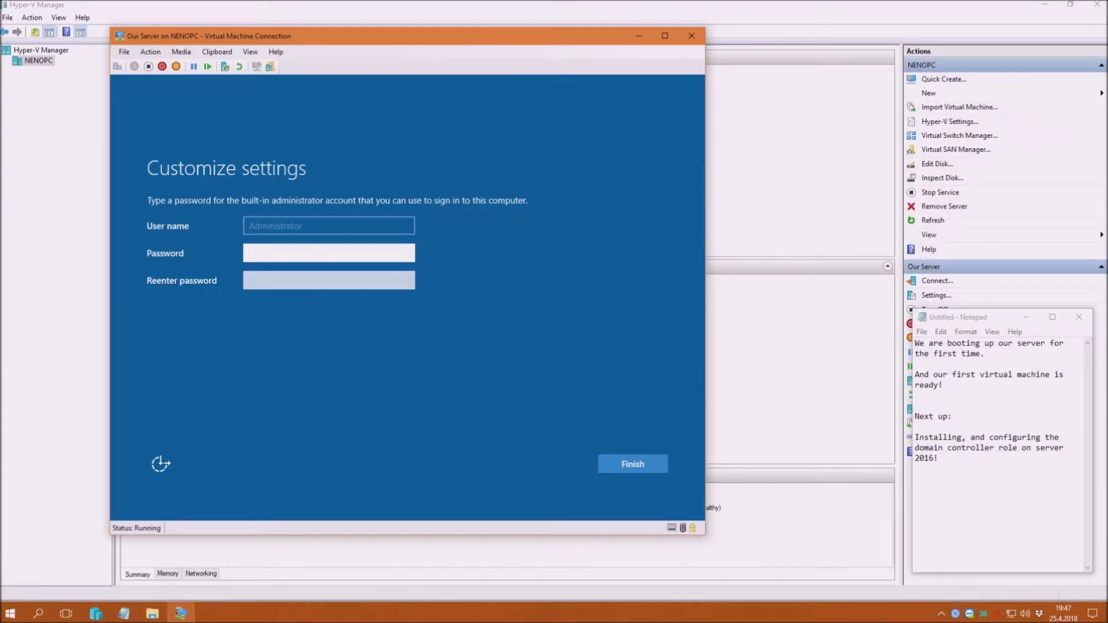
key("ctrl+alt+Left")
key("F10")
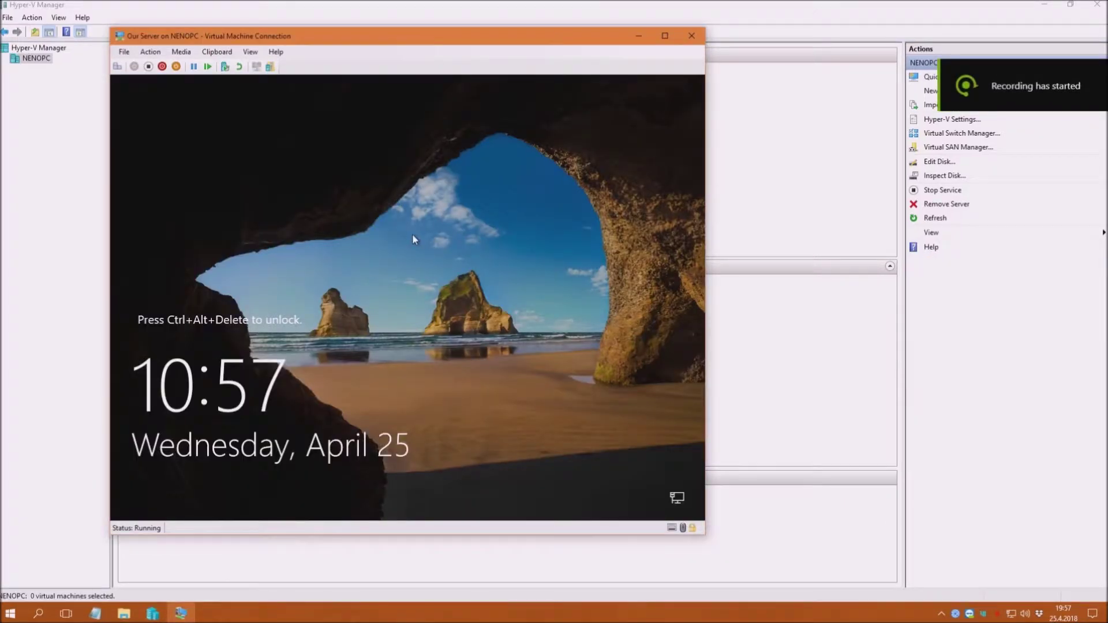
Step: Unlock the server's lock screen to reach the sign-in prompt, write "ctrl+al+en" in Notepad and clear it
key("ctrl+alt+End")
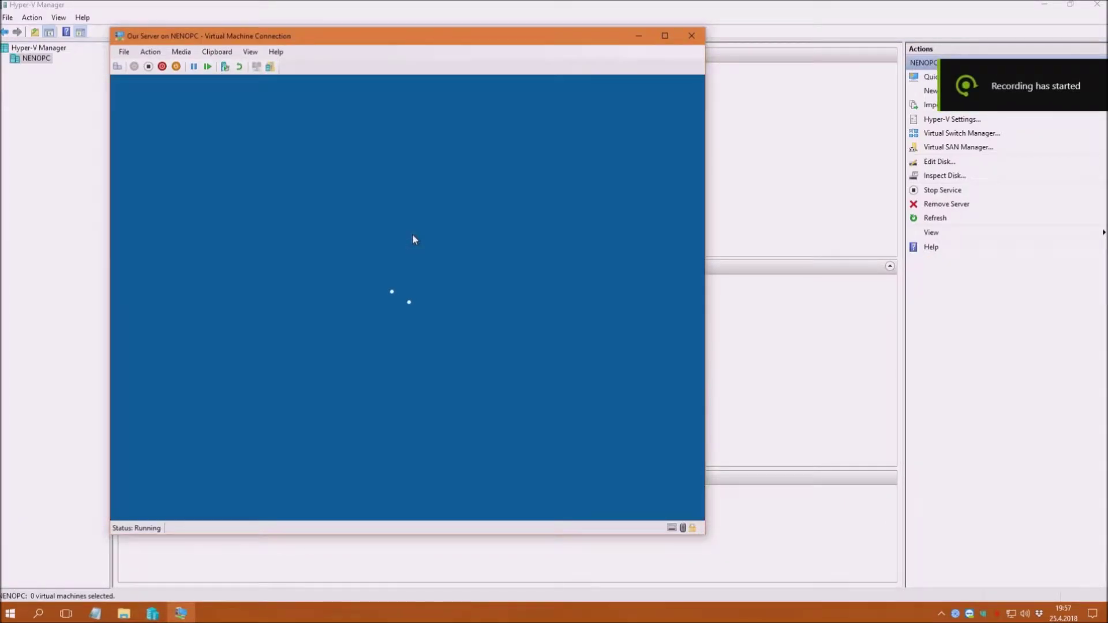
left_click(96, 613)
type("ctrl+al+en")
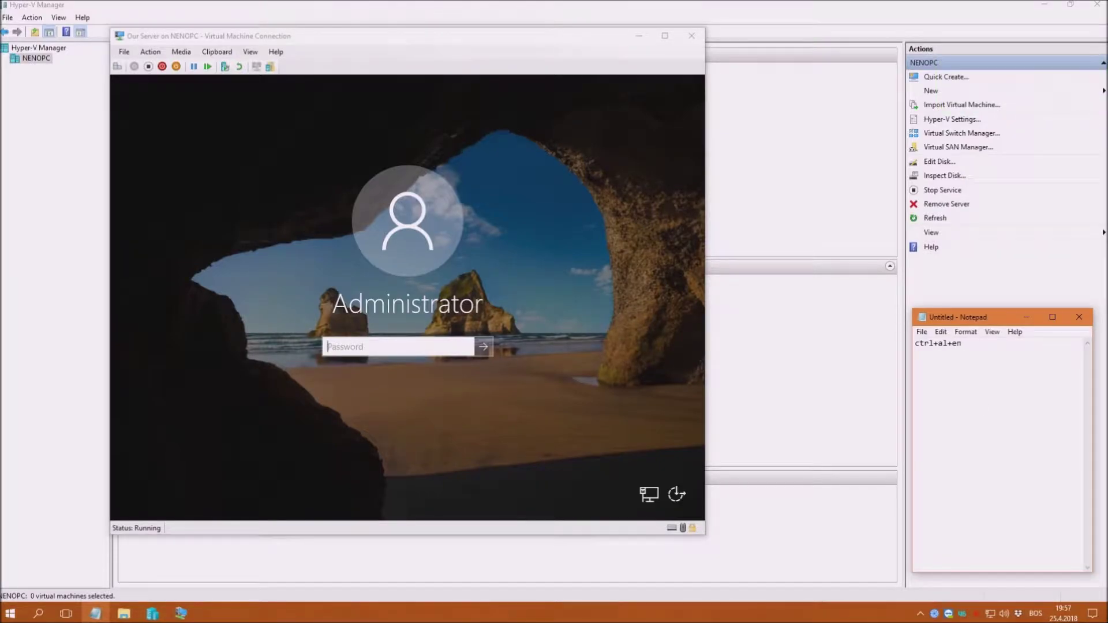
key("ctrl+a")
key("BackSpace")
Step: Sign in to the server as Administrator with the account password
left_click(436, 346)
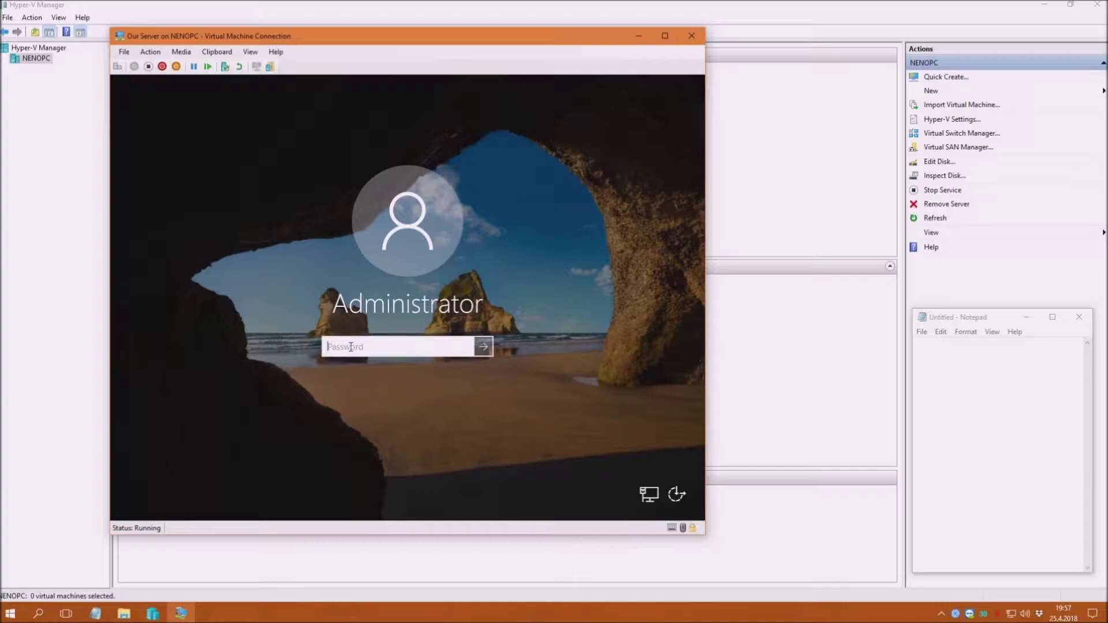
type("••••••••••••")
key("Return")
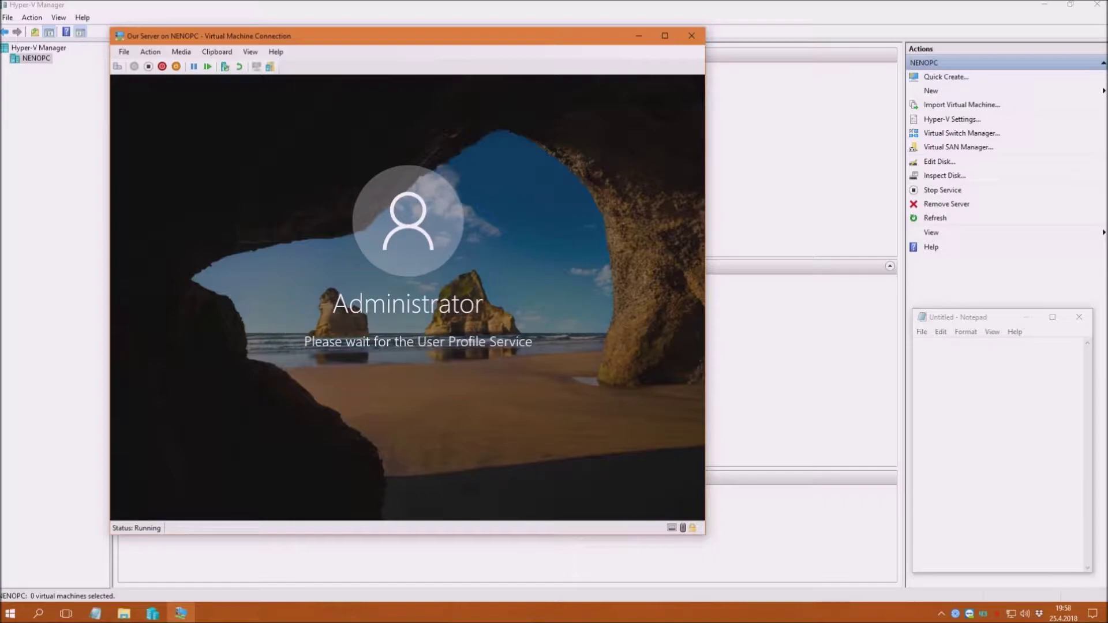
Step: Write the note "Our first login! :) Now the exciting stuff happens..." in Notepad
left_click(923, 364)
type("Our first login")
key("Return")
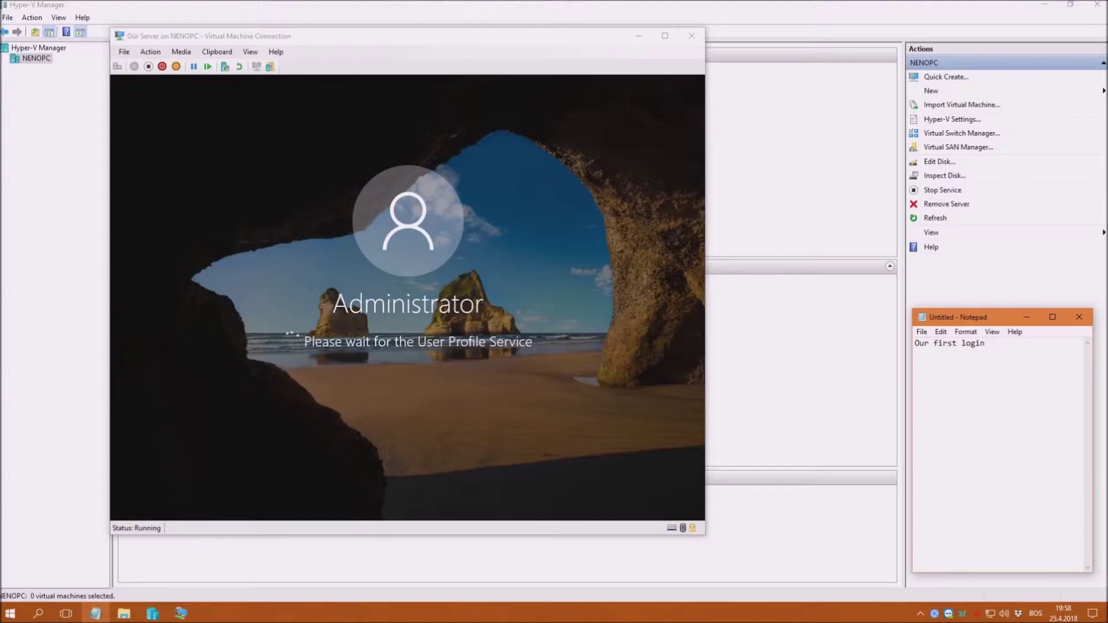
key("BackSpace")
type("n! :)")
key("Return")
type("Now the exciting stuff happens...")
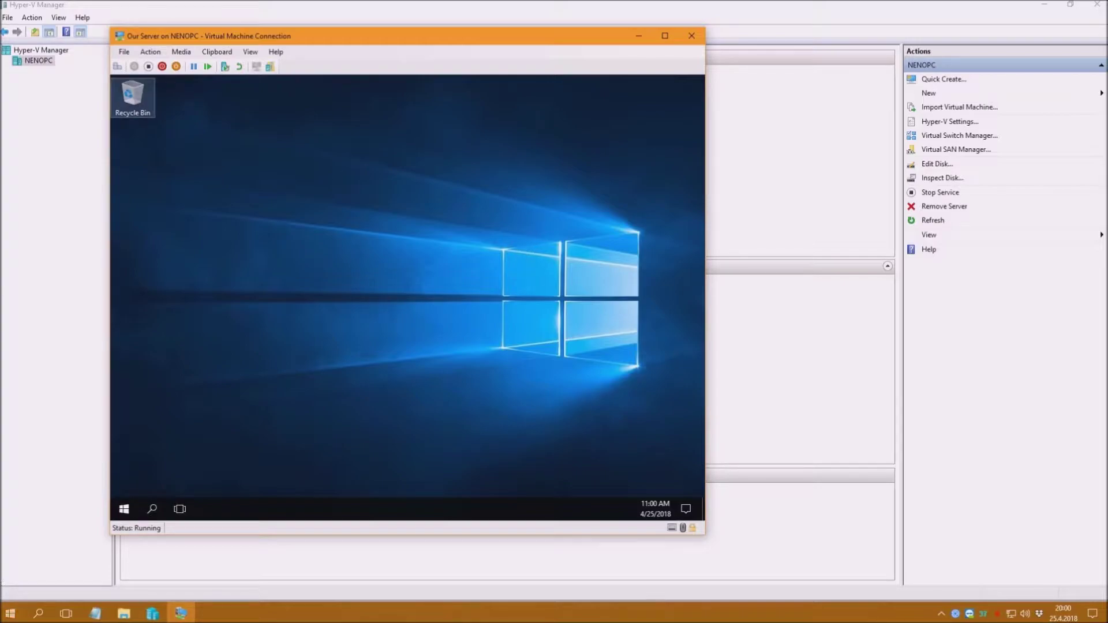
Step: Write a new Notepad note: "alright! windows has booted up, and the "Server Manager" is getting loaded."
left_click(95, 613)
type("alright!")
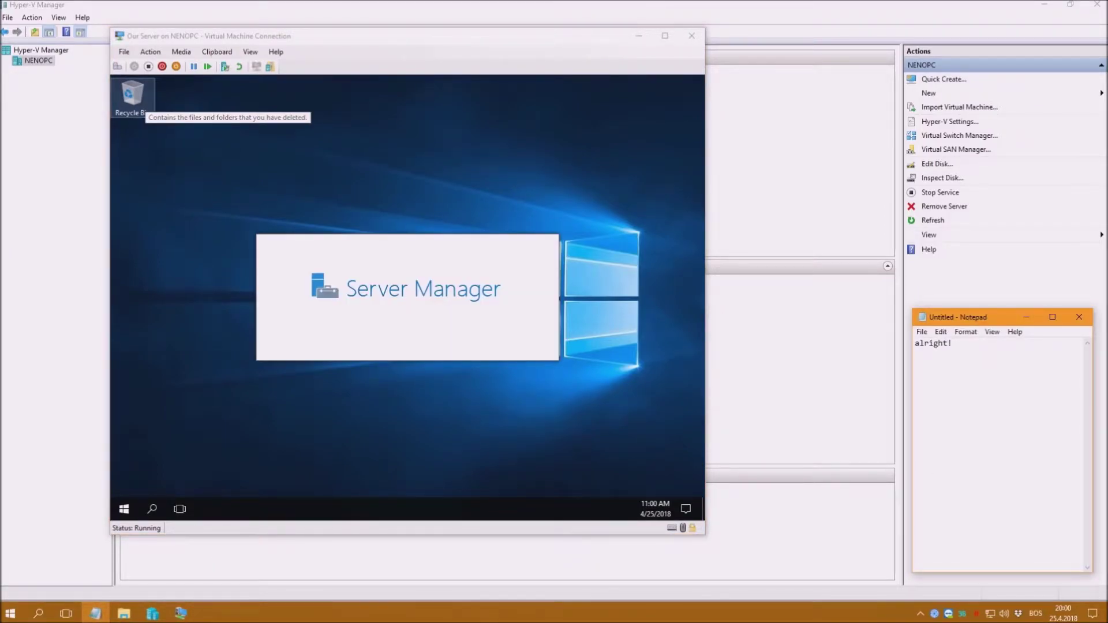
key("Return")
key("Return")
type("windows has booted up, and the \"Server M")
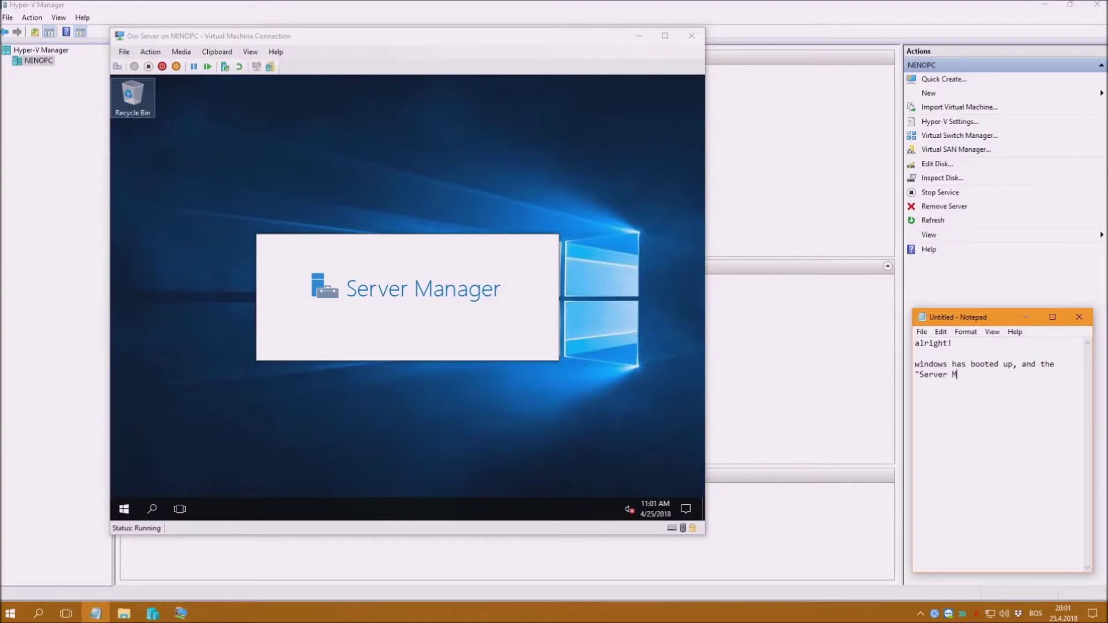
type("anager\" is getting l")
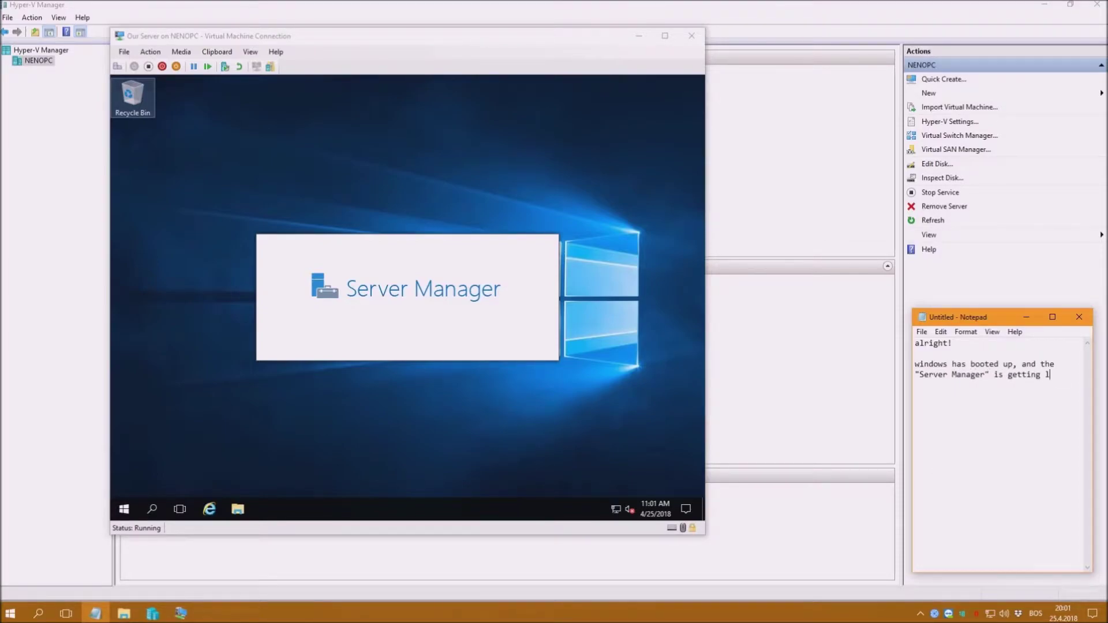
type("oadad.")
key("Return")
key("Return")
Step: Add the line "Remember? That's our best friend ;)" to the note
type("Rem")
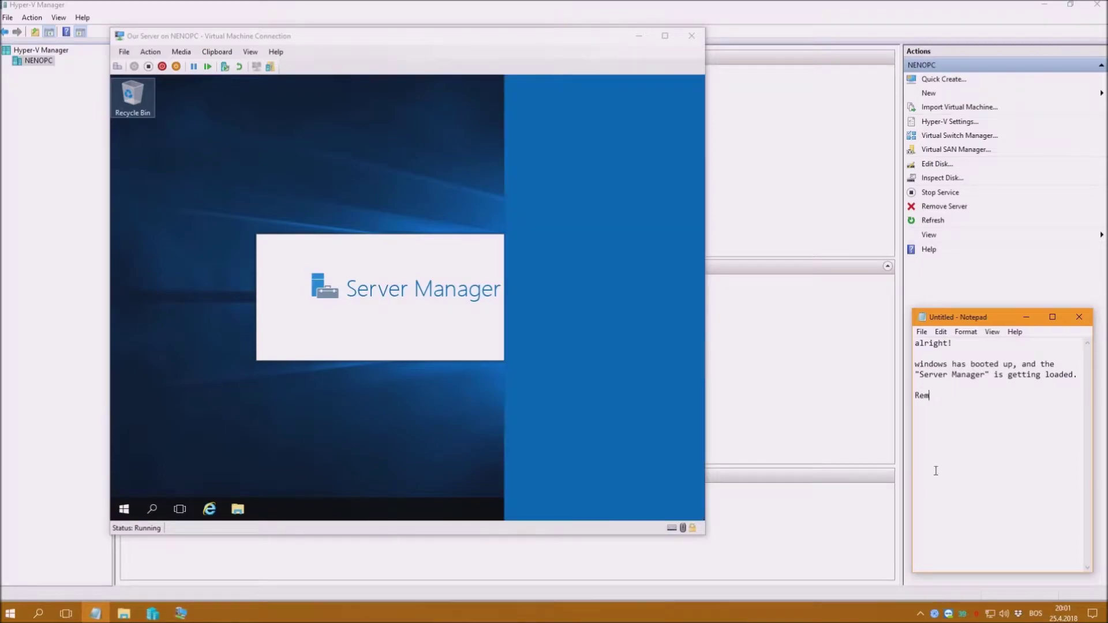
type("ember? Tha")
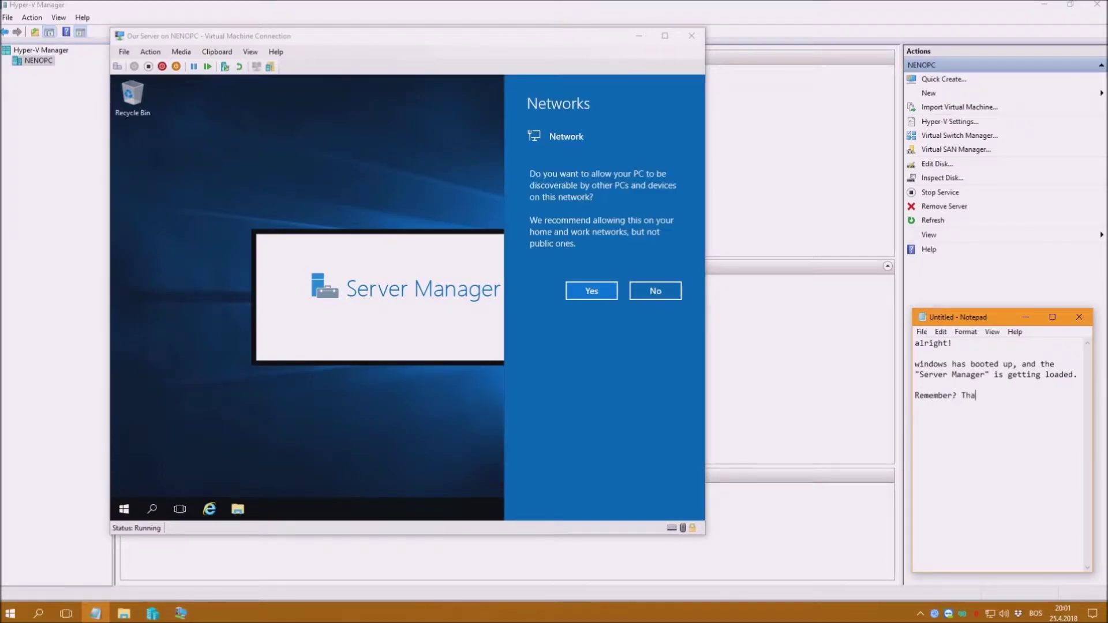
type("t's our best friend ;)")
key("Return")
Step: Allow the server to be discoverable by other PCs and devices on the network, and return to the note
left_click(589, 287)
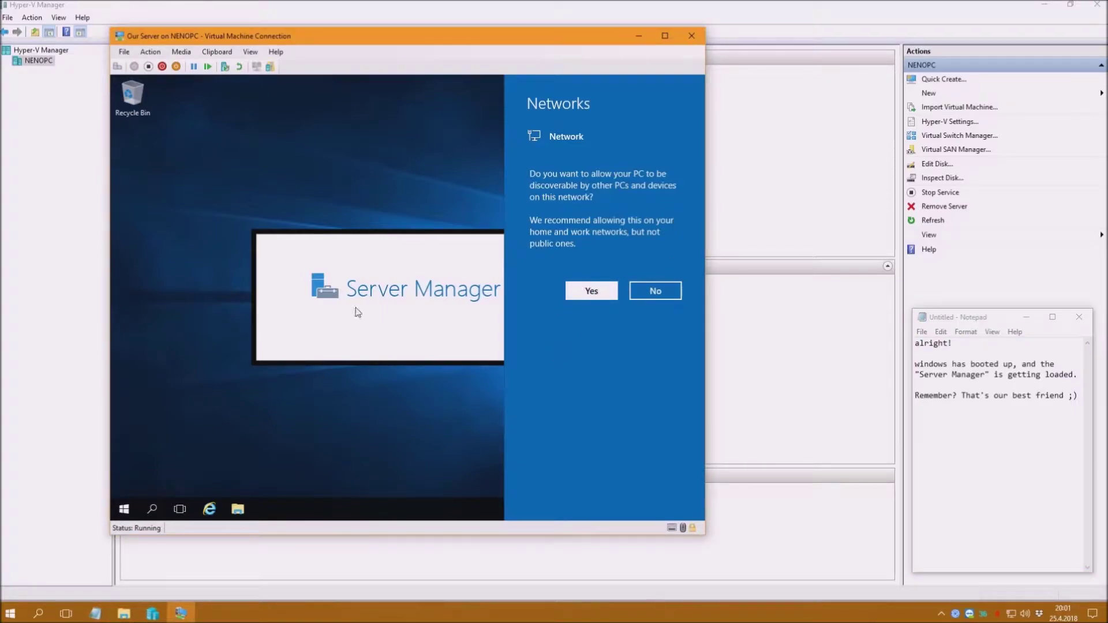
left_click(1025, 442)
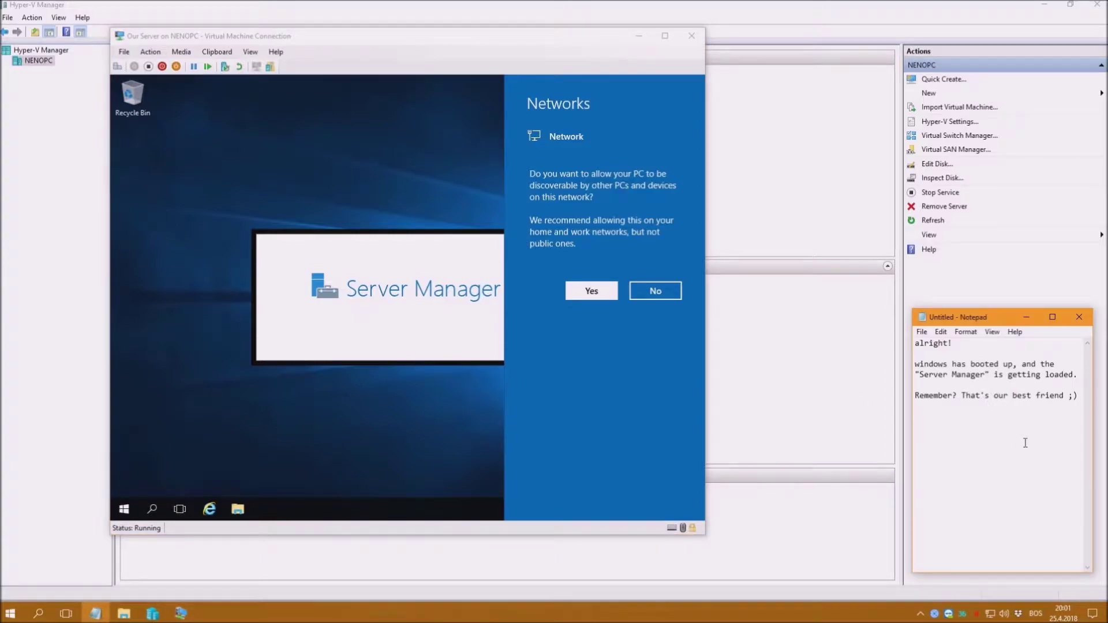
Step: Clear the note and show the virtual machine full screen with its Server Manager window minimized
key("ctrl+a")
key("BackSpace")
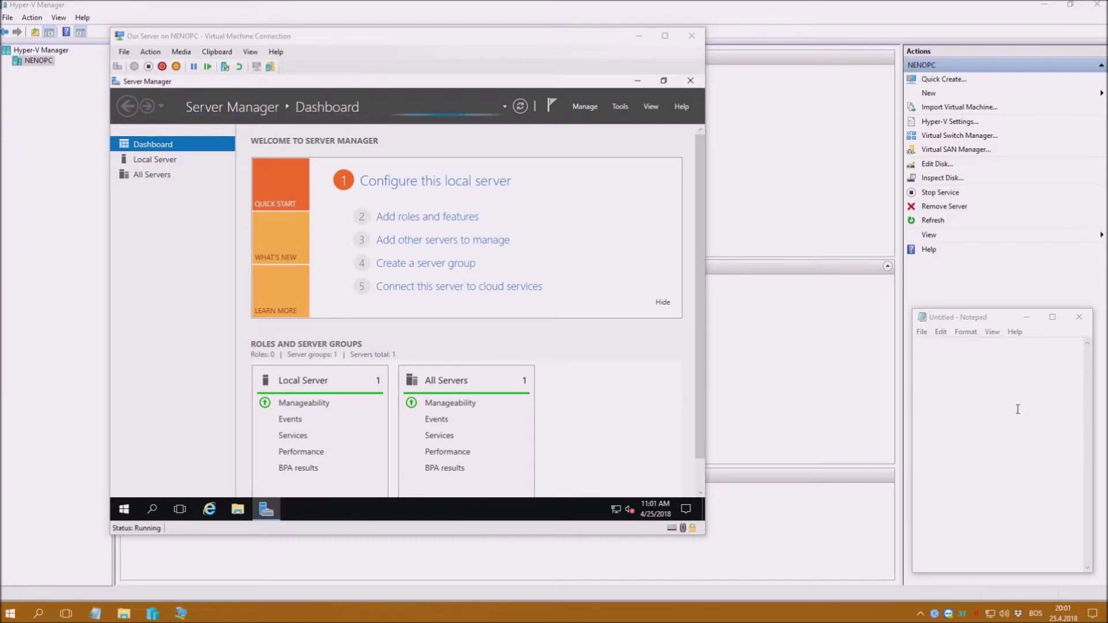
left_click(658, 39)
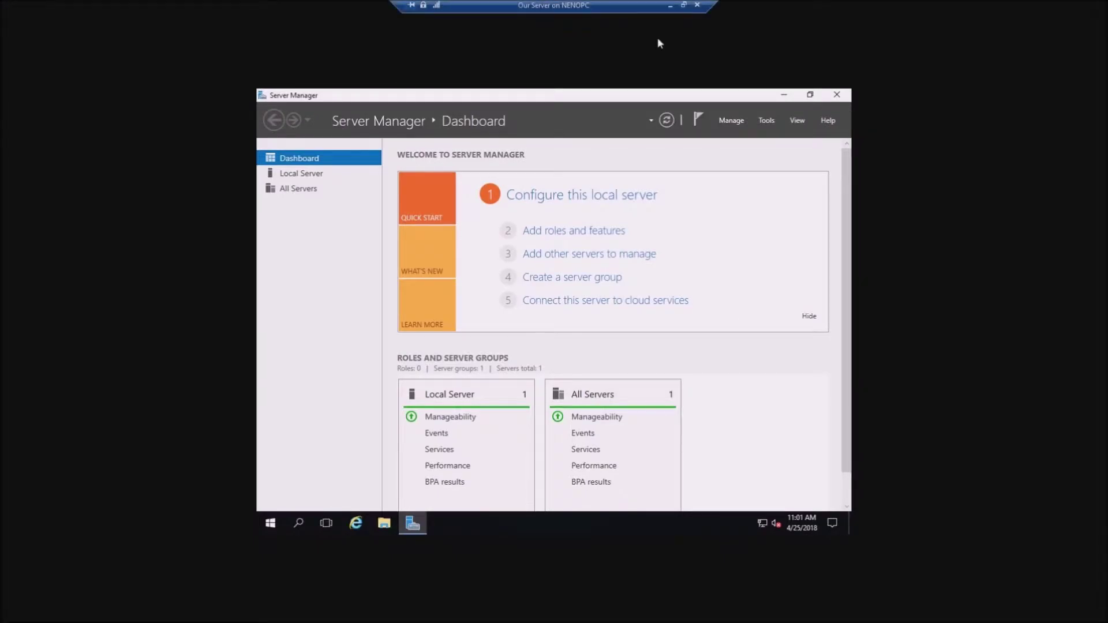
left_click(783, 96)
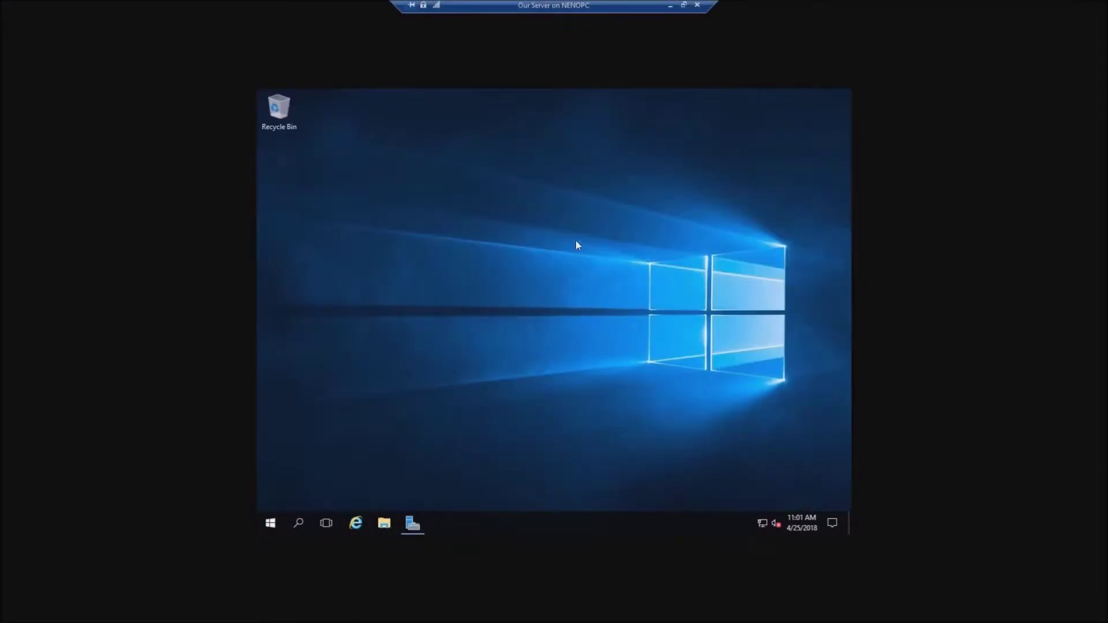
Step: Set the server's display resolution to 1366 × 768, keep the changes, and return to the refreshed desktop
right_click(547, 262)
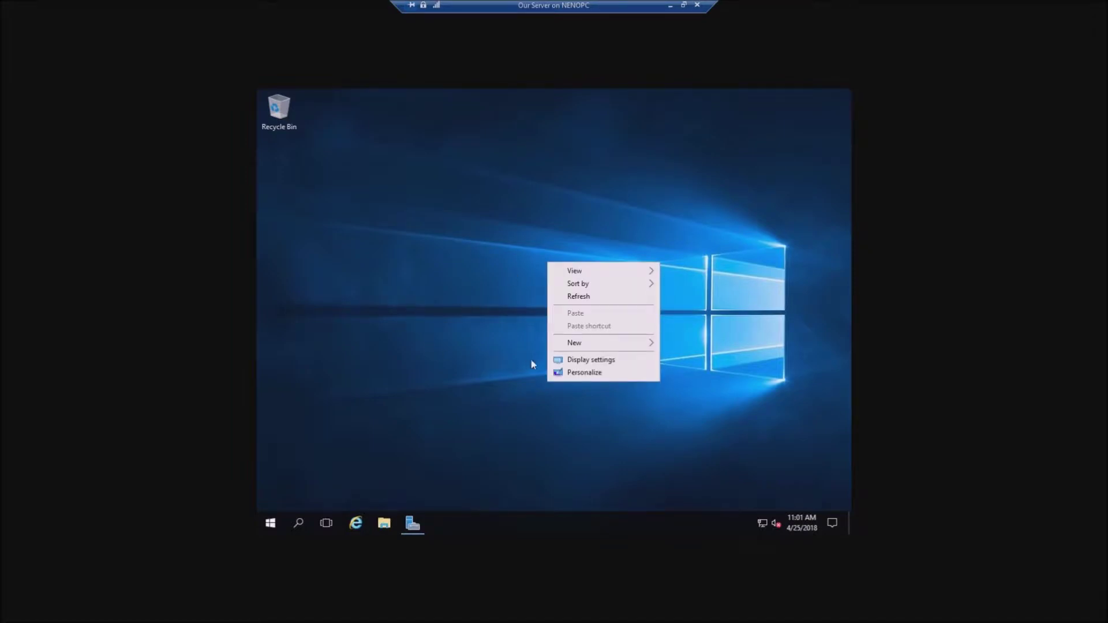
left_click(583, 358)
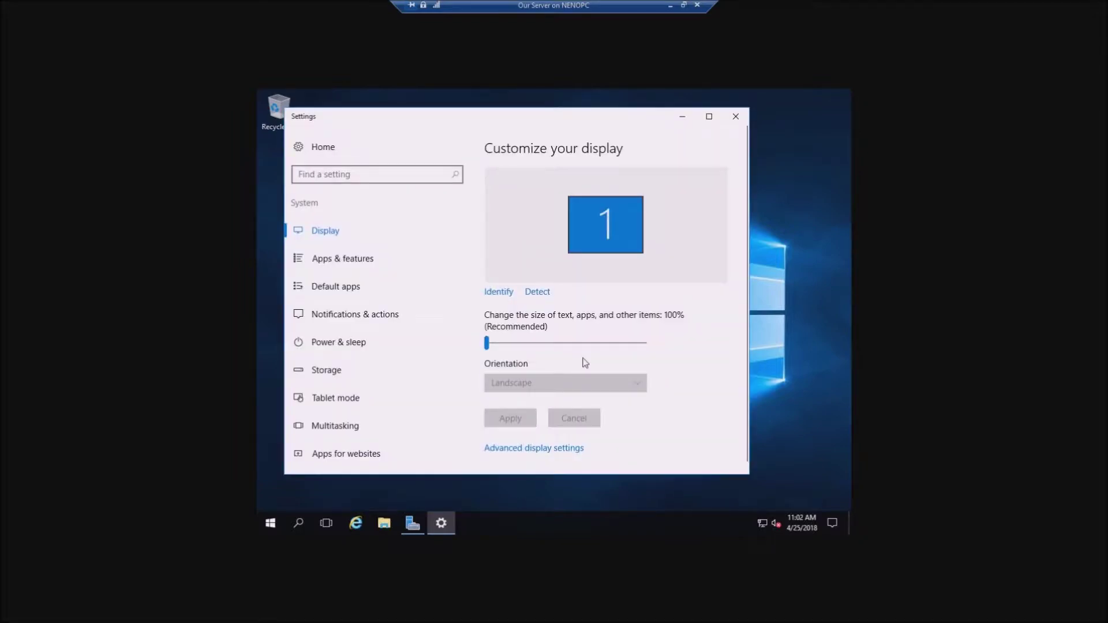
left_click(581, 451)
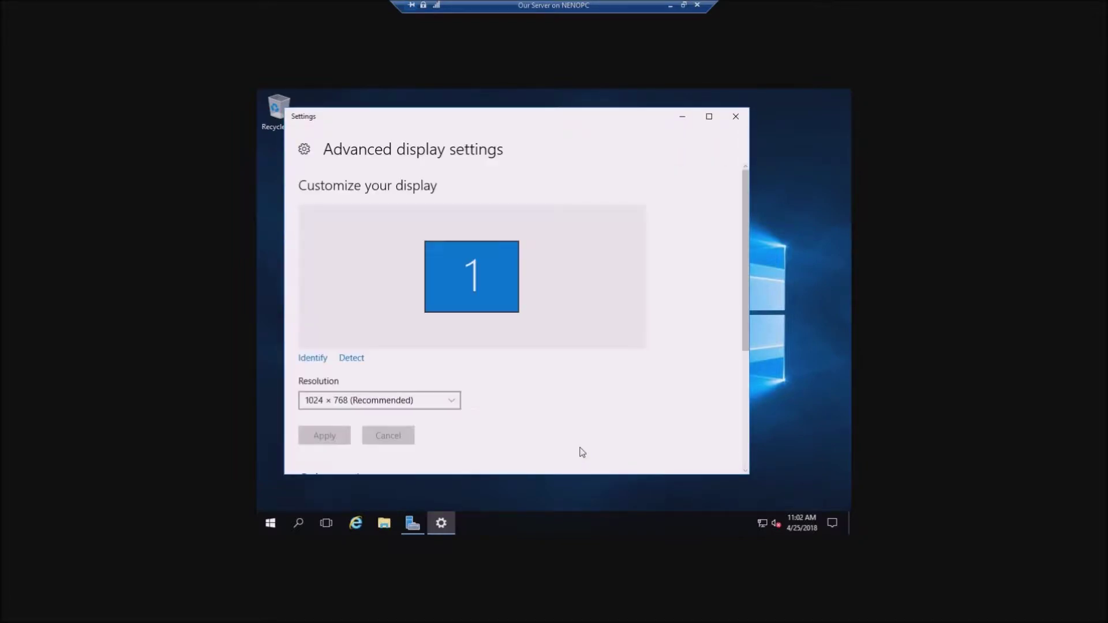
left_click(444, 406)
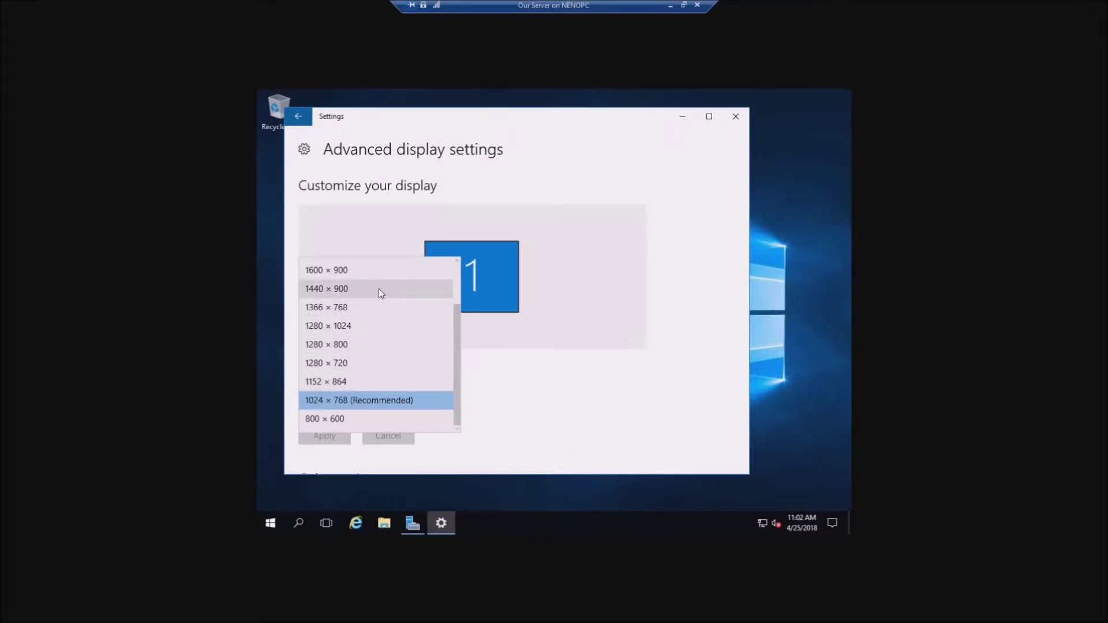
left_click(380, 308)
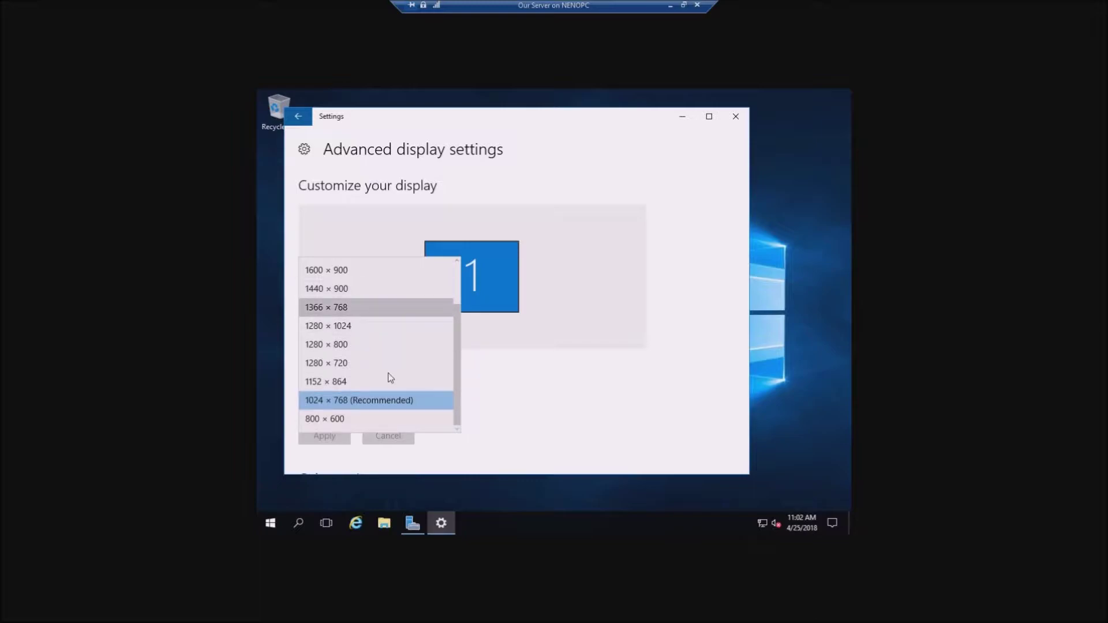
left_click(345, 435)
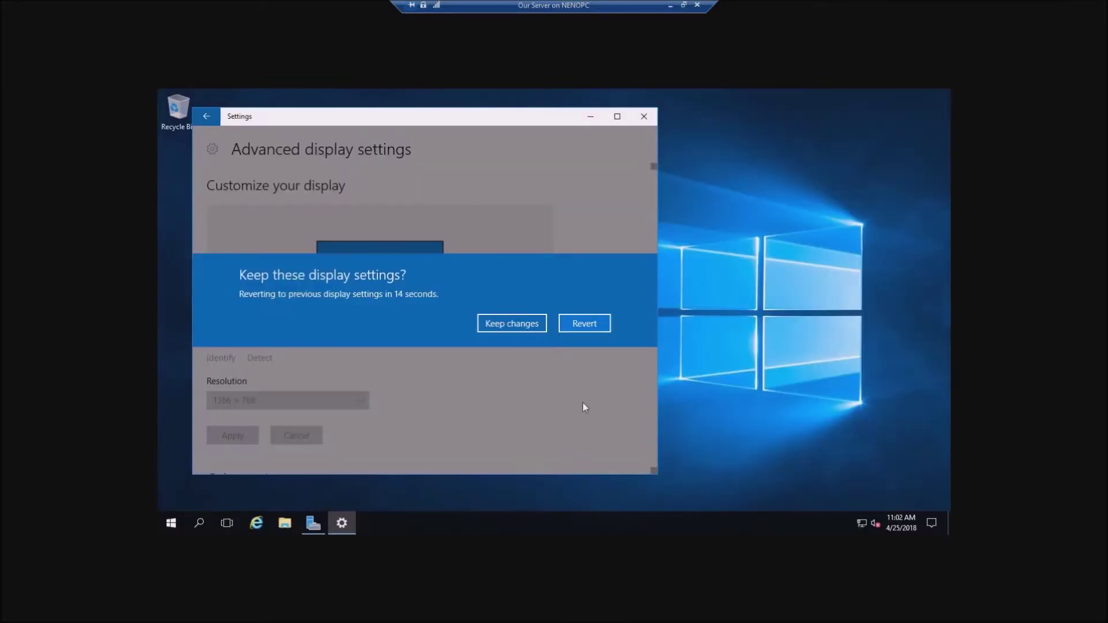
left_click(533, 328)
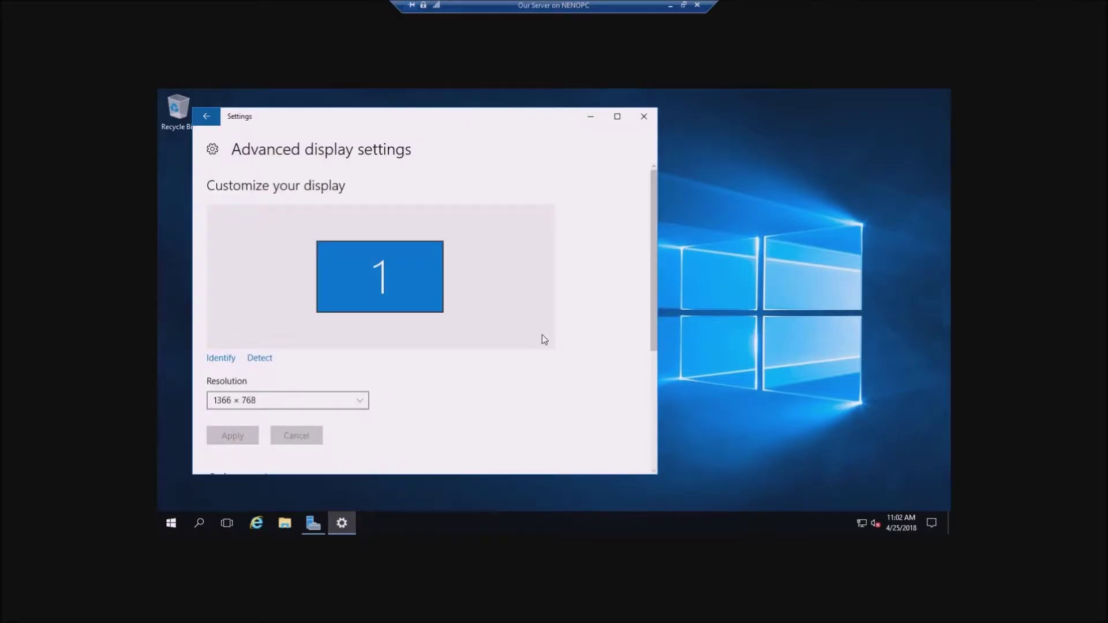
left_click(644, 116)
right_click(557, 247)
left_click(585, 288)
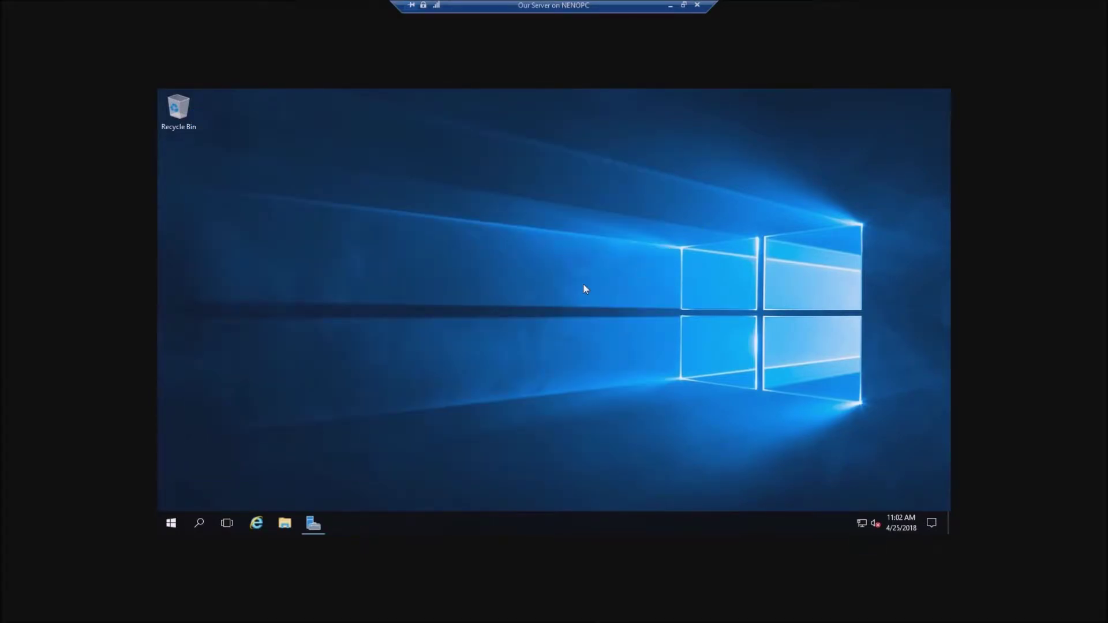
Step: Open Notepad on the server and arrange it as a narrow window at the desktop's right side
right_click(176, 526)
left_click(220, 462)
type("notepad")
key("Return")
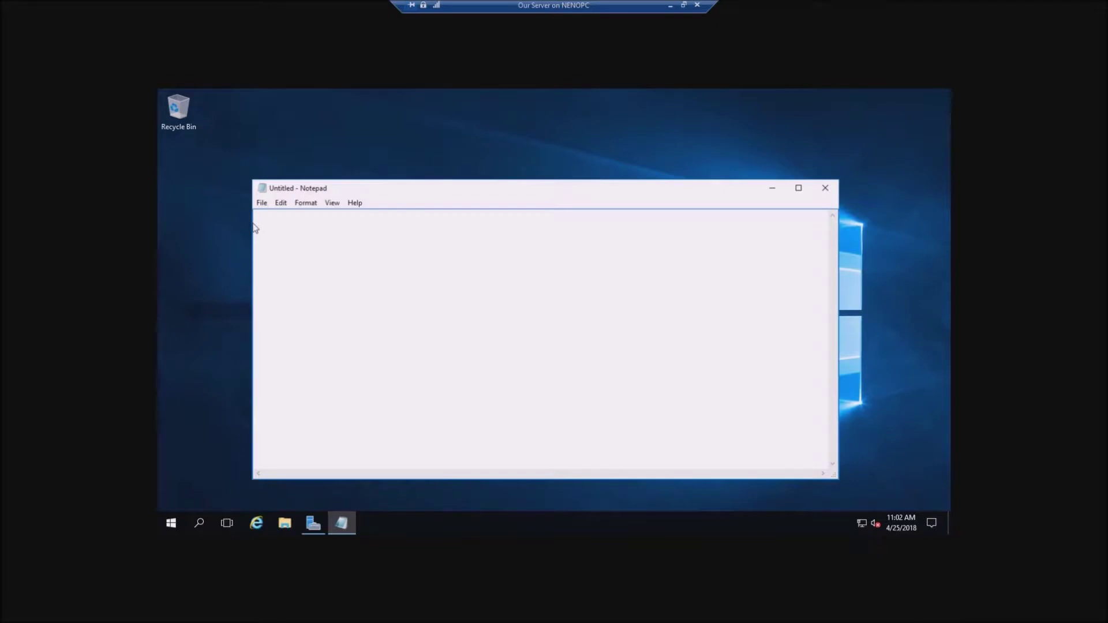
left_click_drag(253, 224, 507, 225)
left_click_drag(681, 196, 773, 113)
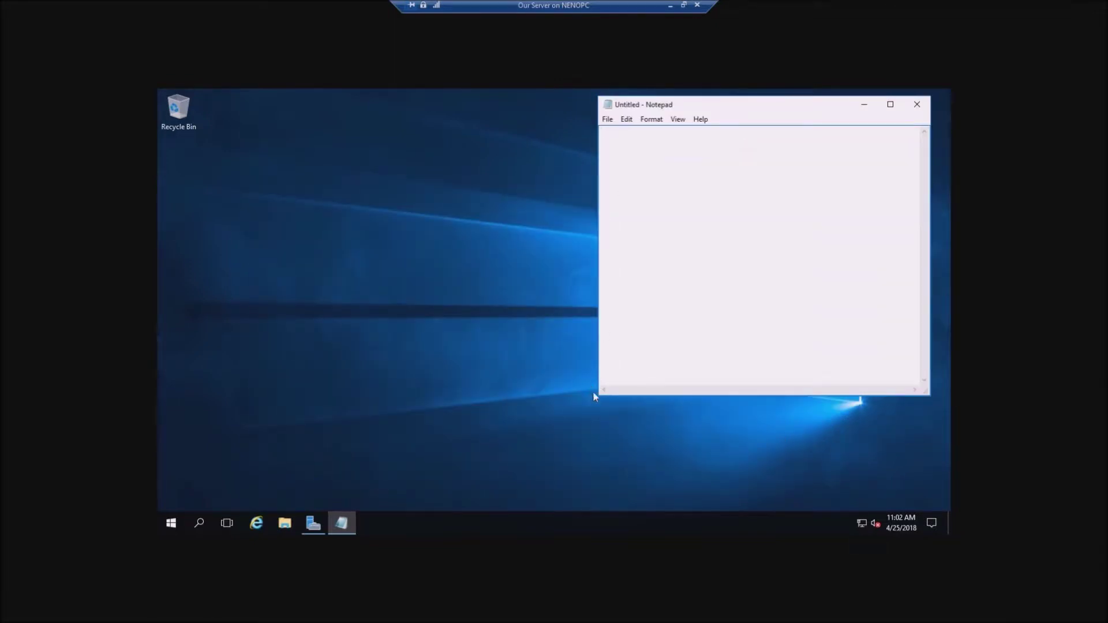
left_click_drag(598, 395, 719, 509)
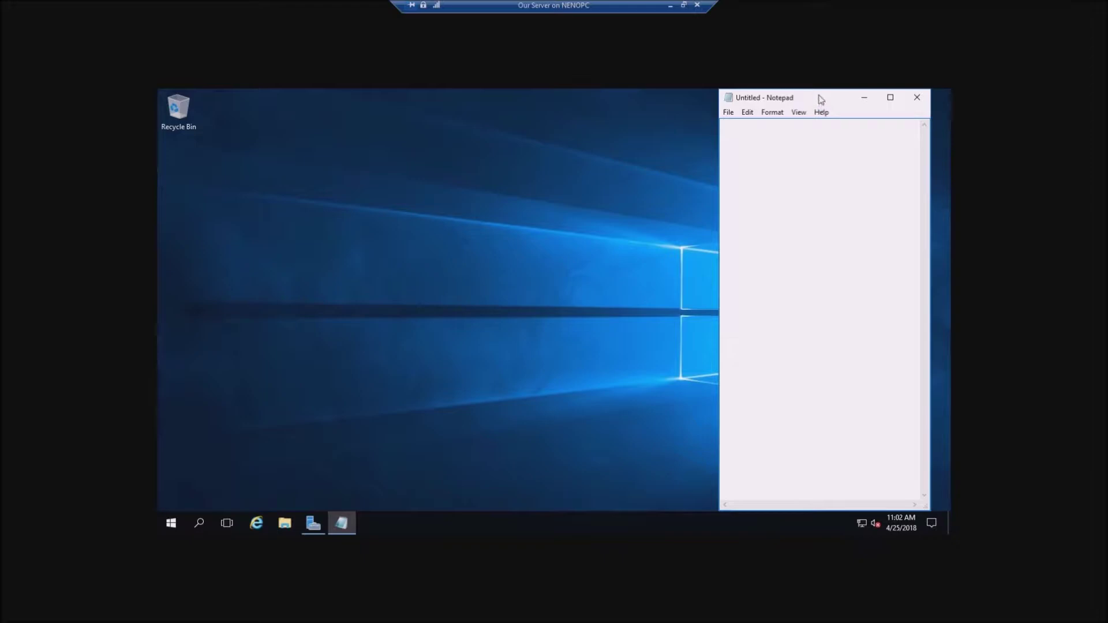
left_click_drag(820, 99, 819, 109)
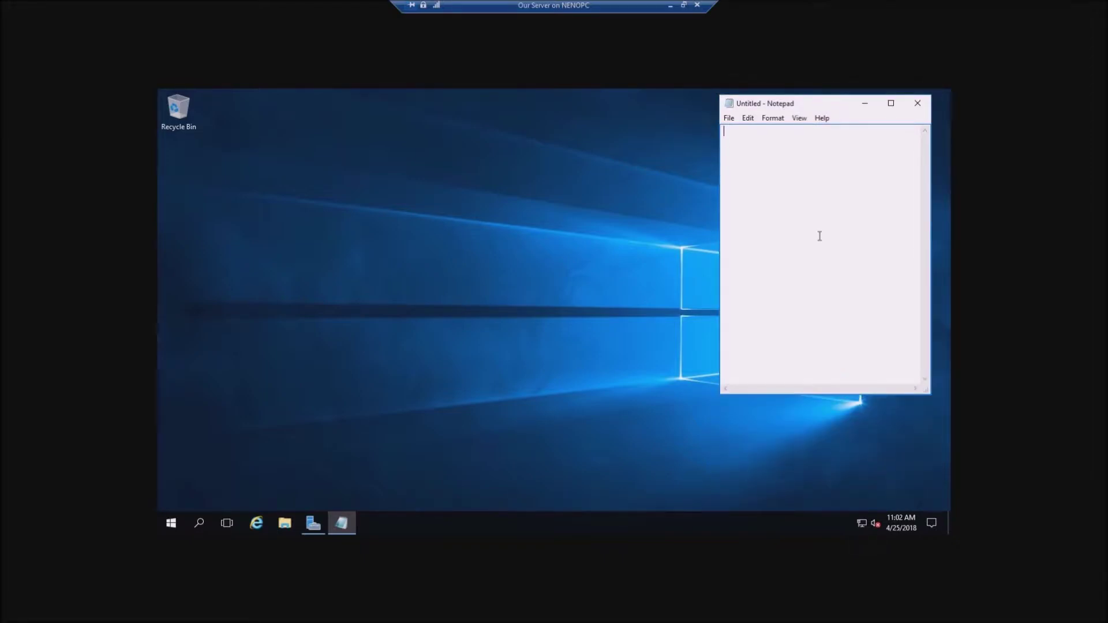
Step: Write "A couple of things that aren't a "must do" practice" in the note and turn on word wrap
type("A couple of things that't a \"must do")
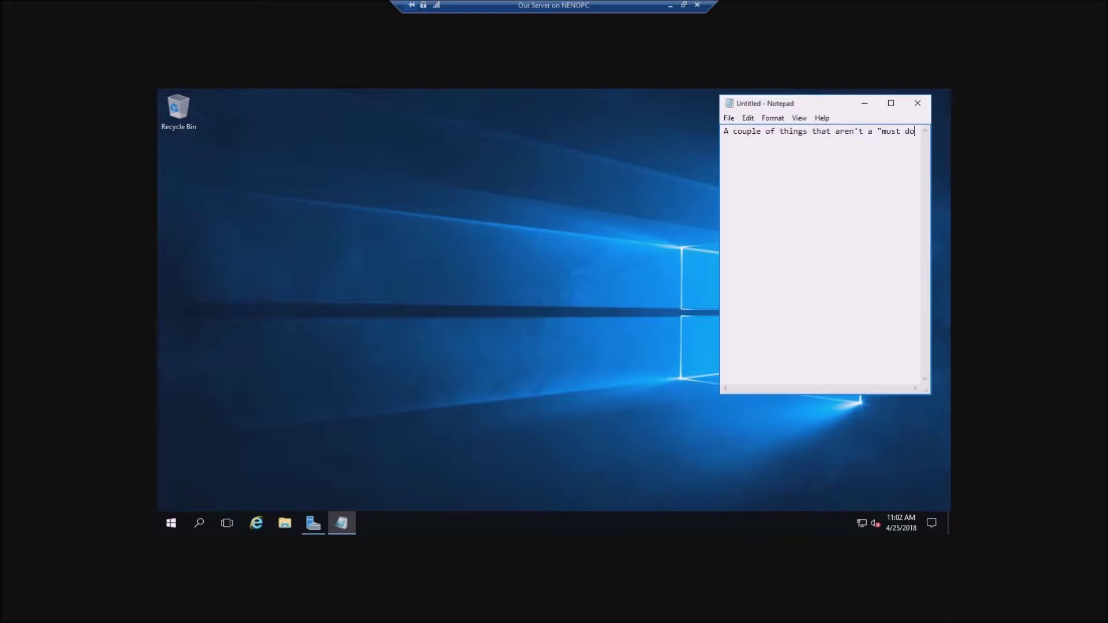
type("\" practice")
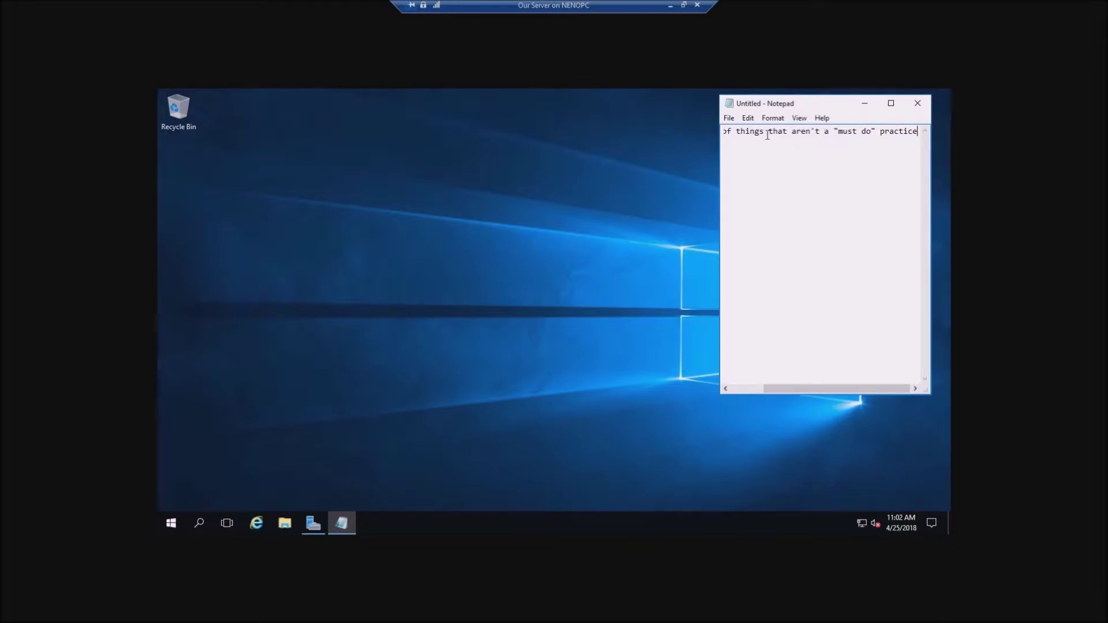
left_click(773, 118)
left_click(799, 131)
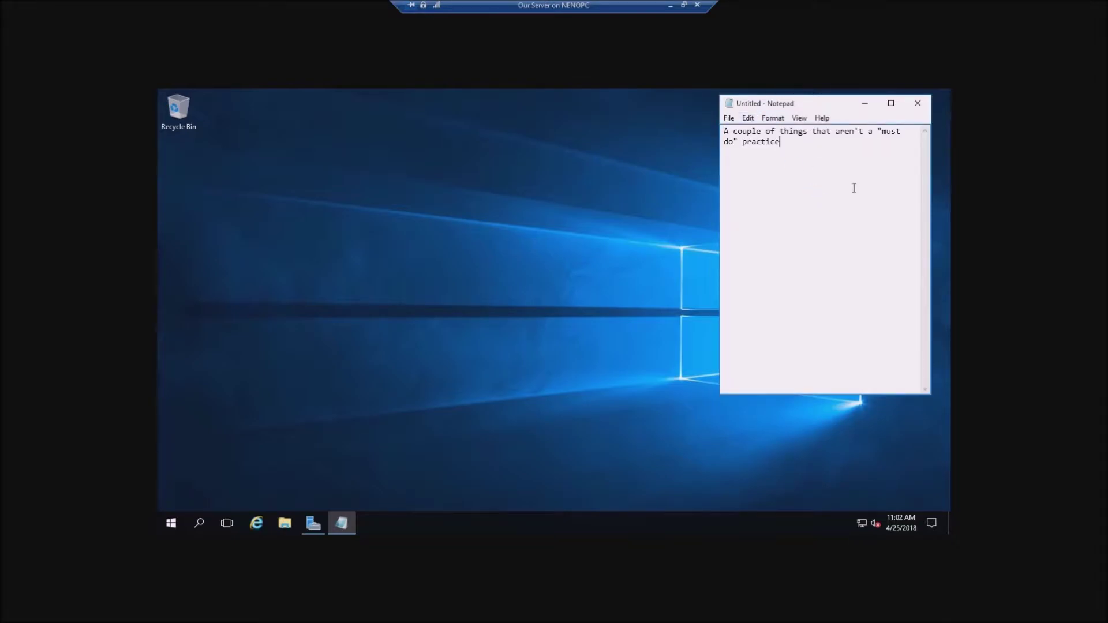
Step: Continue the note with ", but I always do are:" and the item "1. Place a "Computer" icon on the desktop"
type(", but I always do are:")
key("Return")
key("Return")
type("1. Place a \"C")
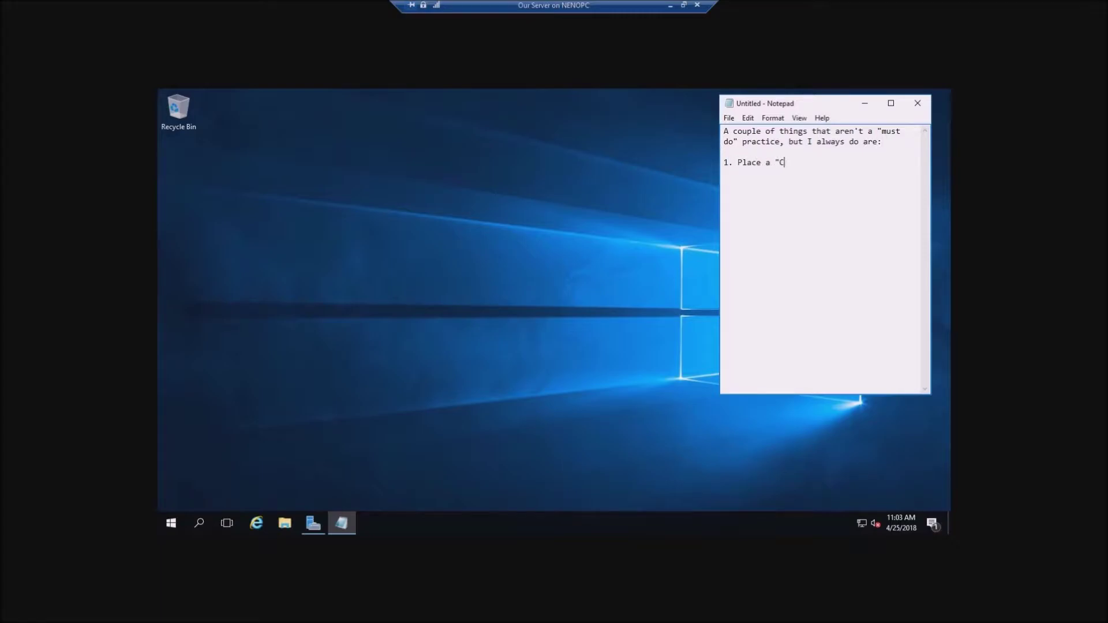
type("omputer\" icon on the desktop")
Step: Open the desktop icon settings by running desk.cpl,,5 in a Command Prompt
right_click(178, 523)
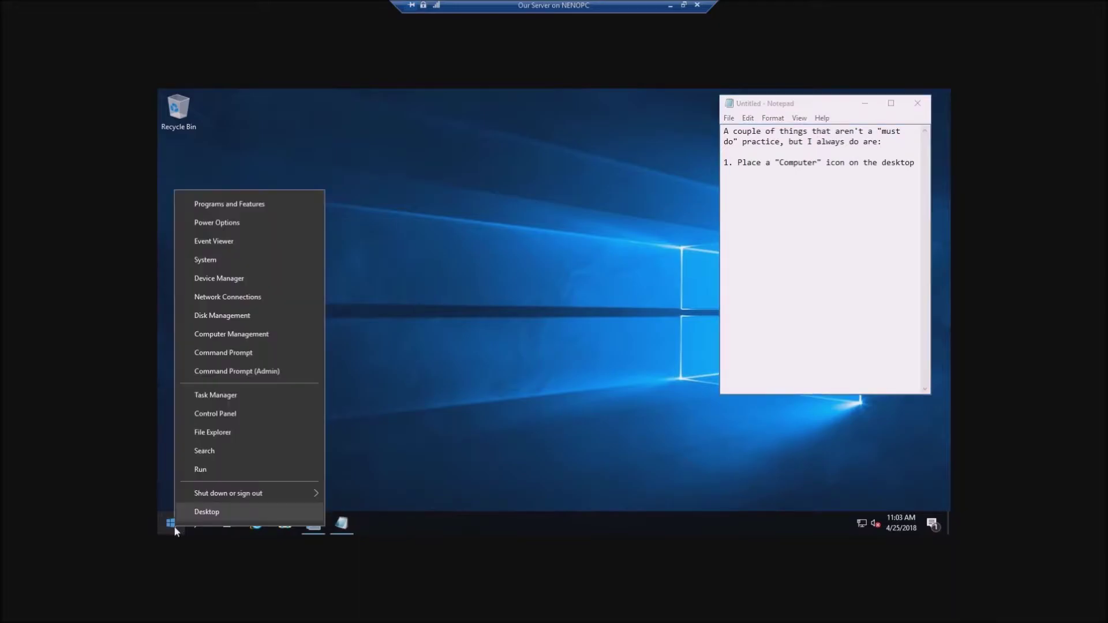
left_click(210, 471)
type("c:")
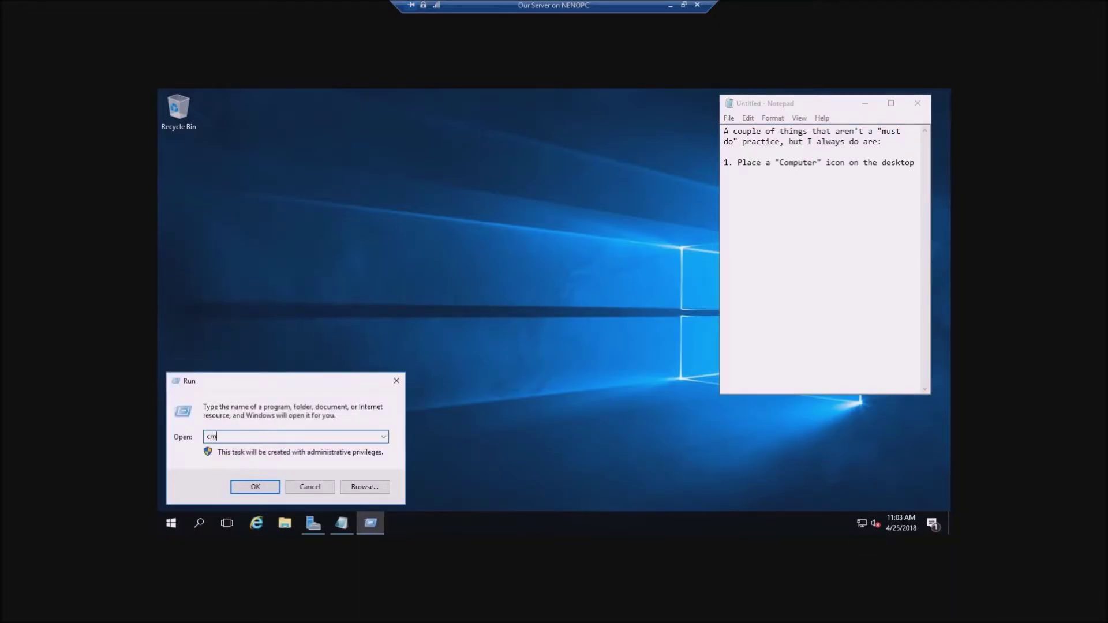
key("Return")
type("desk.pl")
key("BackSpace")
key("BackSpace")
type("cpl,,5")
key("Return")
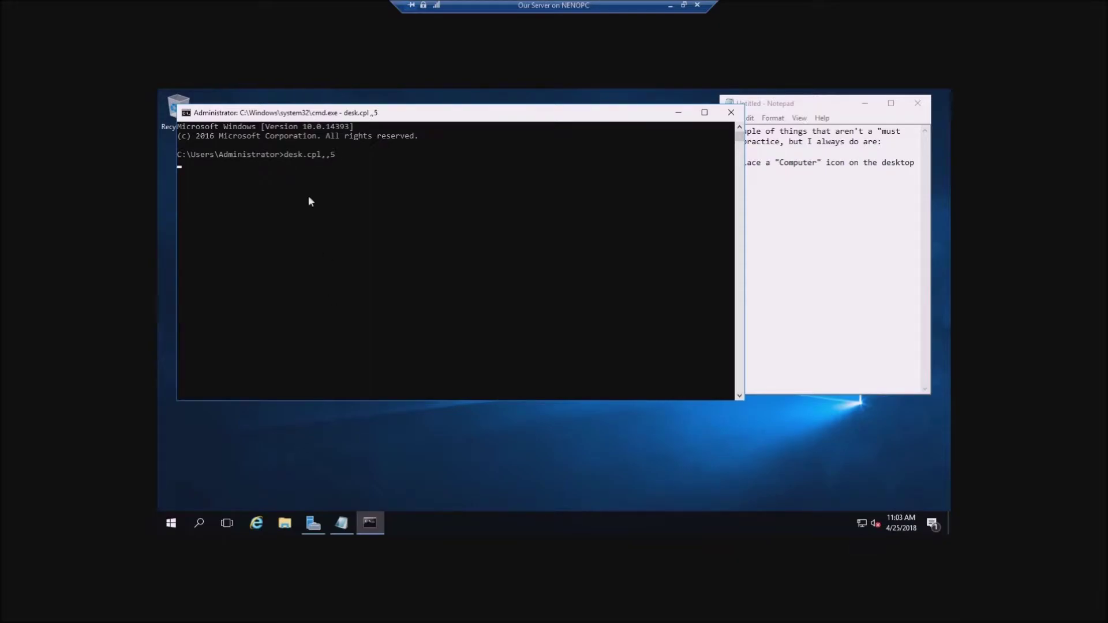
Step: Enable the Computer icon on the desktop, apply the setting, and close the Command Prompt
left_click(235, 176)
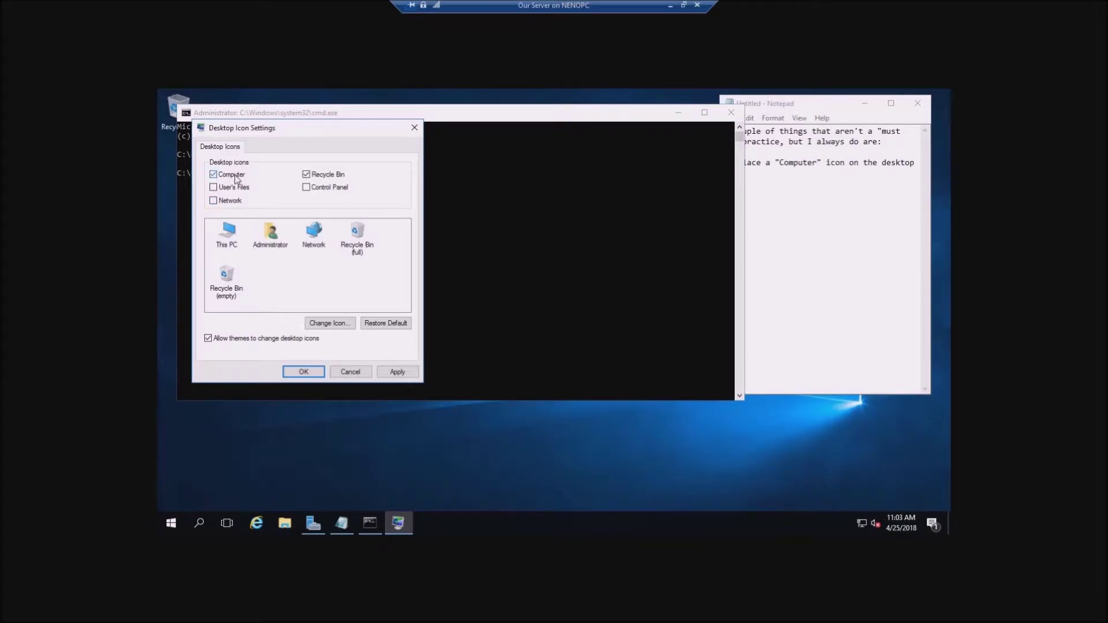
left_click(398, 372)
left_click(303, 372)
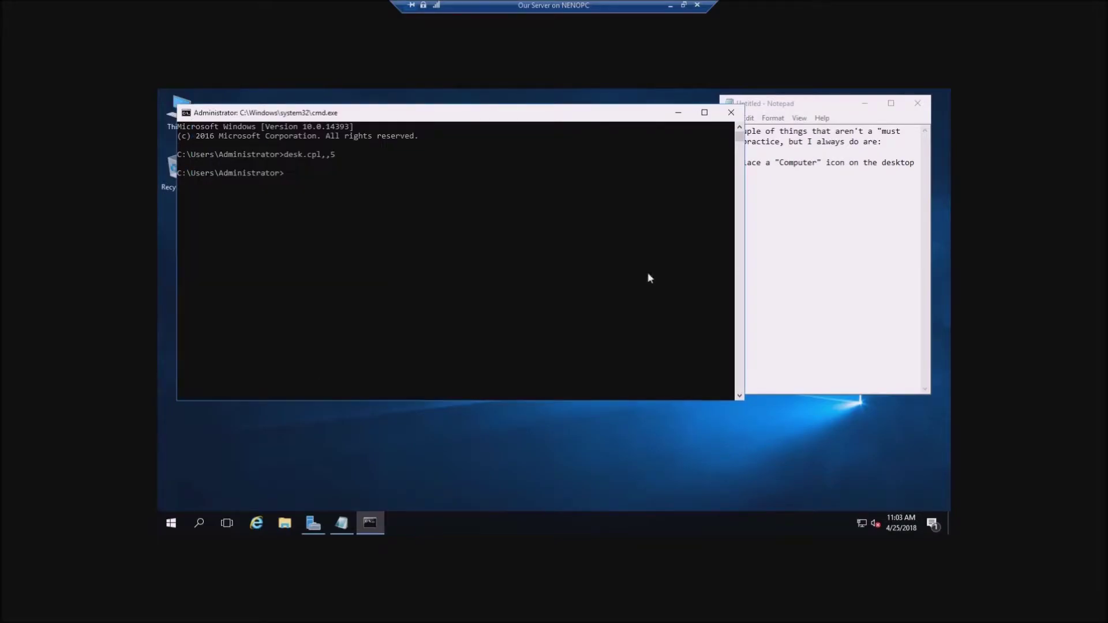
left_click(731, 113)
Step: Try the new This PC desktop icon, check the server's notifications, and return to the note
double_click(179, 110)
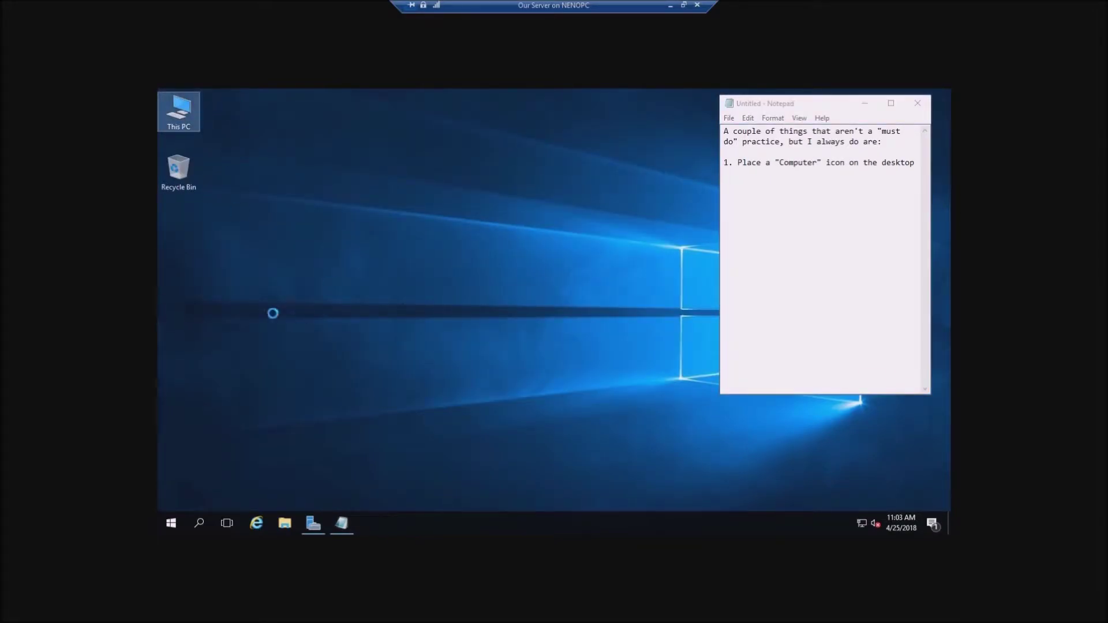
left_click(275, 266)
left_click(556, 346)
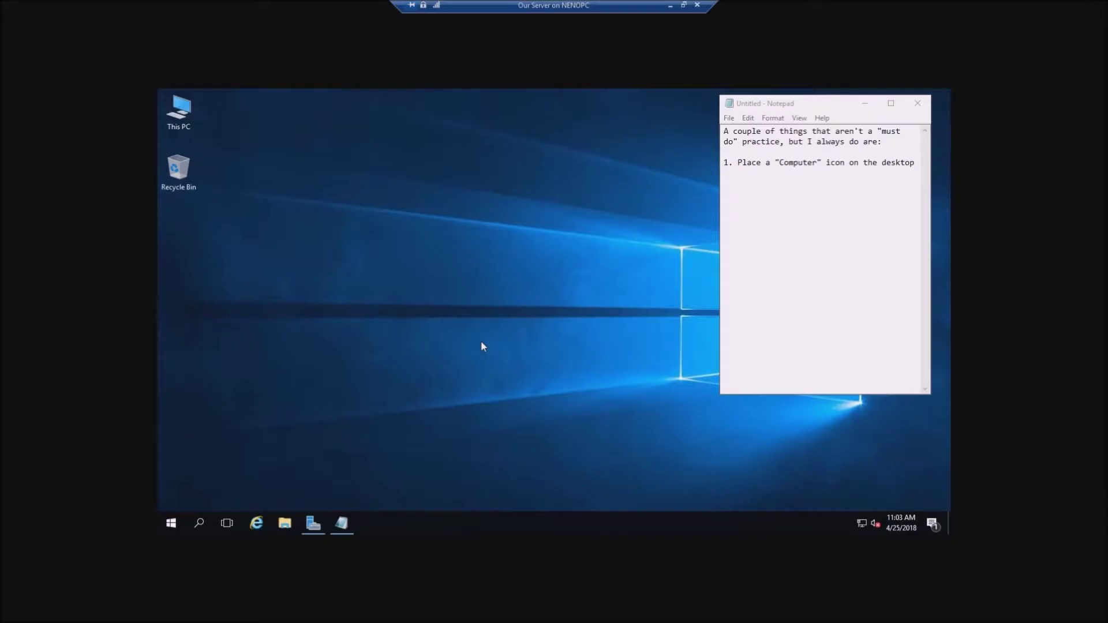
left_click(932, 522)
left_click(444, 311)
left_click(858, 330)
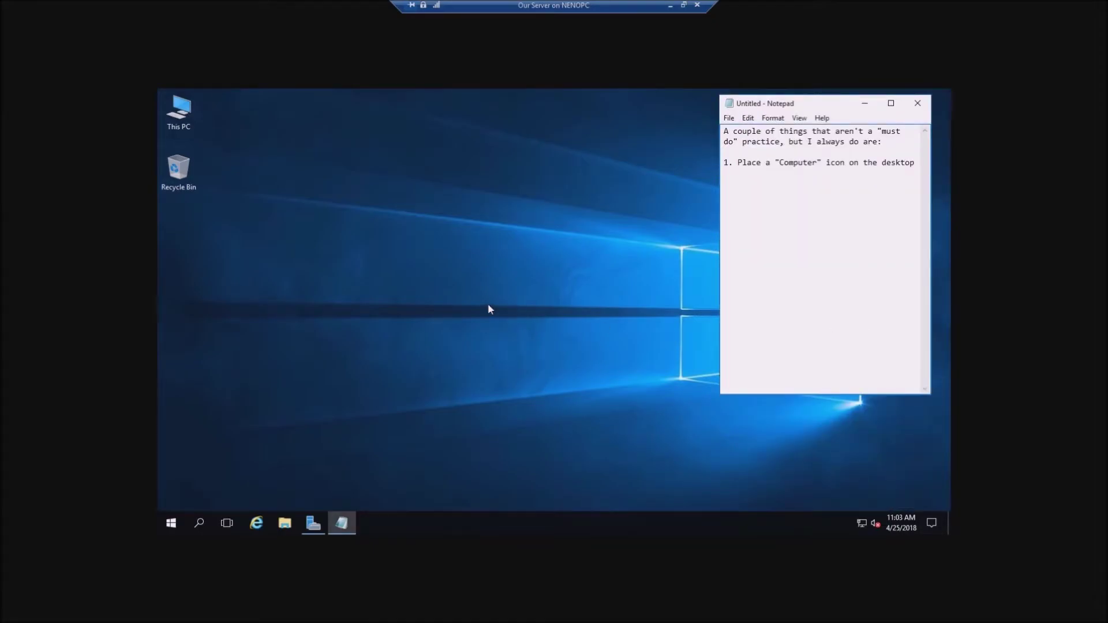
Step: Examine the server's basic system information and Windows activation status, then close the System window
key("super+Pause")
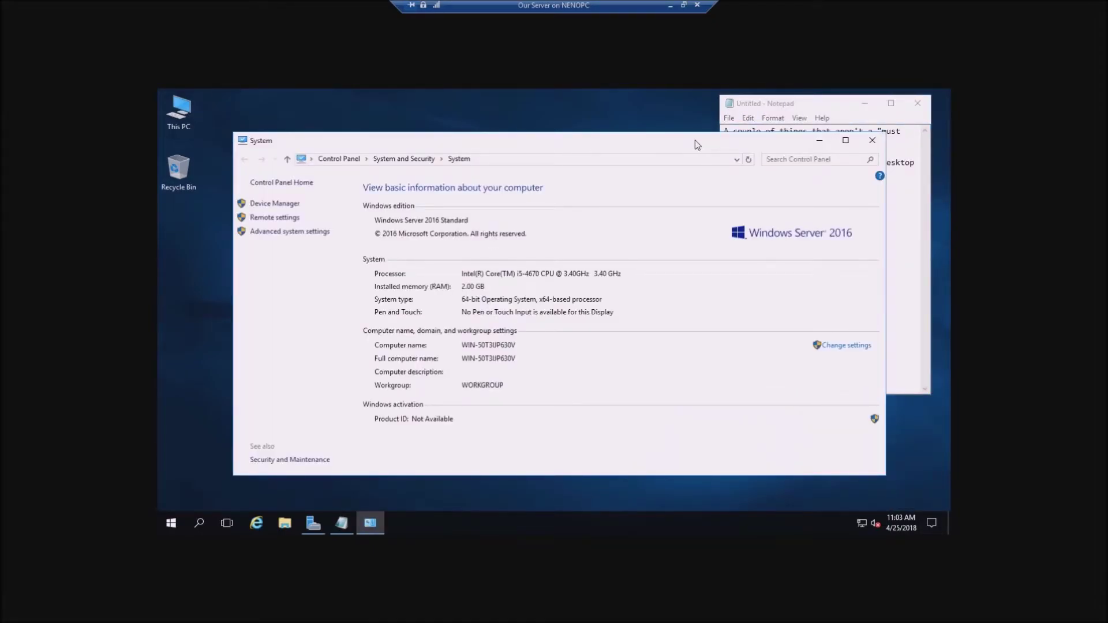
left_click_drag(696, 144, 646, 140)
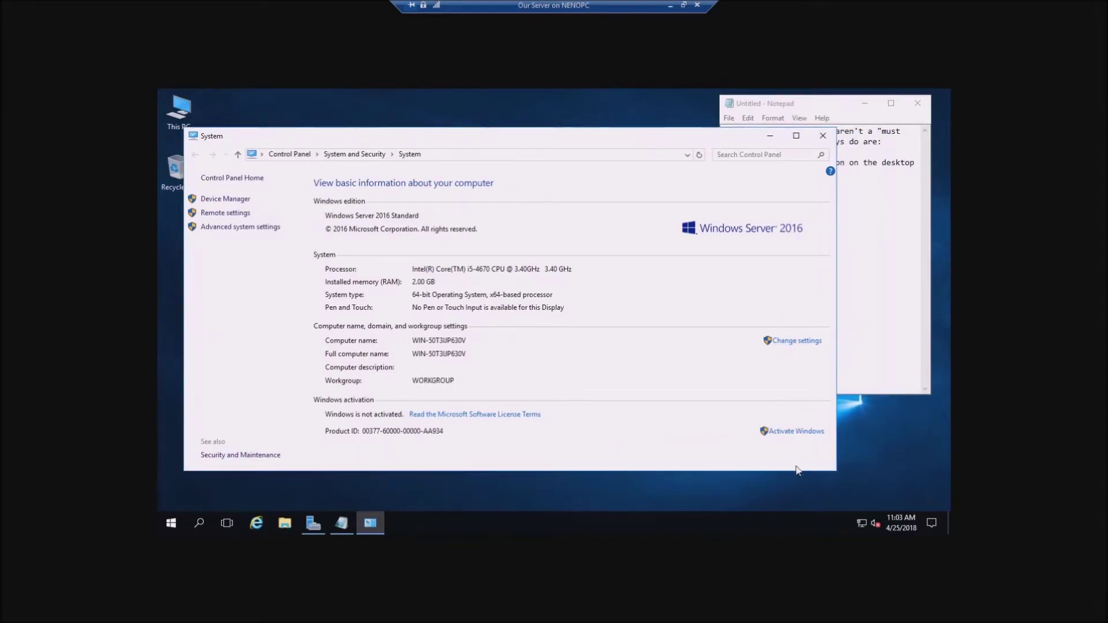
left_click(822, 137)
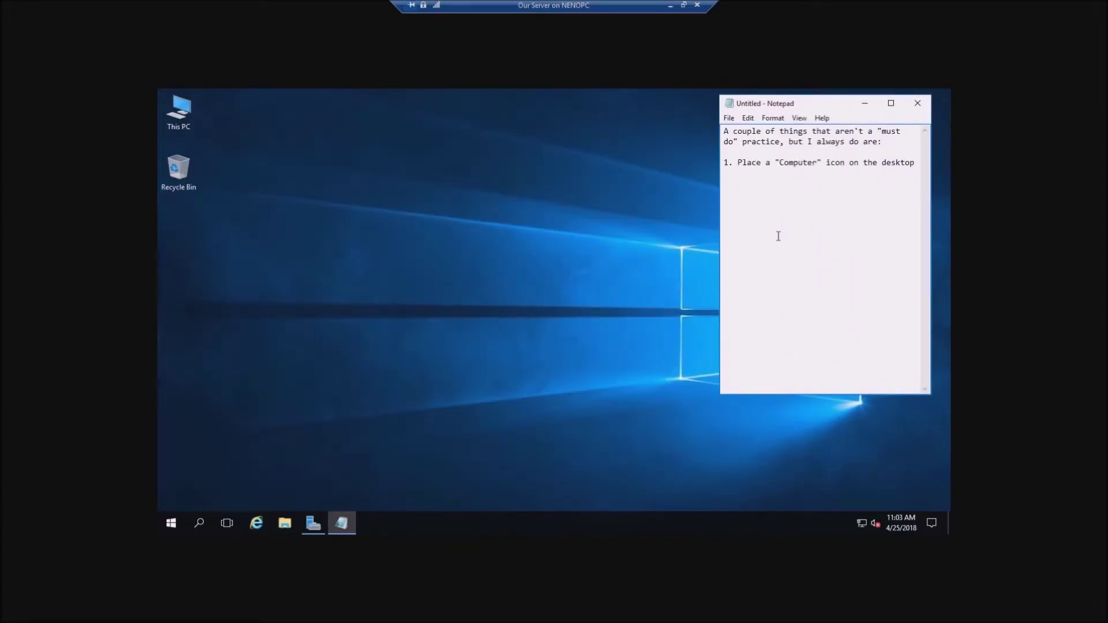
Step: Add the item "2. Change the default location when opening "Computer" or windows explorer" to the note
key("Return")
type("2.")
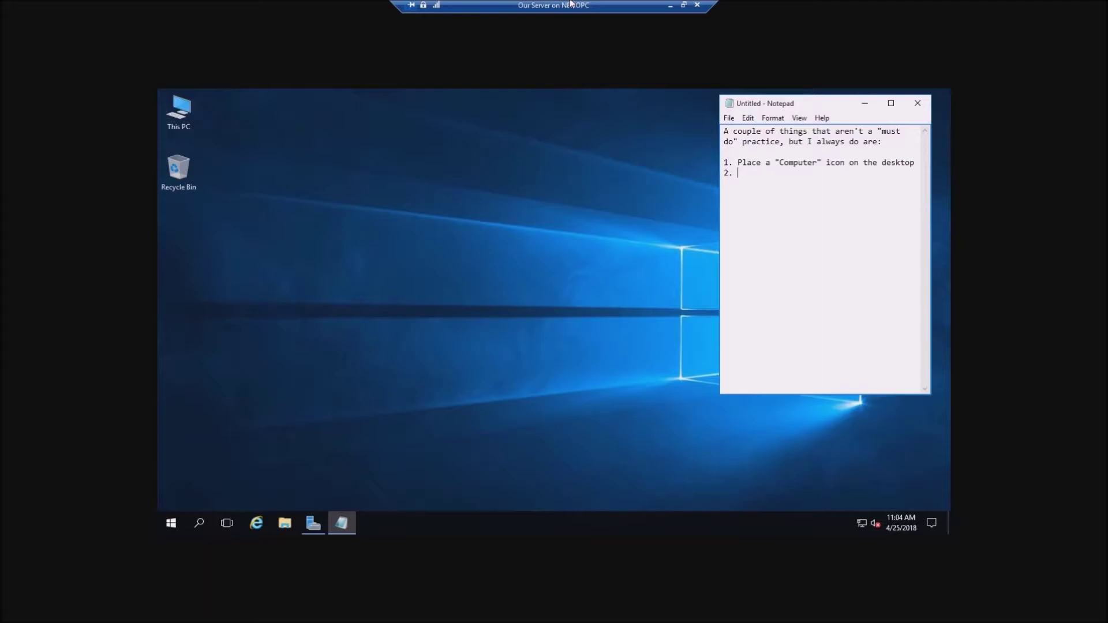
type("Change the b")
type("ehaviour of")
key("BackSpace")
key("BackSpace")
key("BackSpace")
key("BackSpace")
key("BackSpace")
key("BackSpace")
key("BackSpace")
key("BackSpace")
key("BackSpace")
key("BackSpace")
key("BackSpace")
key("BackSpace")
type("default location when ")
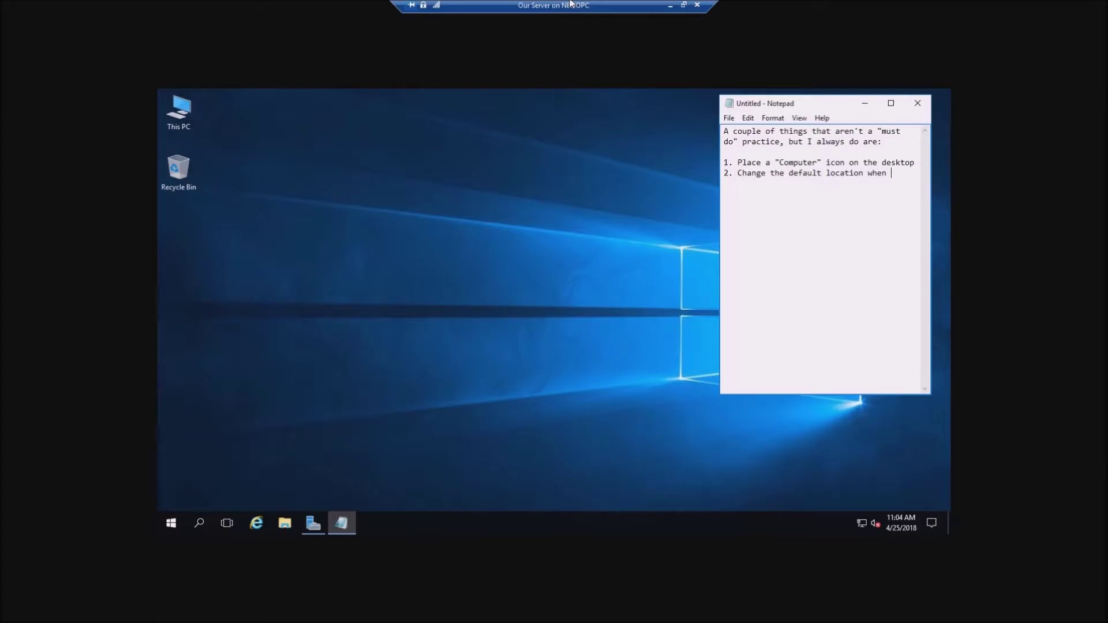
type("opening \"Computer\" or windows explorer")
Step: Add the line "by default its "quick access"" below the list in the note
key("Return")
key("Return")
type("by")
key("BackSpace")
type("y default its \"uqi")
key("BackSpace")
key("BackSpace")
key("BackSpace")
type("uqick access")
key("ctrl+Left")
key("ctrl+Left")
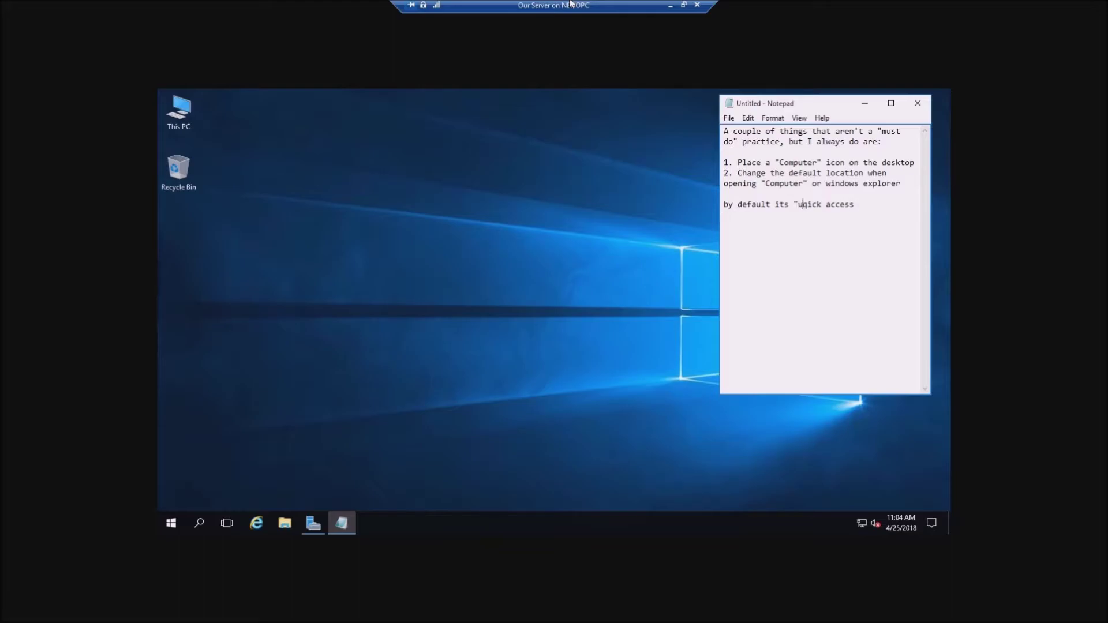
key("BackSpace")
key("Right")
type("u")
key("End")
type("\"")
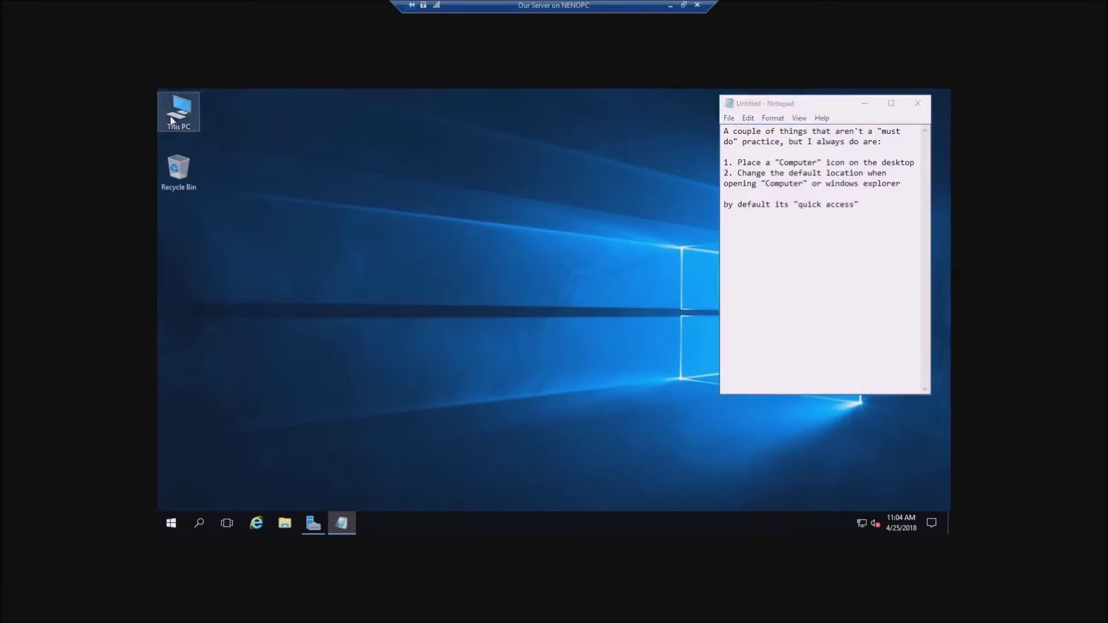
Step: Open This PC and arrange its window and the note so both are on the desktop
double_click(174, 116)
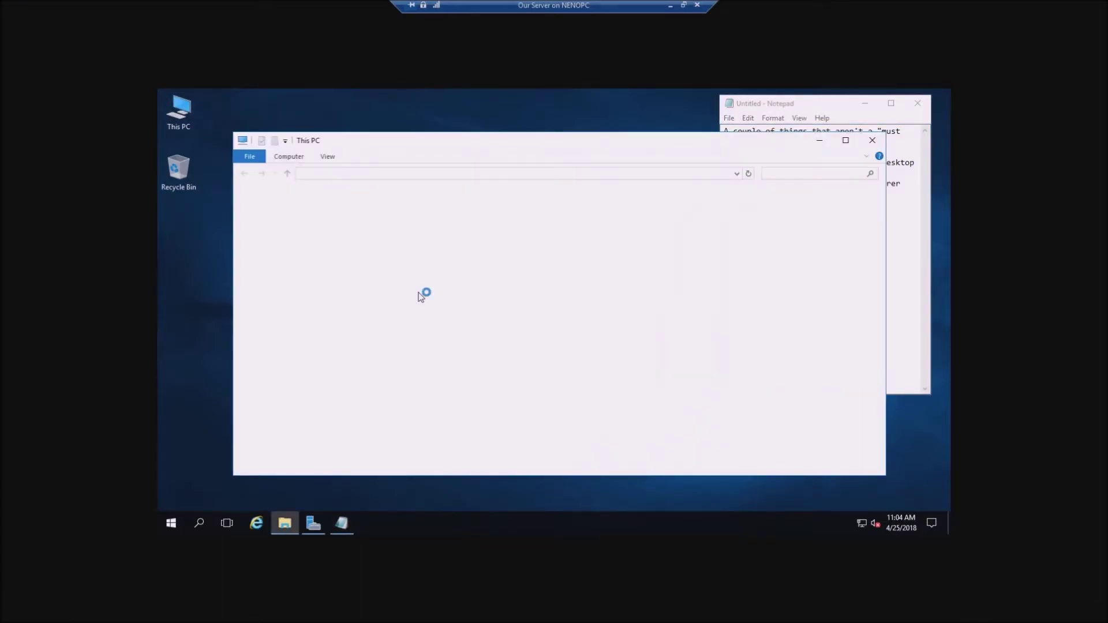
left_click_drag(539, 148, 160, 228)
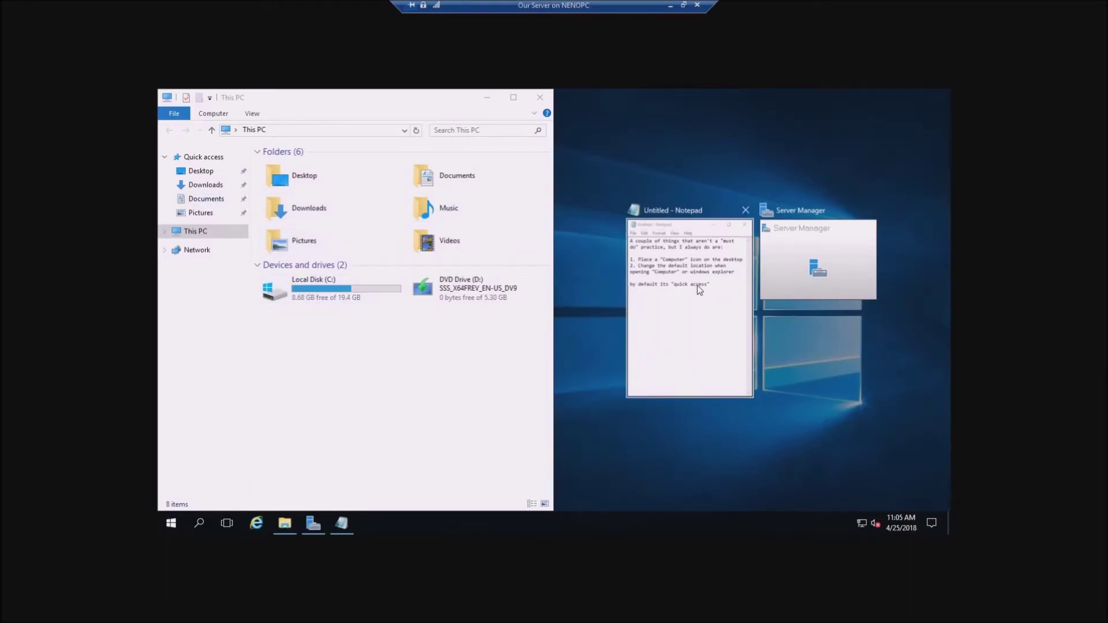
left_click(697, 285)
left_click_drag(698, 95, 816, 106)
left_click_drag(463, 101, 537, 139)
left_click_drag(399, 138, 603, 144)
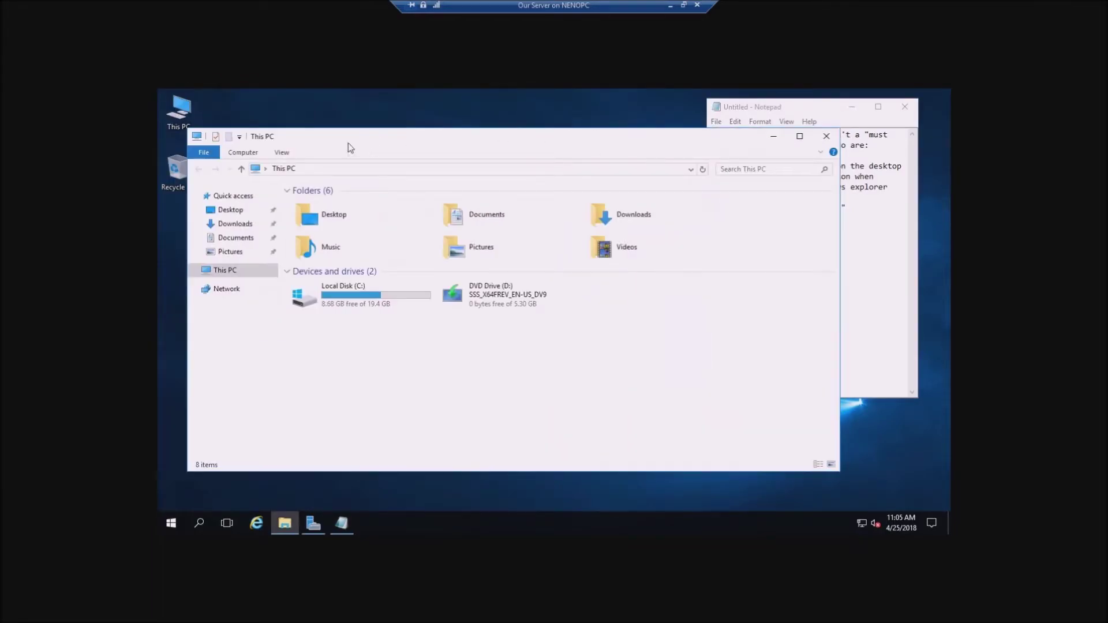
Step: Set File Explorer to open to This PC in the folder options, and reopen it once to check the start location
left_click(289, 152)
left_click(747, 176)
left_click(342, 239)
left_click(342, 257)
left_click(321, 455)
left_click(826, 135)
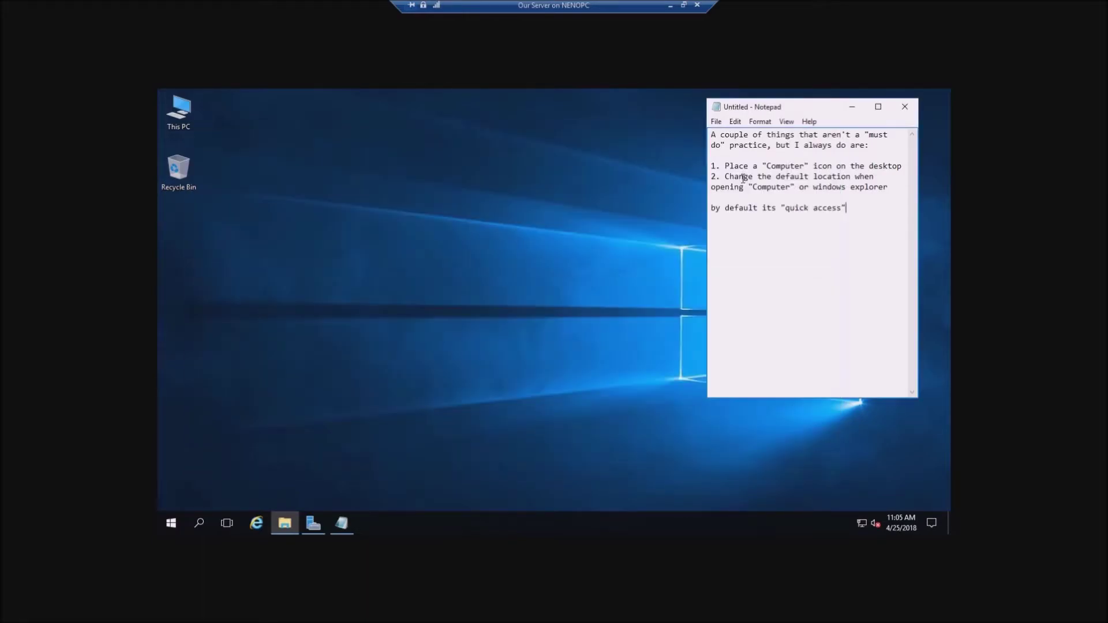
left_click(284, 523)
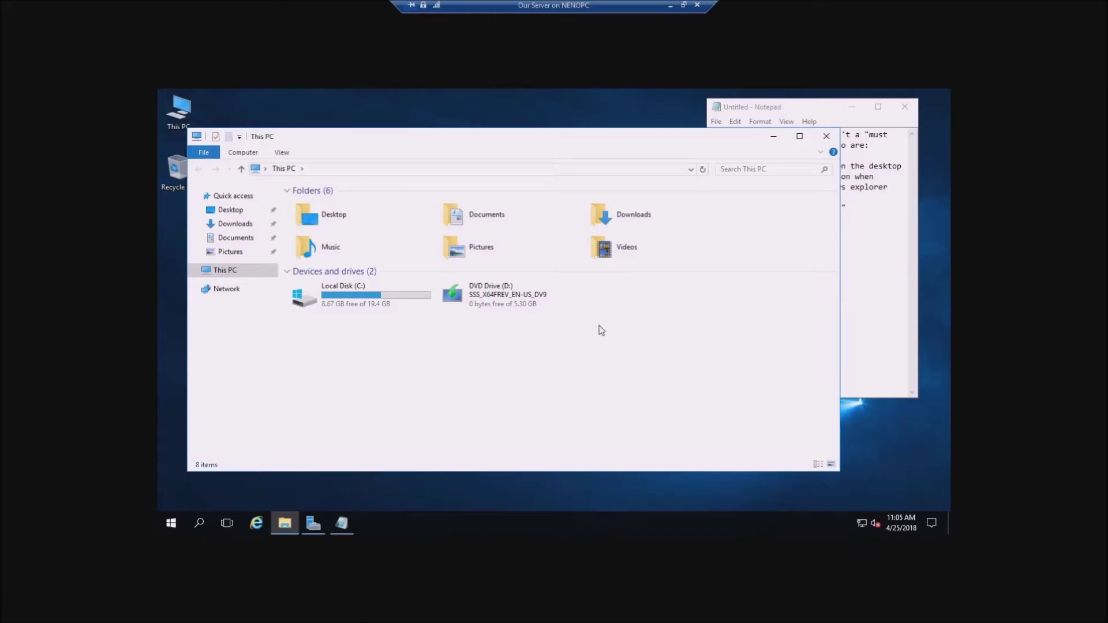
left_click(826, 135)
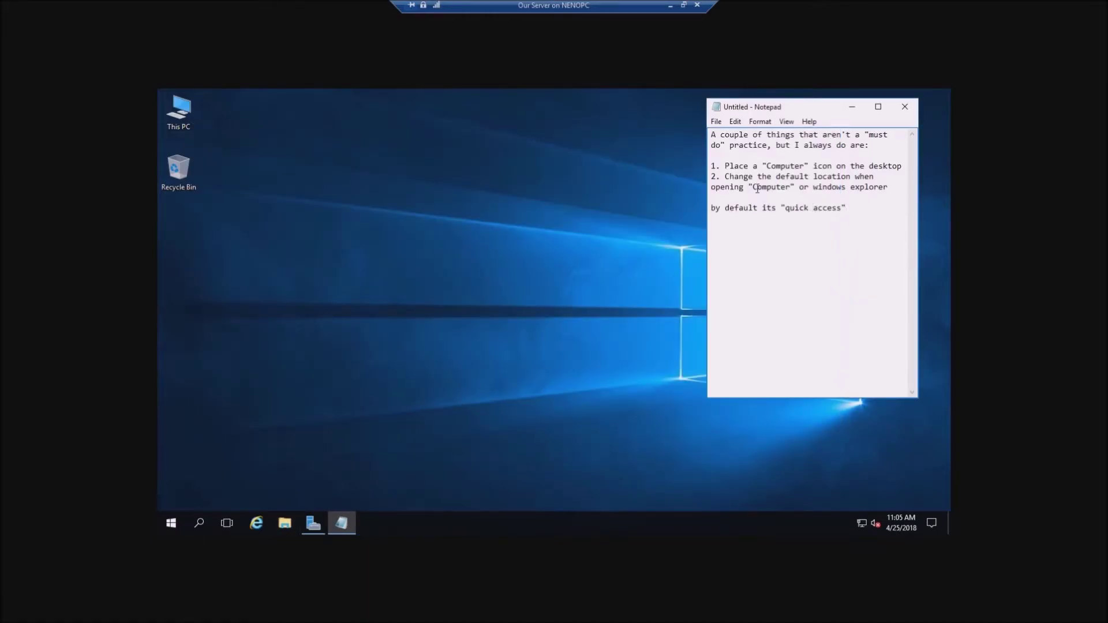
Step: Remove ""Computer" or" from item 2 of the note and end the item with ":D"
left_click_drag(751, 183, 797, 185)
key("Delete")
key("Delete")
key("Delete")
key("Delete")
key("Delete")
key("End")
key("Down")
key("Down")
key("Home")
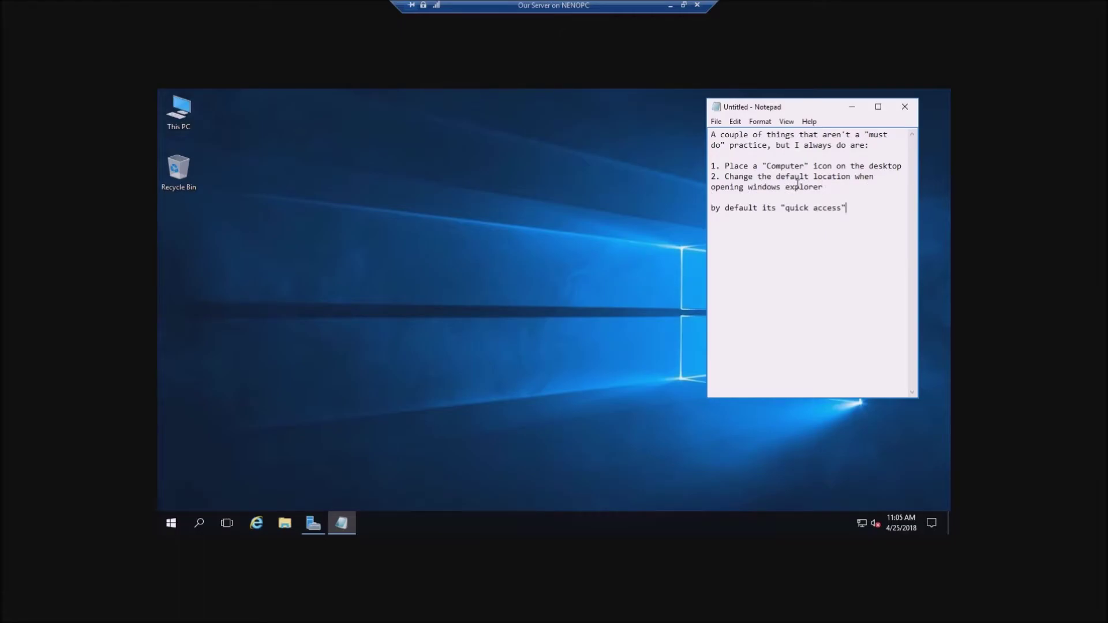
key("End")
type(":D")
Step: Add "3. Install Net Framework 3.5" to the note, explaining it isn't needed right now but is installed every time to have it ready
key("Return")
type("3. Install Net Framework 3.5  Now, we don'")
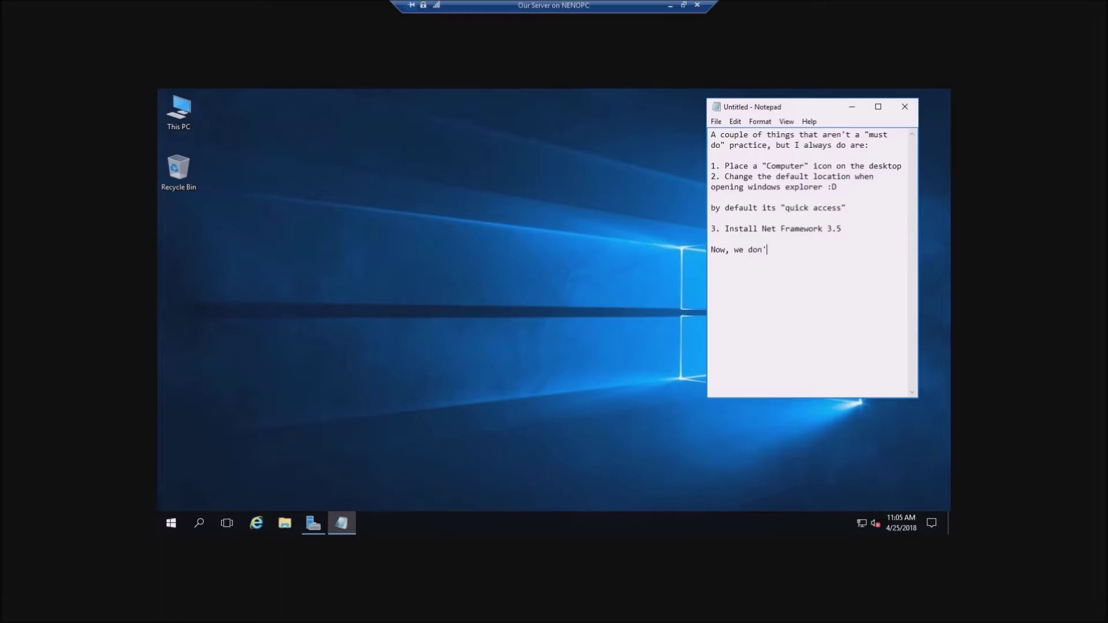
type("t actually need it right now, but I like ")
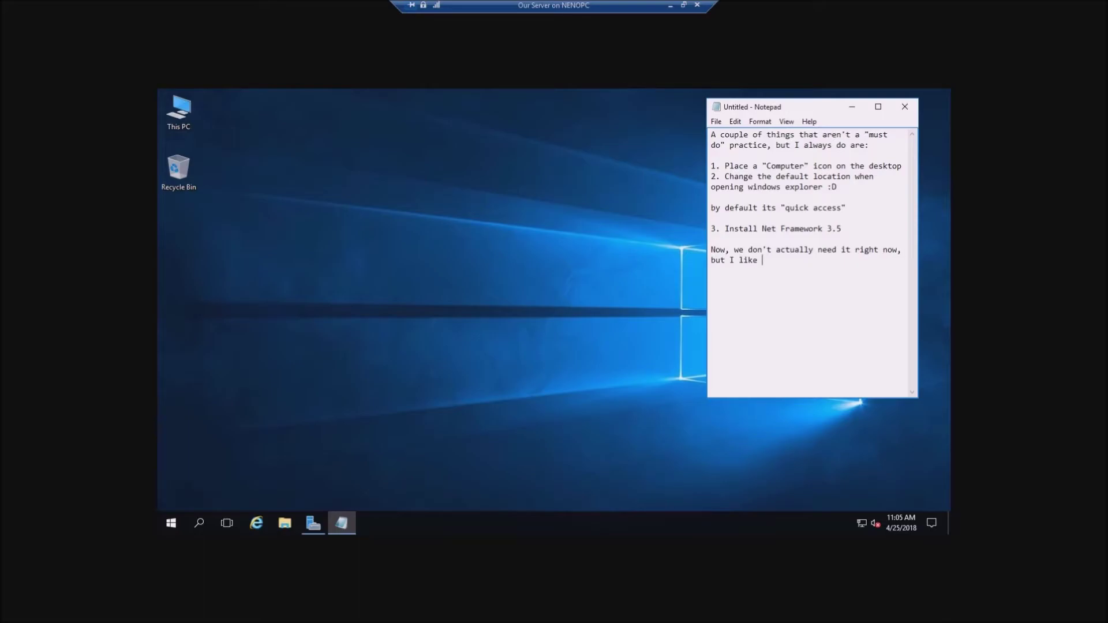
type("to have it ready when I do need it. So I just go")
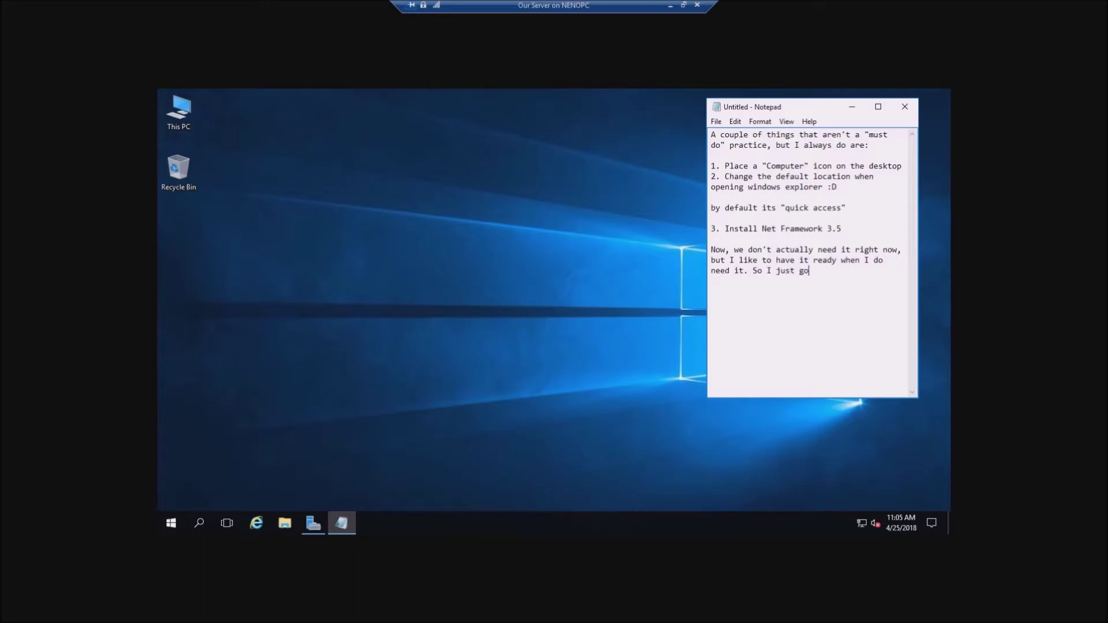
type(" on and install it every time.")
Step: Replace the note's text with "There are two ways of installing it." and the line "One is through the server manager"
key("ctrl+a")
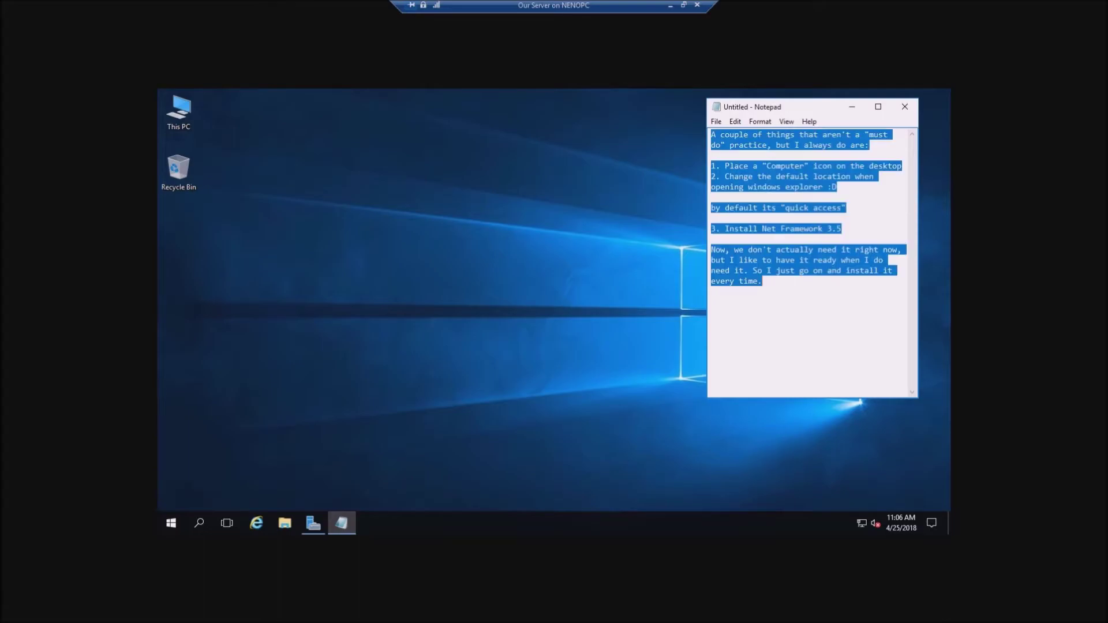
key("BackSpace")
type("However,")
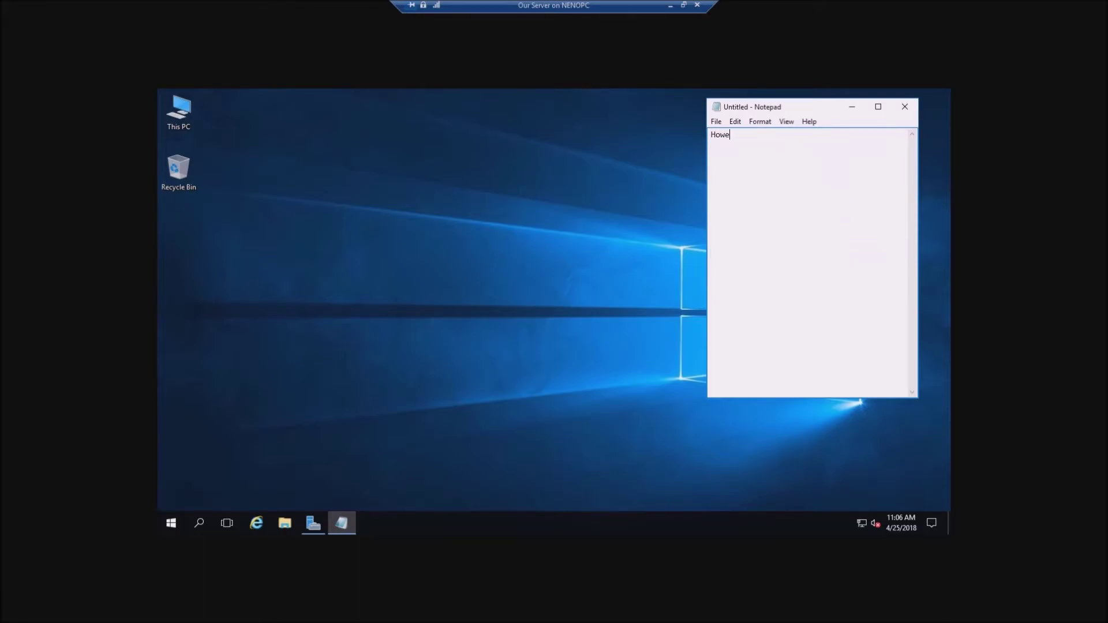
key("Return")
key("Return")
type("Then")
key("ctrl+a")
type("There are th")
key("BackSpace")
type("wo wways of installing it")
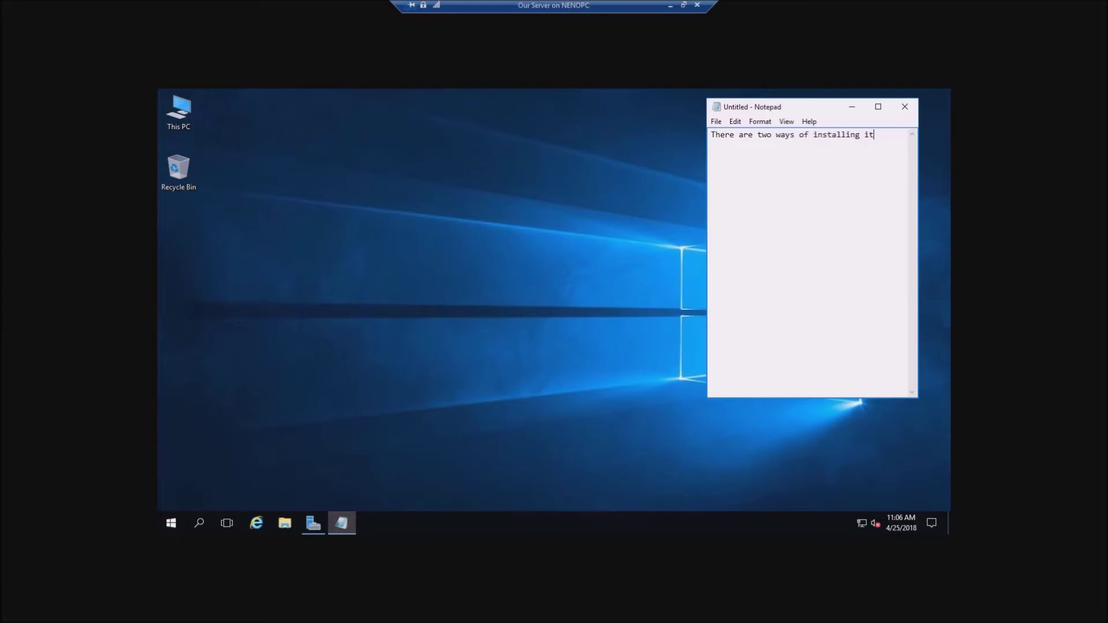
key("Return")
type("One is through the server manager")
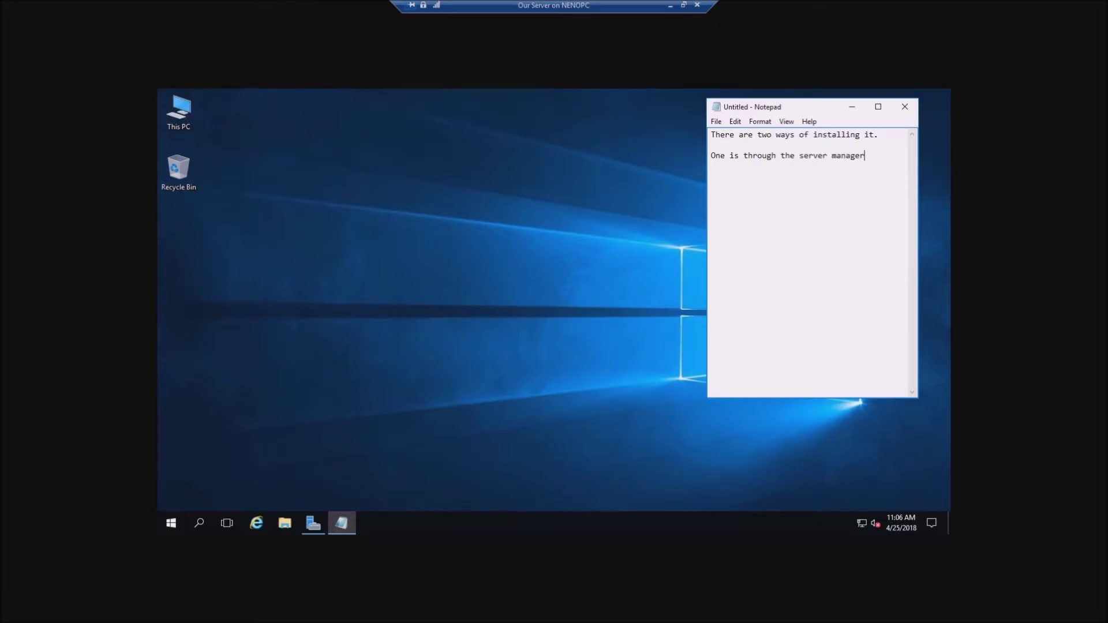
Step: Move Server Manager to the first place among the taskbar icons and bring up its dashboard
left_click(305, 521)
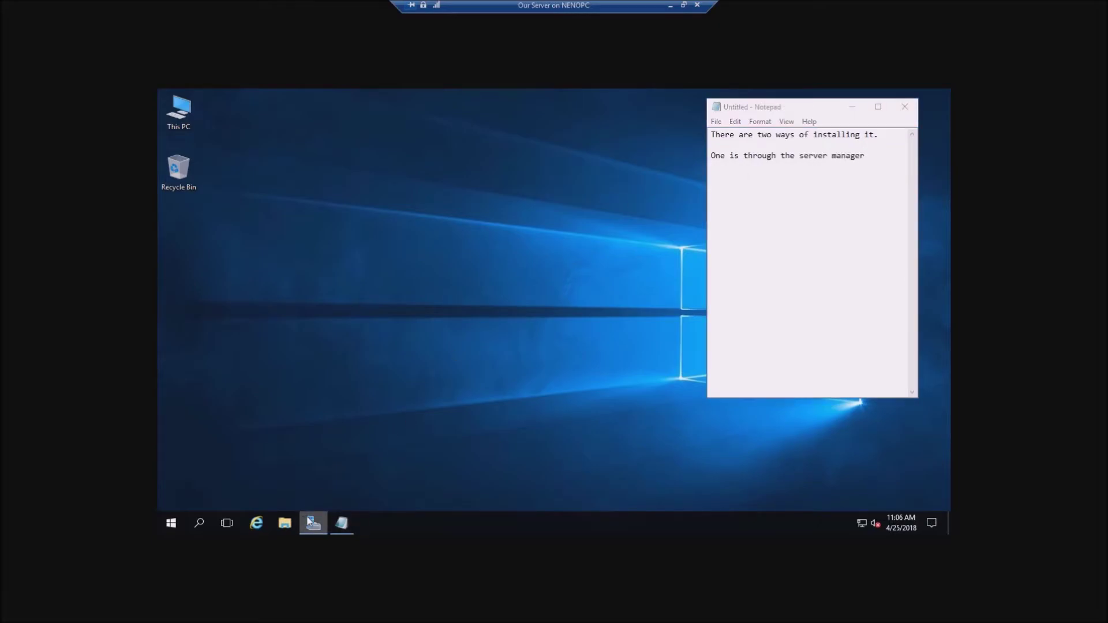
right_click(305, 521)
left_click_drag(312, 526, 262, 527)
right_click(262, 528)
left_click(251, 480)
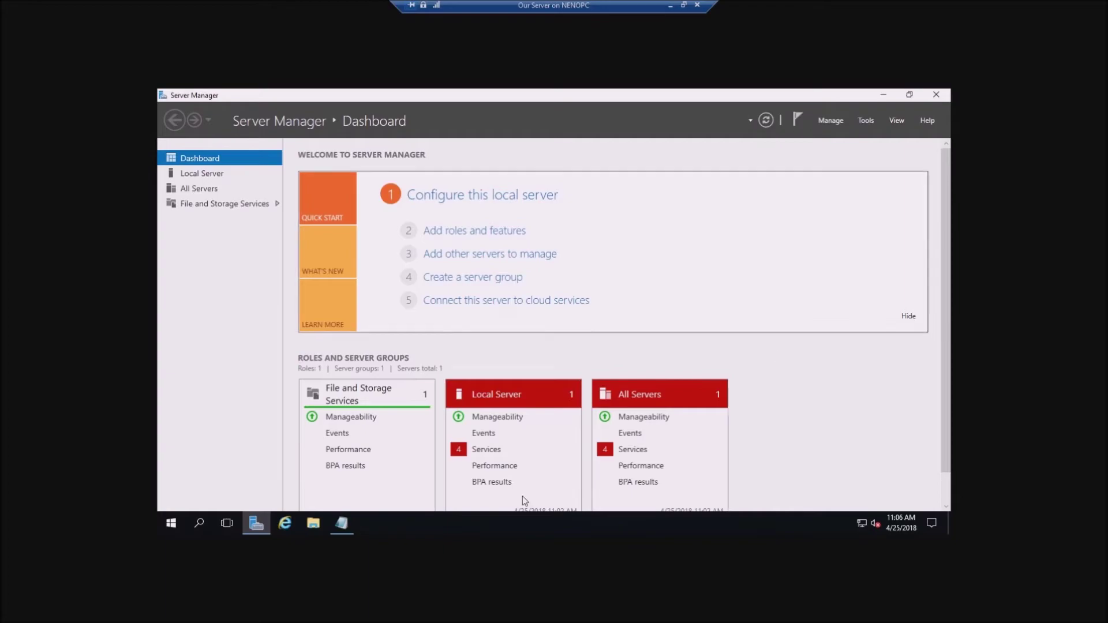
Step: Place Server Manager and the note side by side, giving Server Manager most of the width
key("super+Left")
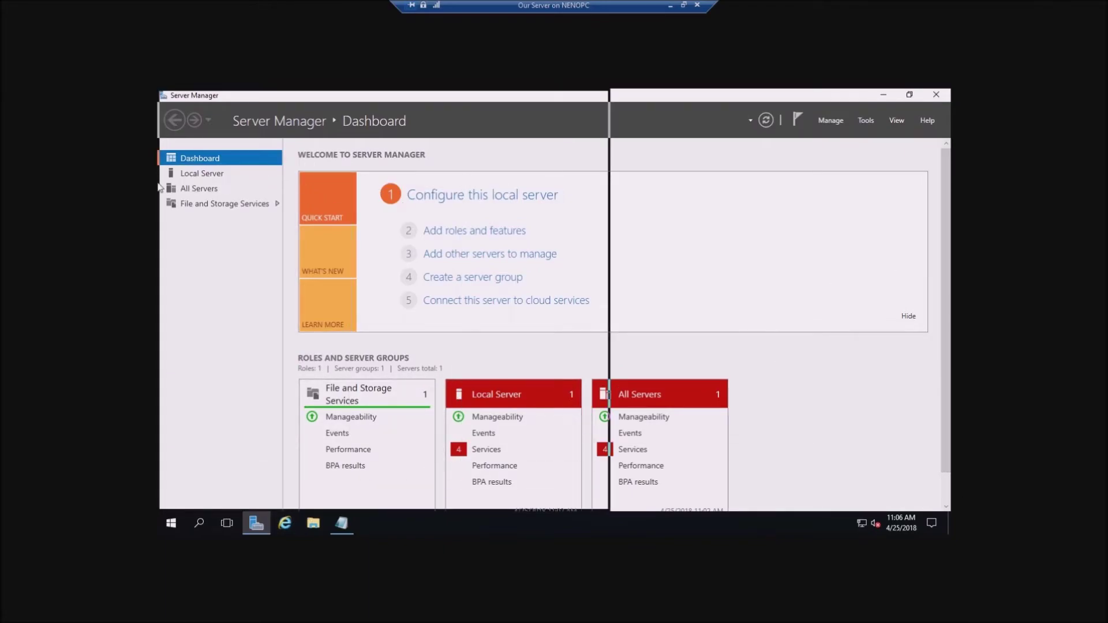
left_click(727, 362)
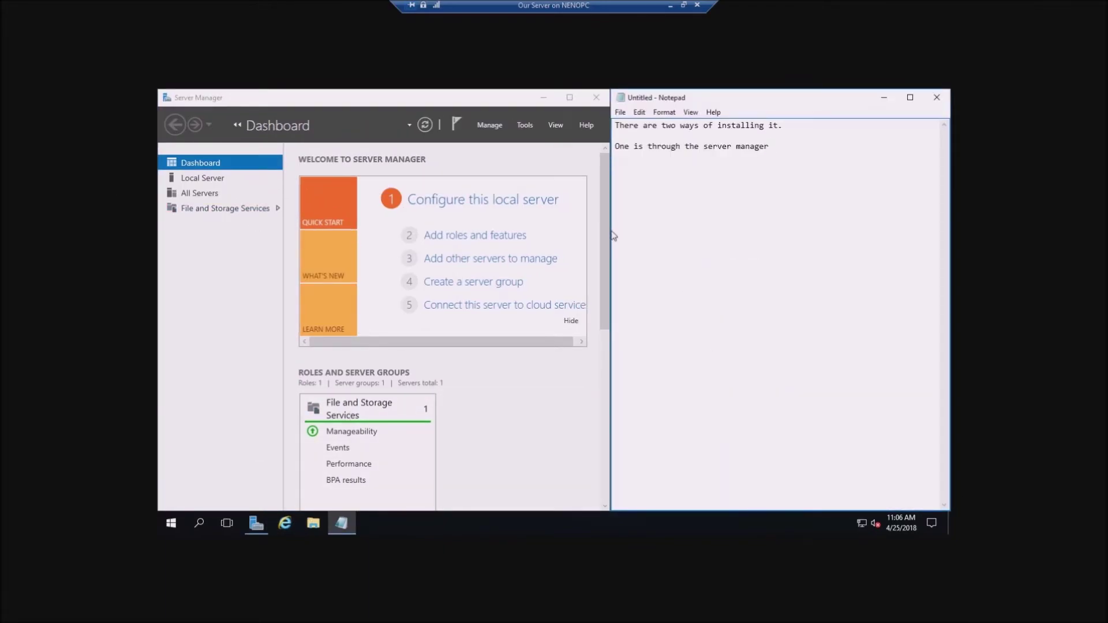
left_click_drag(612, 236, 791, 225)
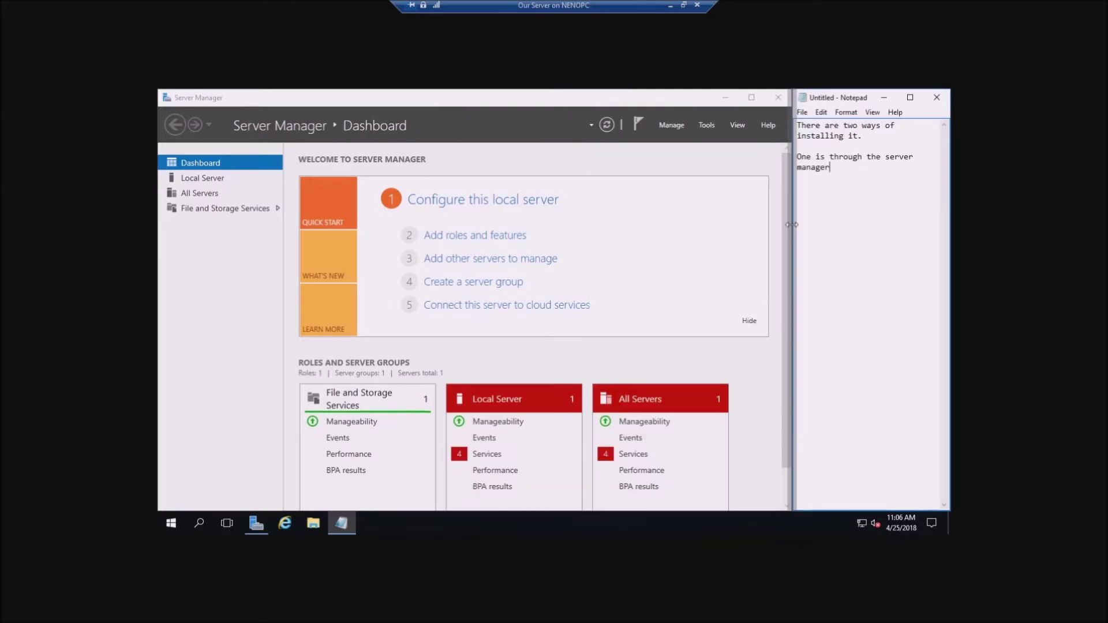
Step: Try selecting .NET Framework 3.5 Features in the Add Roles and Features Wizard, then deselect it and cancel the wizard
left_click(670, 125)
left_click(683, 140)
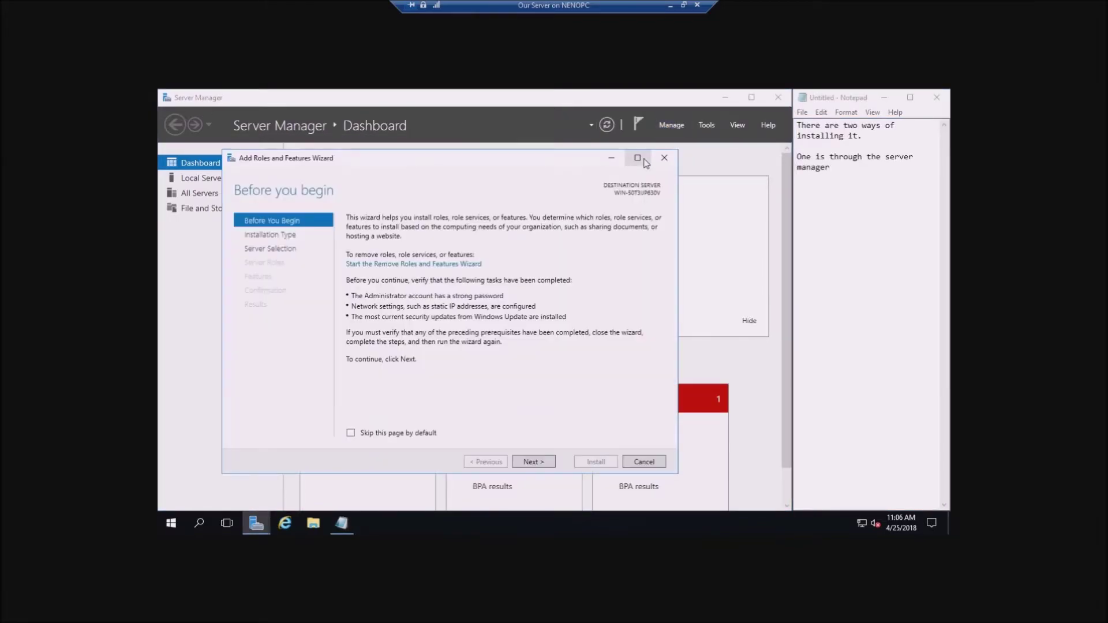
left_click(542, 463)
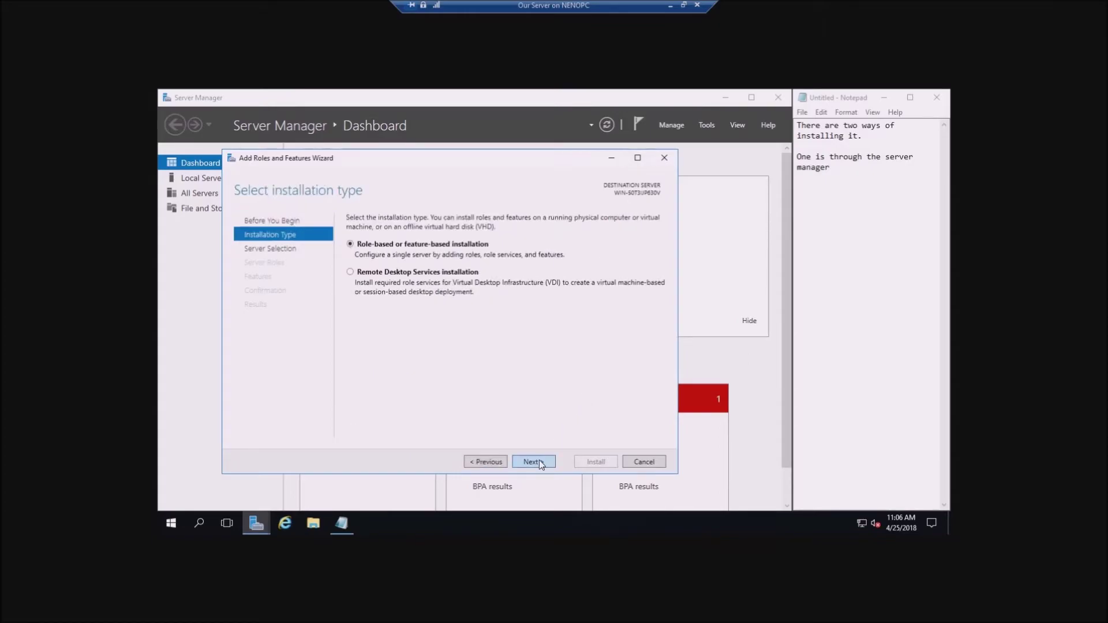
left_click(541, 463)
left_click(267, 277)
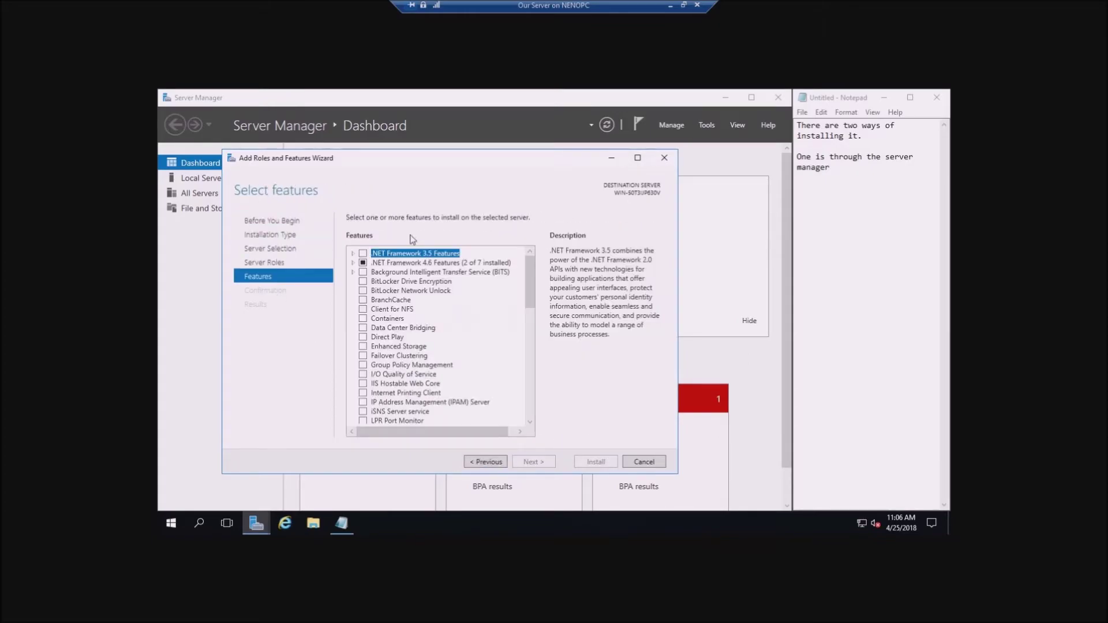
left_click(363, 254)
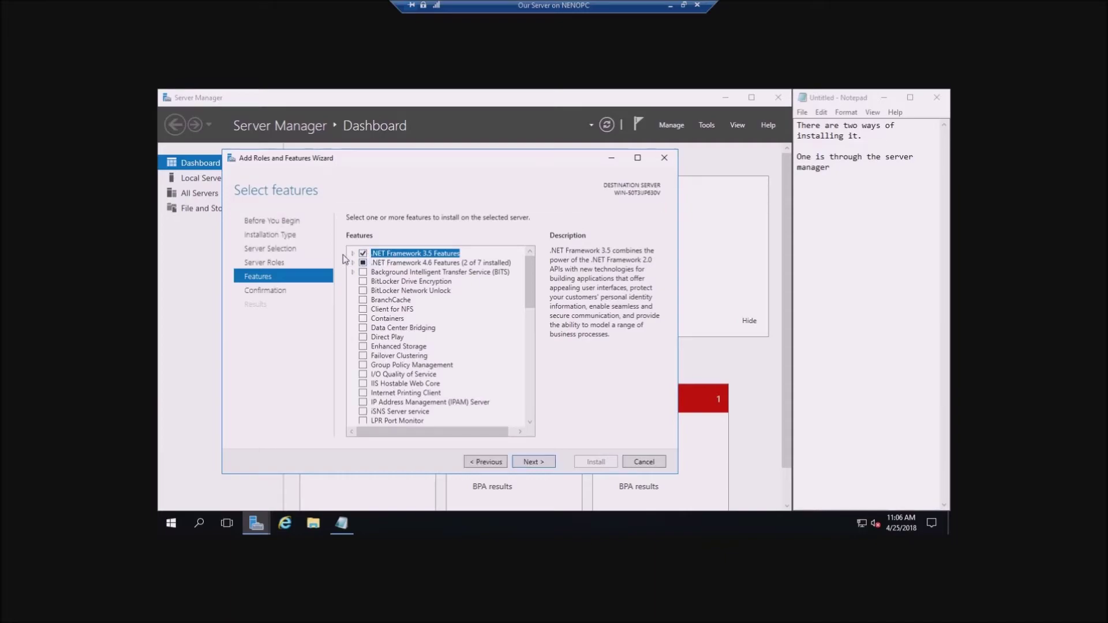
left_click(353, 254)
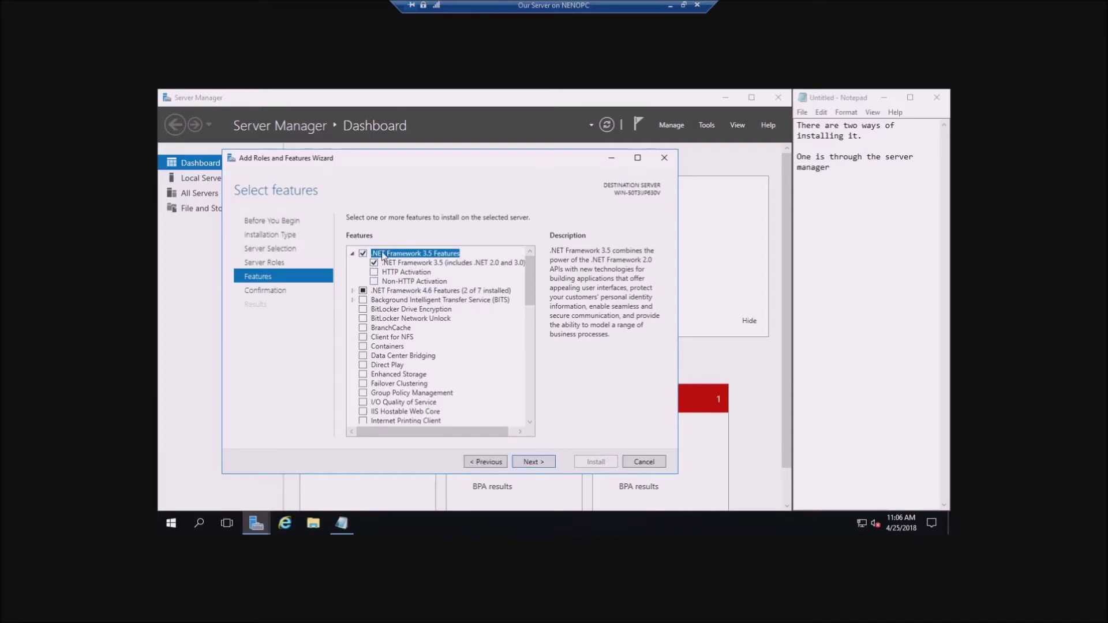
left_click(363, 253)
left_click(352, 254)
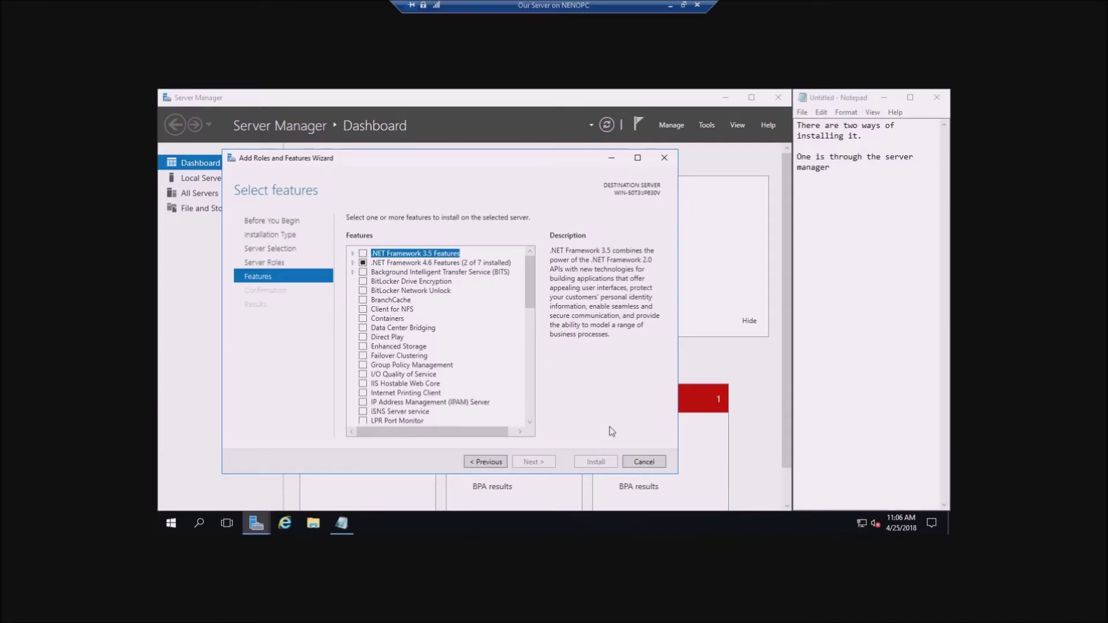
left_click(635, 462)
Step: Add the line "But I prefer another way" at the end of the note
left_click(842, 286)
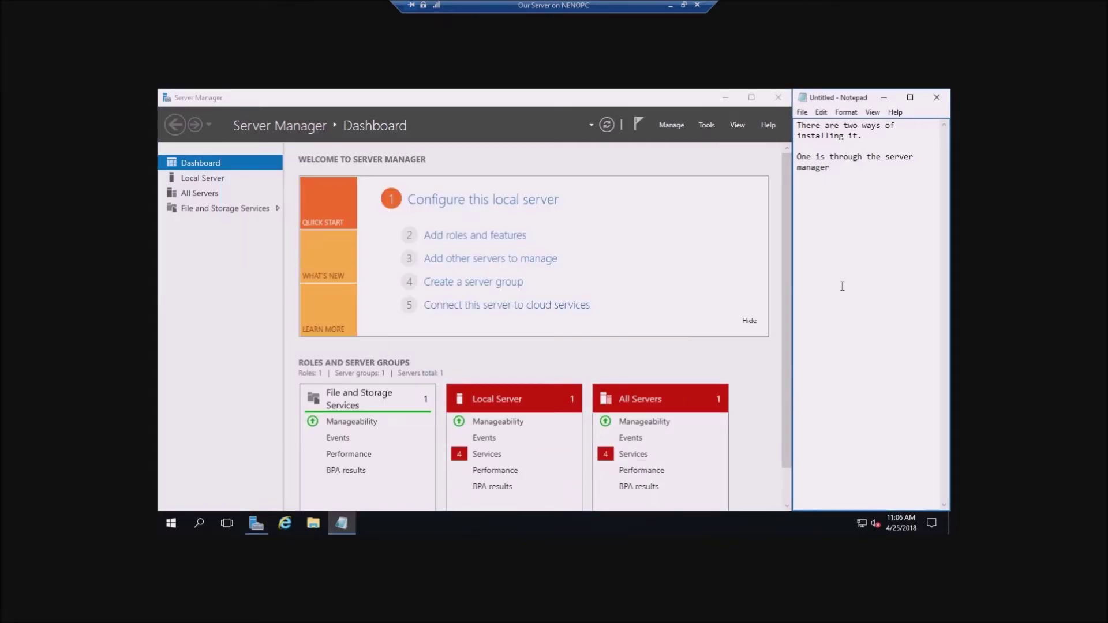
type("But I prefer the second")
key("BackSpace")
key("BackSpace")
key("BackSpace")
key("BackSpace")
key("BackSpace")
key("BackSpace")
key("BackSpace")
key("BackSpace")
key("BackSpace")
key("BackSpace")
key("BackSpace")
type("another wa")
Step: Leave the virtual machine's full-screen view and check which disc image is in its DVD drive
left_click(683, 4)
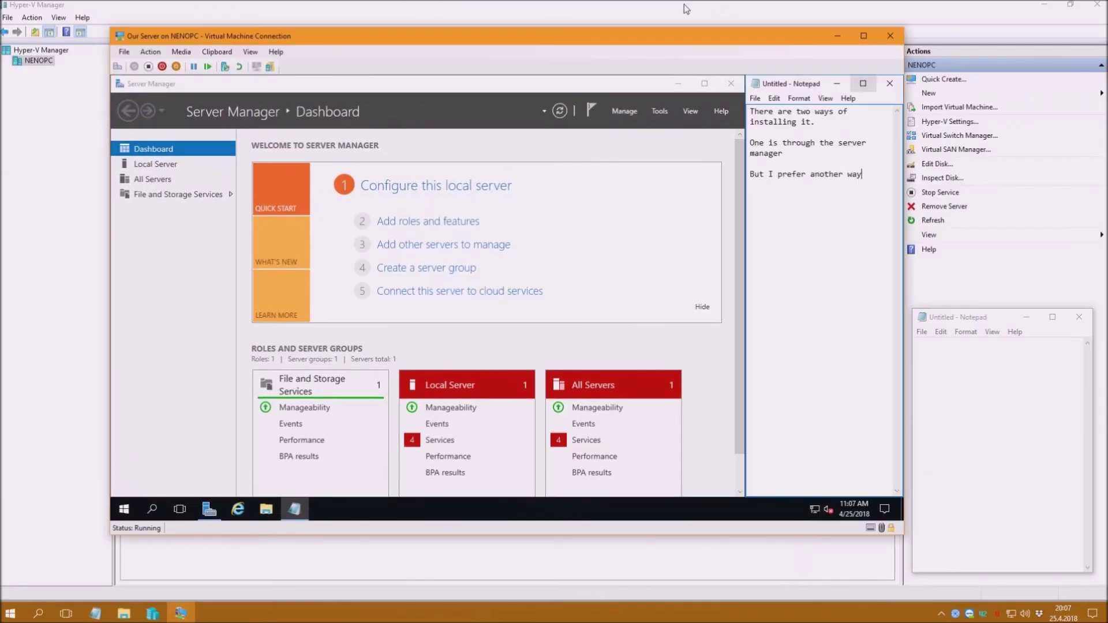
left_click(181, 52)
mouse_move(203, 65)
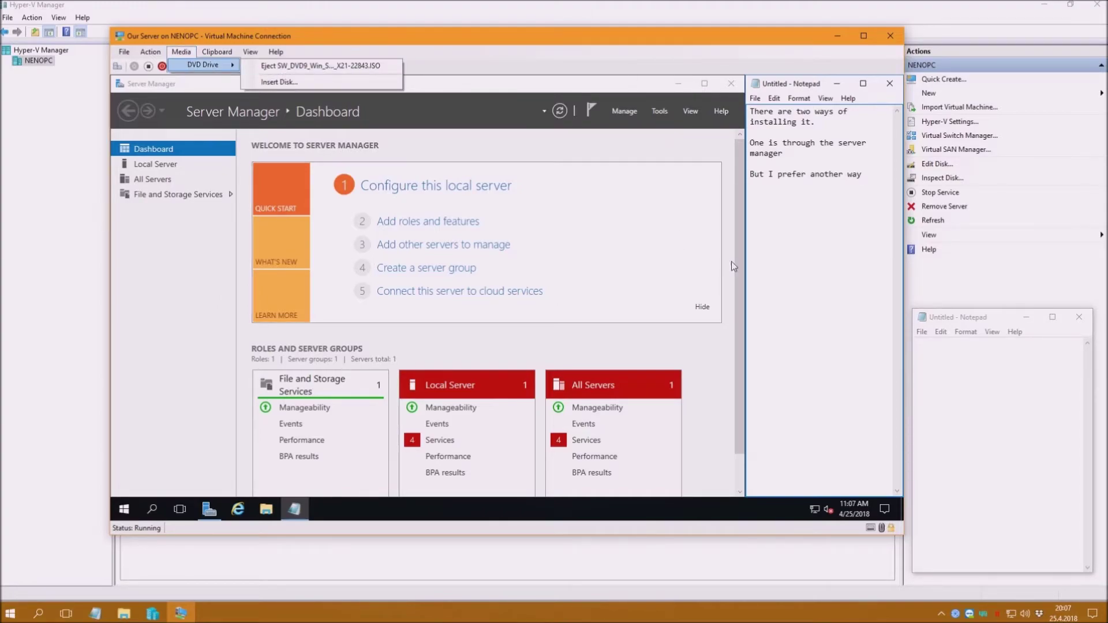
Step: Open an administrator Command Prompt on the server, return to full screen, and move the prompt clear of the note
right_click(123, 510)
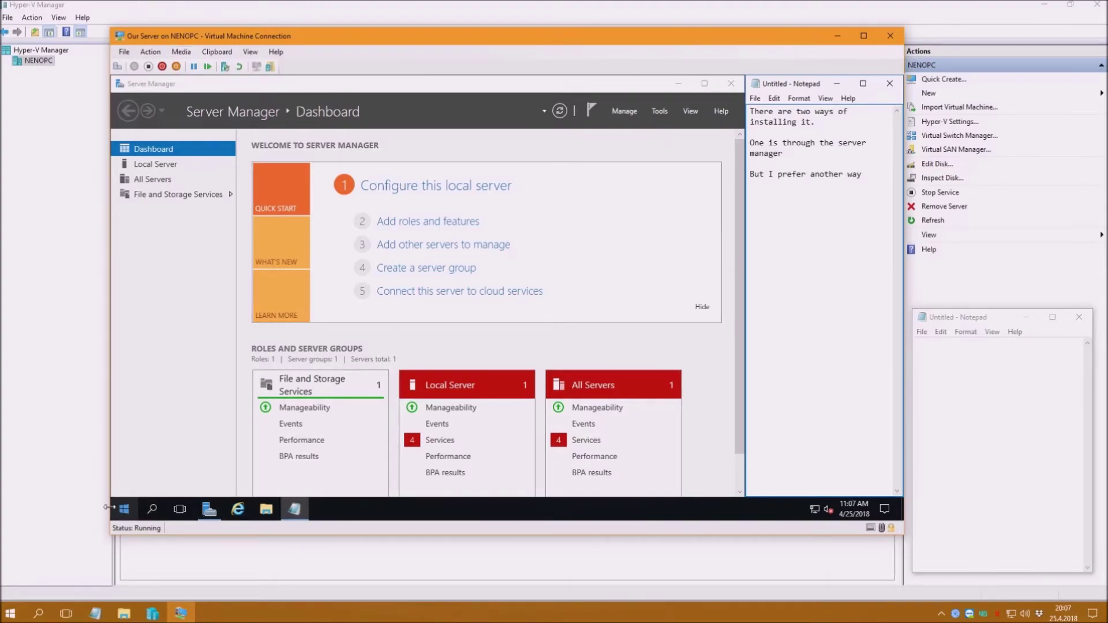
left_click(509, 318)
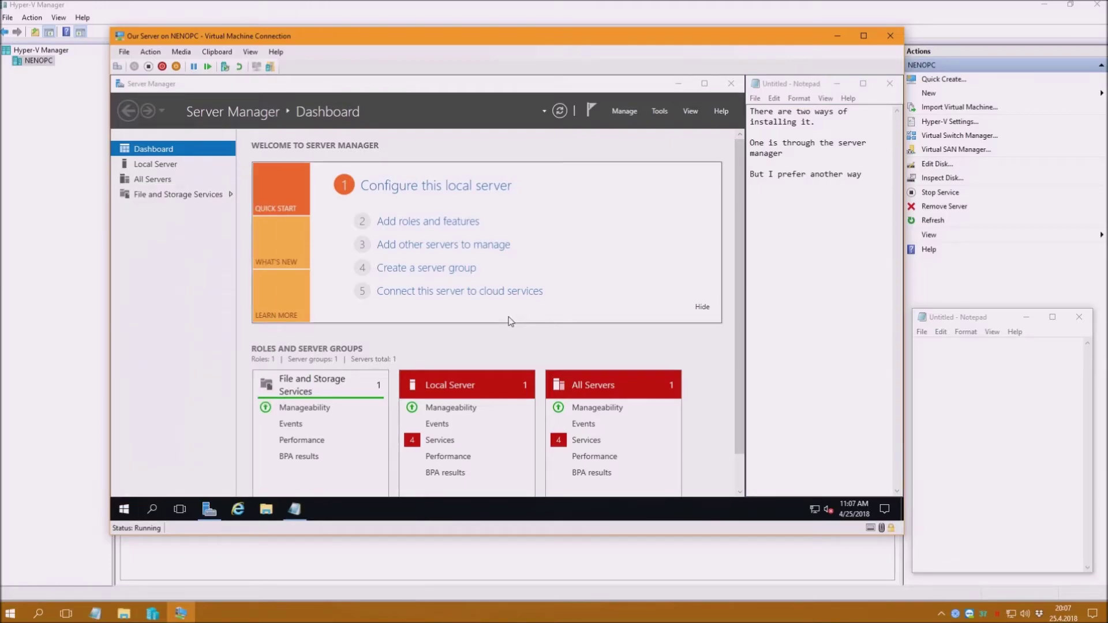
left_click(863, 36)
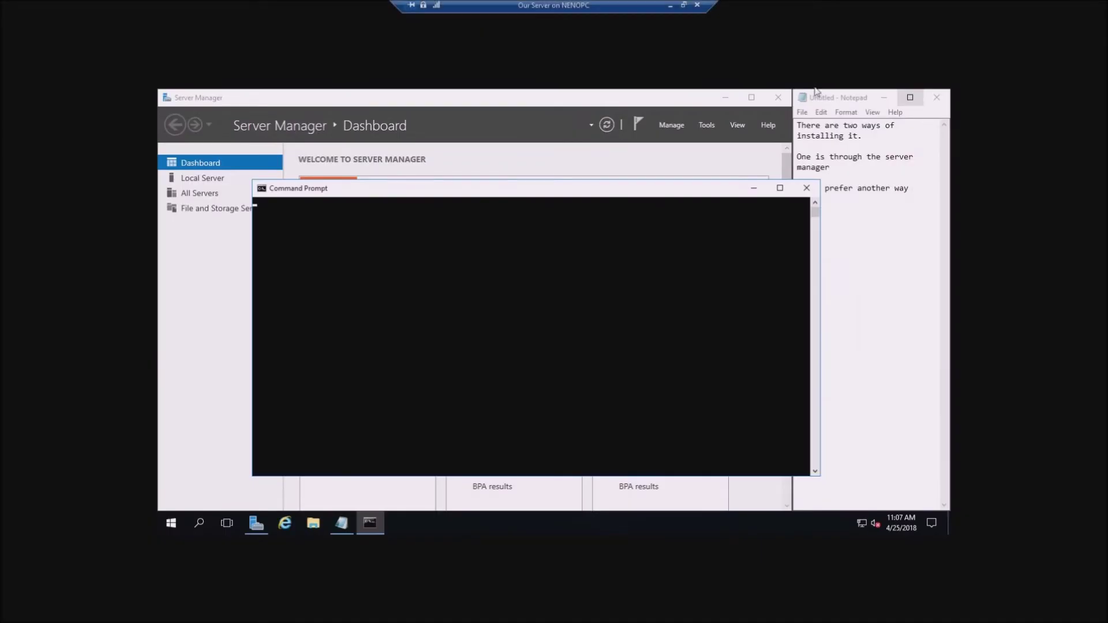
left_click_drag(486, 186, 433, 144)
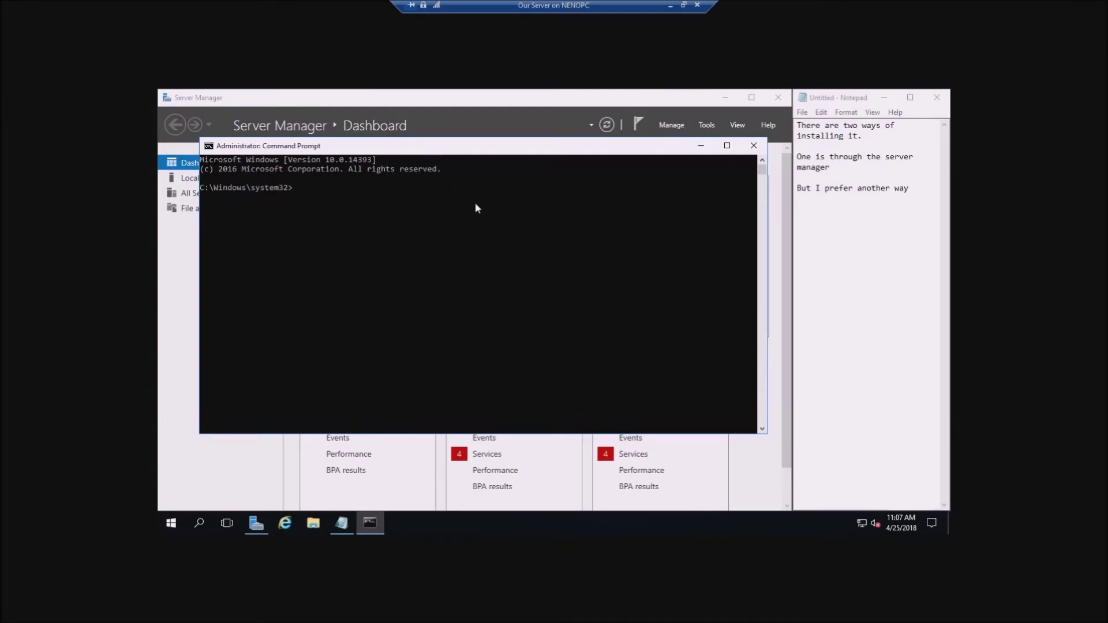
Step: Enter "dism.exe /online /enable-feature /featurename:NetFX3 /source:" in the Command Prompt without running it
type("dism.exe &")
key("BackSpace")
type("/online /enable-feature /featurename:NetFX3")
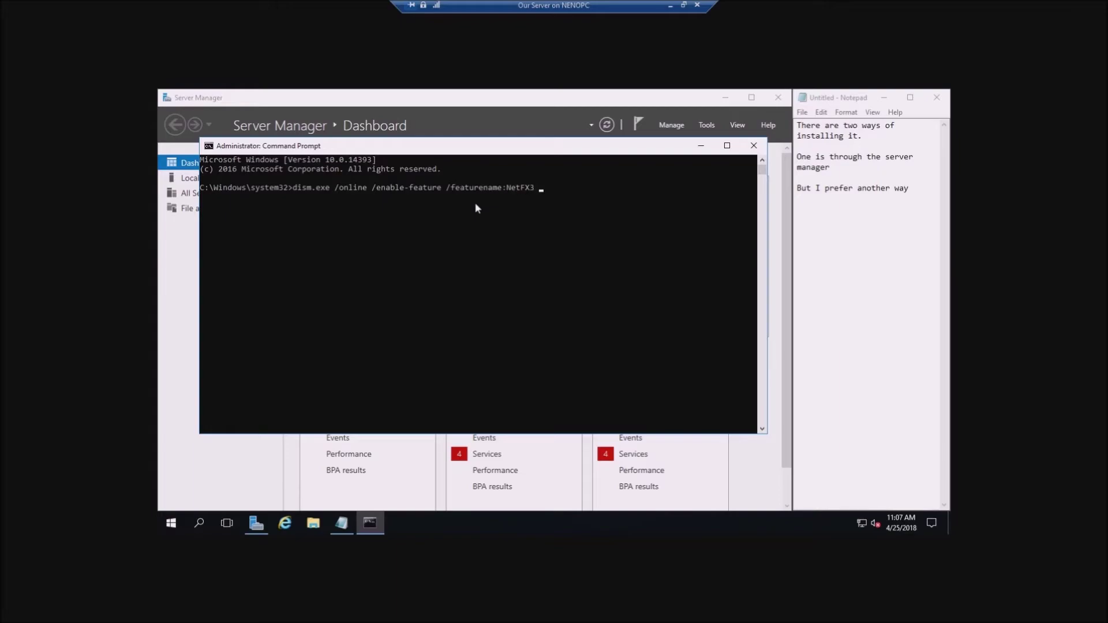
type(" /source:")
Step: Browse the DVD drive (D:) to the sources\sxs folder, copy its path, and minimize File Explorer
left_click(314, 523)
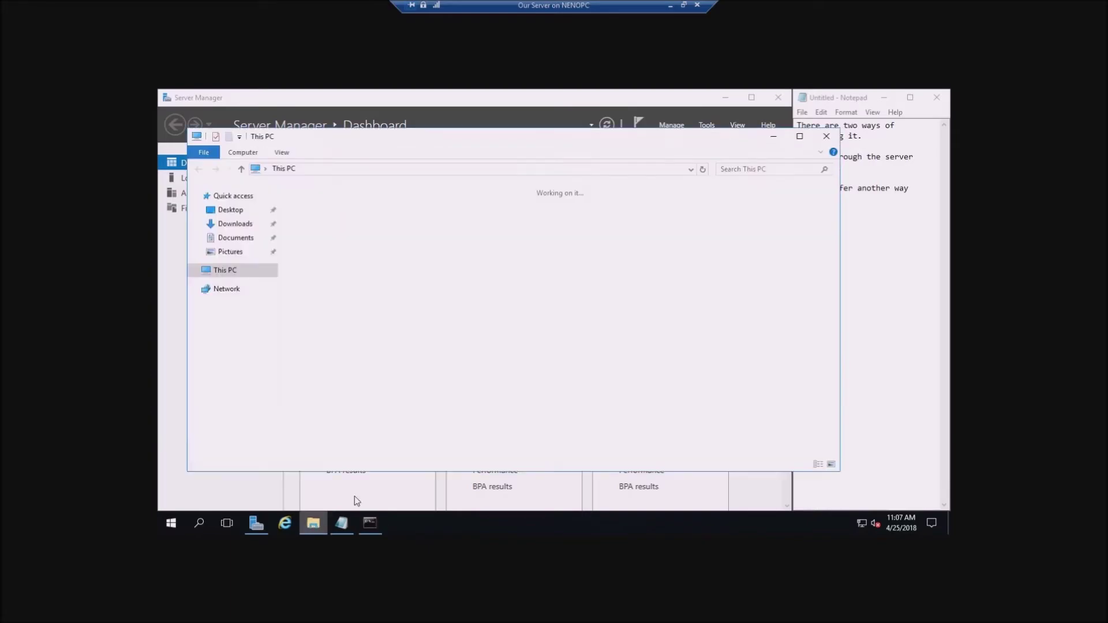
right_click(483, 292)
left_click(502, 299)
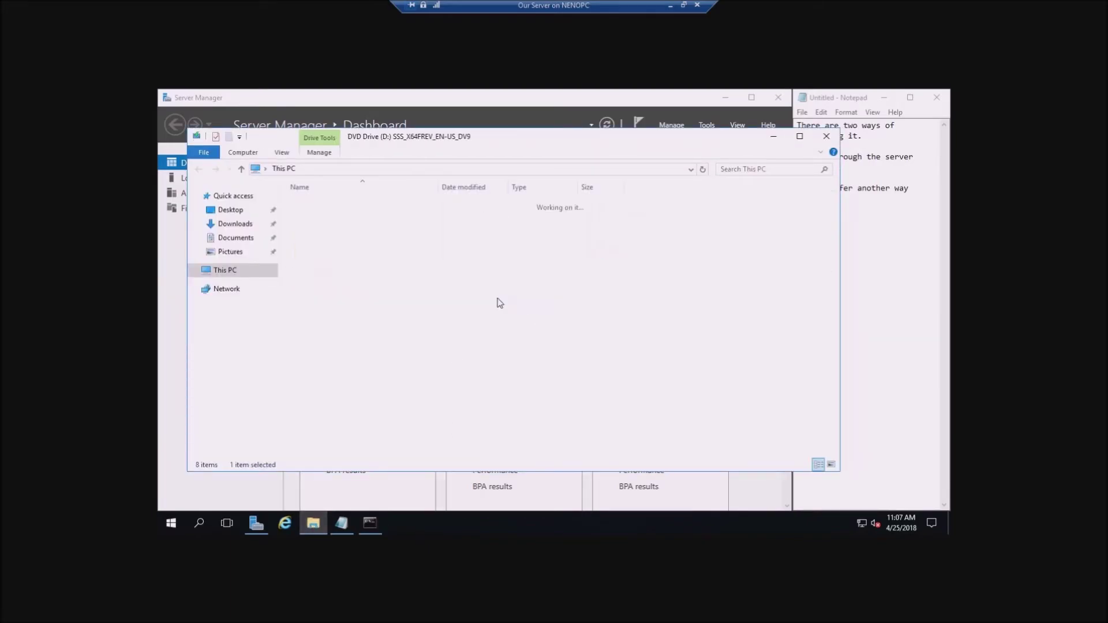
left_click(310, 244)
double_click(307, 240)
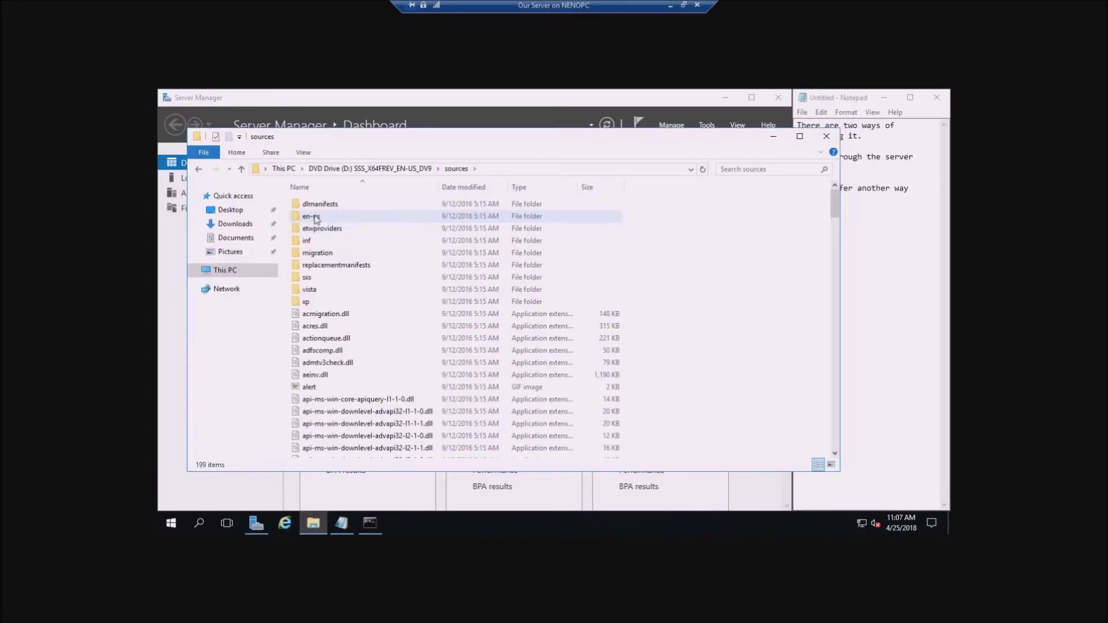
double_click(310, 278)
left_click(598, 169)
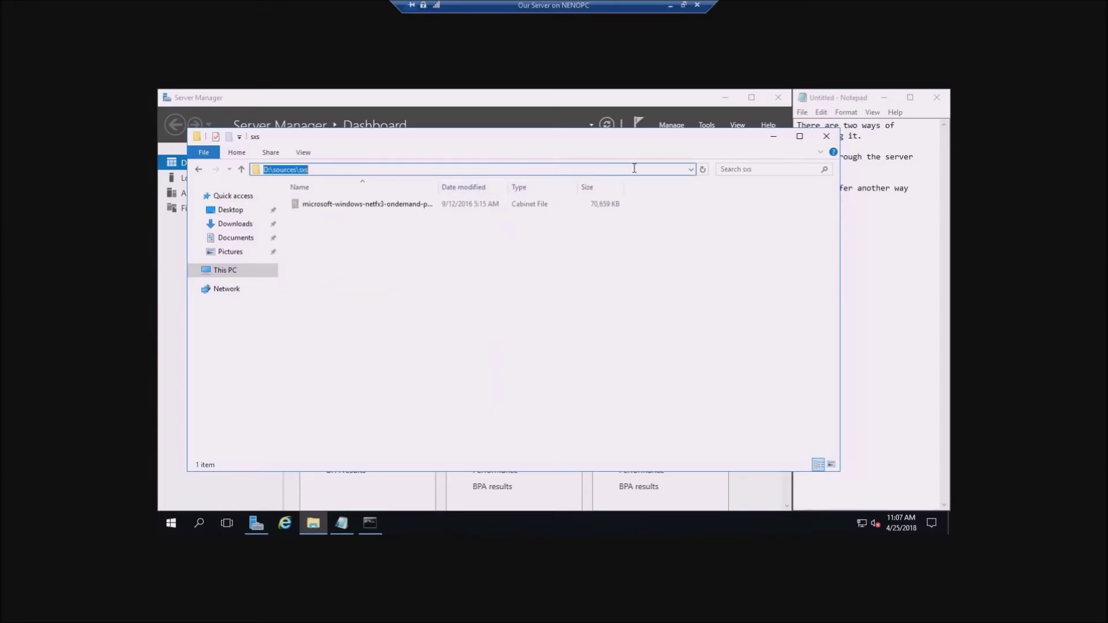
left_click(773, 136)
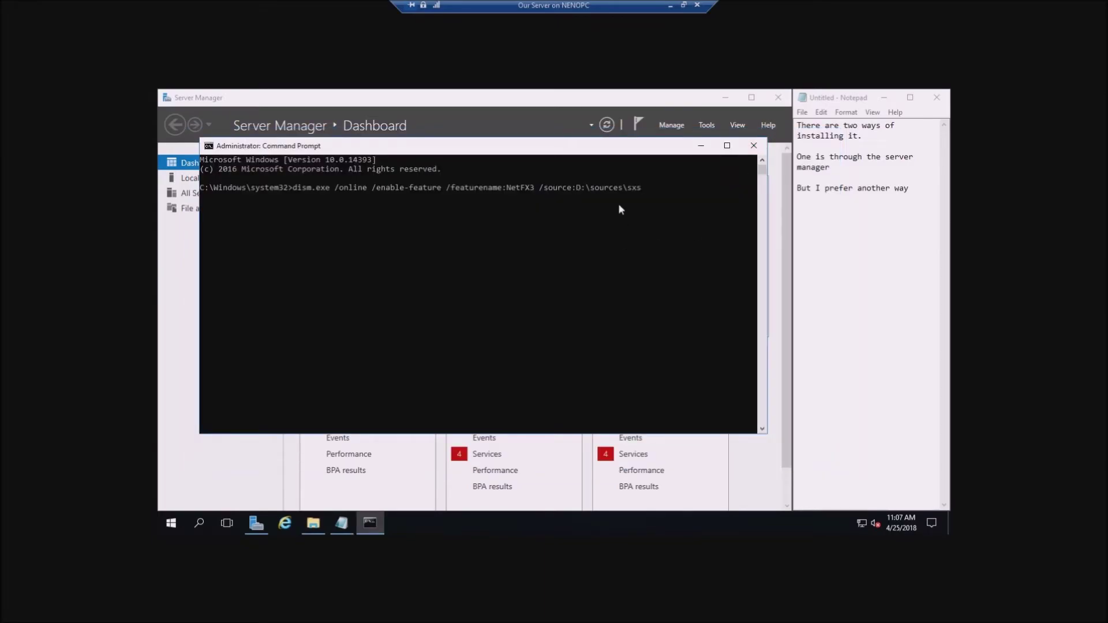
Step: Complete the DISM command with the quoted source path "D:\sources\sxs" and the /all option, and run it
type("\"")
key("ctrl+Left")
key("Right")
key("Right")
key("Right")
type("\"")
key("End")
type("/all")
key("Return")
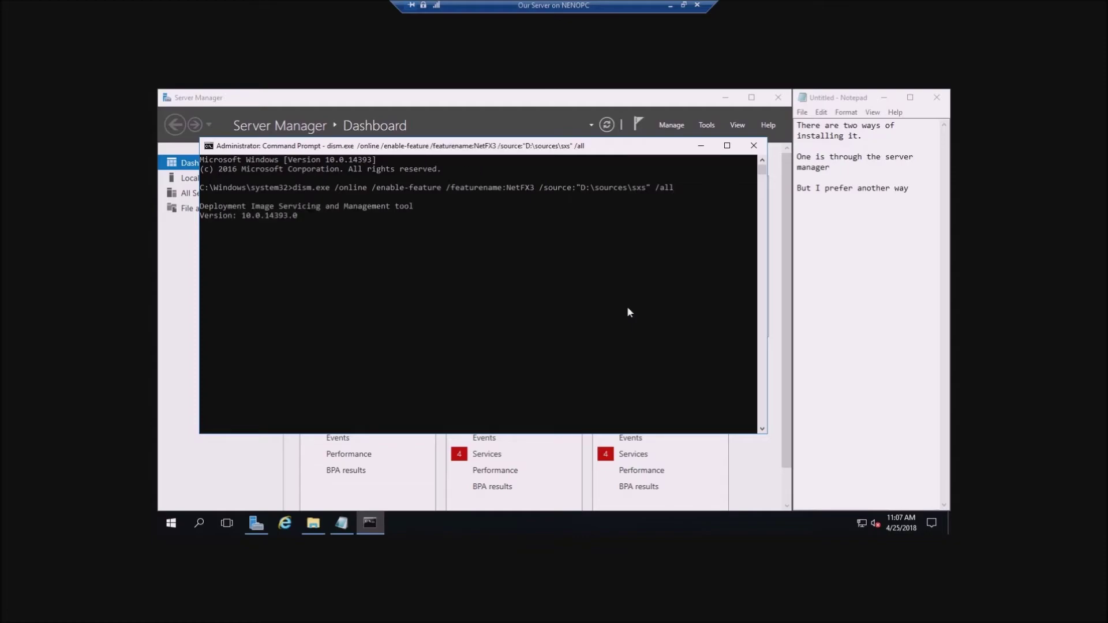
Step: Copy the full DISM command from the Command Prompt into the note and widen the Notepad window to fit it
left_click_drag(293, 187, 673, 191)
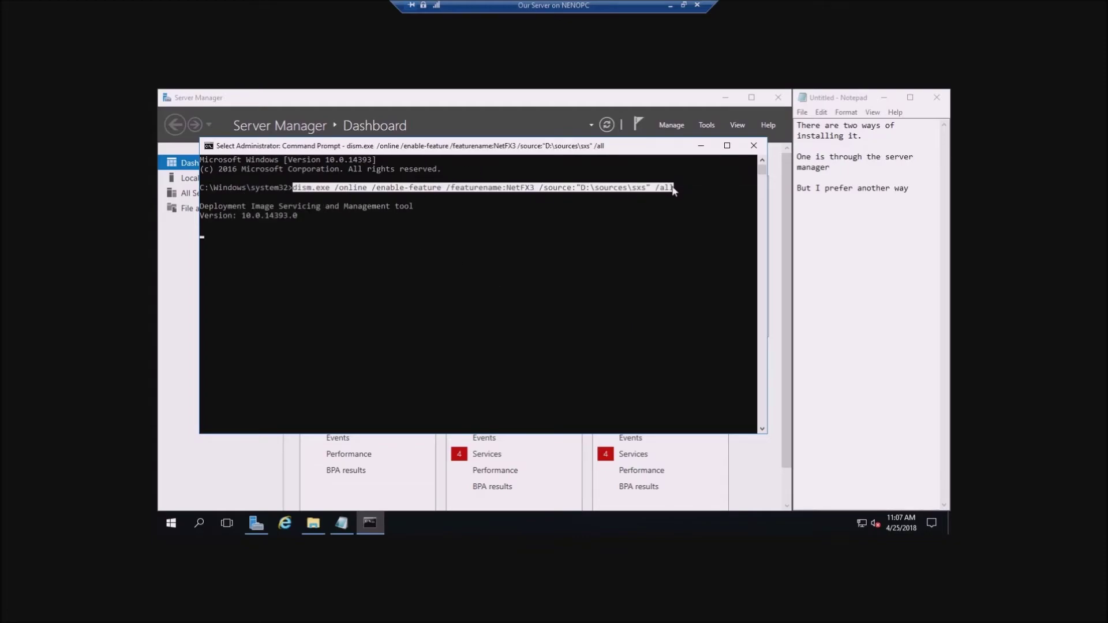
key("ctrl+c")
left_click(842, 237)
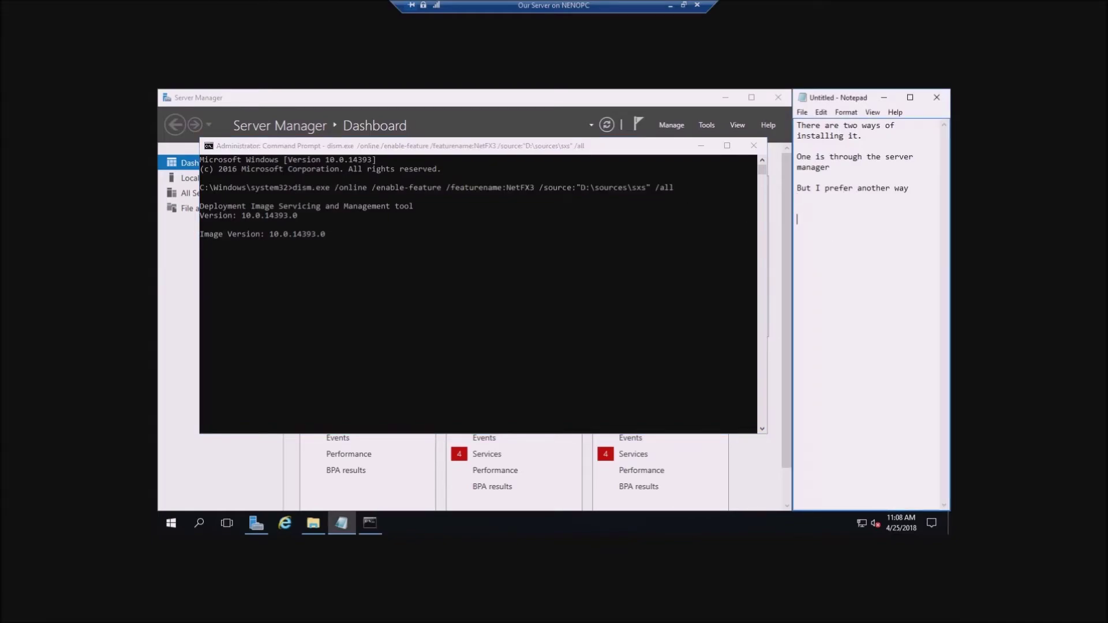
left_click_drag(794, 221, 601, 226)
key("ctrl+v")
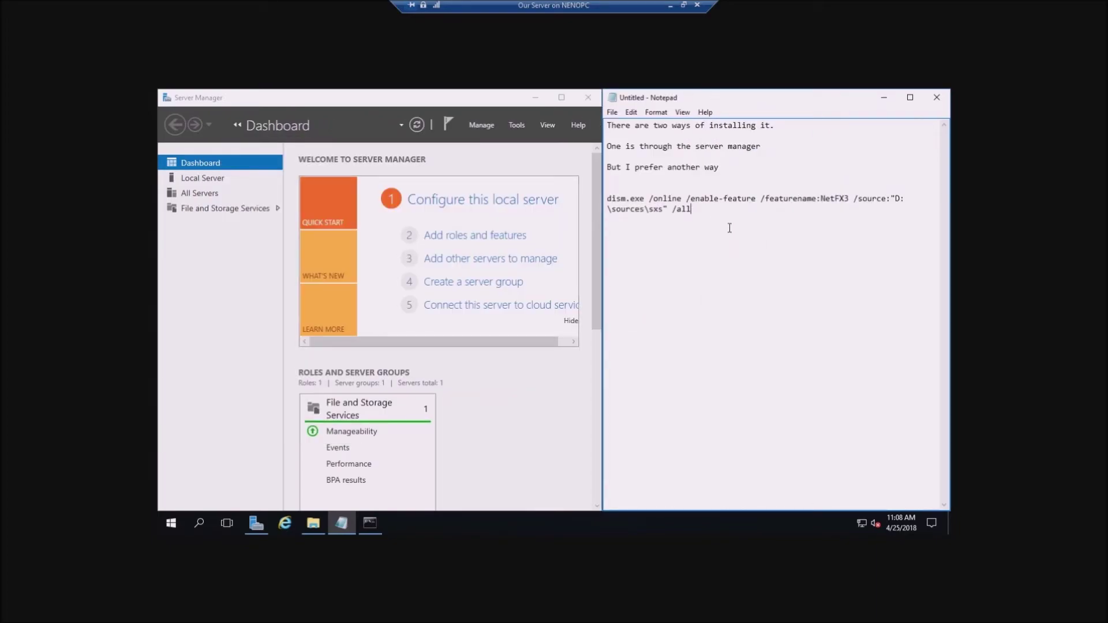
Step: Bring the running Command Prompt back into view and move it slightly lower, keeping the note in front
left_click(370, 523)
left_click_drag(657, 151, 669, 194)
left_click(870, 205)
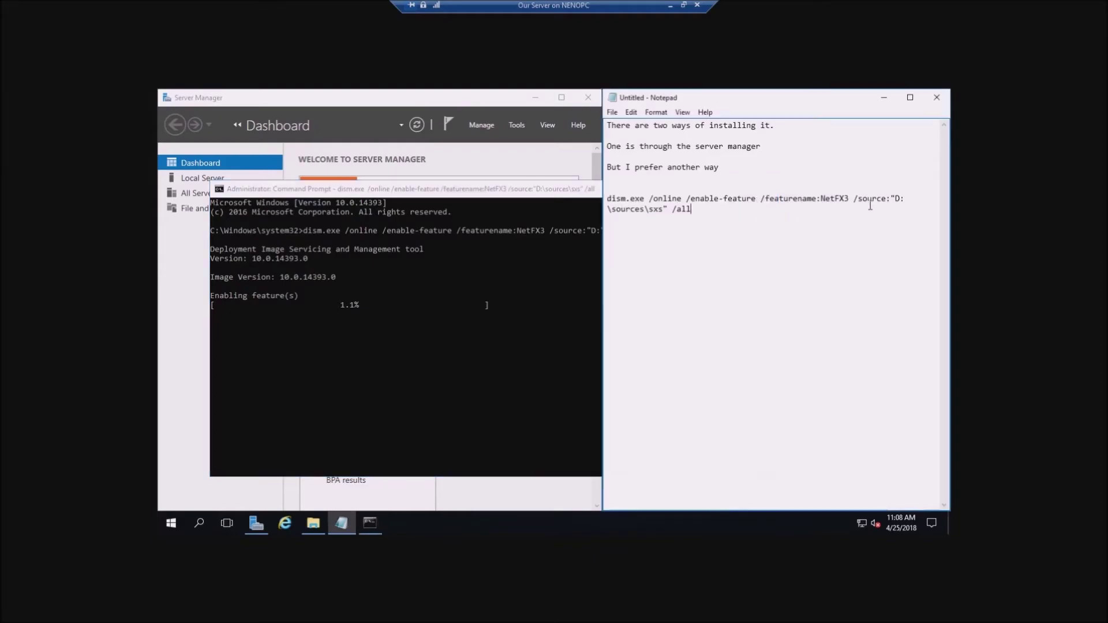
Step: Replace the pasted command in the note with "This command will basically just install the NetFramework 3.5"
key("shift+Up")
key("shift+Home")
key("BackSpace")
type("This command")
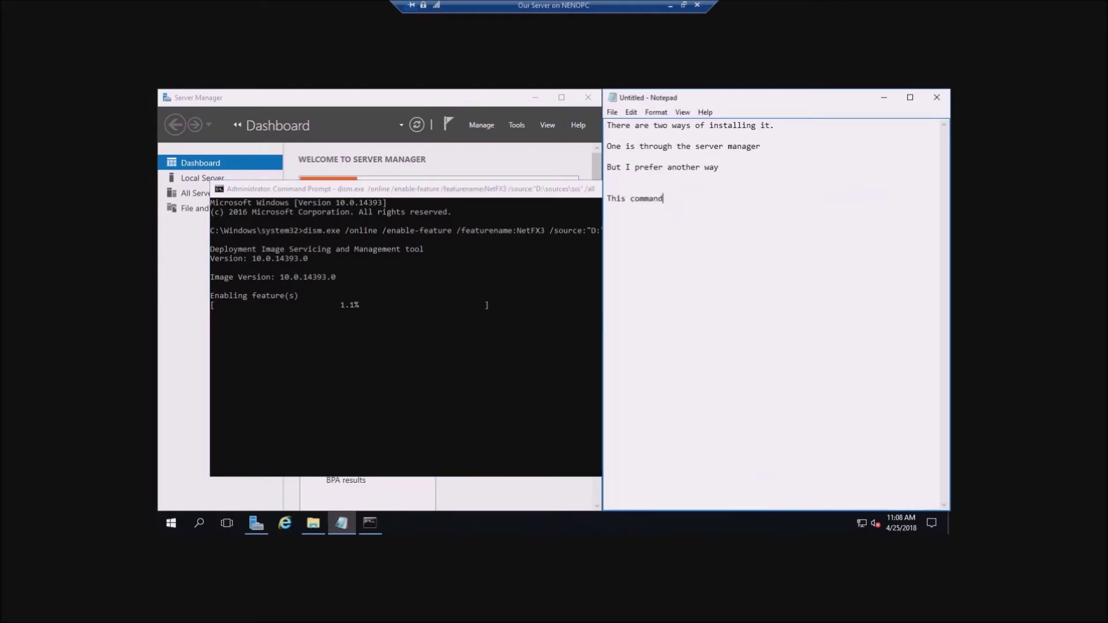
type(" will basically just install the Net")
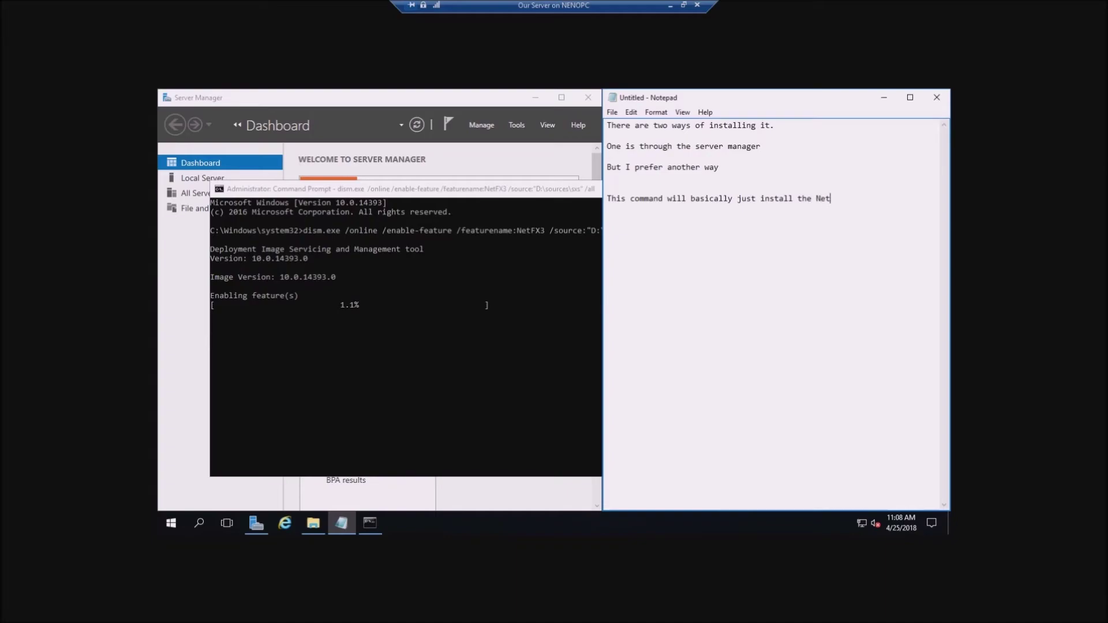
type("Framework 3.5  ")
Step: Add to the note that installing it isn't necessary now but saves the hustle in the future, ending with "Just do it right away :)"
type("Again, it's")
type(" not neces")
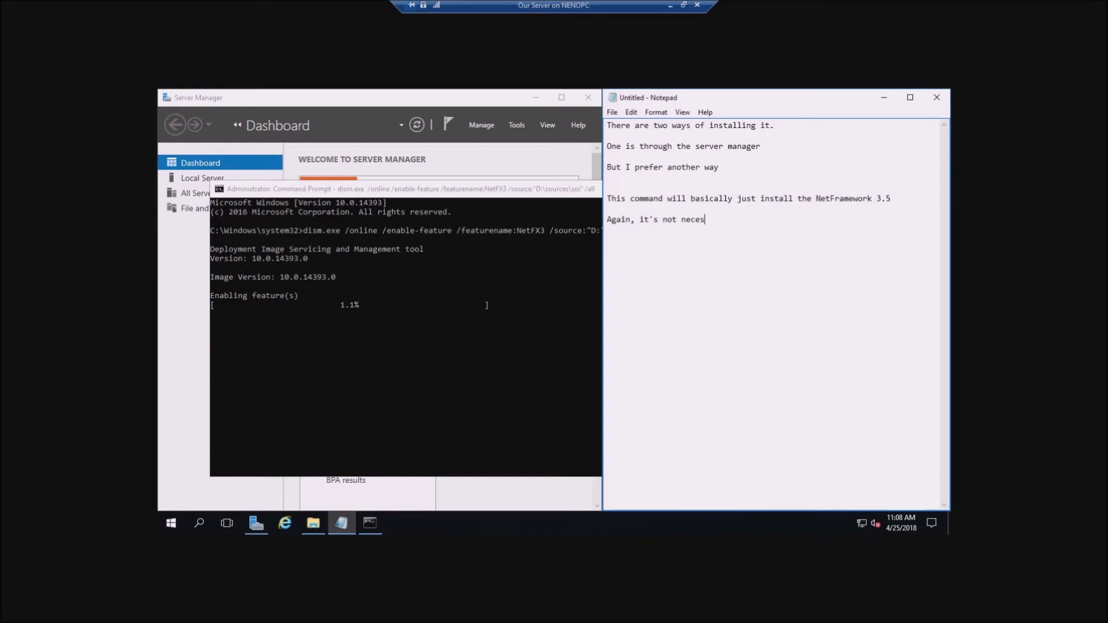
type("sary at this point, but if you have to install it in the future, you d")
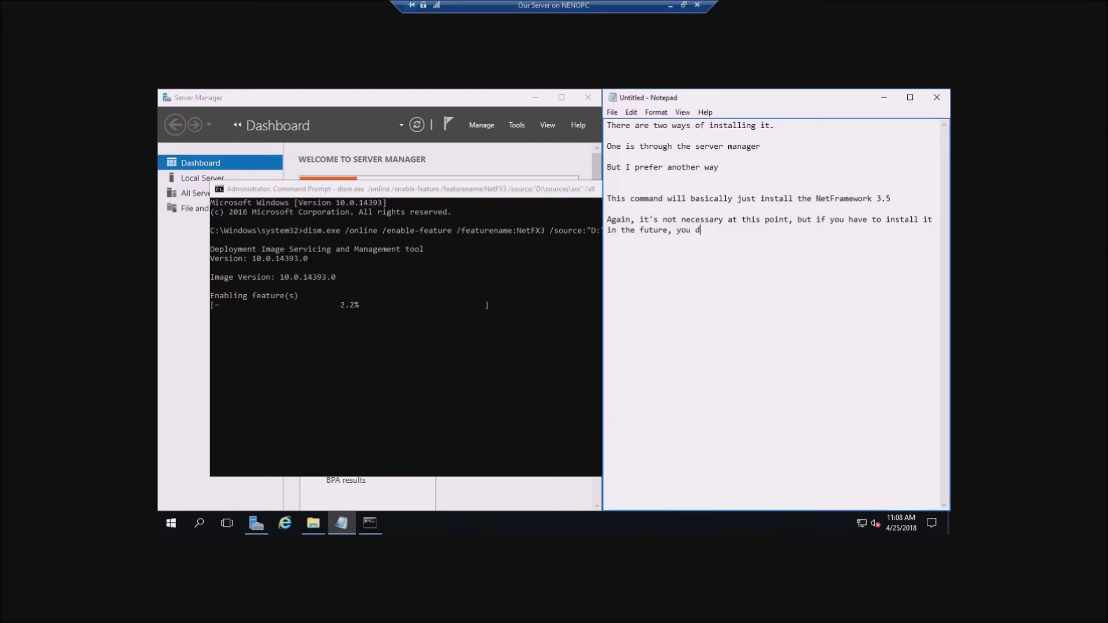
type("on't have to go through the hustle")
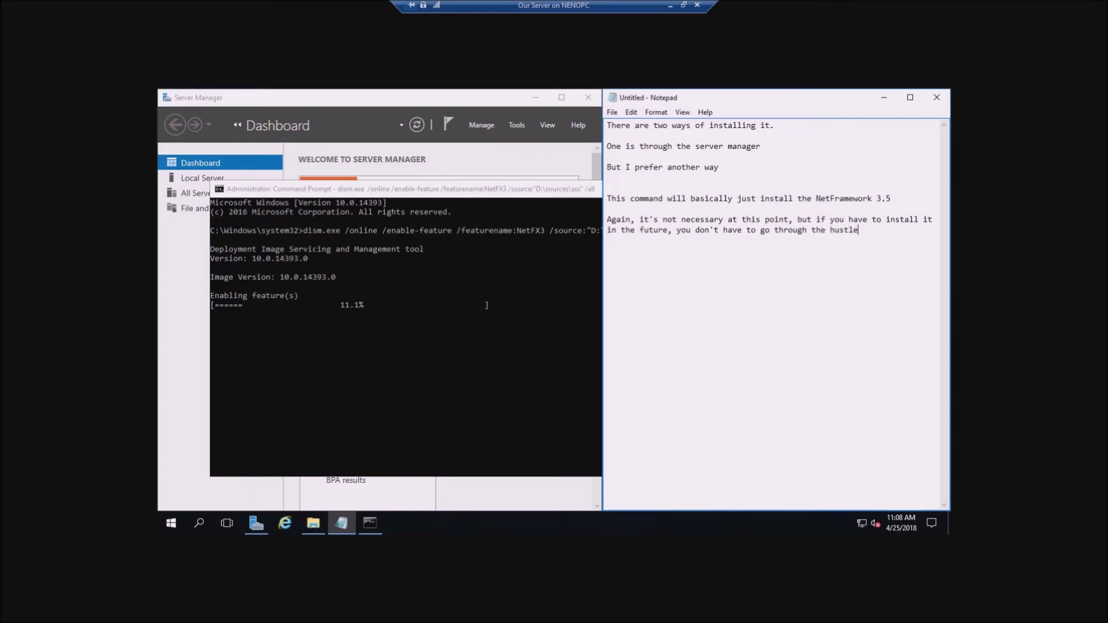
type("Just do it right away :)")
Step: Clear the whole note, narrow the Notepad window, and bring the Command Prompt to the front
key("ctrl+a")
key("Delete")
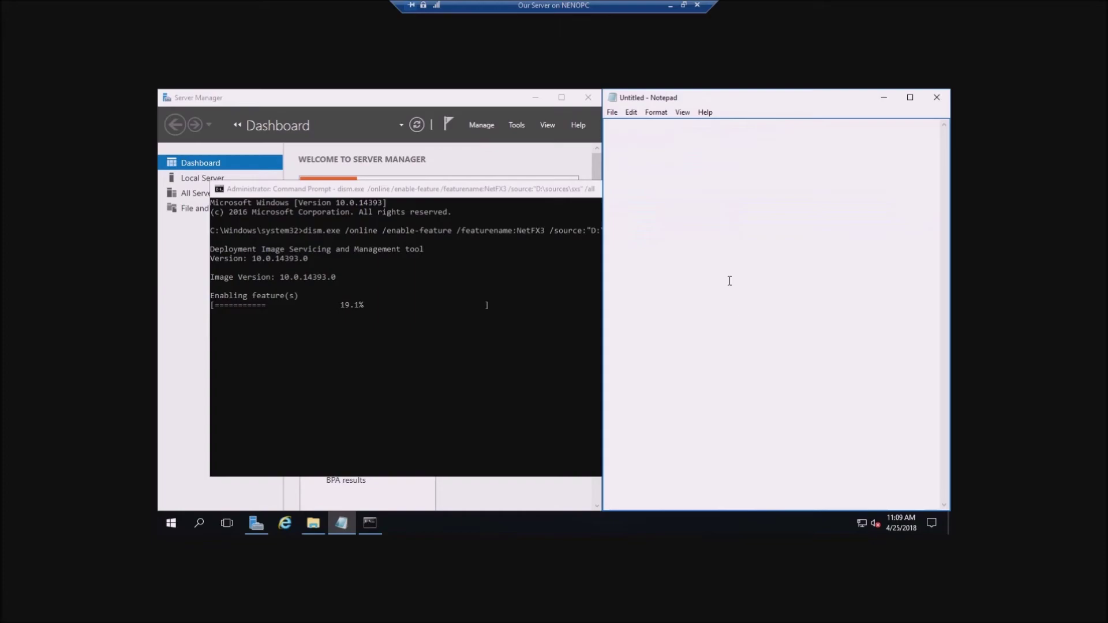
left_click_drag(604, 143, 767, 143)
left_click(638, 193)
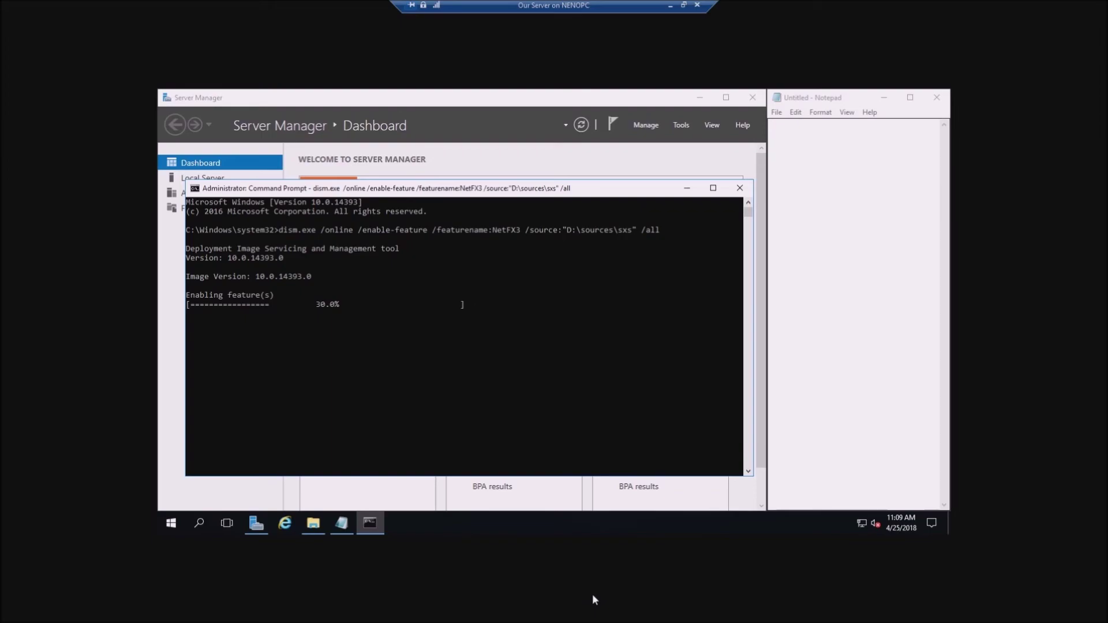
Step: Close the File Explorer window showing the sxs folder and exit the Command Prompt once the DISM operation finishes
left_click(316, 526)
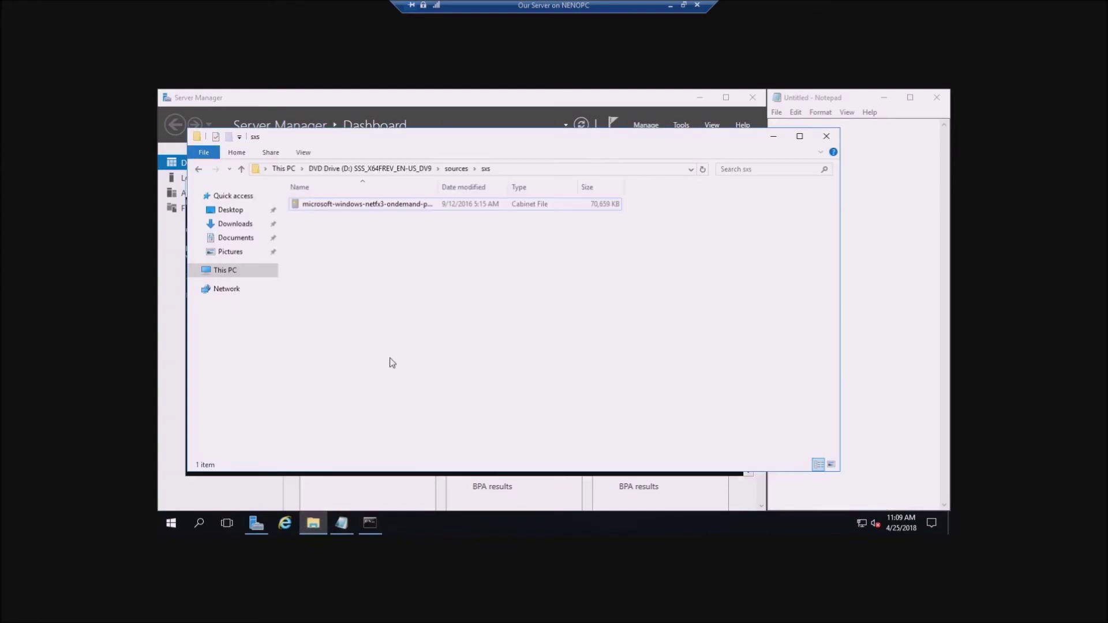
left_click(827, 136)
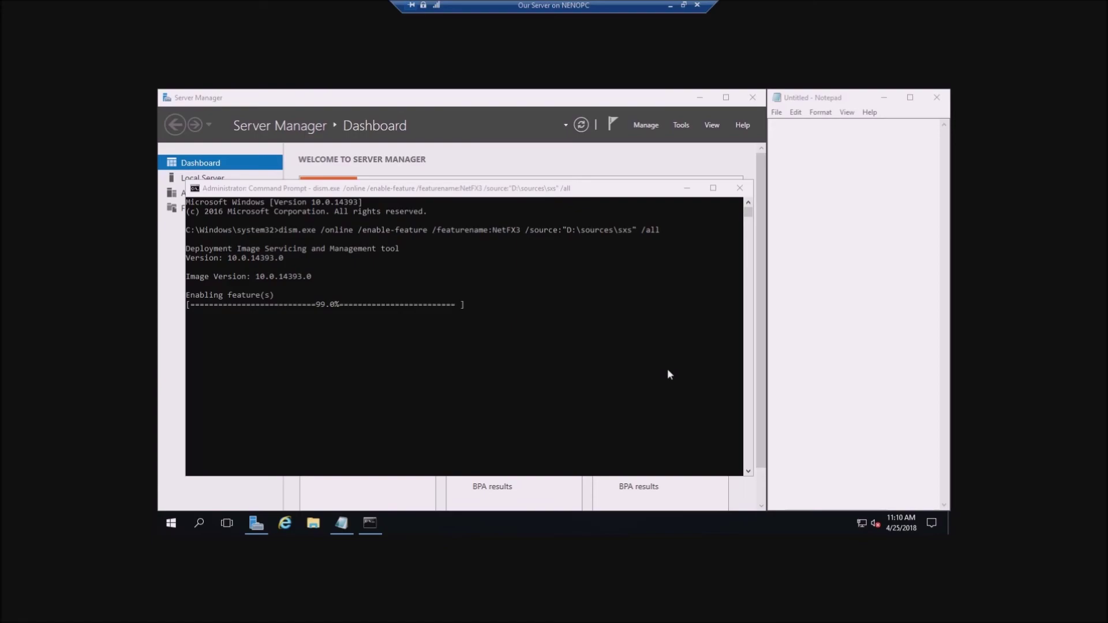
left_click(623, 258)
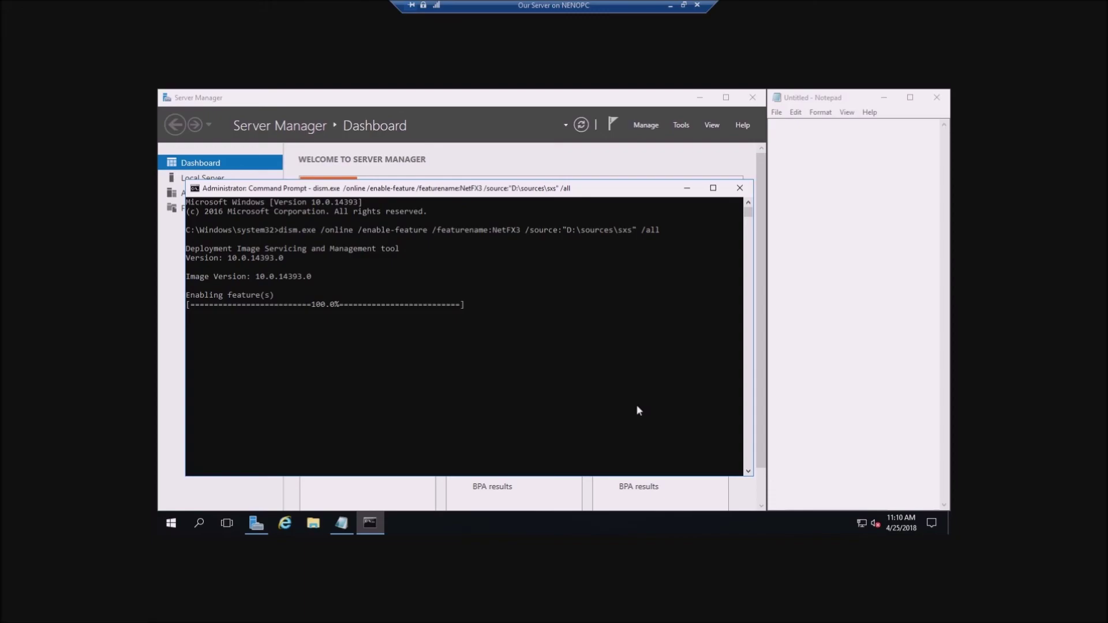
type("exit")
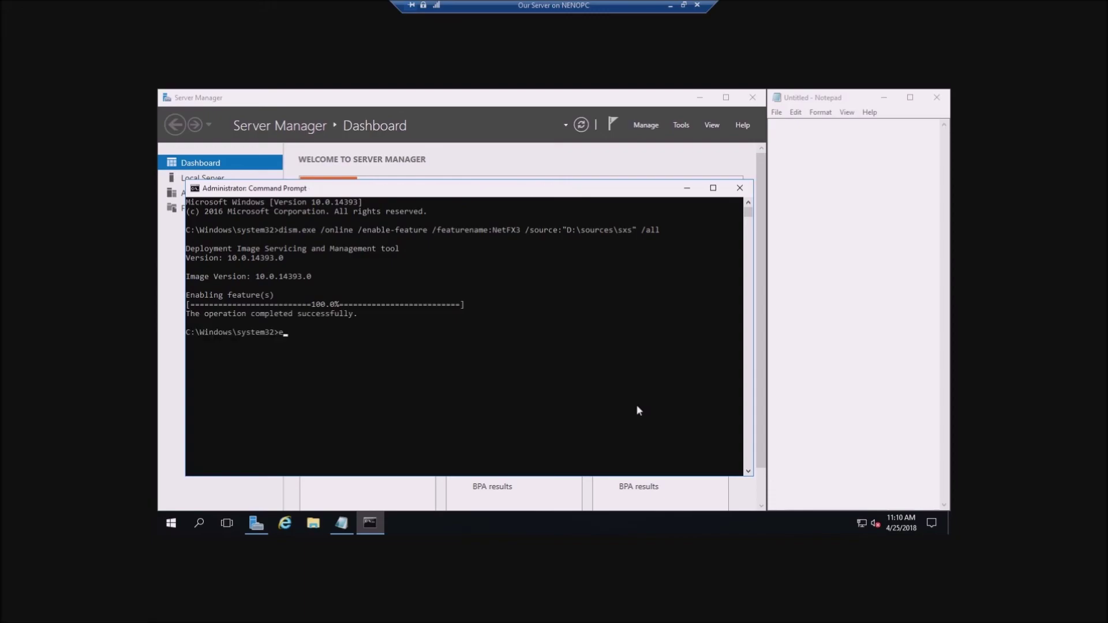
key("Return")
Step: Note "let's check if it installed" and check .NET Framework 3.5 in the Add Roles and Features Wizard's feature list
left_click(867, 234)
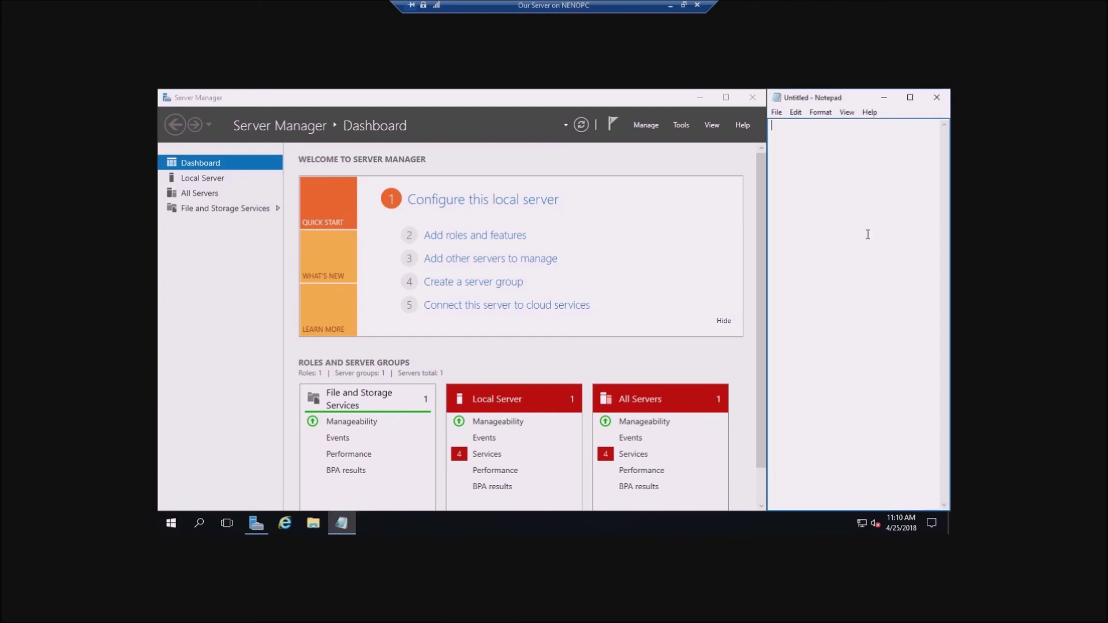
type("let's check if it installed")
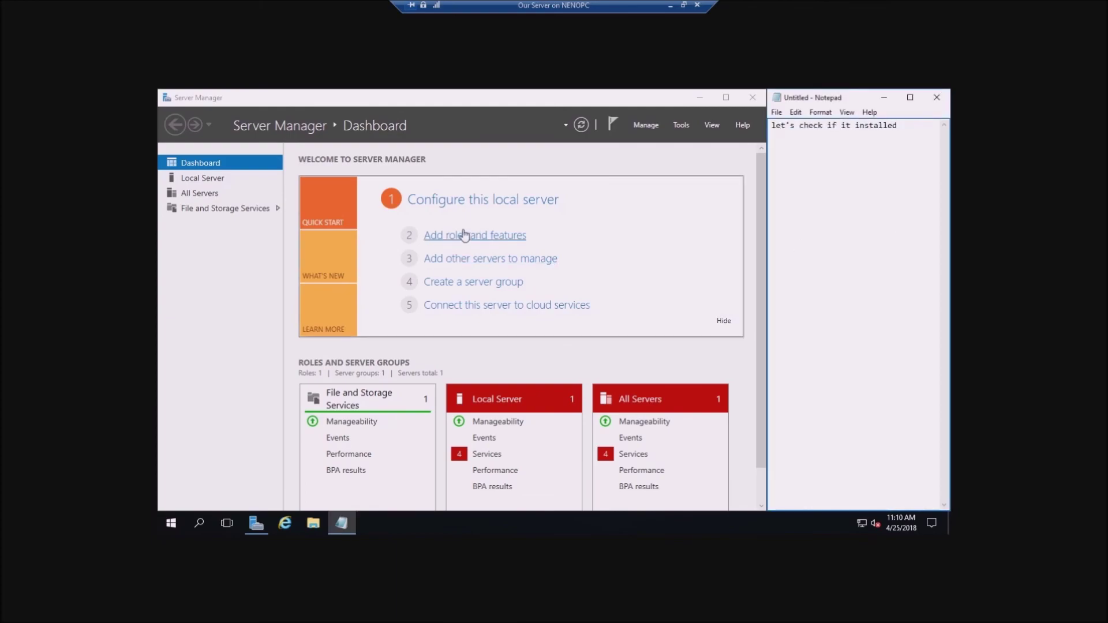
left_click(456, 236)
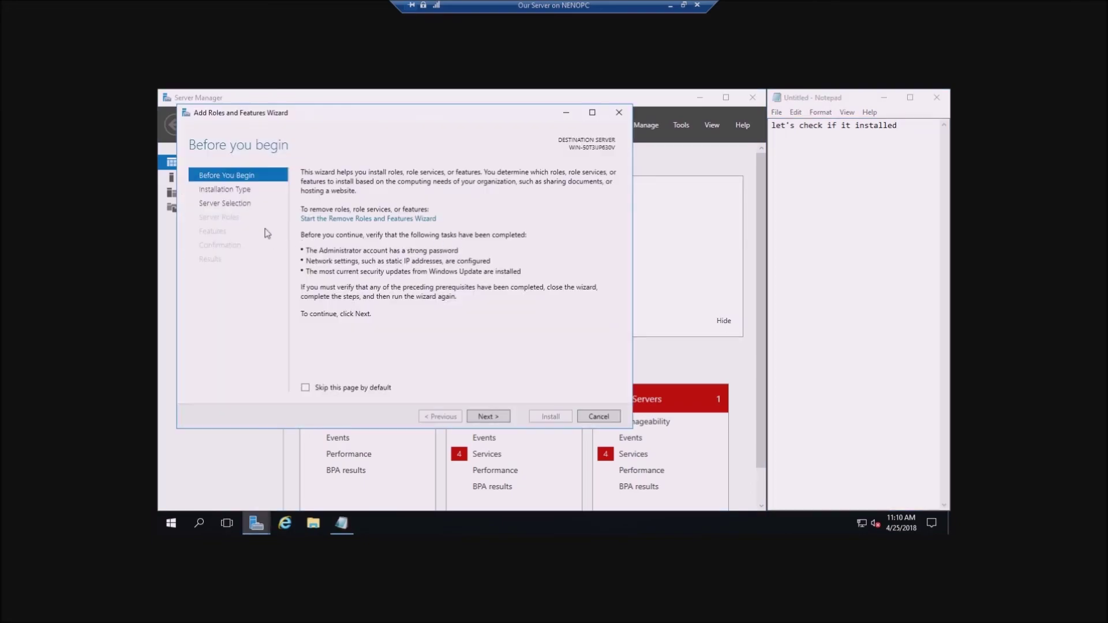
left_click(224, 205)
left_click(224, 219)
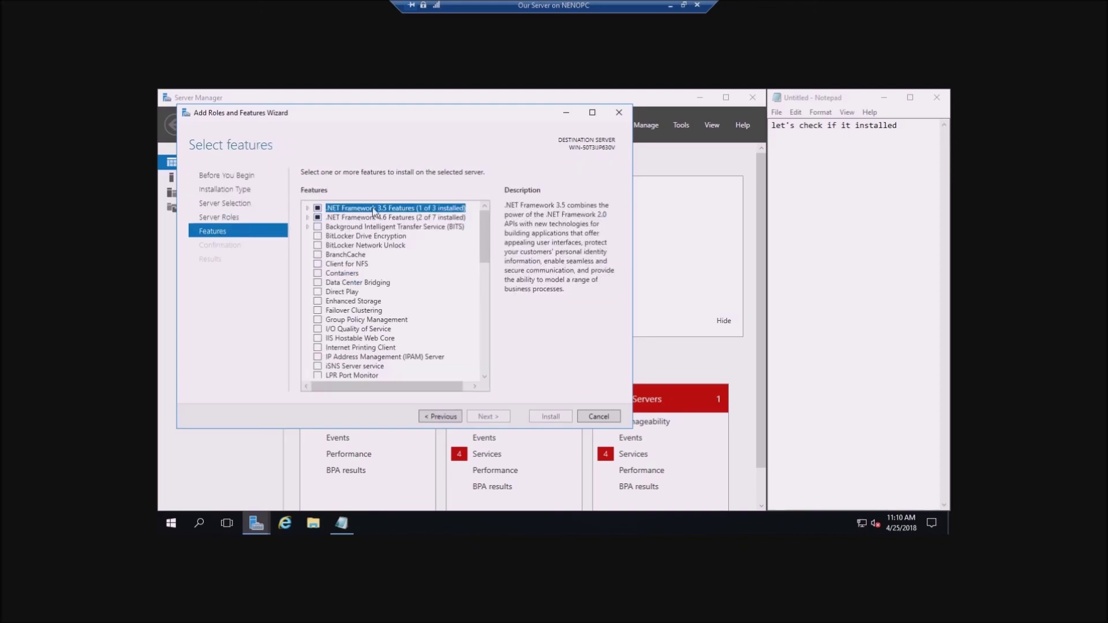
Step: Replace the note's text with "alright!" followed by a separate line "next up: our domain controller role!"
key("alt+Tab")
key("ctrl+a")
type("as thi")
key("BackSpace")
key("BackSpace")
key("BackSpace")
key("BackSpace")
key("BackSpace")
type("lright!")
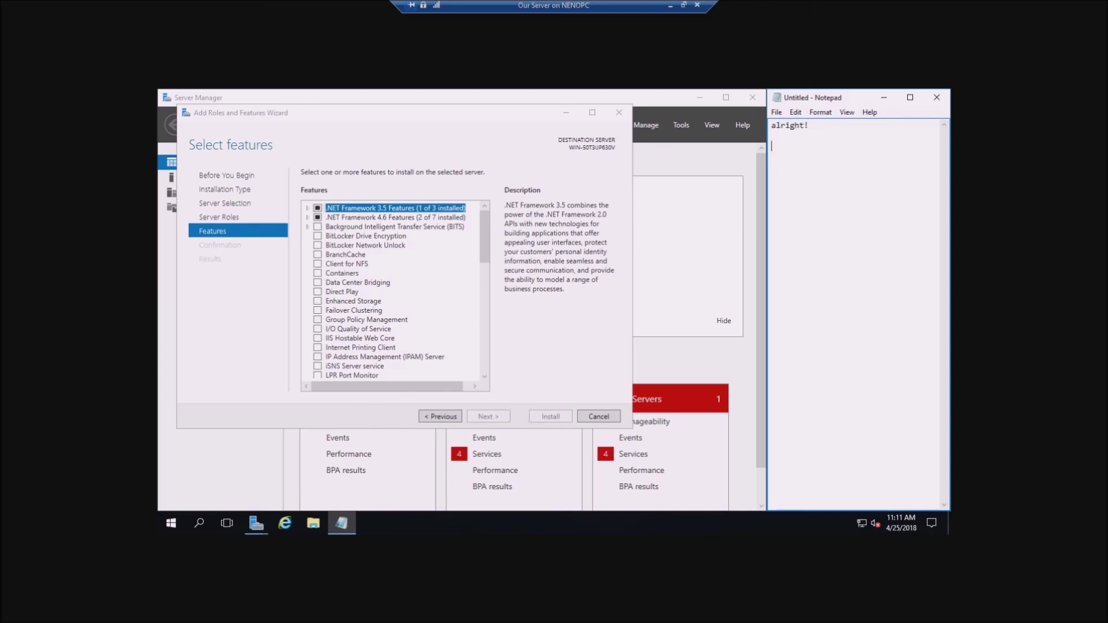
key("Return")
key("Return")
type("next up: our domain controller role!")
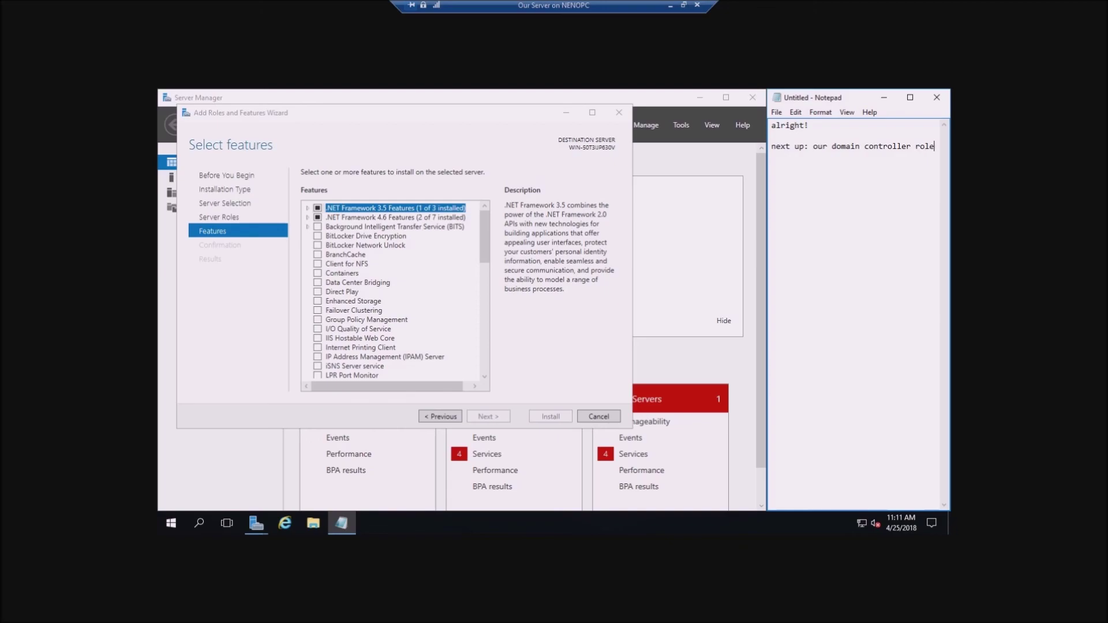
Step: Close the Add Roles and Features Wizard and clear the note
left_click(622, 120)
left_click(828, 228)
key("ctrl+a")
key("BackSpace")
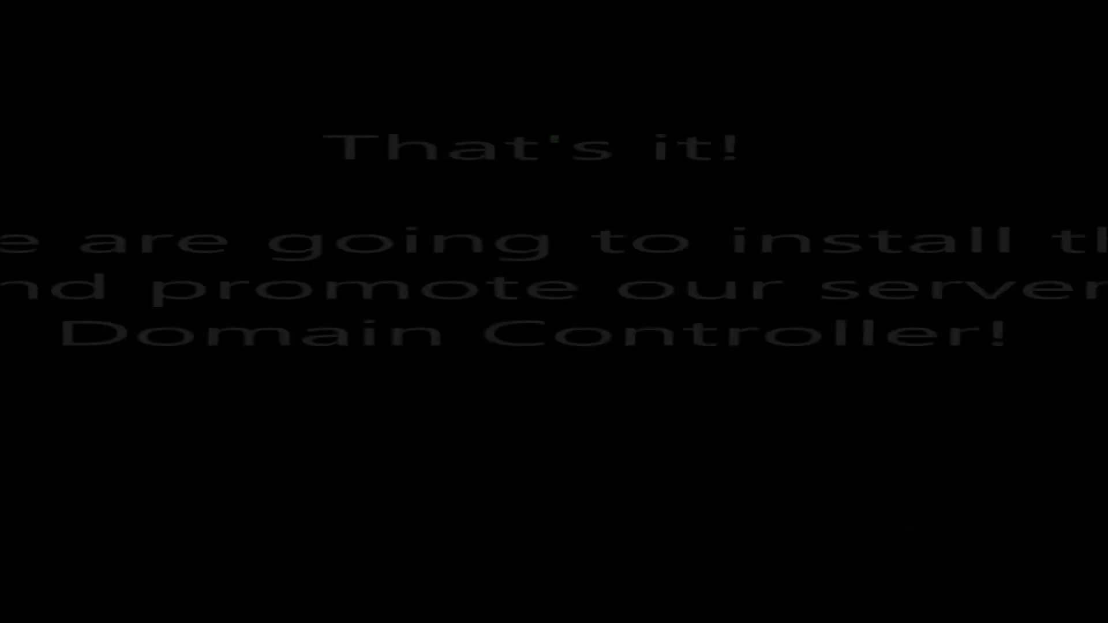